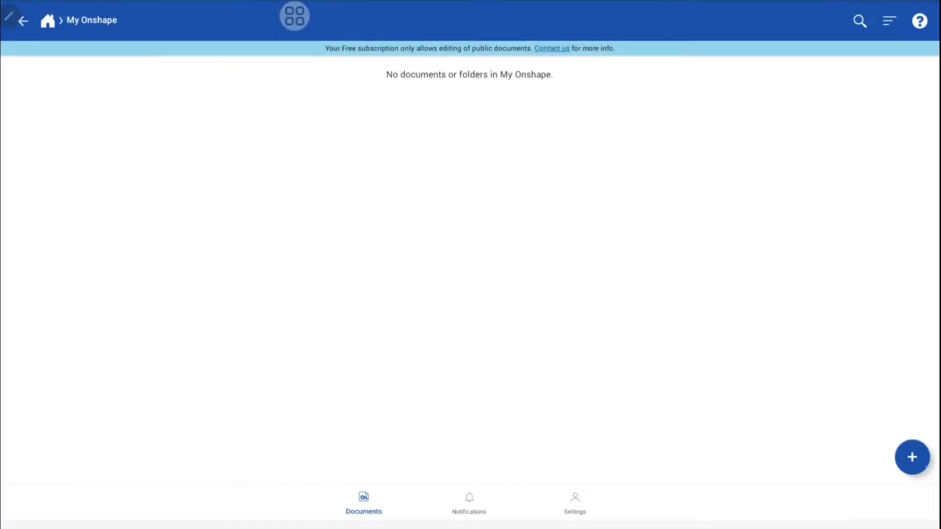
- Create a new Onshape document named 'bola kaki' and open its Part Studio
left_click(912, 458)
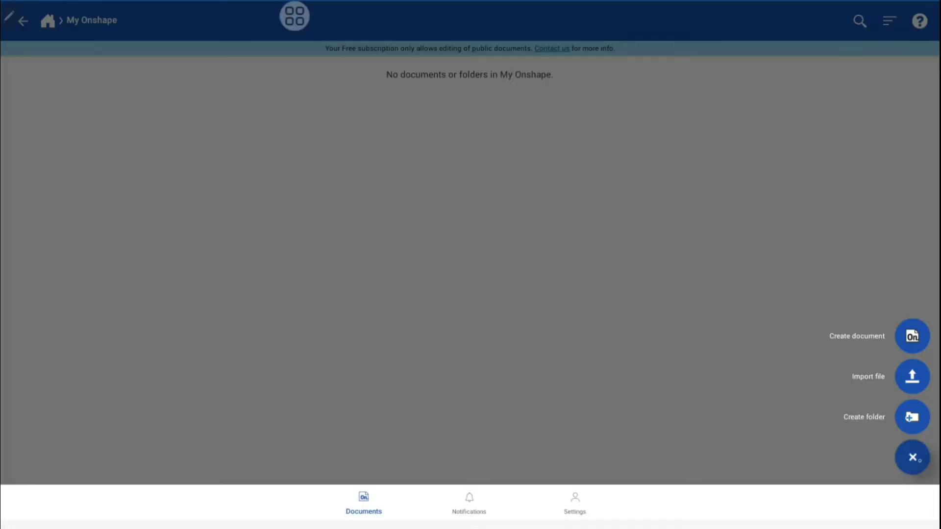
left_click(913, 336)
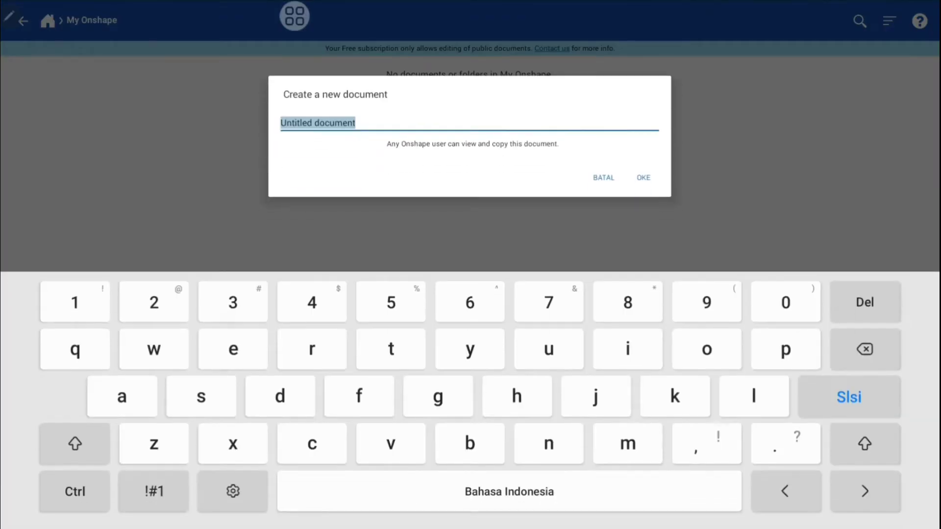
type("b")
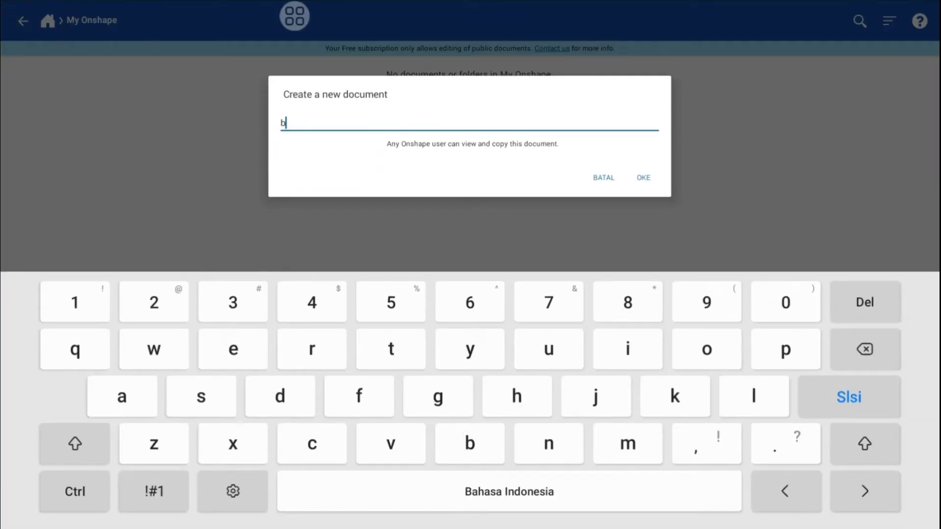
type("ola ka")
type("ki")
left_click(643, 178)
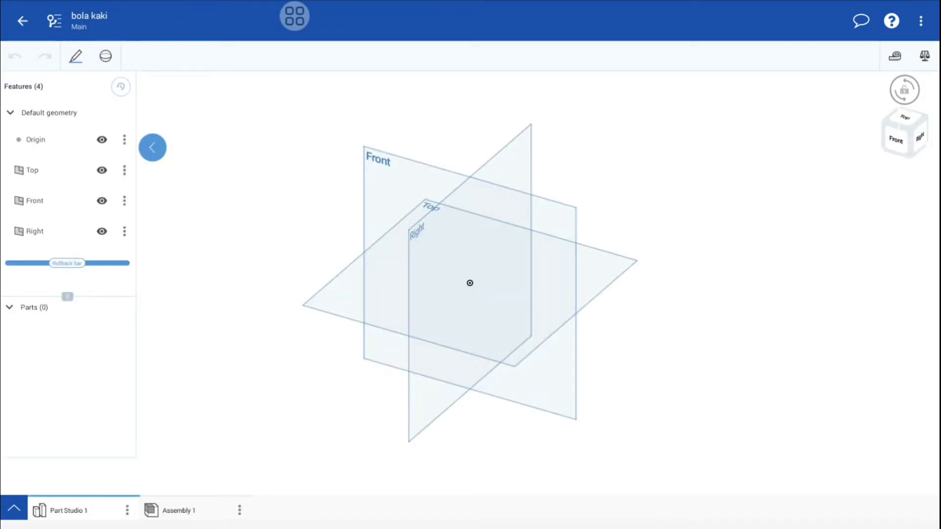
- Hide the Right, Front and Top default planes
left_click(101, 231)
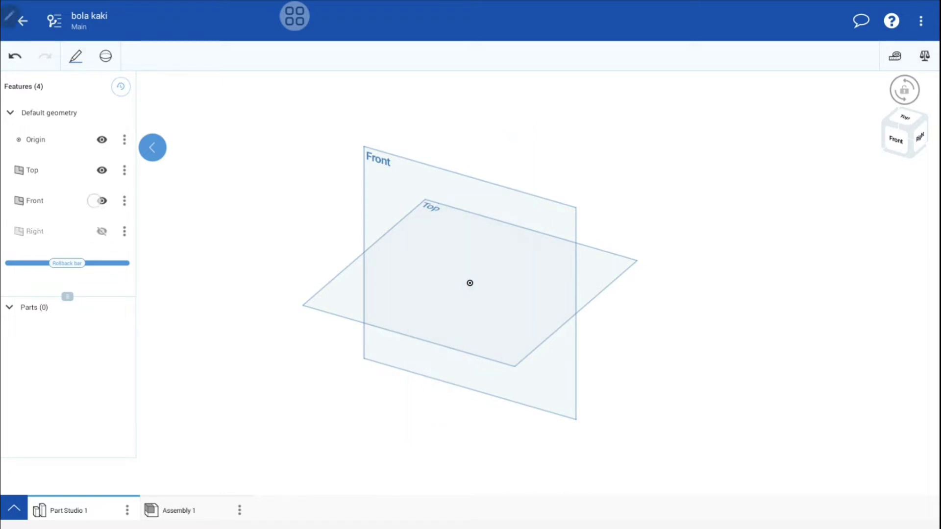
left_click(101, 200)
left_click(101, 170)
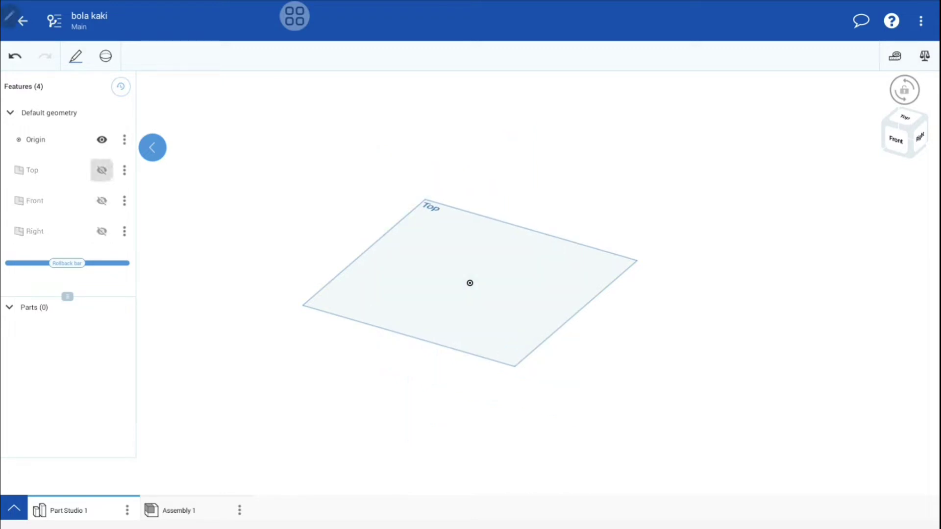
- Select the Top plane, lock rotation, view it from Top, and start Sketch 1 on it
left_click(49, 170)
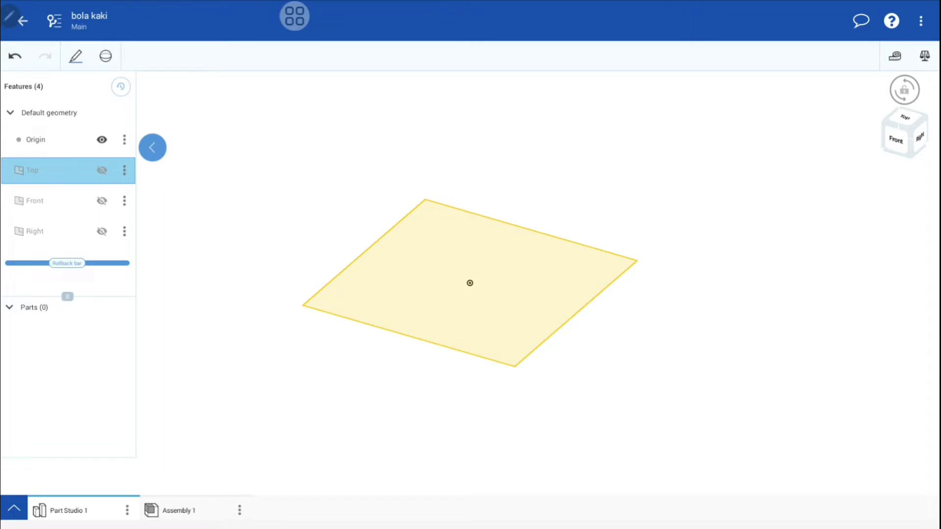
left_click(904, 89)
right_click(899, 137)
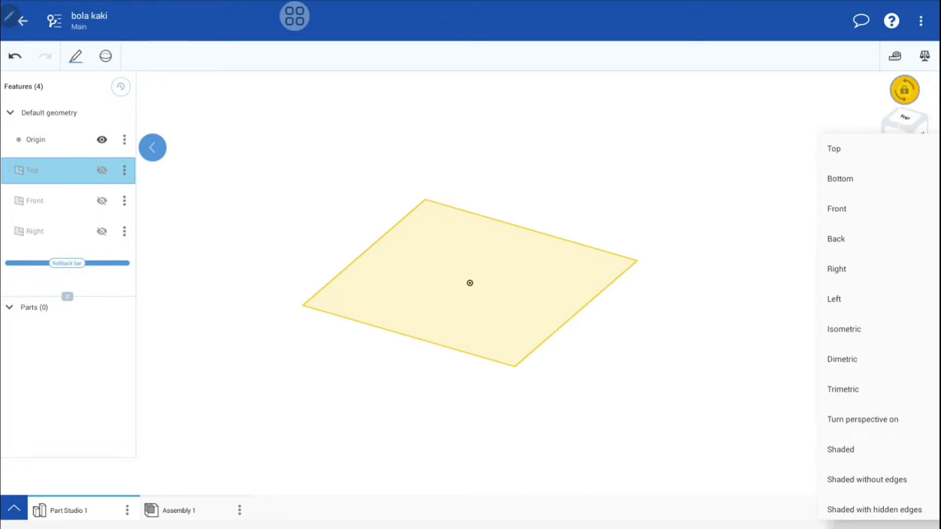
left_click(856, 149)
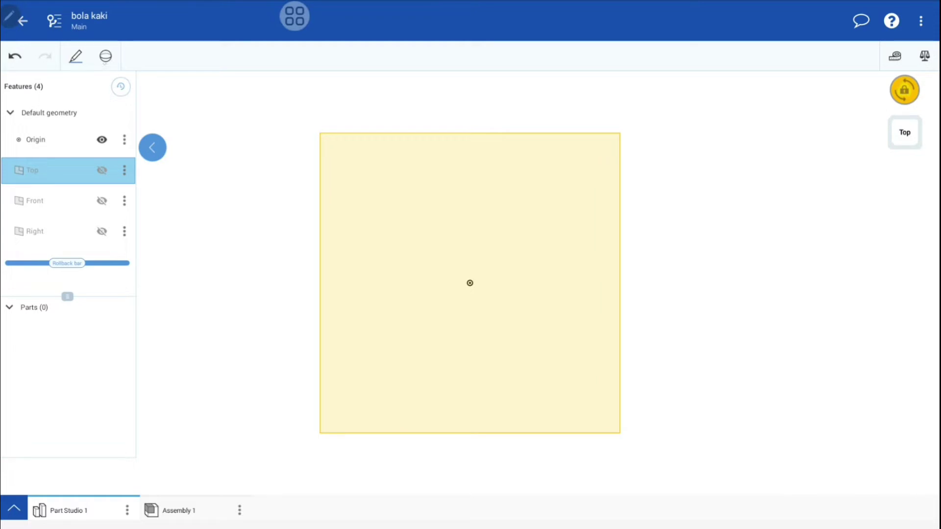
left_click(76, 56)
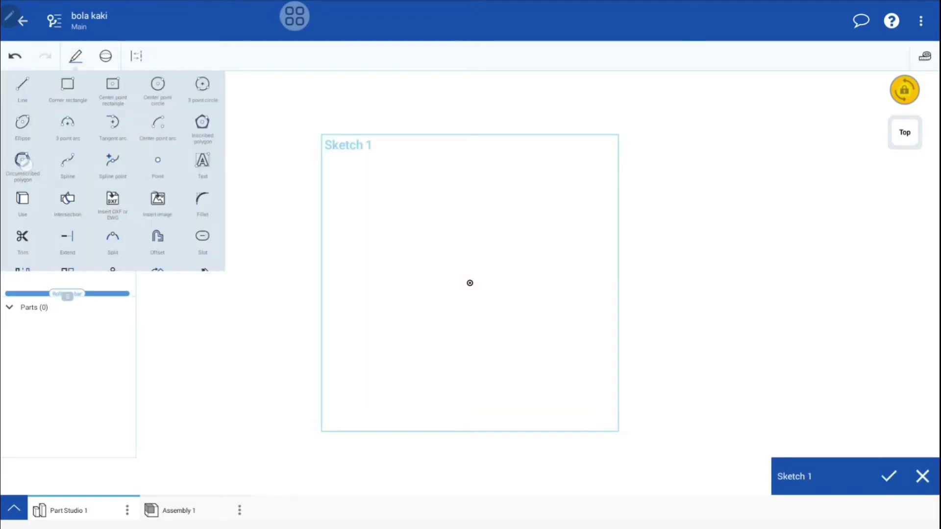
- Draw two concentric circumscribed hexagons centred on the origin
left_click(23, 162)
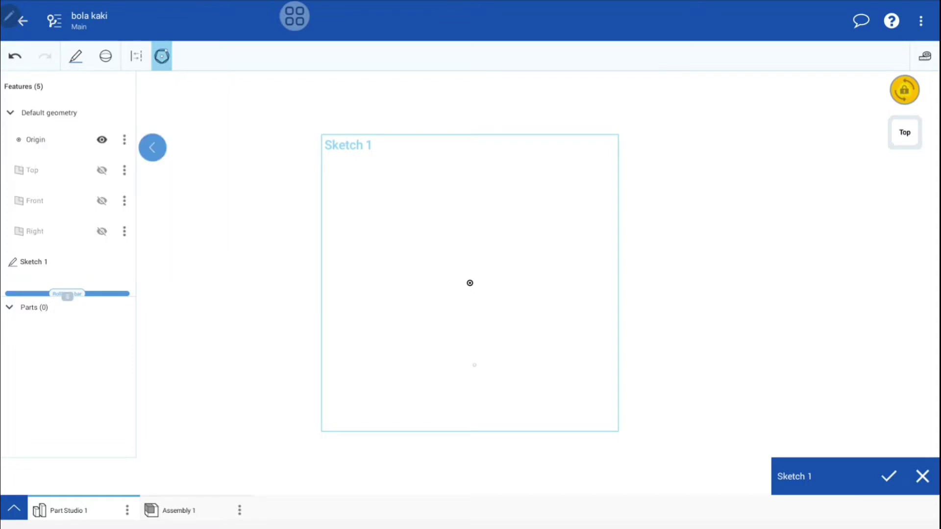
left_click(470, 283)
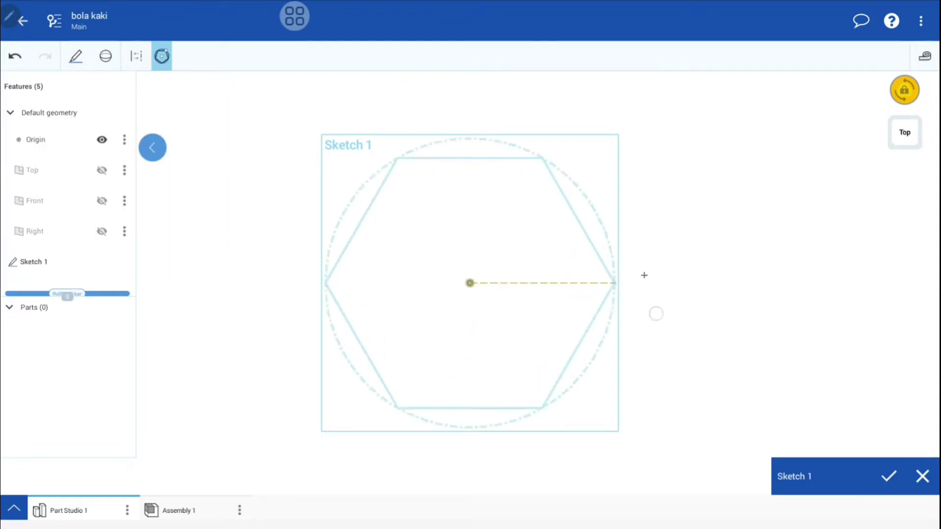
left_click(617, 283)
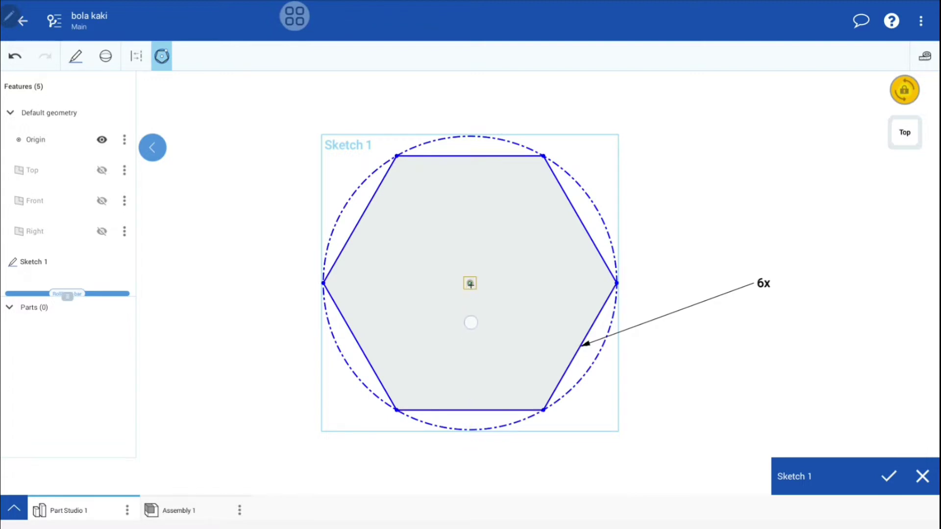
left_click_drag(470, 283, 711, 283)
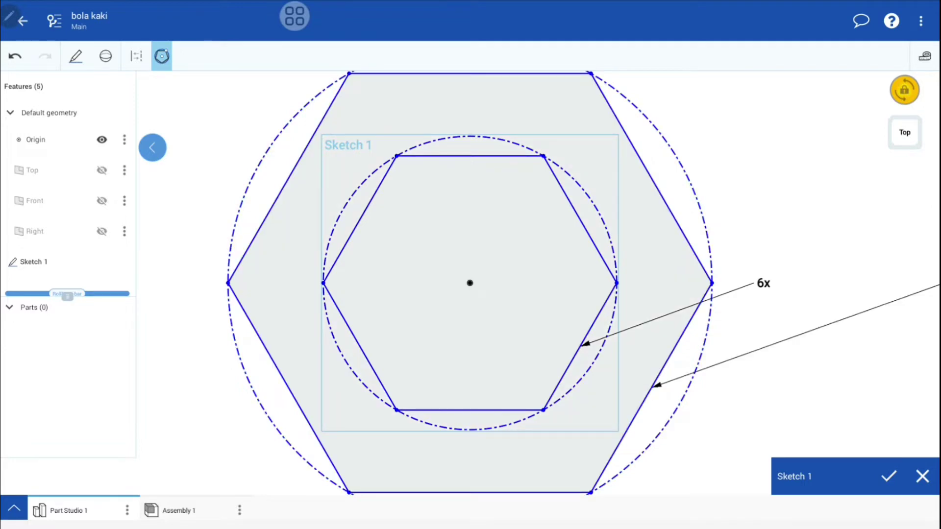
scroll(600, 311, "down", 2)
scroll(495, 304, "down", 2)
scroll(476, 309, "down", 1)
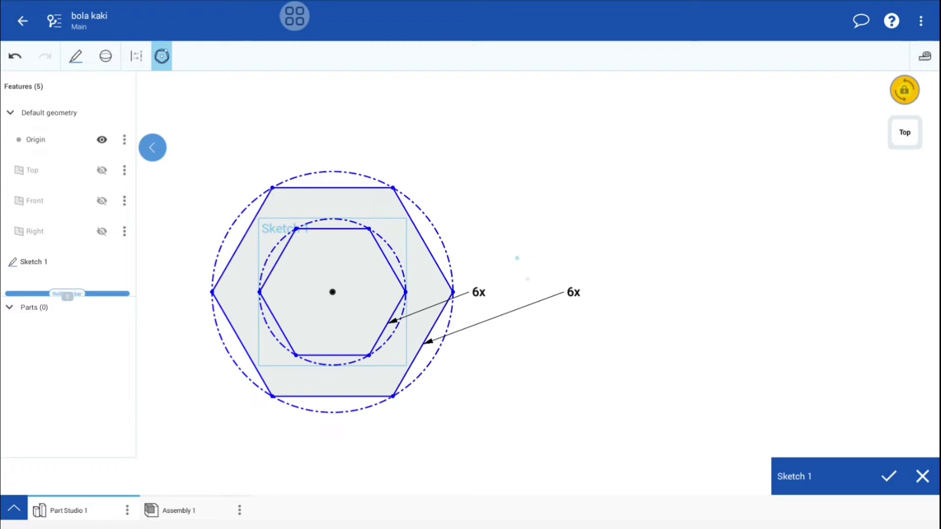
- Draw a third hexagon to the right of the concentric pair
left_click(162, 56)
left_click(161, 56)
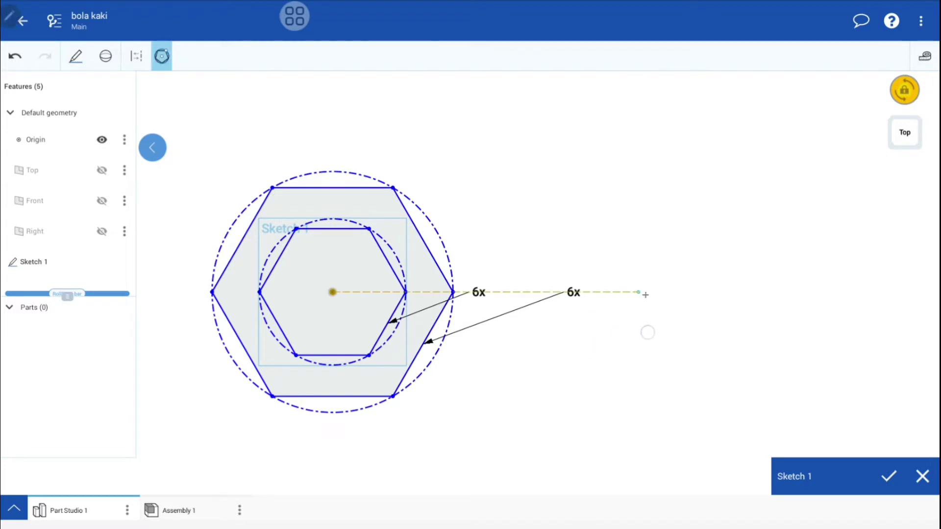
left_click(679, 293)
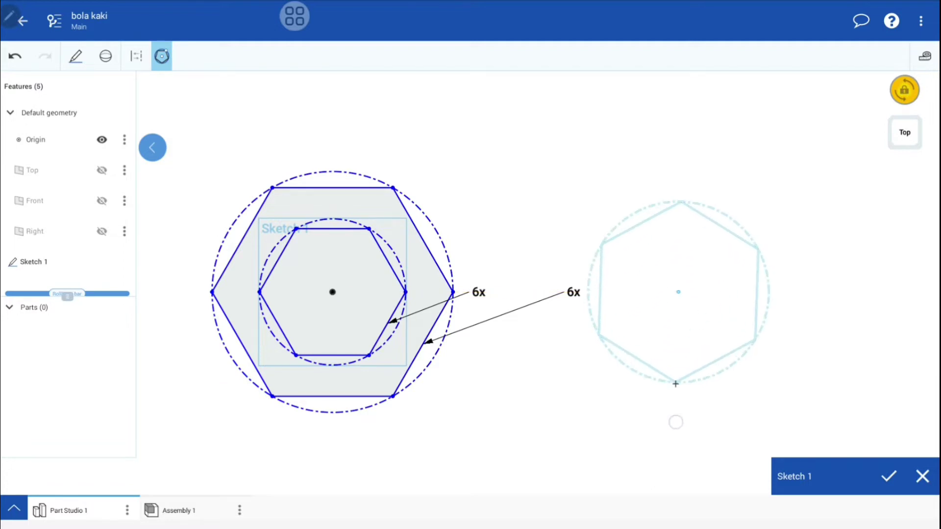
left_click(682, 412)
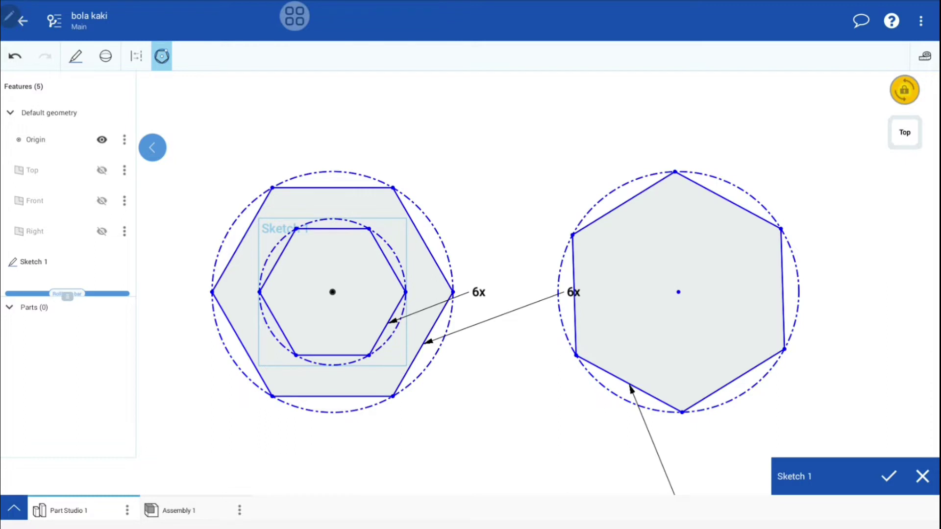
key("Escape")
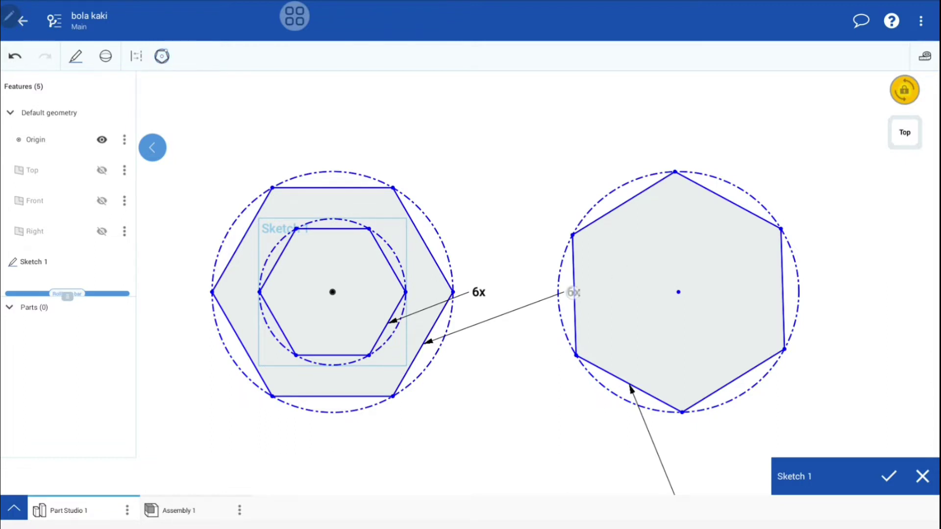
- Change the outer concentric hexagon's side count to 5
left_click_drag(574, 292, 517, 402)
mouse_move(479, 292)
left_mouse_down()
mouse_move(484, 320)
mouse_move(511, 352)
left_mouse_up()
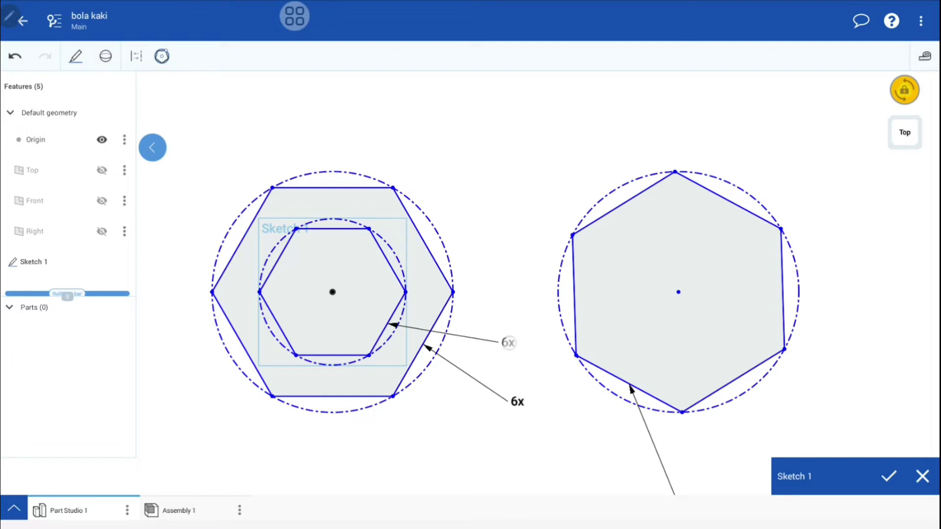
double_click(517, 402)
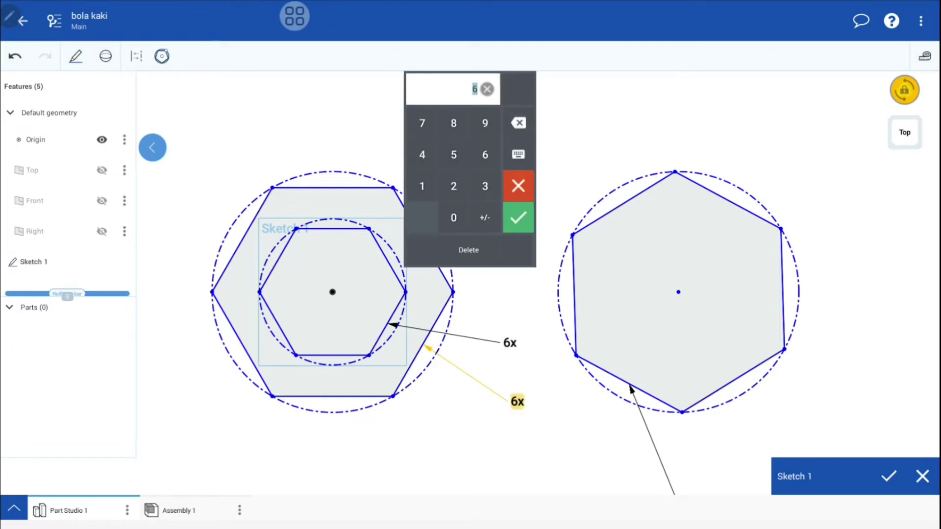
left_click(454, 154)
left_click(518, 217)
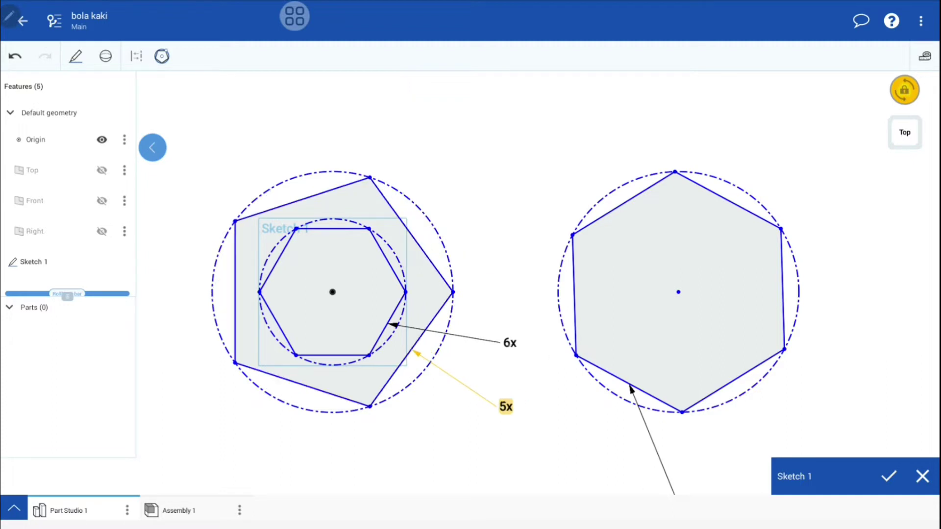
- Change the inner concentric hexagon's side count to 5
left_click(510, 343)
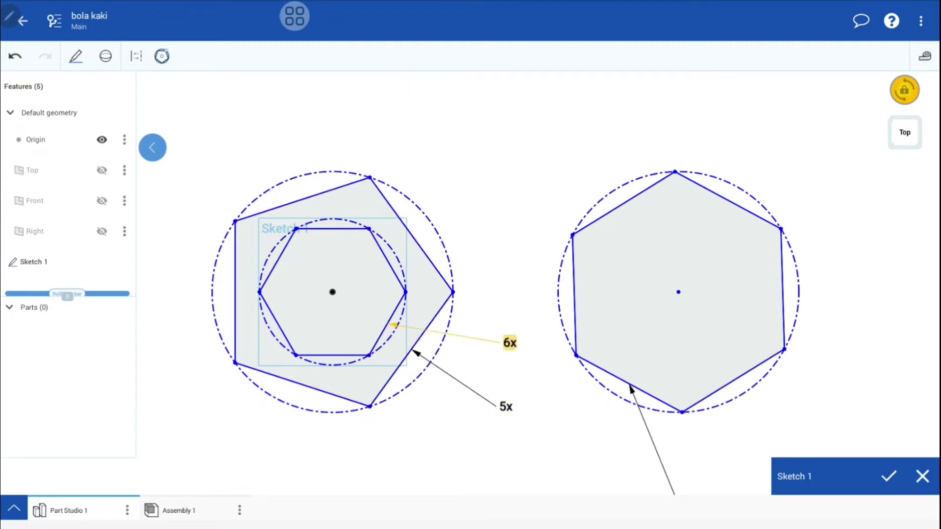
double_click(510, 343)
left_click(454, 155)
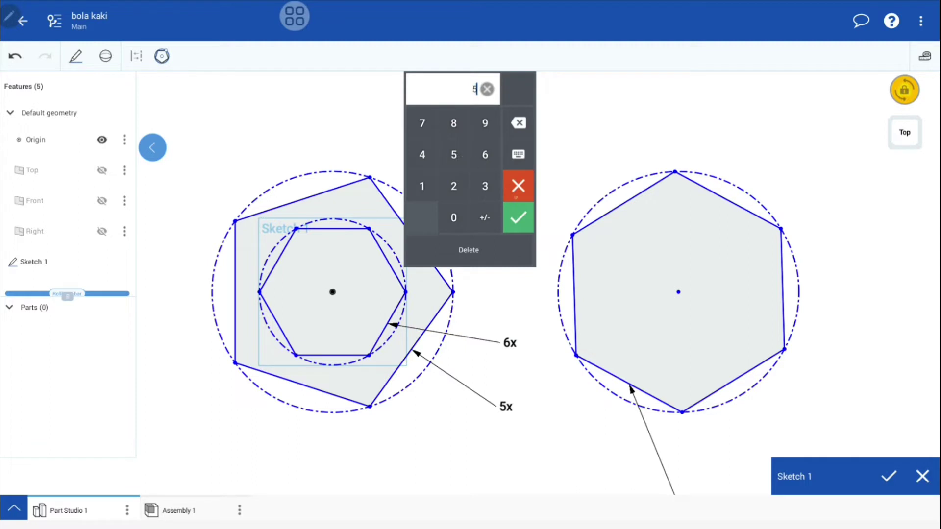
left_click(518, 217)
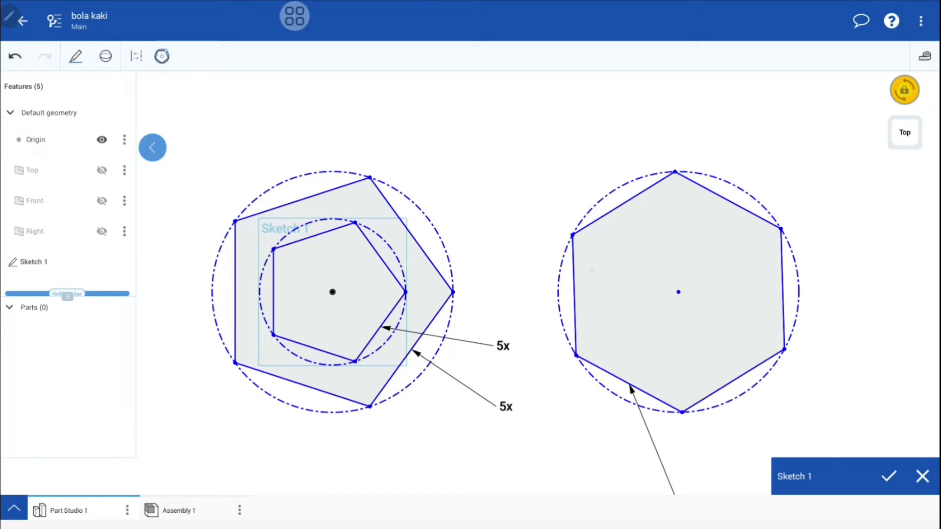
left_click(576, 294)
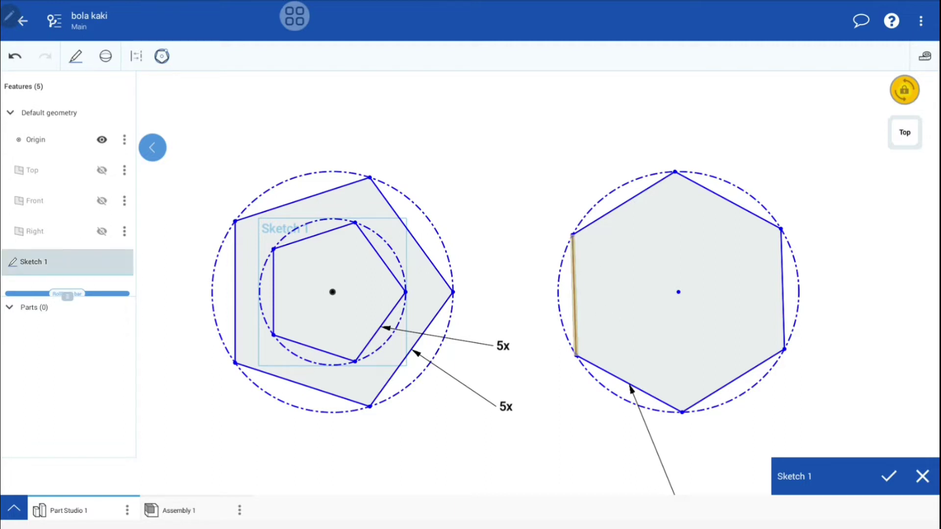
- Constrain the right hexagon's left edge to be vertical
left_click(76, 56)
scroll(113, 171, "down", 5)
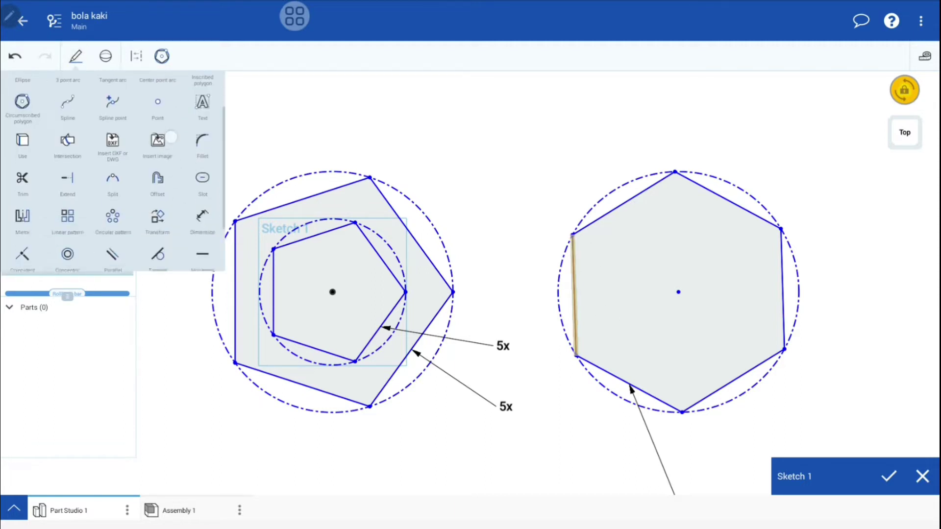
left_click(23, 231)
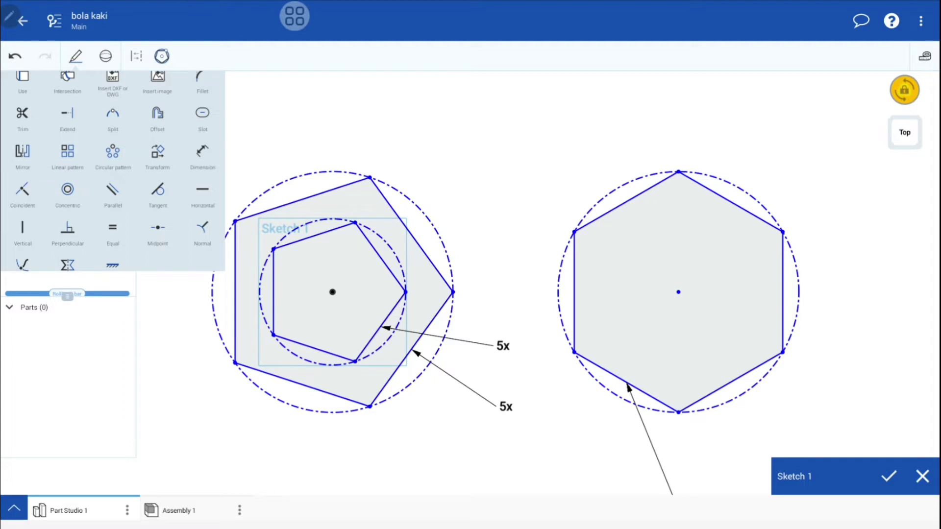
scroll(113, 171, "up", 5)
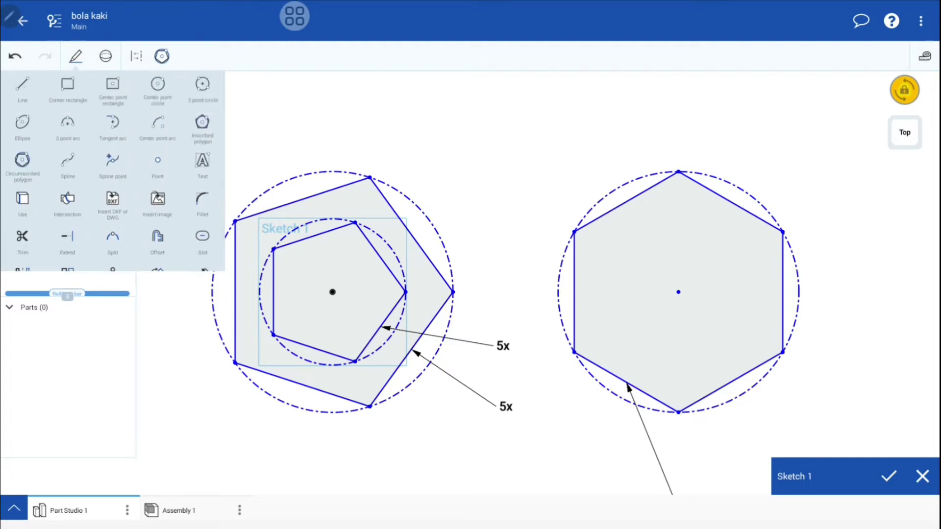
- Draw a vertical line joining the right hexagon's top and bottom vertices
left_click(22, 88)
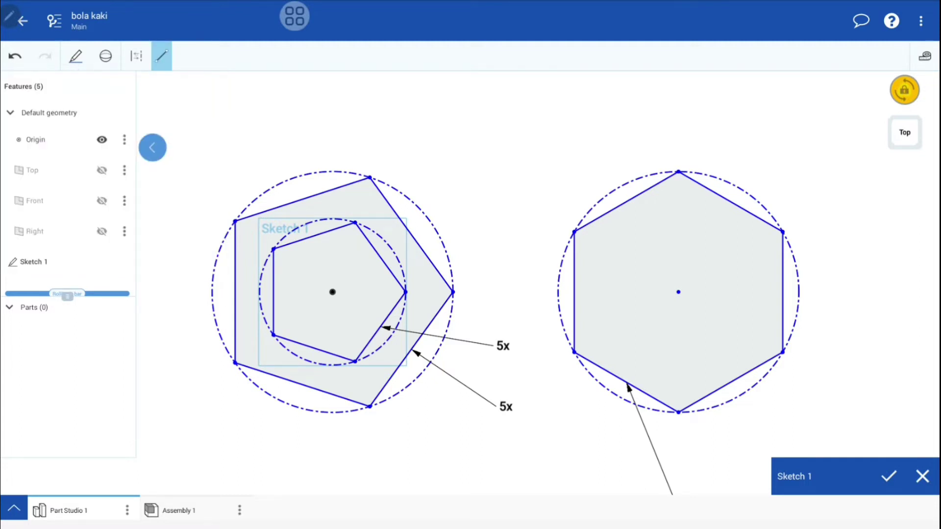
key("d")
left_click_drag(723, 247, 679, 208)
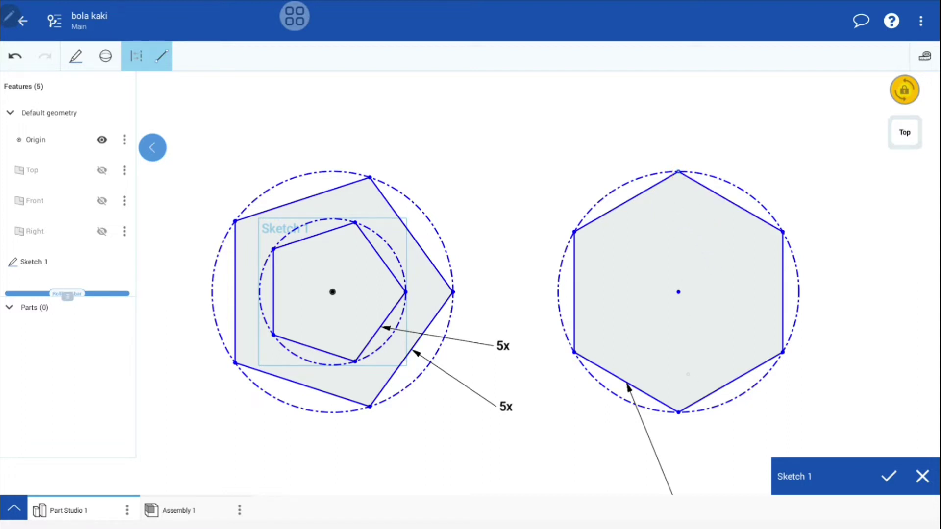
left_click_drag(688, 374, 680, 447)
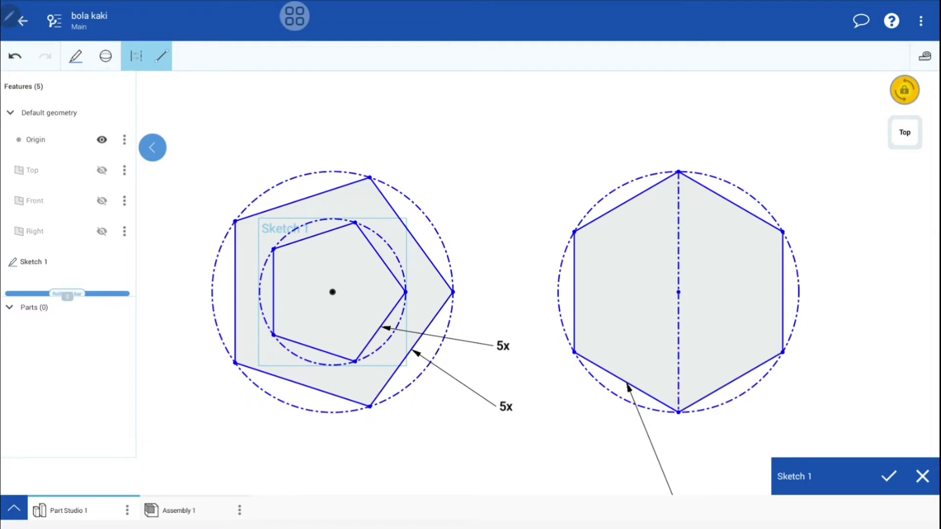
left_click(76, 56)
scroll(112, 172, "down", 3)
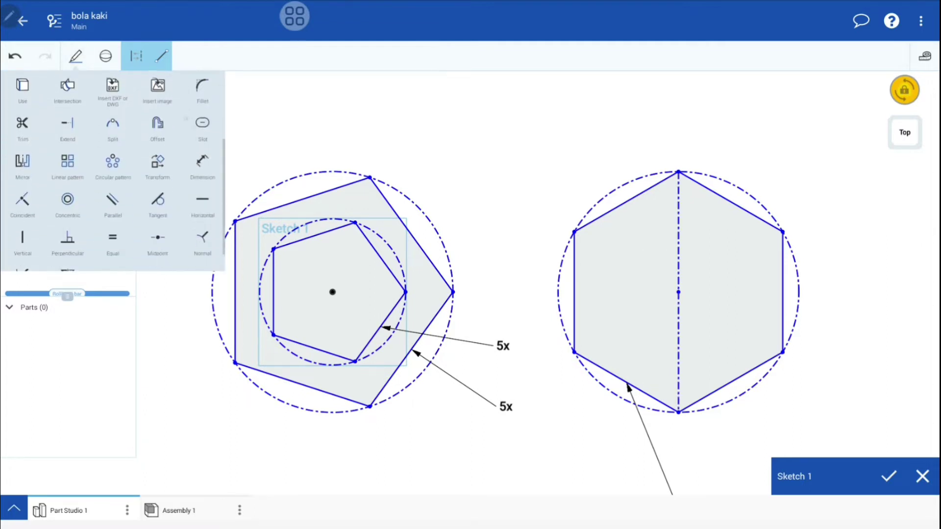
left_click(202, 163)
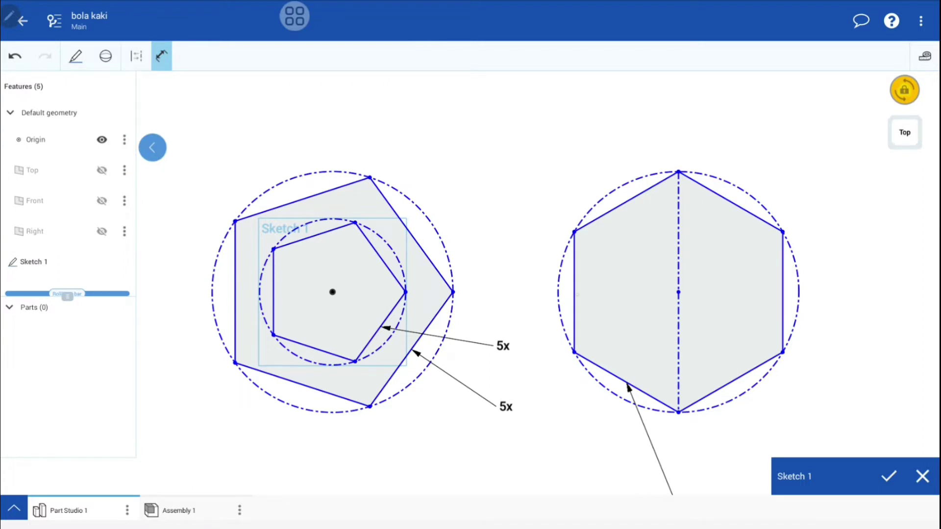
- Dimension the hexagon's left edge to 6
left_click(575, 294)
left_click(606, 291)
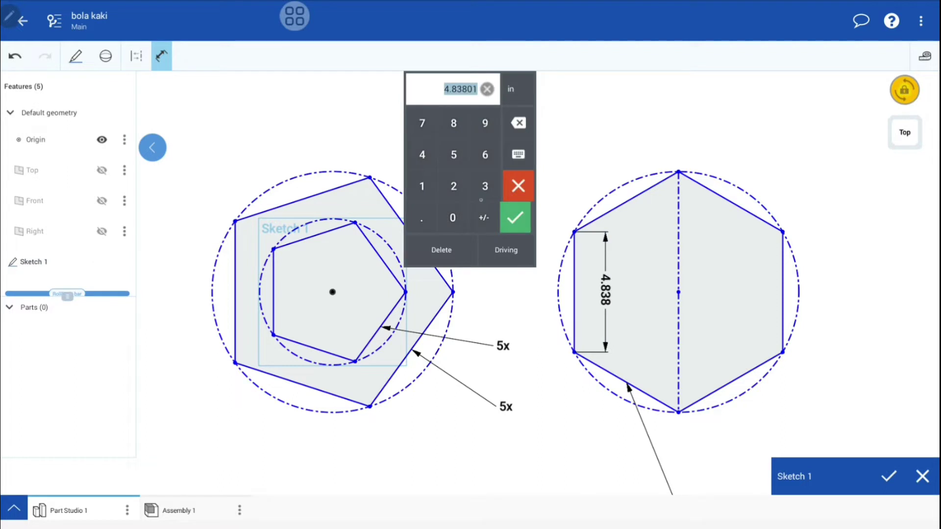
left_click(485, 155)
left_click(515, 217)
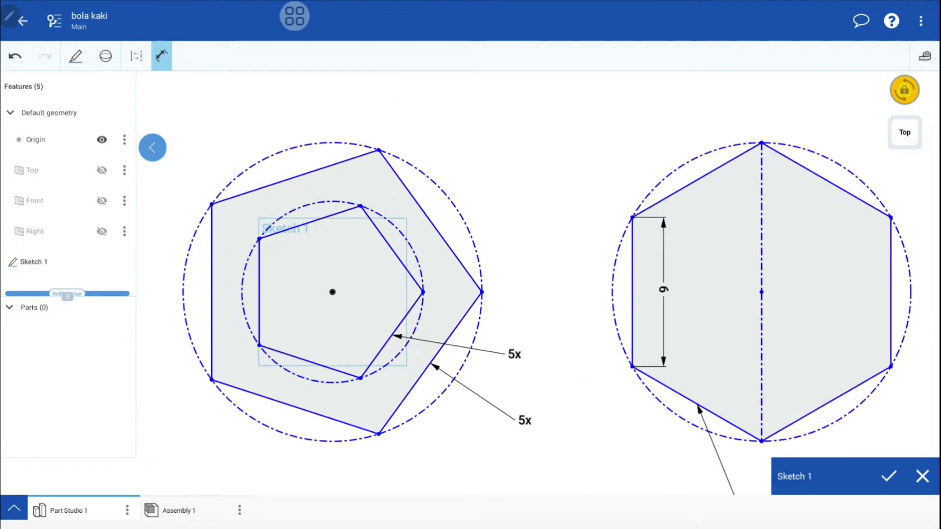
left_click(161, 56)
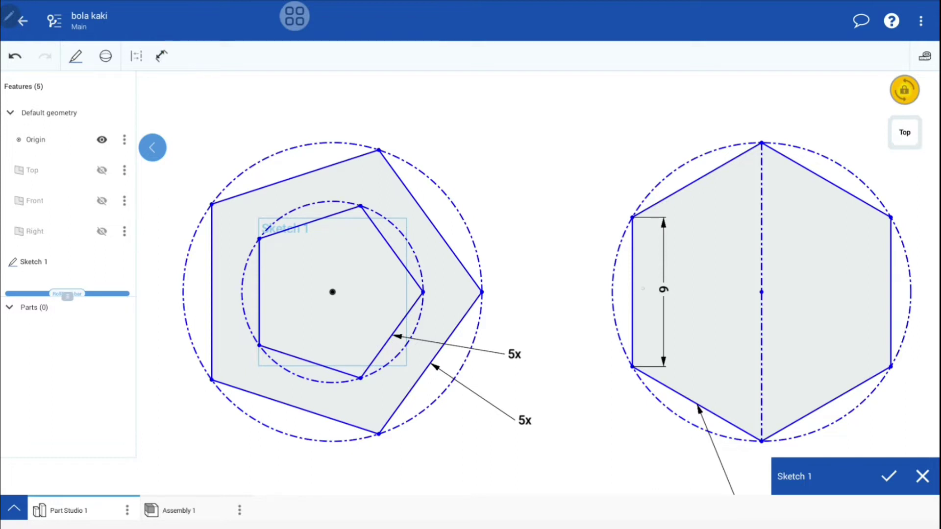
- Make the inner pentagon's left edge equal to the hexagon's left edge
left_click(633, 292)
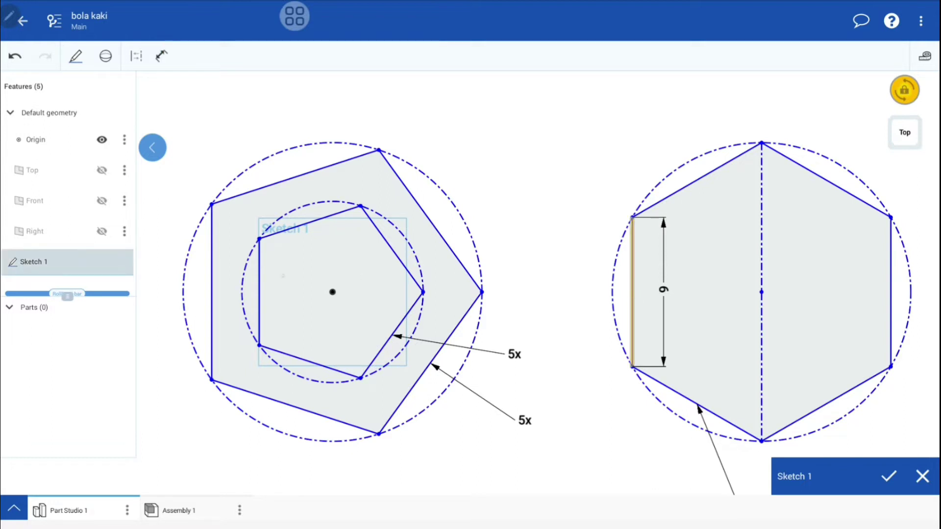
left_click(259, 292)
left_click(75, 56)
scroll(113, 171, "down", 2)
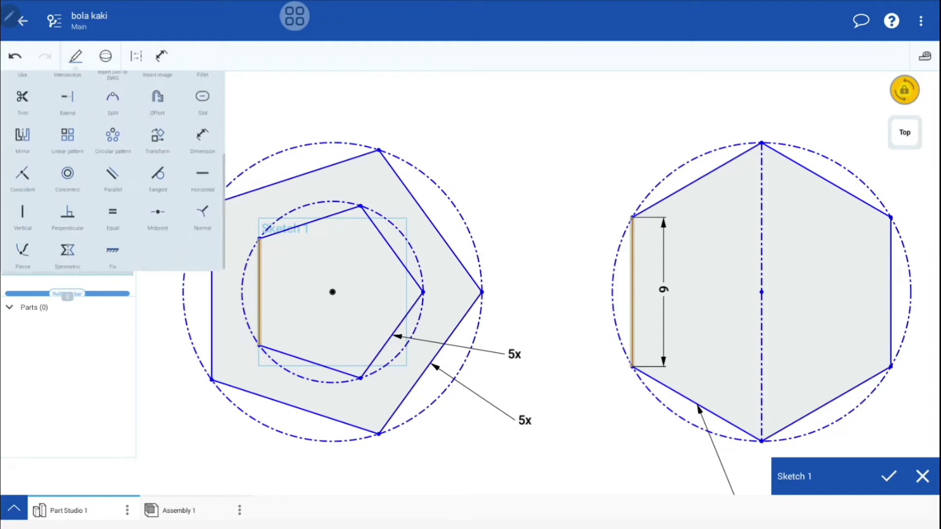
left_click(112, 212)
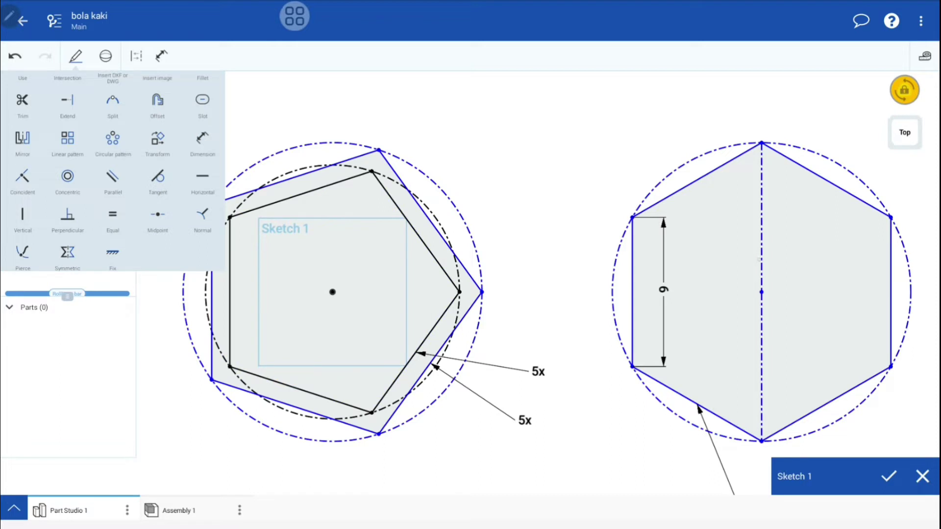
- Make the outer pentagon's top edge equal to the hexagon centre line, then start trimming the dashed circles
left_click(762, 255)
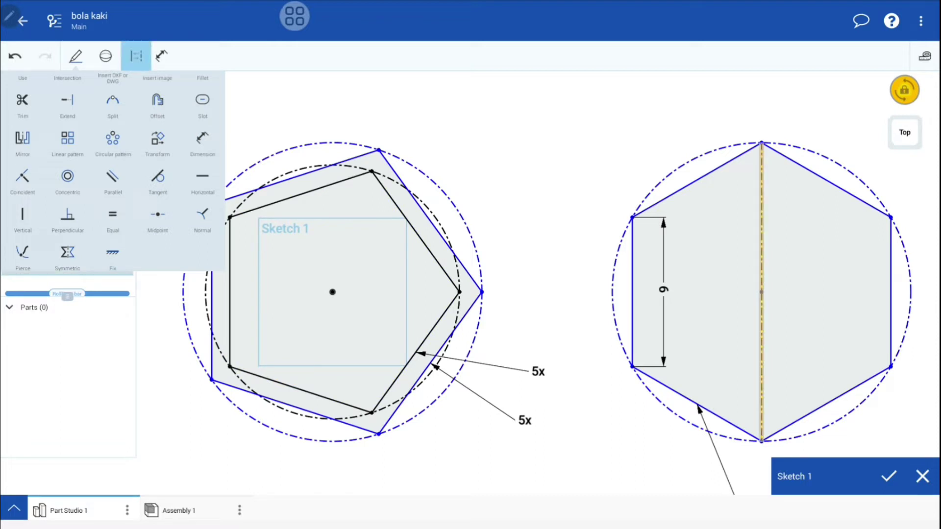
scroll(577, 216, "down", 2)
scroll(577, 216, "down", 2)
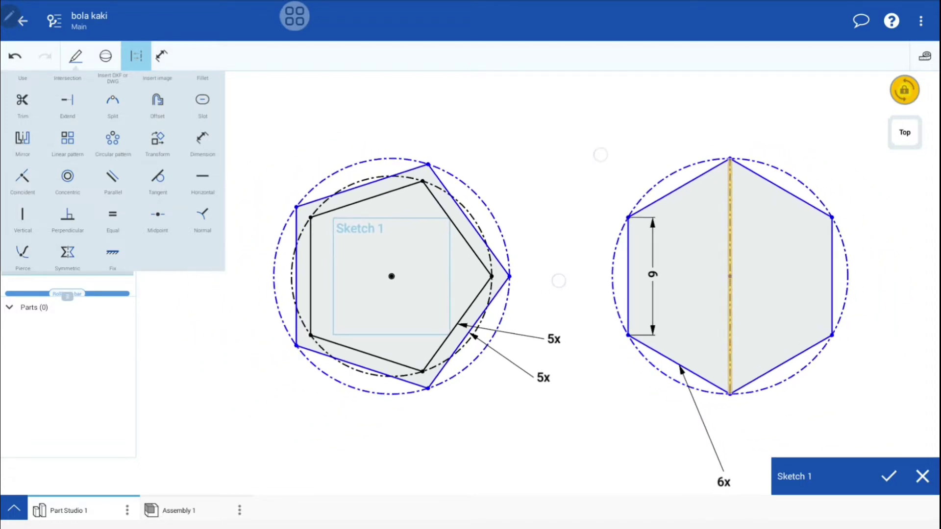
left_click(368, 185)
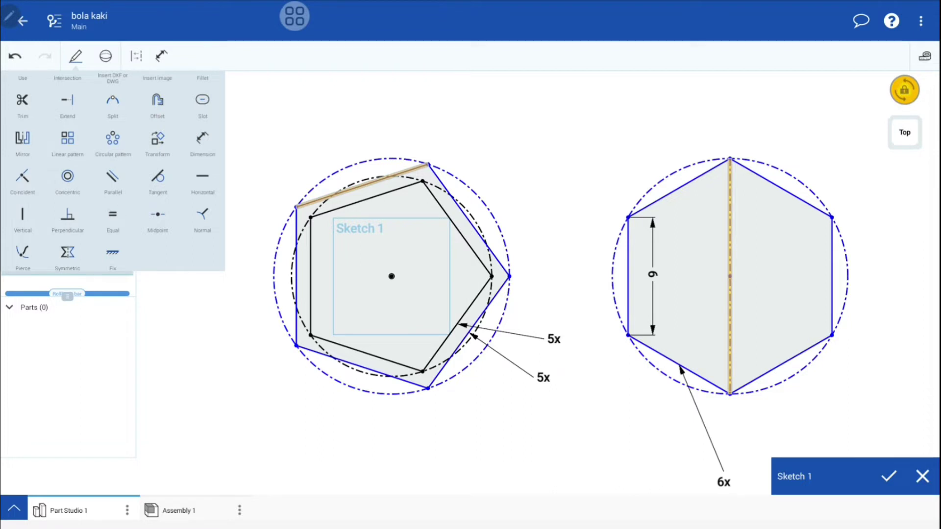
left_click(113, 215)
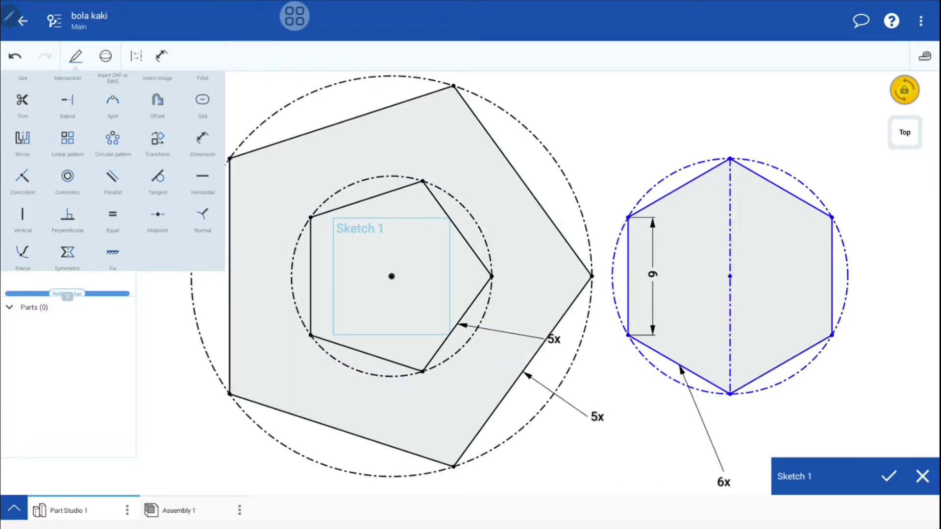
left_click(22, 100)
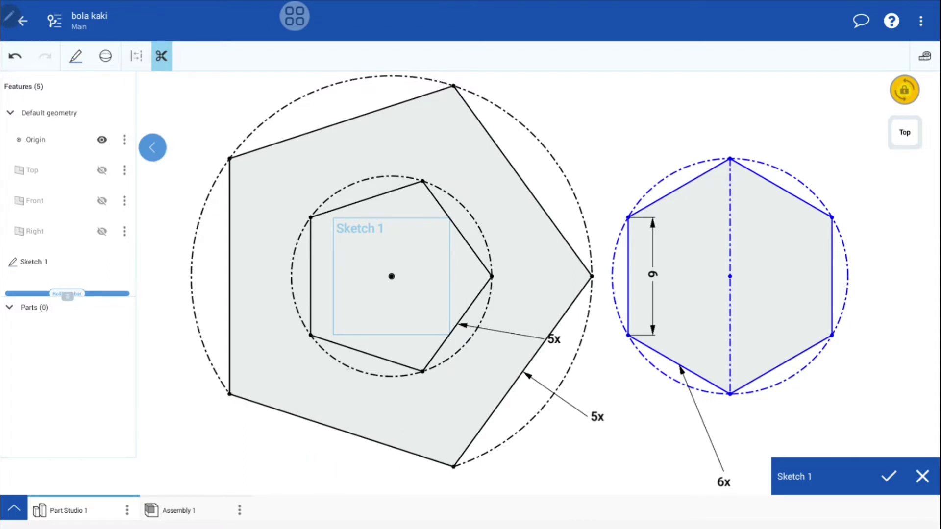
left_click(347, 367)
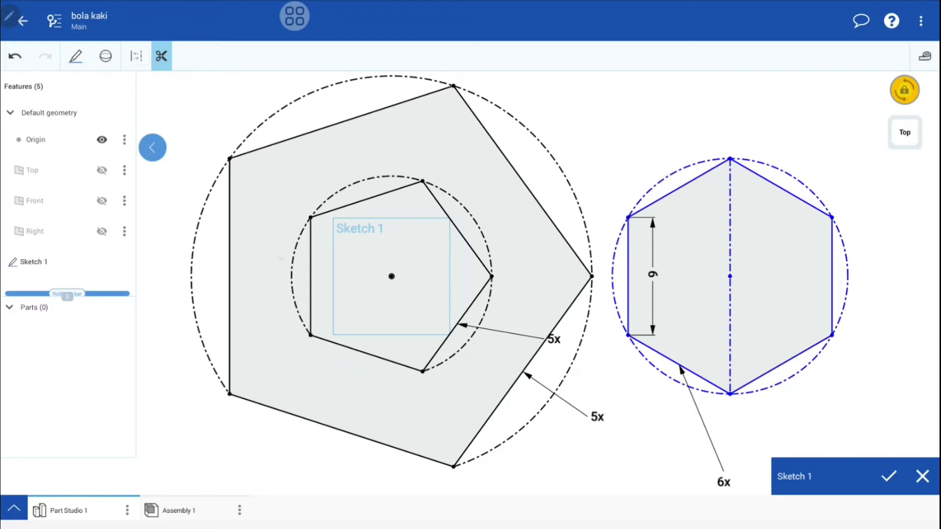
- Trim away all remaining arcs of the inner and outer dashed circles
left_click(192, 276)
left_click(292, 276)
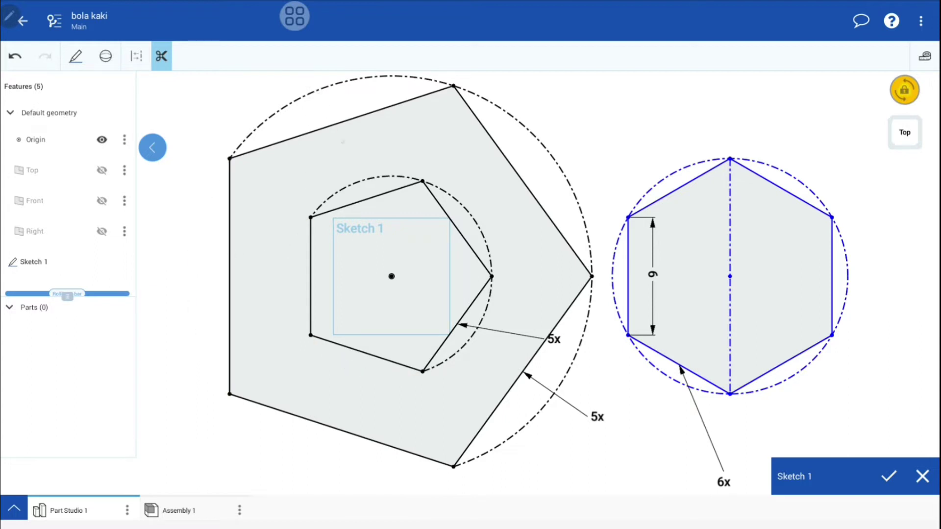
left_click(315, 91)
left_click(361, 180)
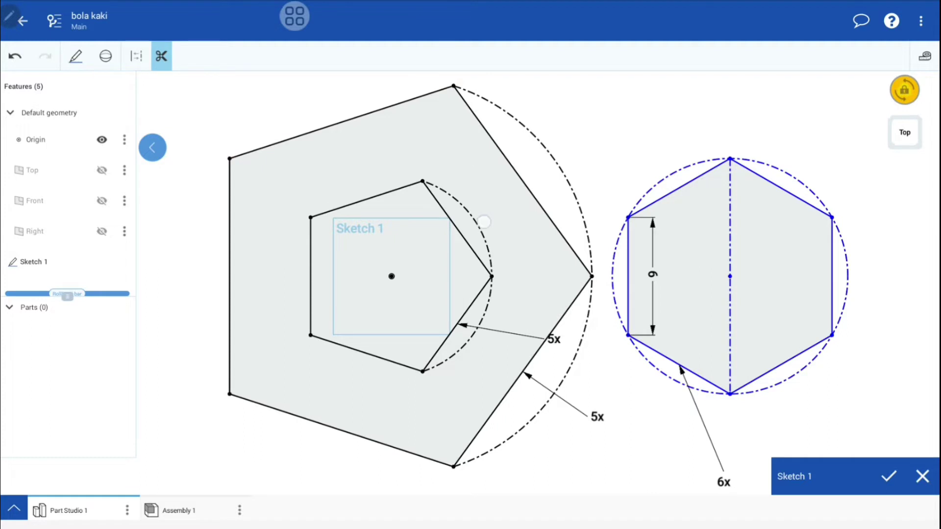
left_click(482, 221)
left_click(566, 179)
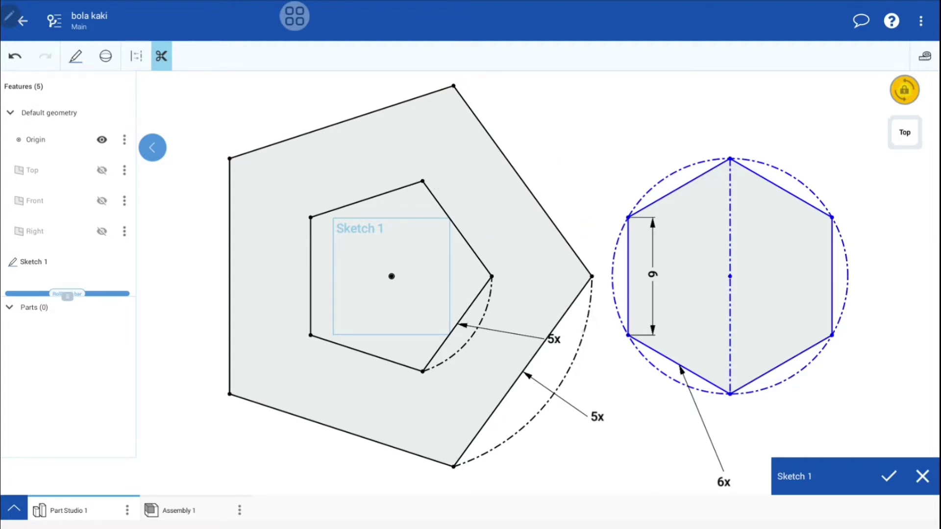
left_click(578, 392)
left_click(470, 344)
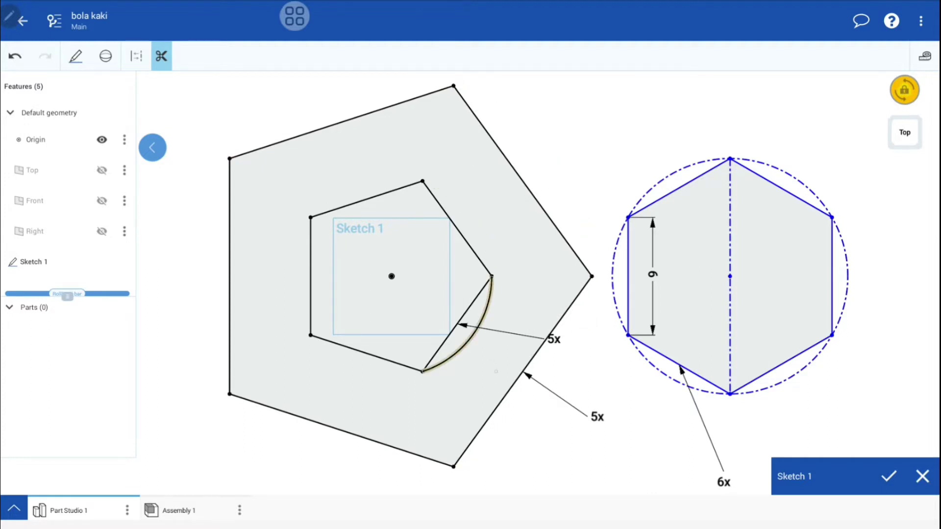
- Trim away the hexagon's circle, all its edges and both halves of its centre line
left_click(619, 288)
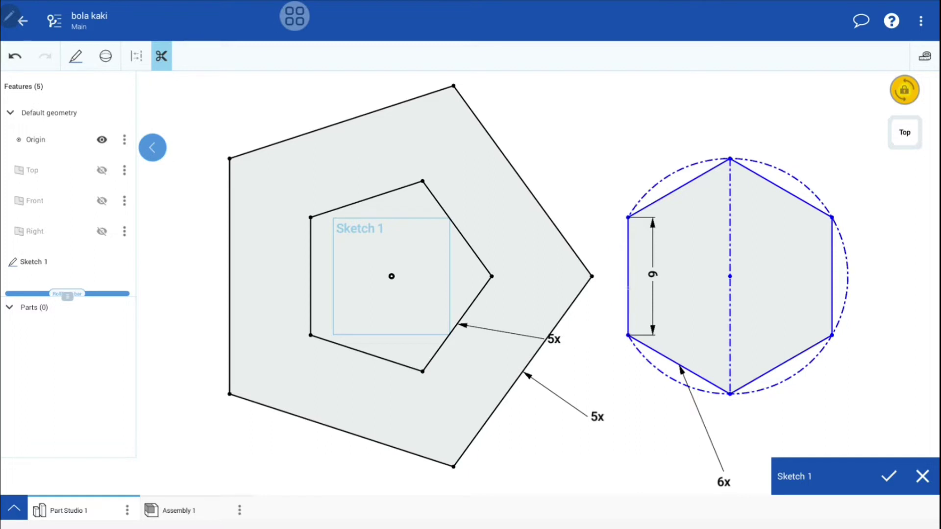
left_click(628, 274)
left_click(726, 255)
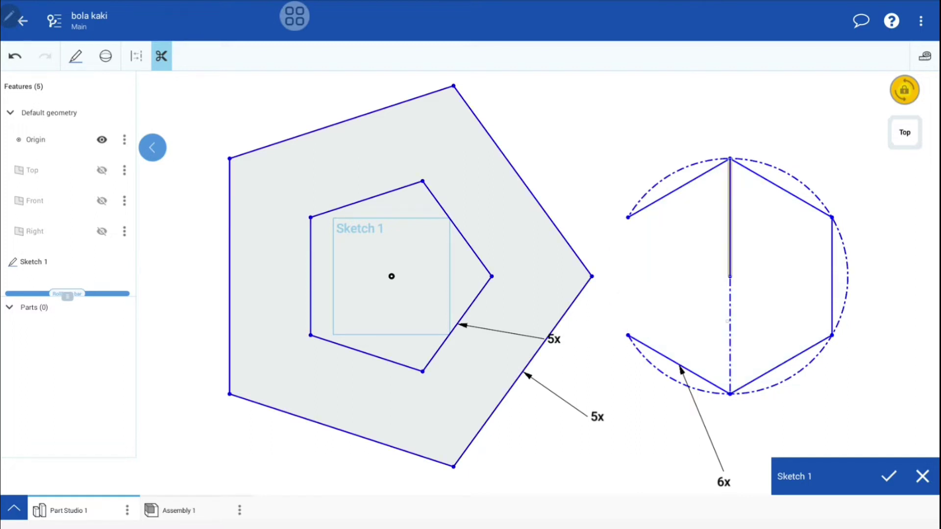
left_click(728, 324)
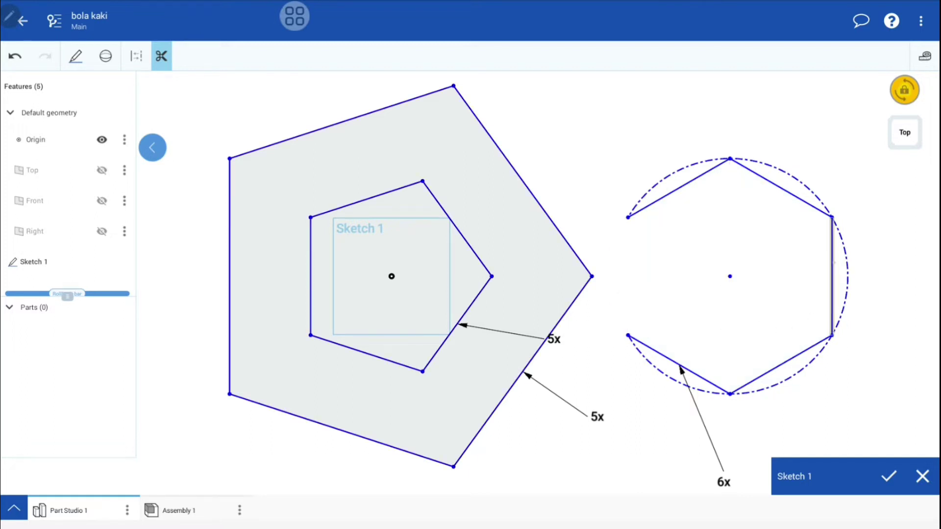
left_click(832, 275)
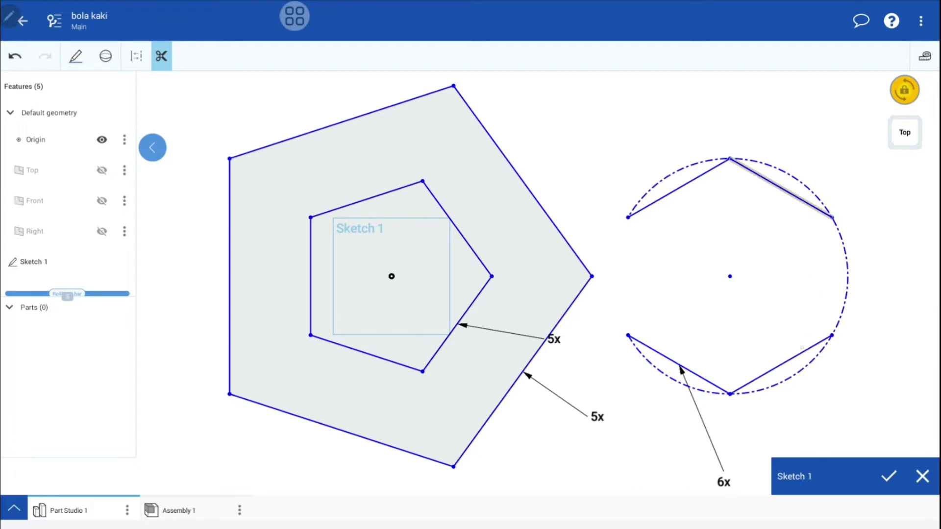
left_click(780, 187)
left_click(792, 358)
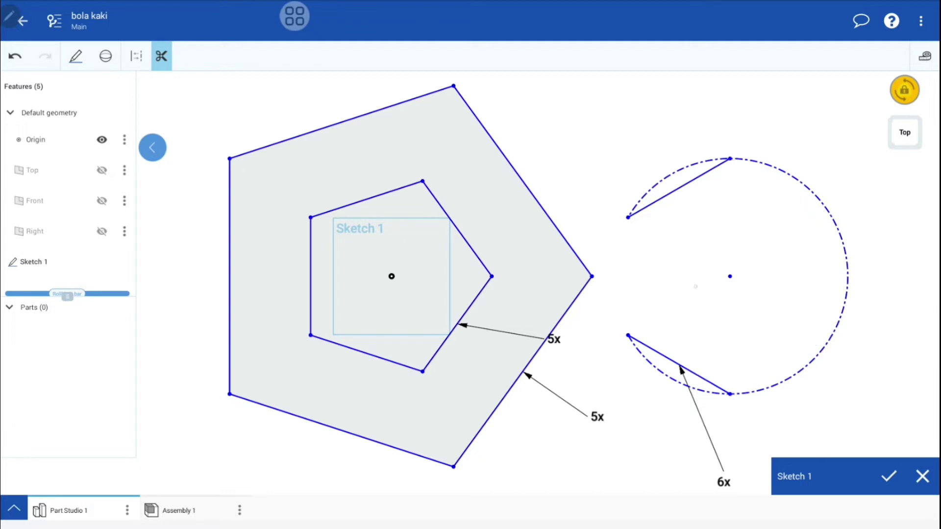
left_click(701, 377)
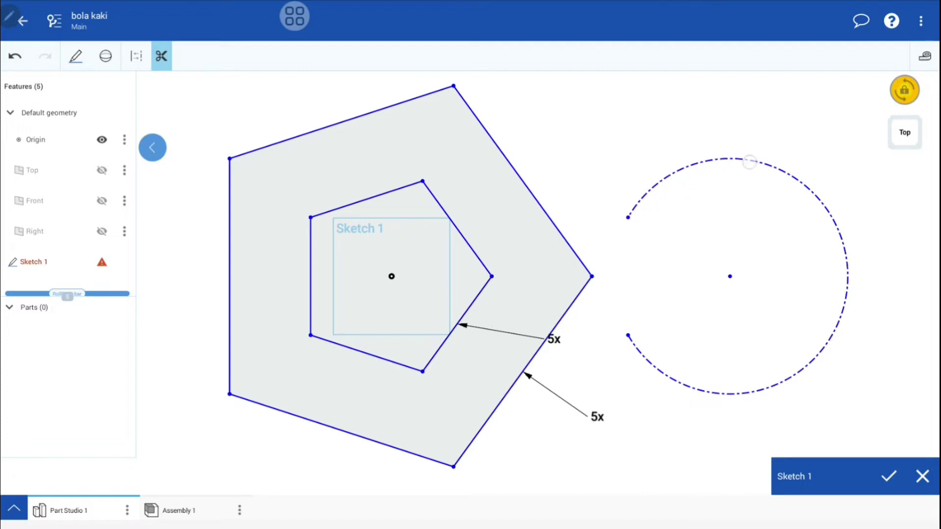
left_click(744, 161)
key("Escape")
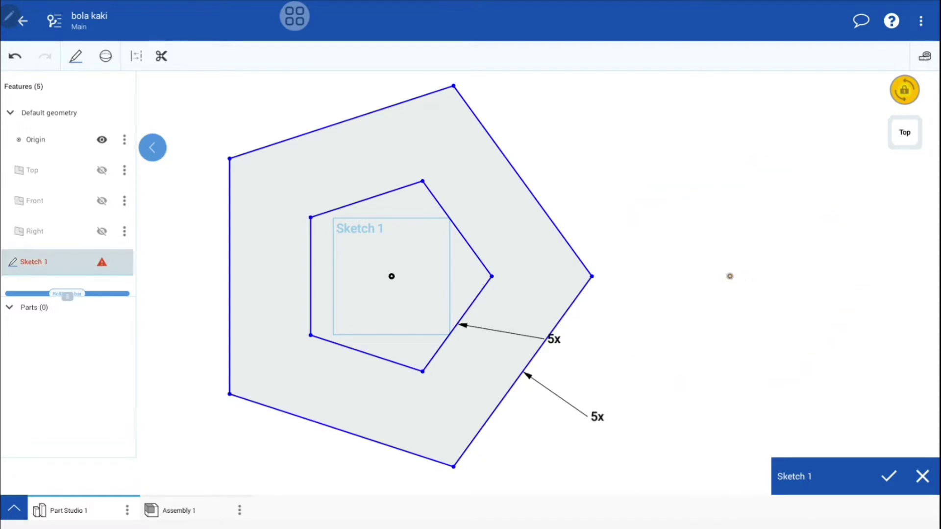
right_click(718, 331)
- Delete the leftover hexagon centre point, accept Sketch 1, and select the Front plane
left_click(740, 463)
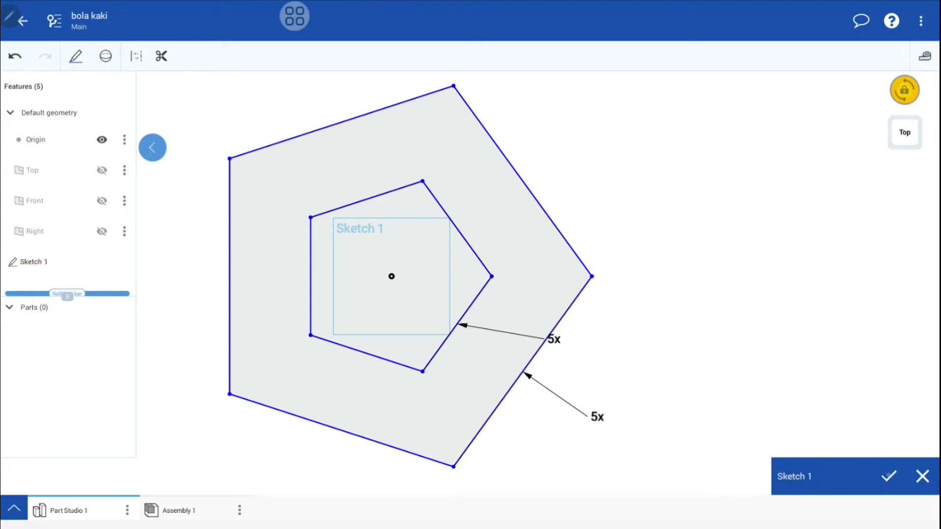
left_click(889, 475)
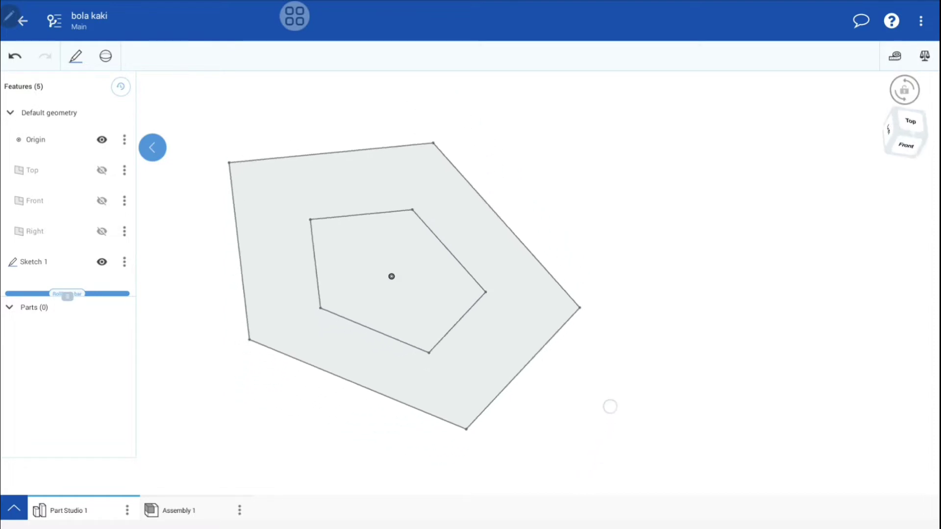
left_click_drag(582, 470, 588, 366)
mouse_move(723, 275)
left_mouse_down()
mouse_move(804, 294)
mouse_move(798, 351)
mouse_move(818, 299)
left_mouse_up()
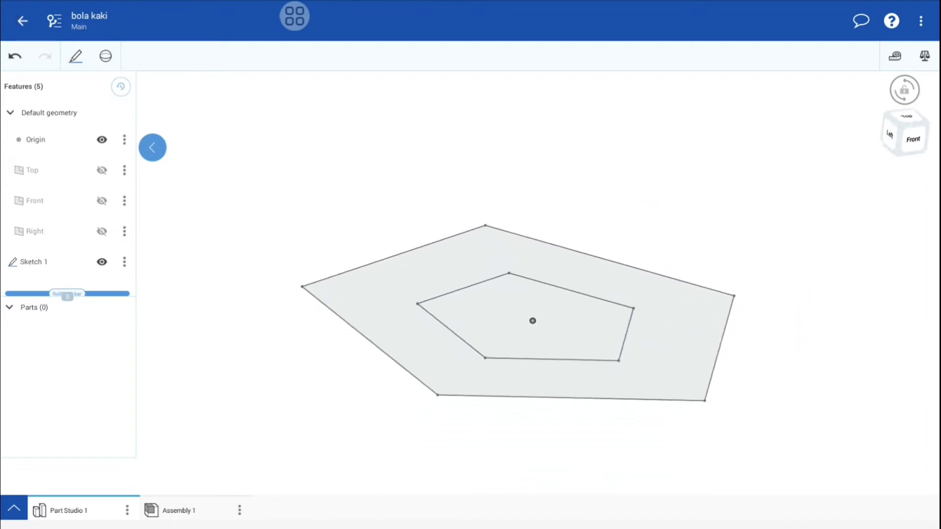
left_click(48, 202)
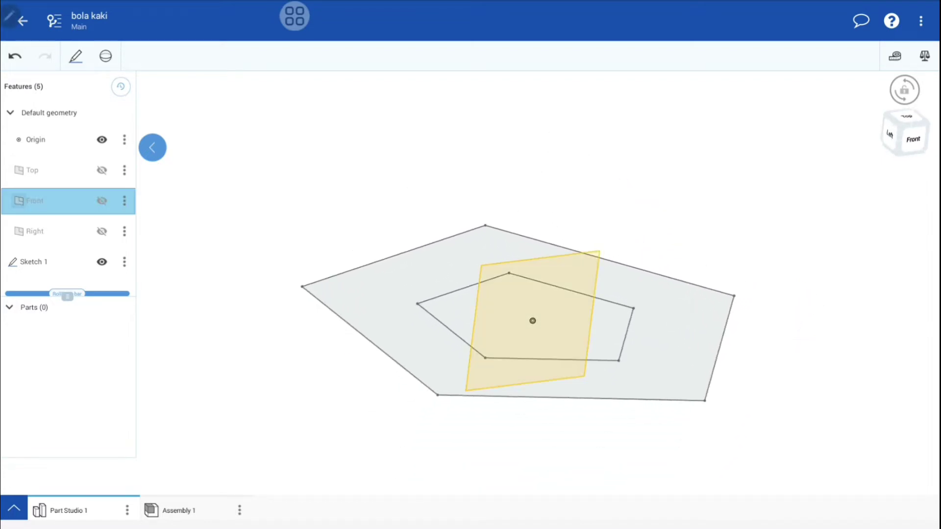
mouse_move(779, 395)
left_mouse_down()
mouse_move(780, 374)
mouse_move(840, 393)
mouse_move(763, 374)
mouse_move(778, 392)
left_mouse_up()
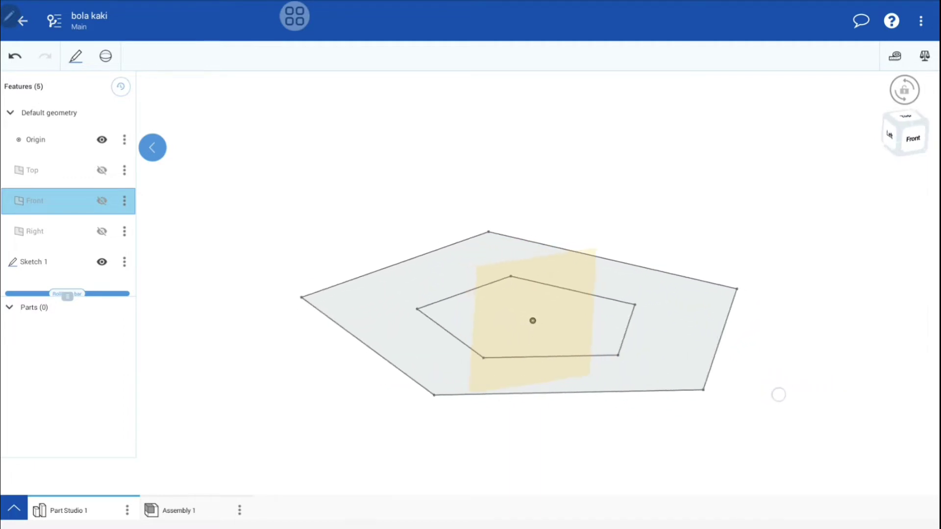
- Start Sketch 2 on Front and project the outer and inner pentagon edges into it
left_click(75, 55)
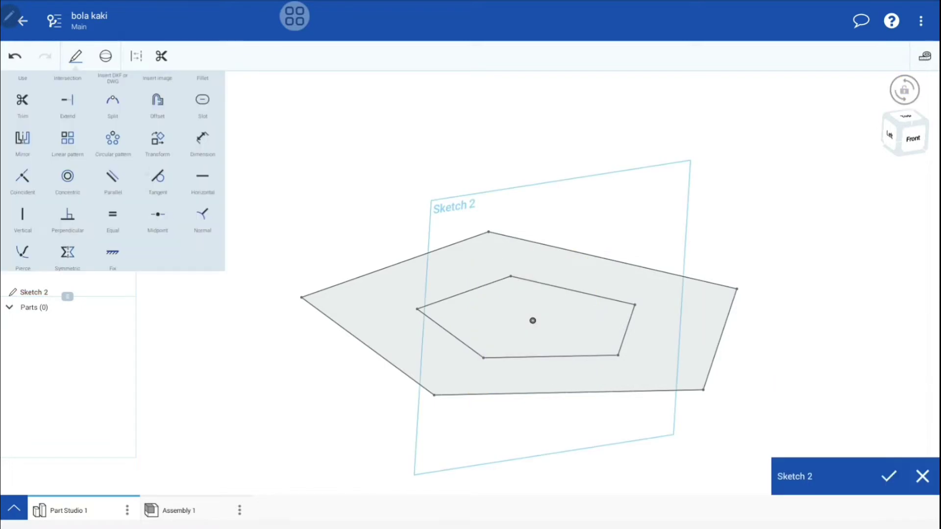
scroll(113, 171, "up", 3)
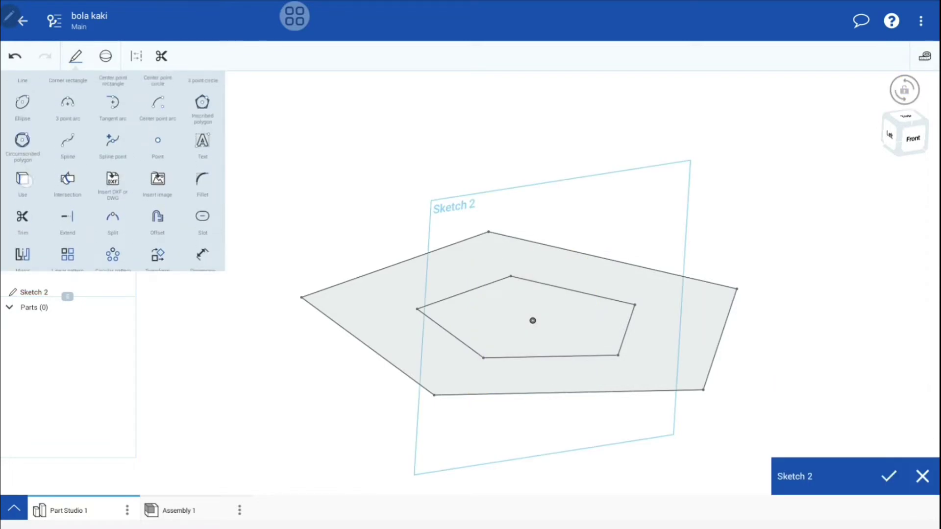
left_click(23, 179)
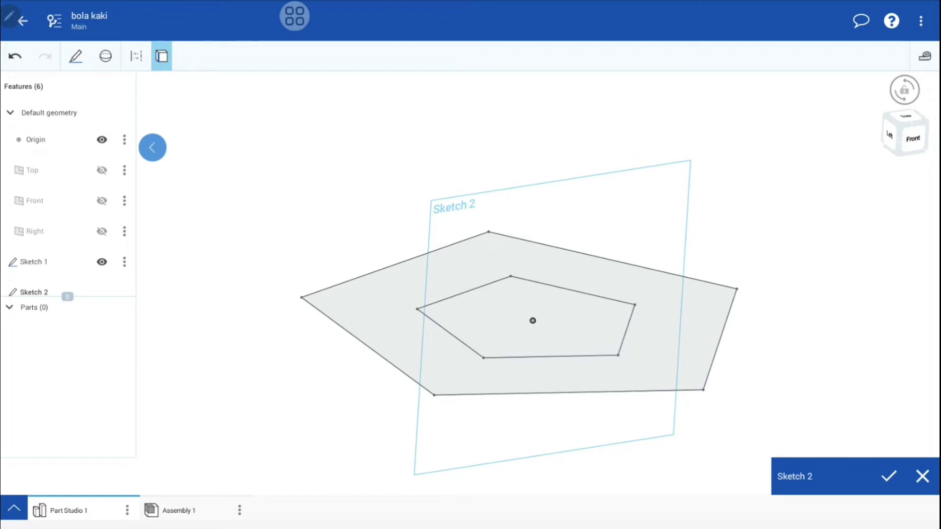
scroll(532, 363, "up", 2)
scroll(595, 341, "up", 2)
scroll(640, 338, "up", 1)
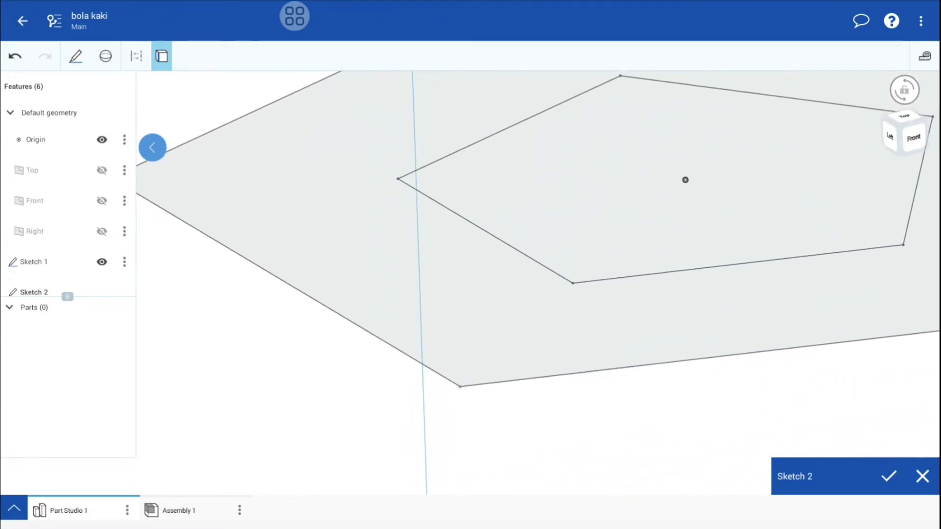
left_click(285, 282)
left_click(485, 231)
- Lock view rotation and look straight at the Front plane
scroll(718, 299, "down", 5)
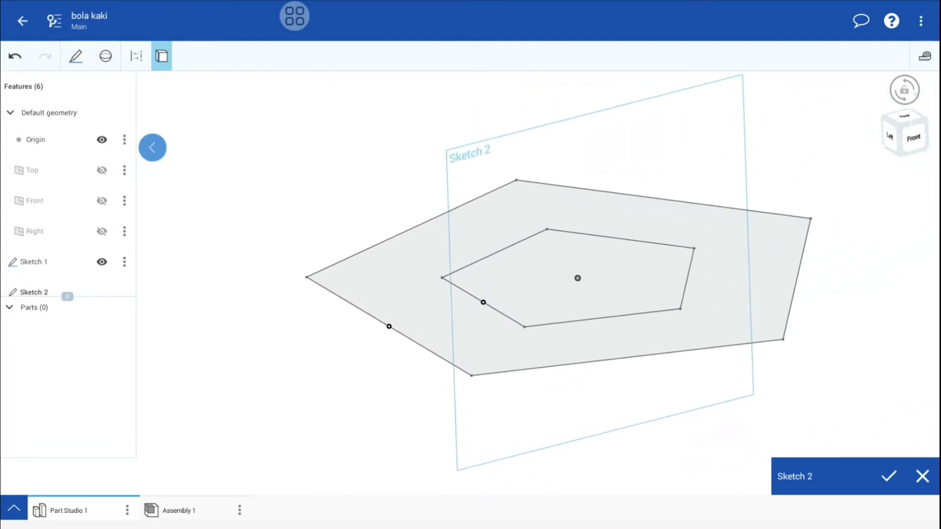
left_click(904, 89)
left_click(915, 151)
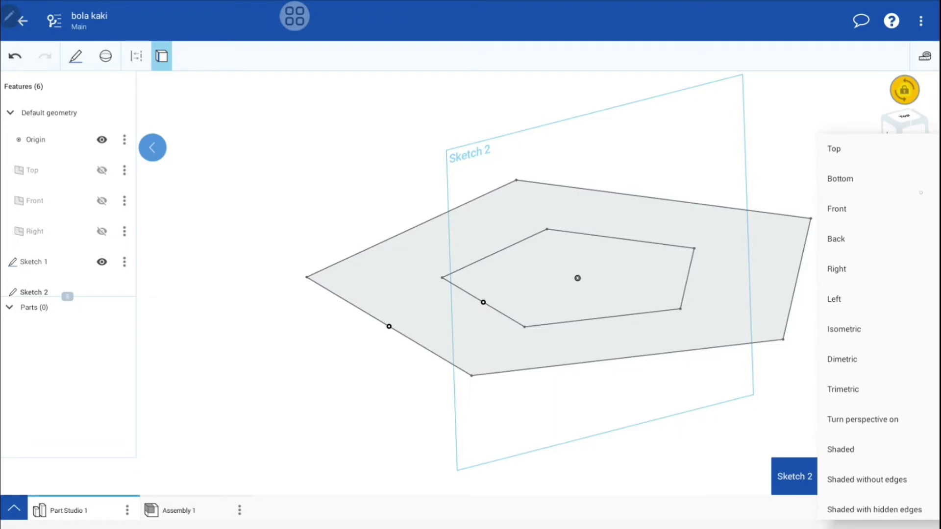
left_click(836, 208)
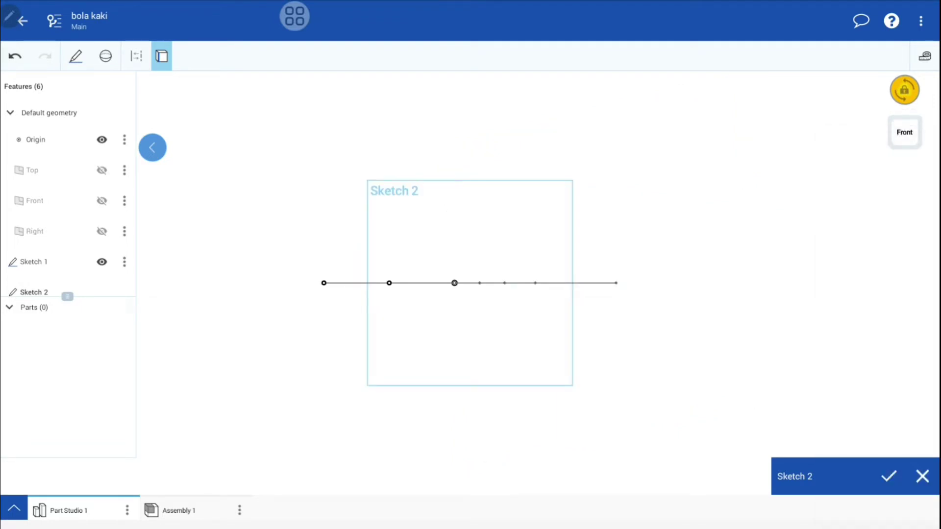
- Draw a vertical construction line up from the left endpoint and a slanted one down to the inner pentagon point
left_click(76, 56)
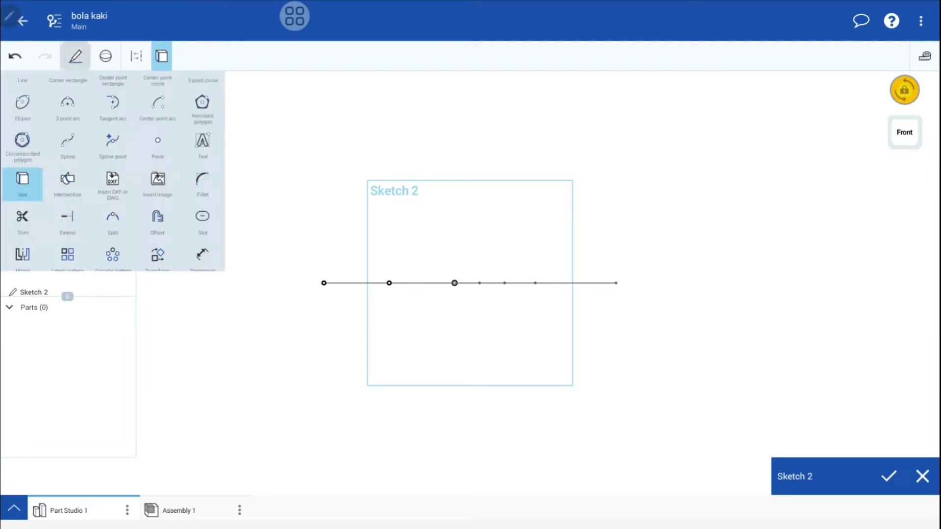
left_click_drag(114, 123, 114, 141)
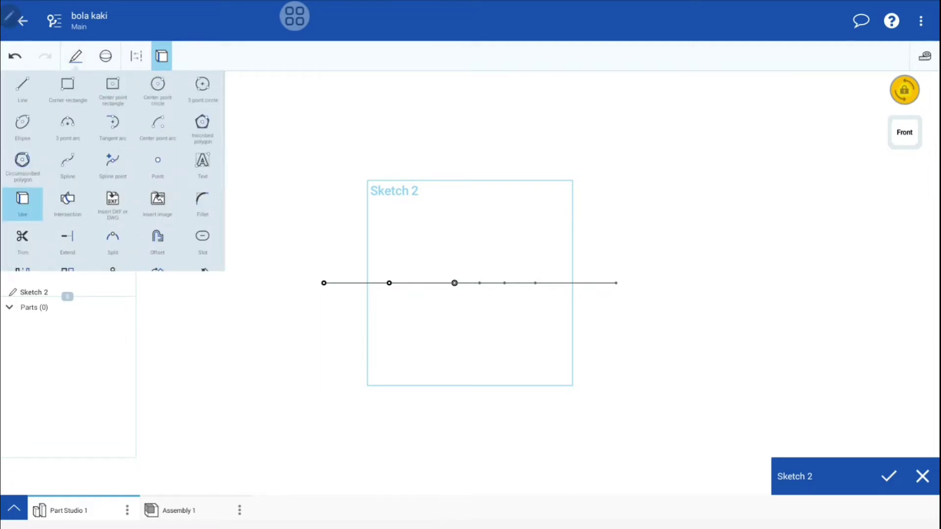
left_click(23, 89)
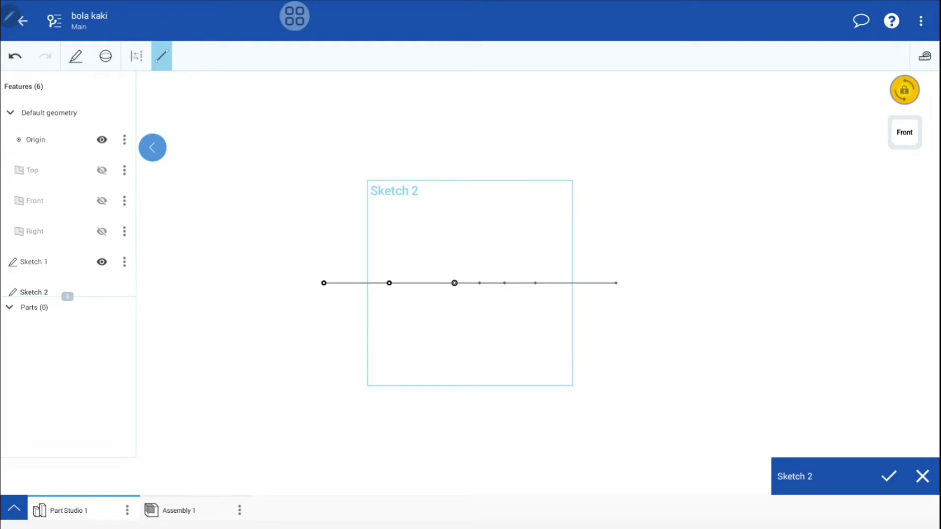
left_click(136, 56)
scroll(555, 297, "up", 3)
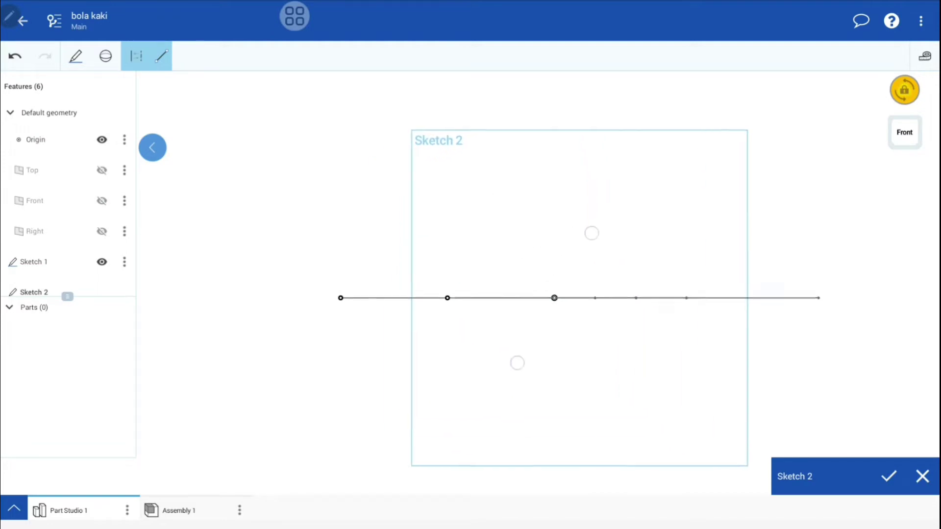
scroll(555, 297, "up", 2)
scroll(554, 297, "up", 1)
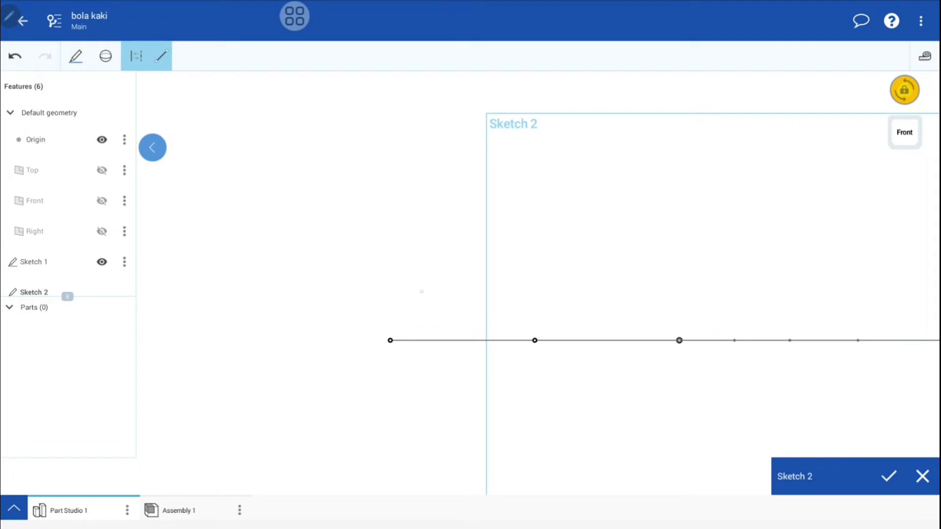
left_click(390, 378)
mouse_move(391, 340)
left_mouse_down()
mouse_move(385, 151)
mouse_move(391, 159)
left_mouse_up()
left_click_drag(535, 284, 537, 375)
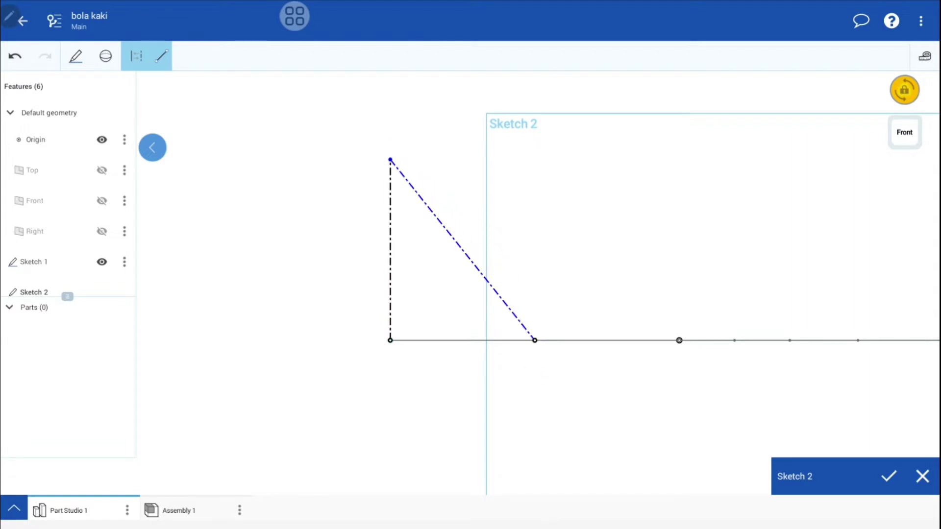
scroll(627, 320, "down", 5)
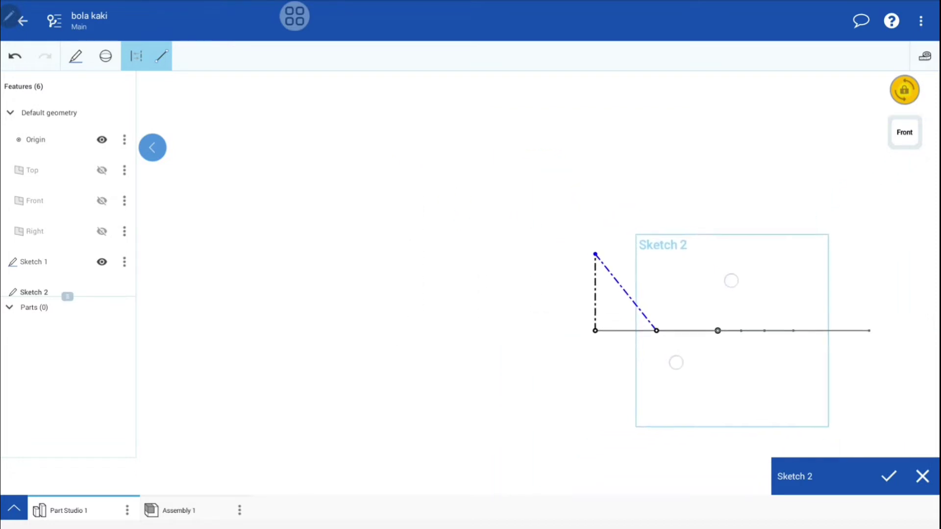
- Draw a circumscribed hexagon to the left of the triangle
left_click(76, 56)
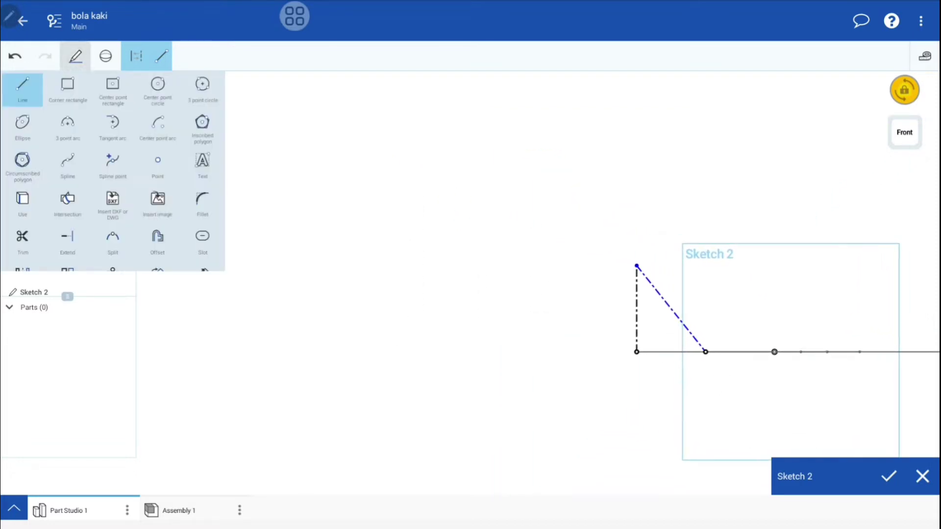
left_click(22, 162)
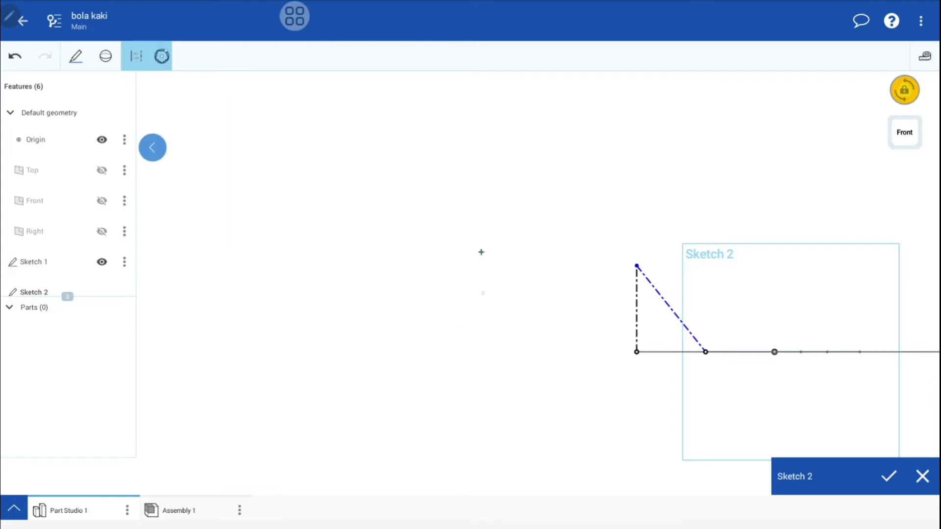
left_click_drag(484, 307, 482, 360)
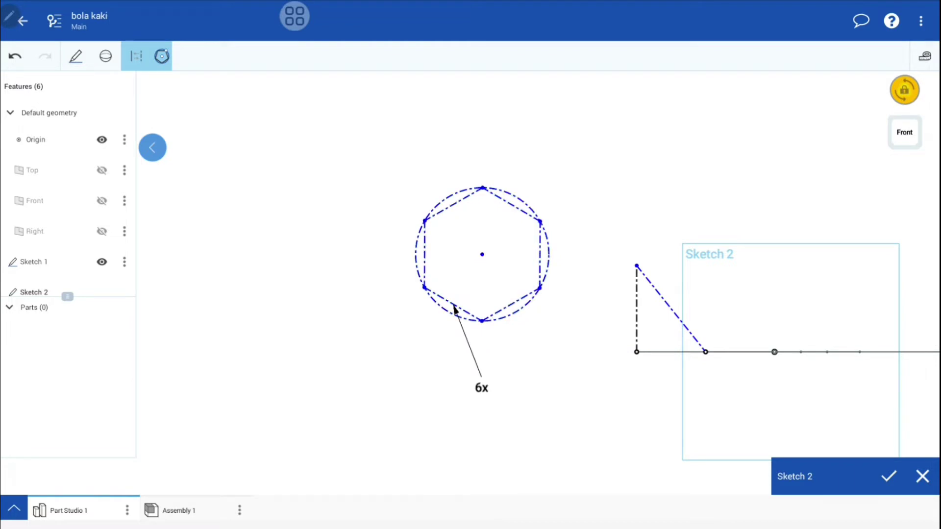
scroll(544, 268, "up", 5)
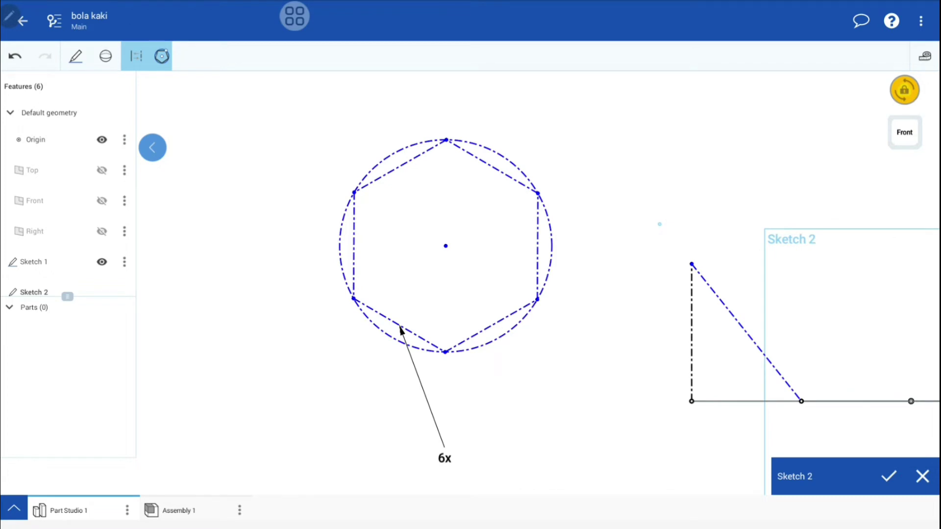
- Constrain the hexagon's left edge to be vertical
left_click(76, 56)
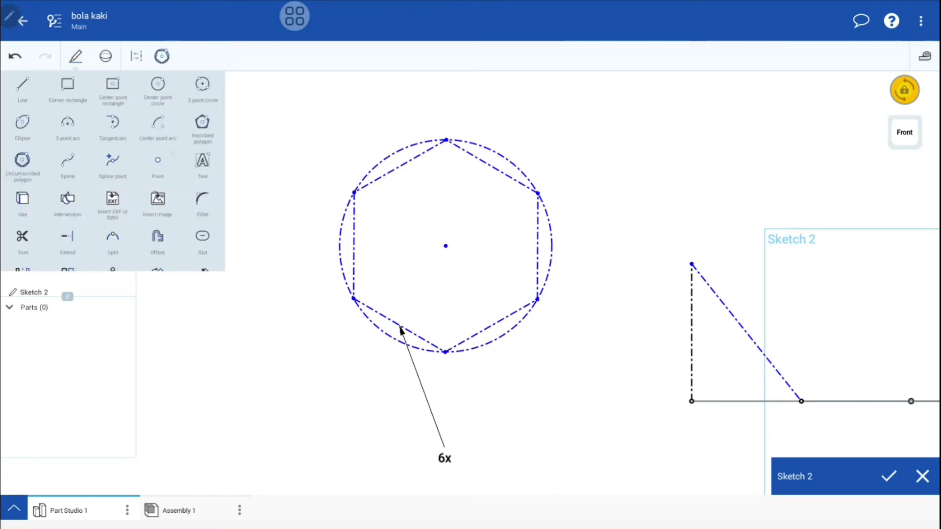
scroll(112, 171, "down", 1)
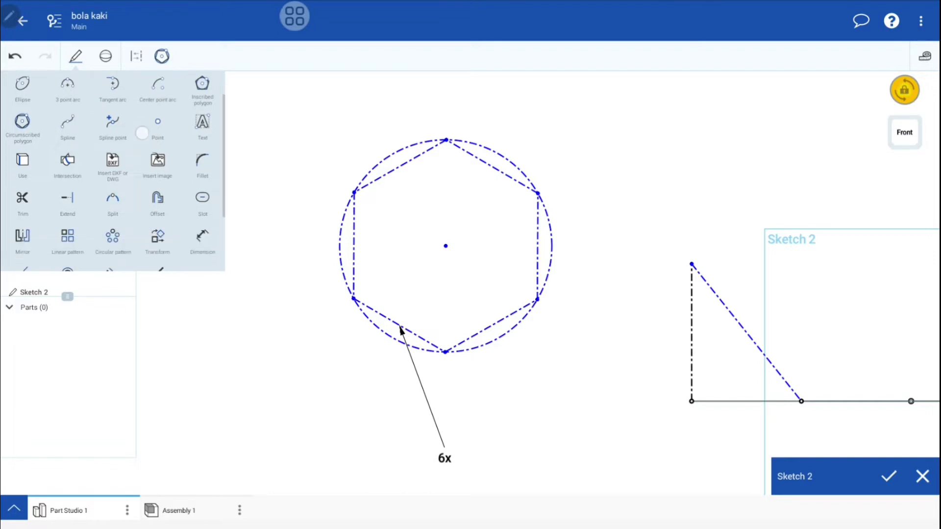
scroll(112, 171, "up", 1)
left_click(136, 56)
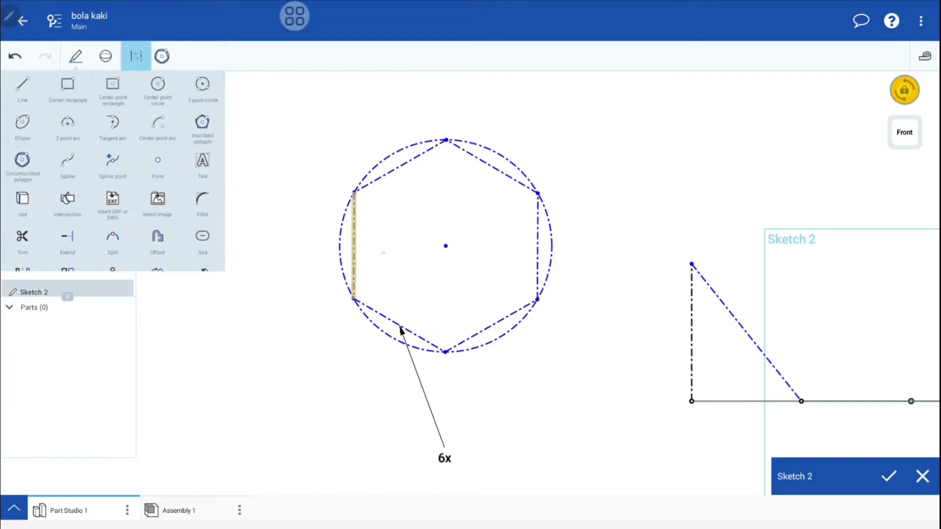
scroll(113, 172, "down", 2)
scroll(113, 171, "down", 2)
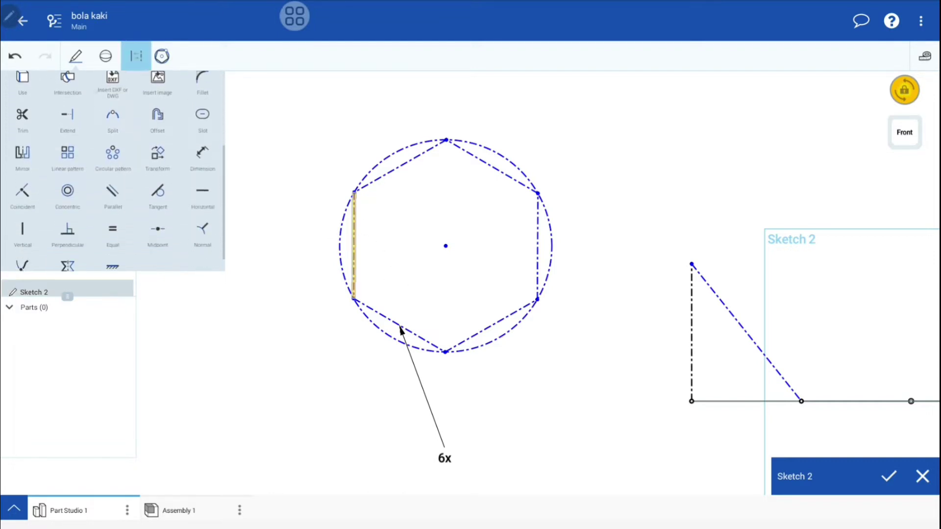
scroll(112, 172, "down", 1)
left_click(22, 209)
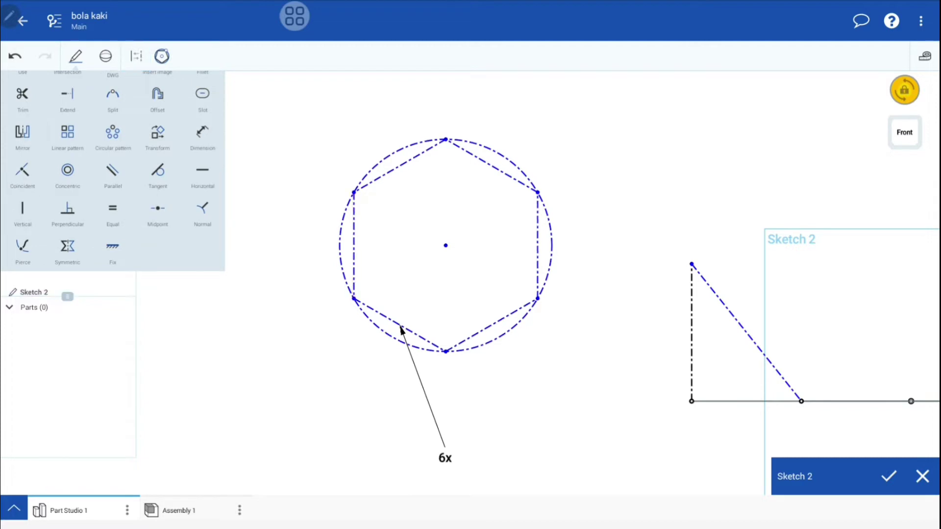
- Dimension the hexagon's left edge to 6
left_click(203, 133)
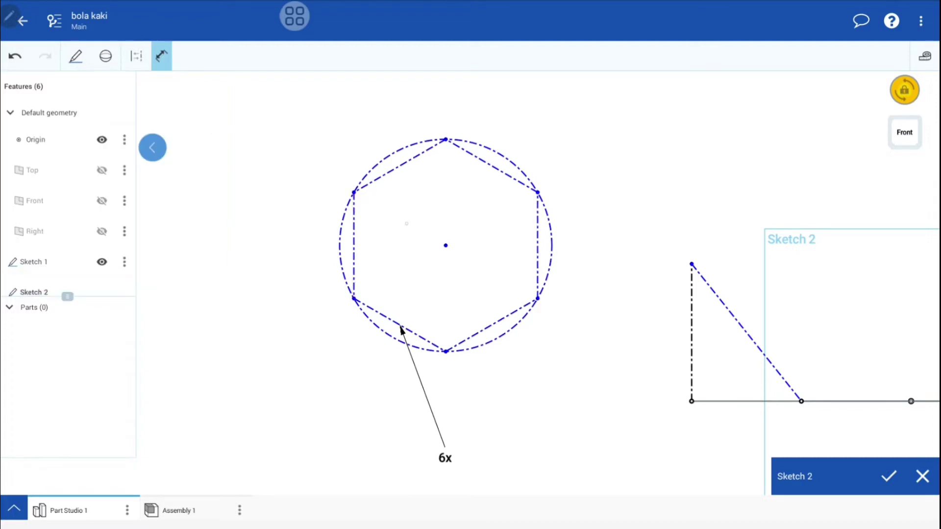
left_click(354, 245)
left_click(305, 243)
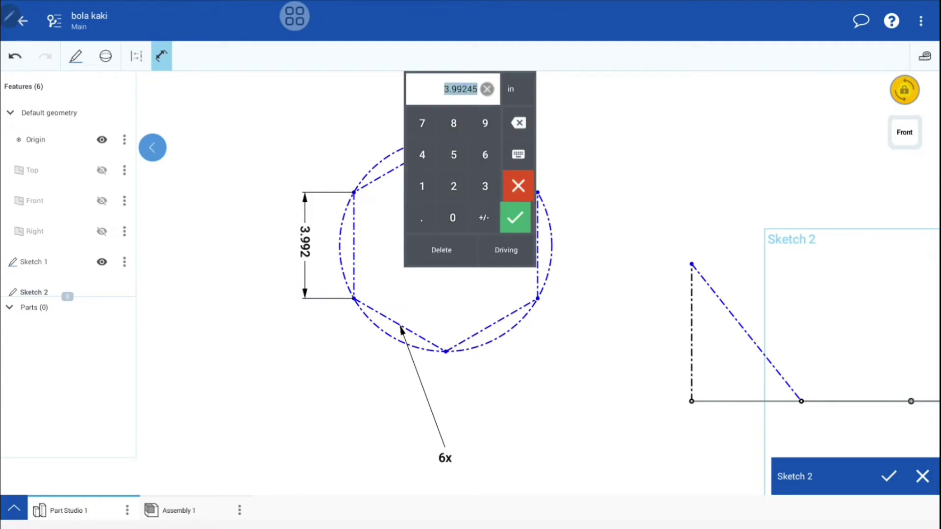
type("6")
key("Return")
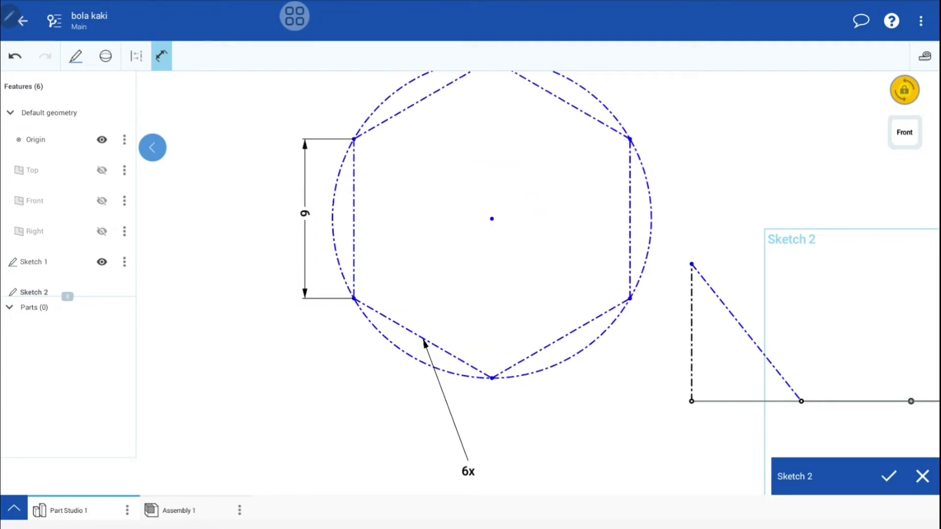
- Start a construction line from the hexagon's top vertex down to its centre
left_click_drag(760, 199, 641, 254)
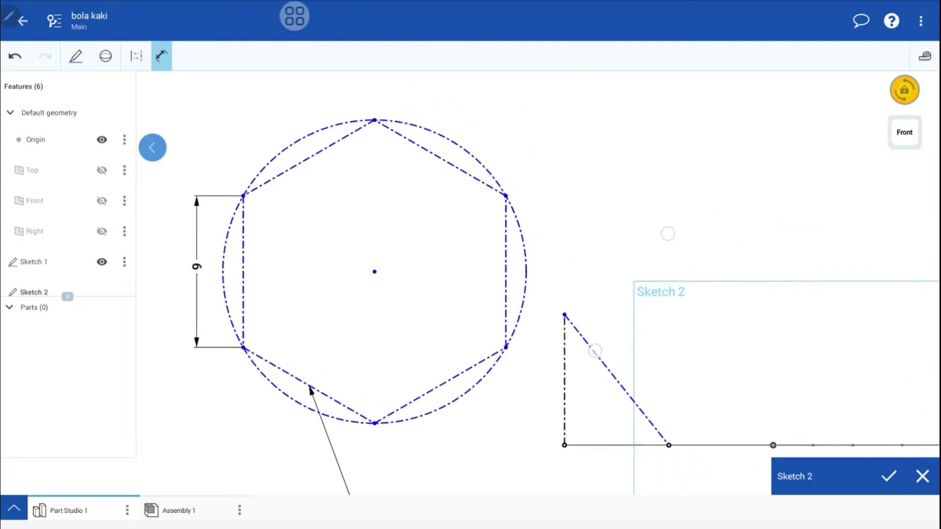
left_click(161, 55)
scroll(112, 162, "up", 5)
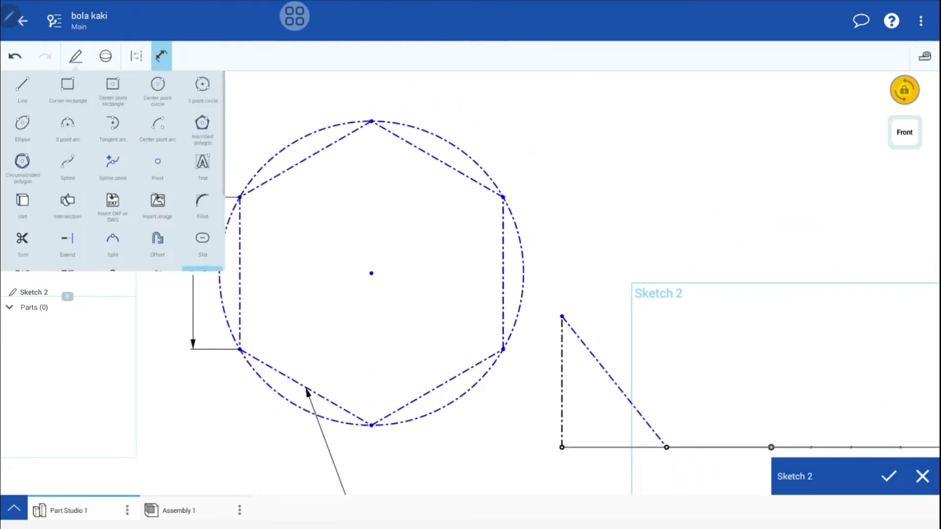
left_click(22, 91)
left_click(137, 56)
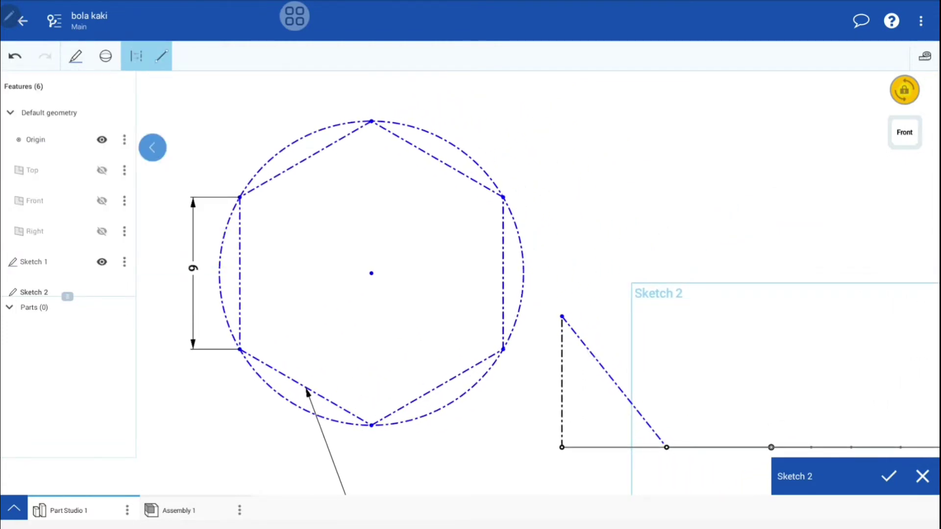
left_click(372, 123)
left_click(372, 273)
- Finish the top-to-centre line and draw a line from the centre to the right-edge midpoint
left_click(372, 309)
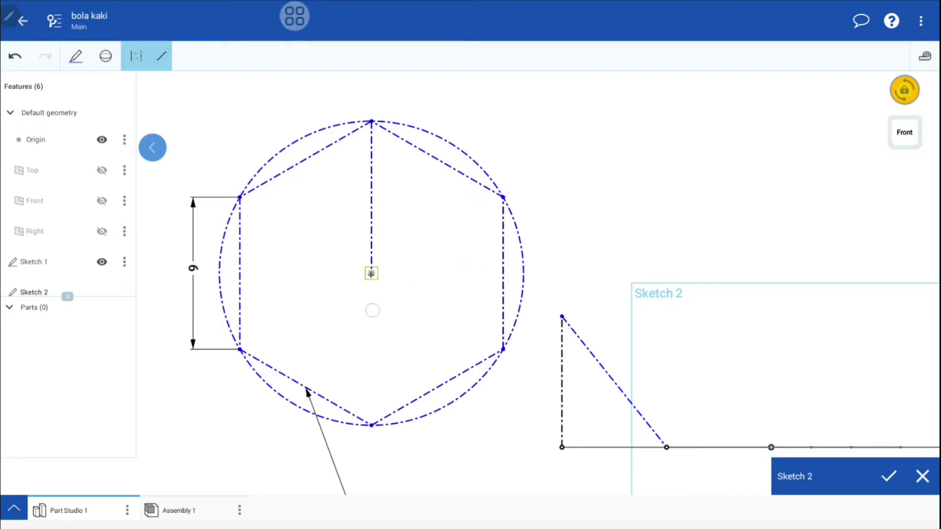
left_click_drag(372, 273, 503, 273)
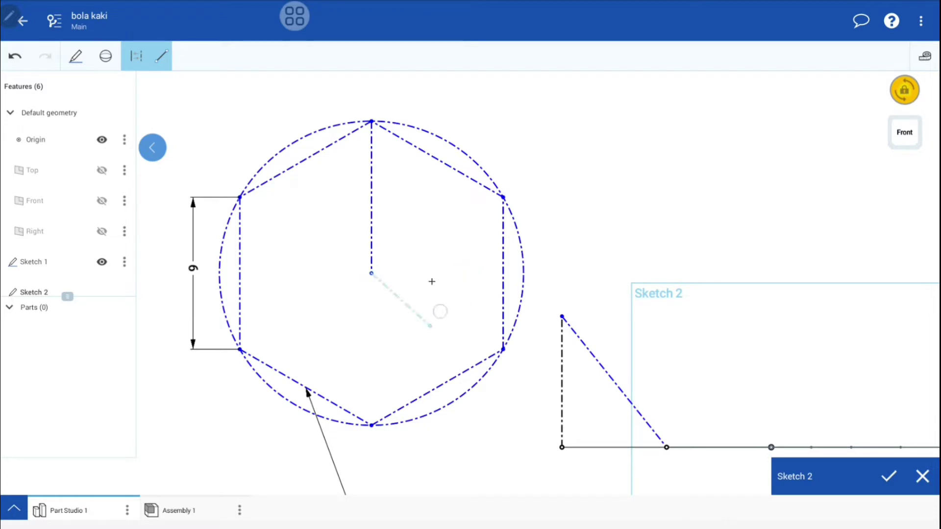
left_click(503, 273)
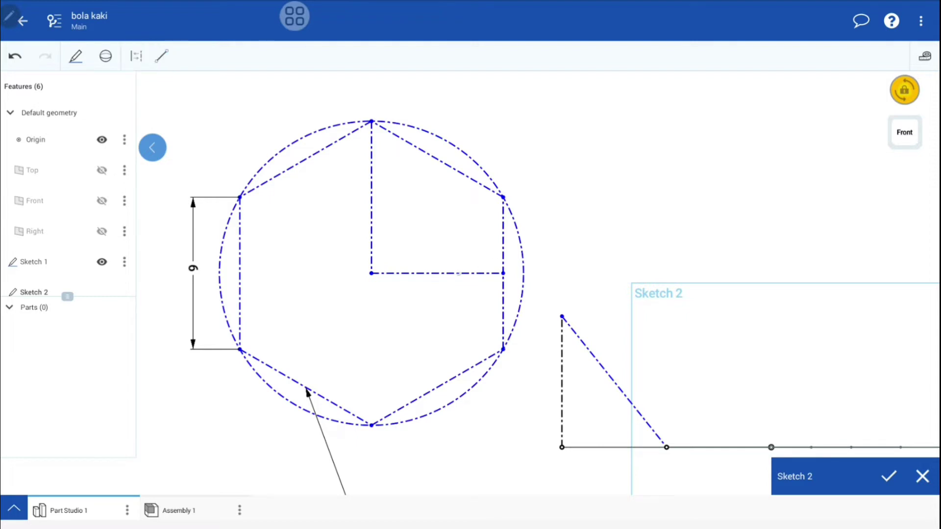
- Make the slanted triangle line Equal to the centre-to-right-edge line
left_click(459, 273)
left_click(615, 382)
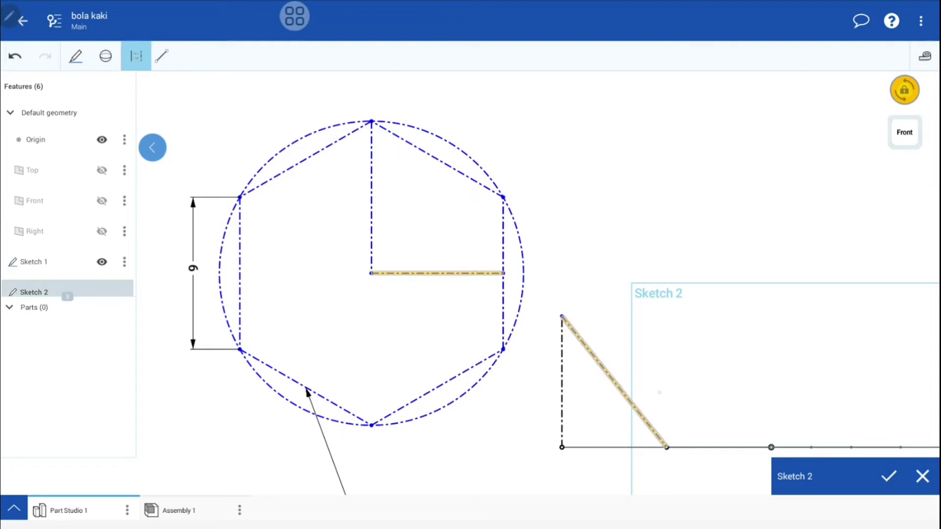
left_click(76, 55)
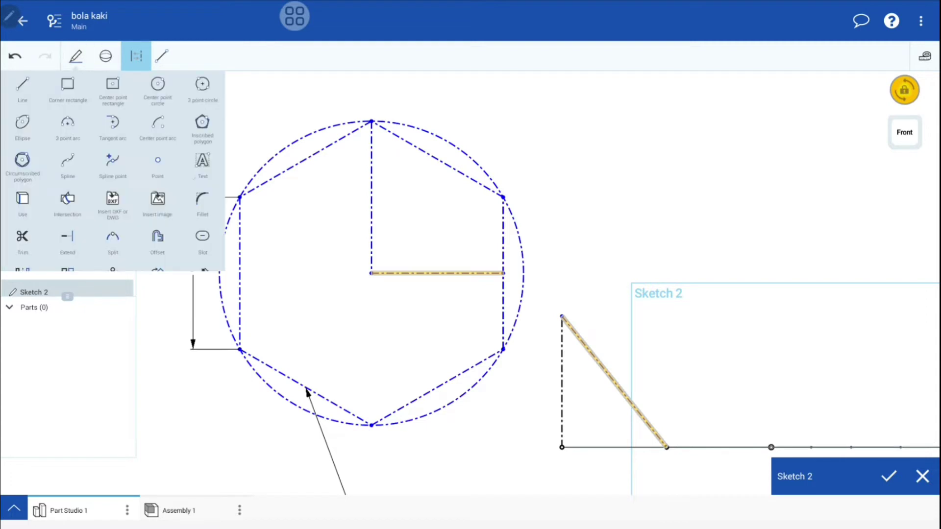
scroll(113, 172, "down", 3)
scroll(113, 171, "down", 2)
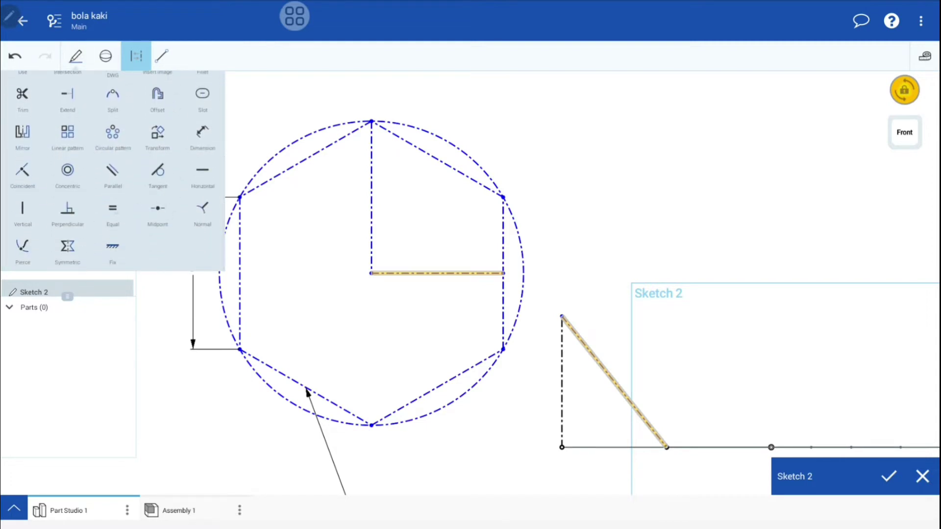
left_click(113, 211)
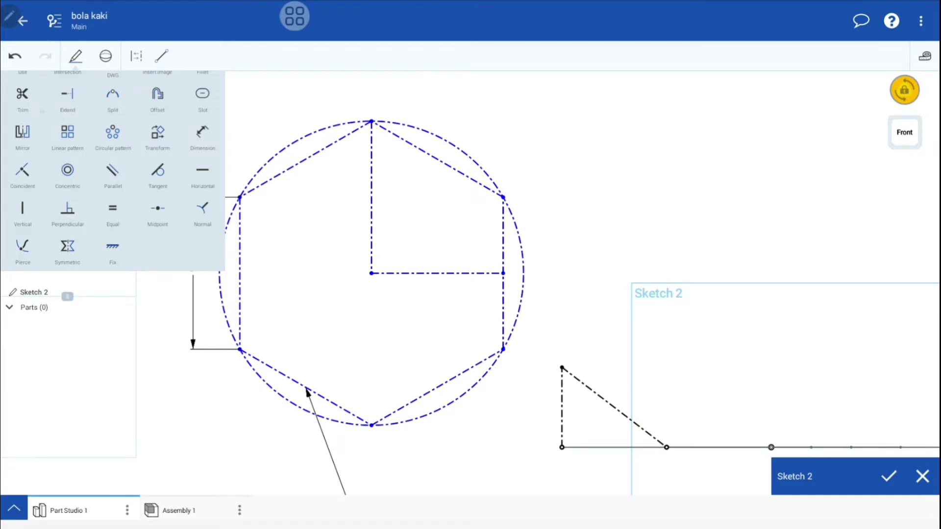
scroll(113, 172, "up", 2)
left_click(22, 169)
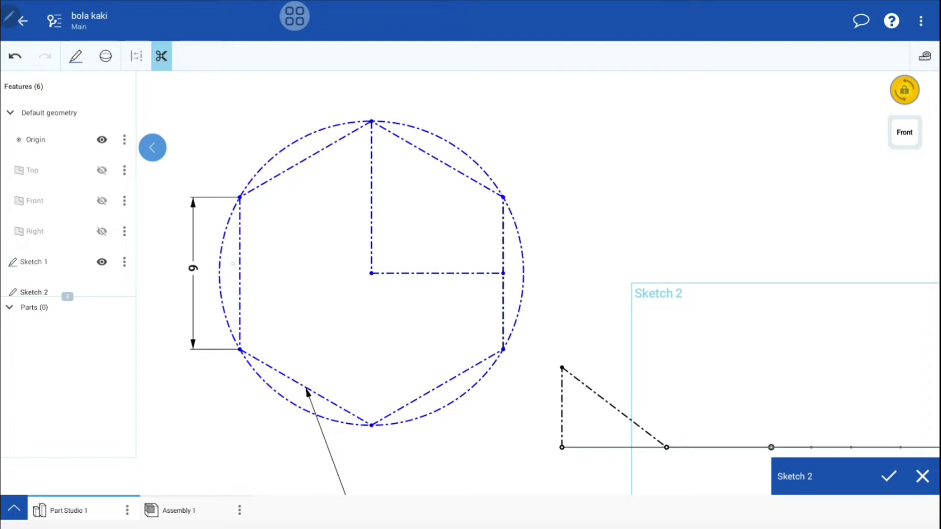
- Trim away every circle arc, hexagon edge and centre line
left_click(220, 275)
left_click(239, 275)
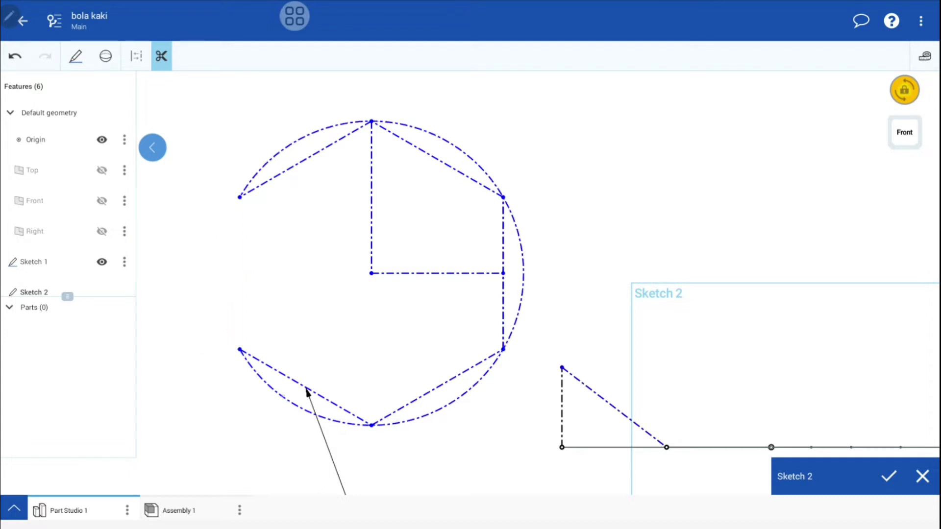
left_click(306, 388)
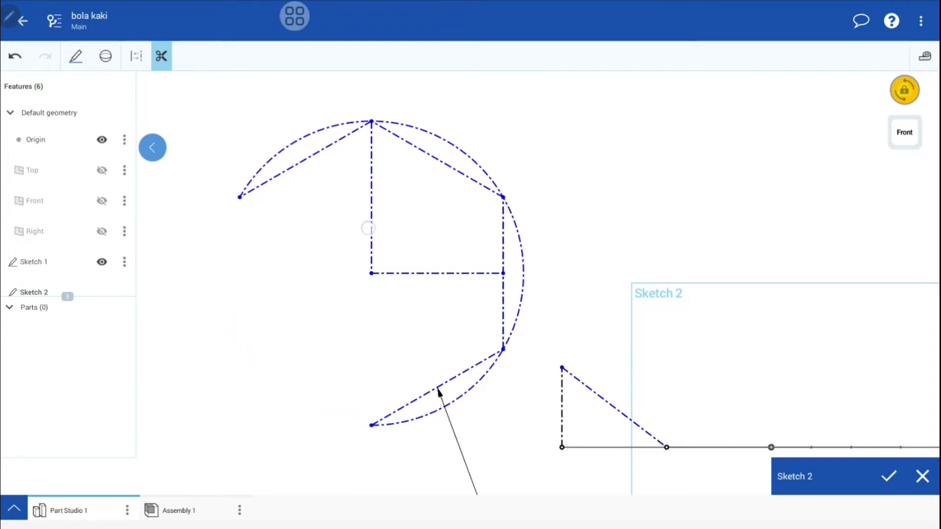
left_click(371, 196)
left_click(436, 273)
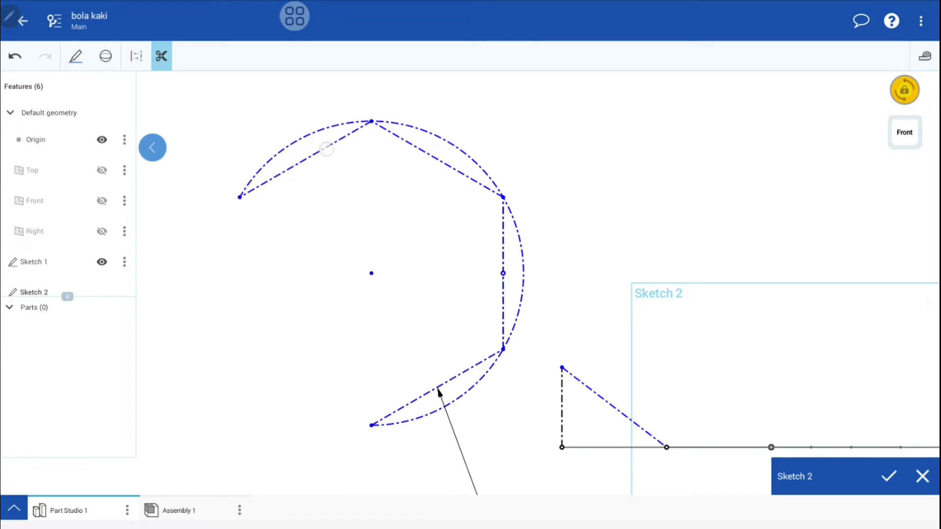
left_click(439, 391)
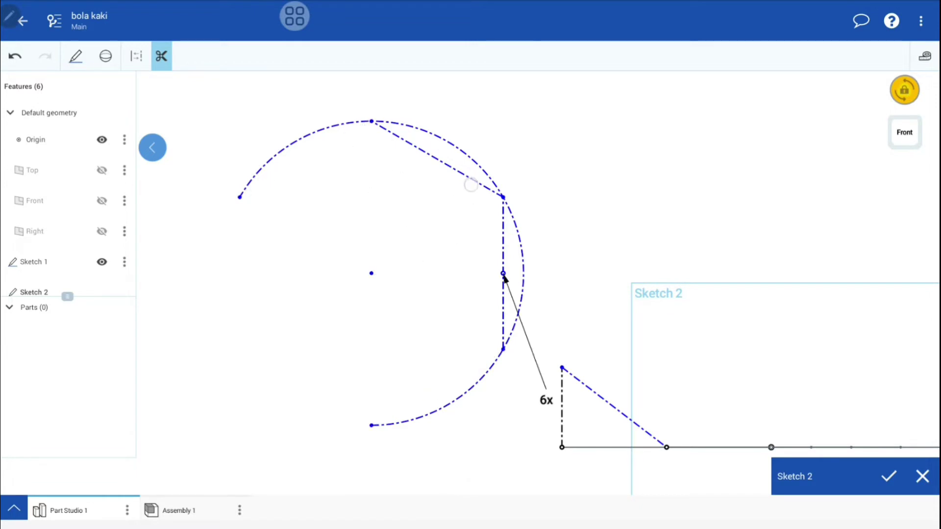
left_click(503, 260)
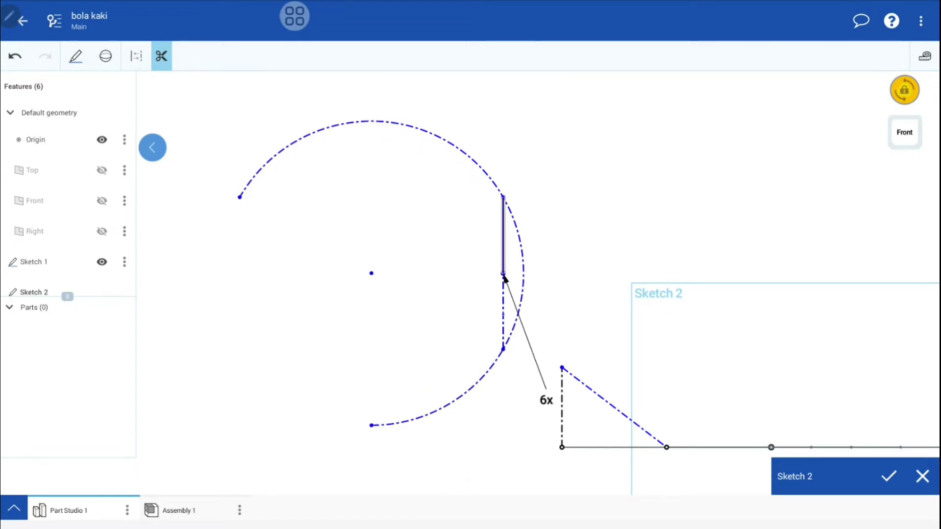
left_click(504, 314)
left_click(522, 287)
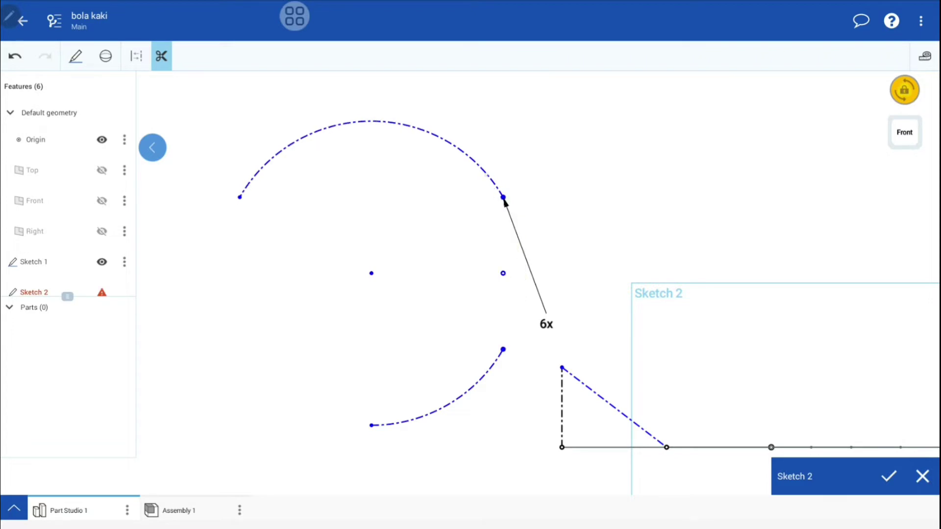
left_click(371, 121)
left_click(475, 380)
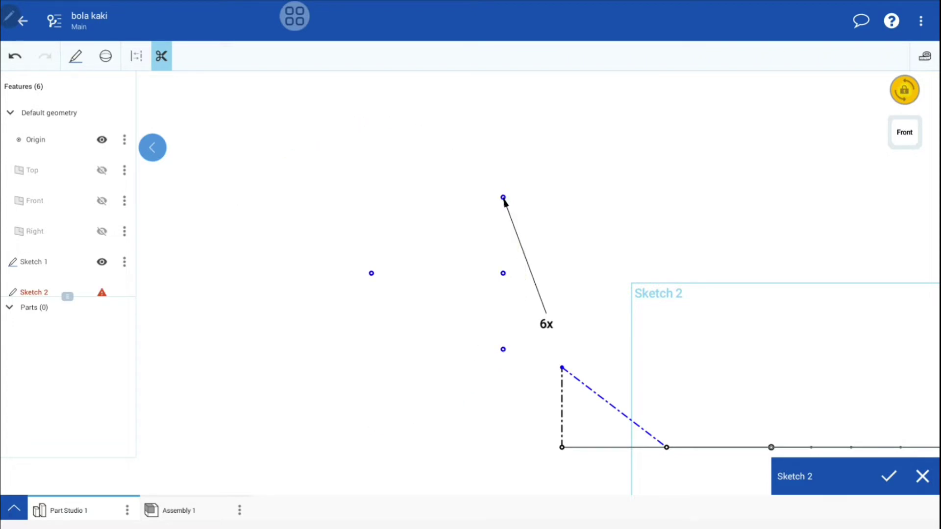
key("Escape")
- Delete the leftover centre, right-side and top points
left_click(371, 273)
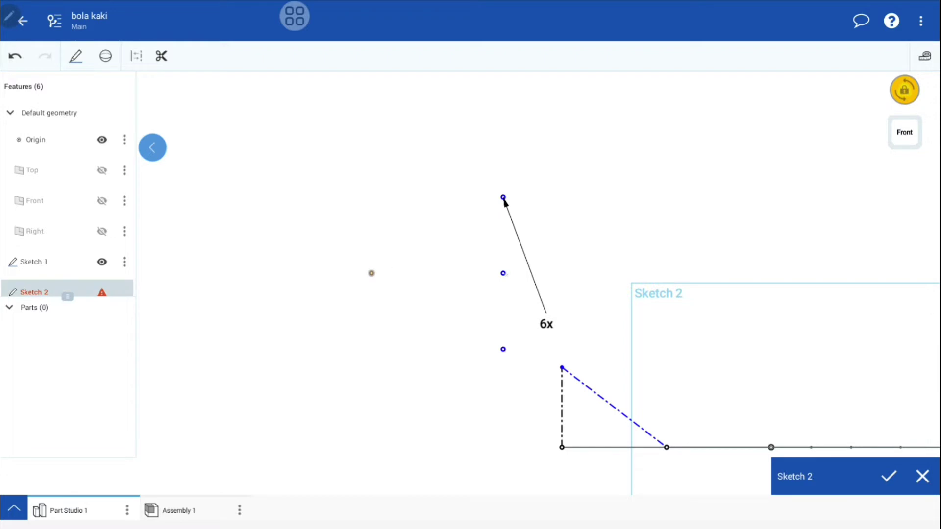
left_click(502, 273)
left_click(503, 197)
right_click(403, 334)
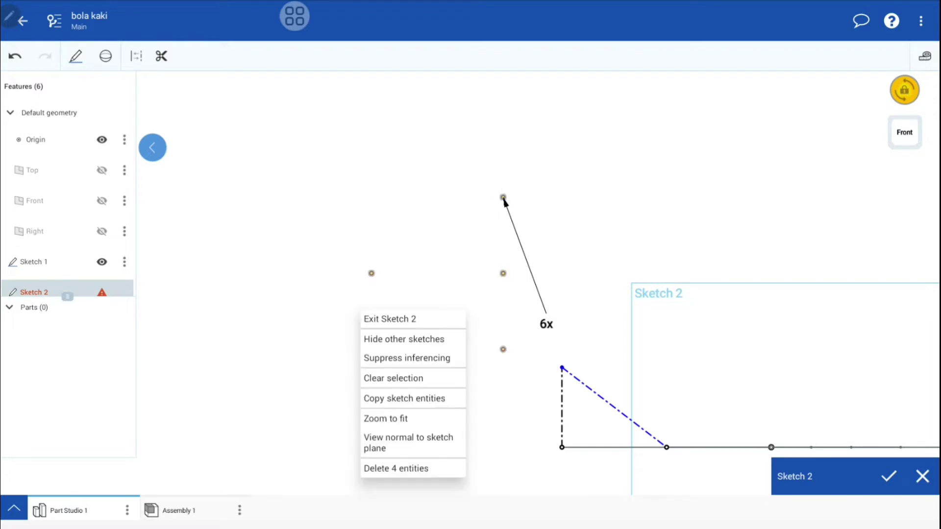
left_click(396, 468)
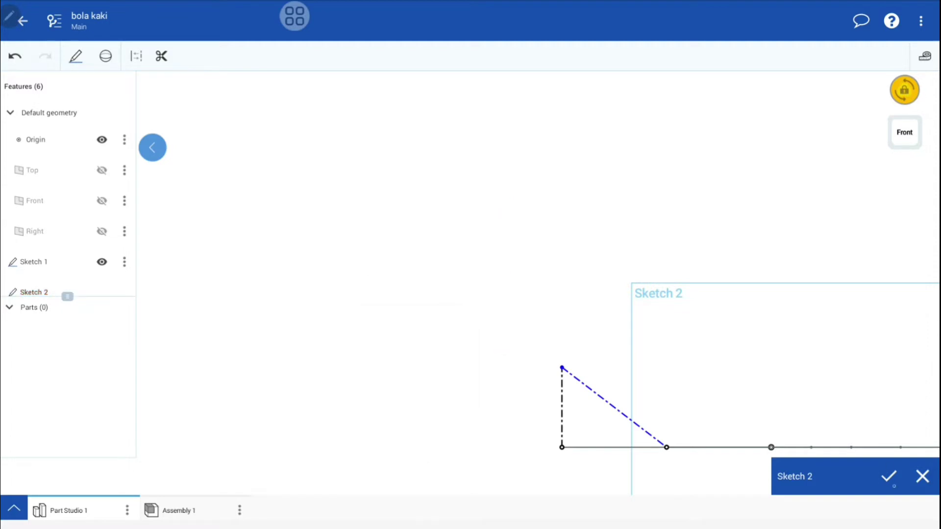
- Close Sketch 2 and orbit and zoom to inspect the triangle against the pentagon ring
left_click(889, 477)
mouse_move(730, 432)
middle_mouse_down()
mouse_move(676, 384)
mouse_move(418, 305)
middle_mouse_up()
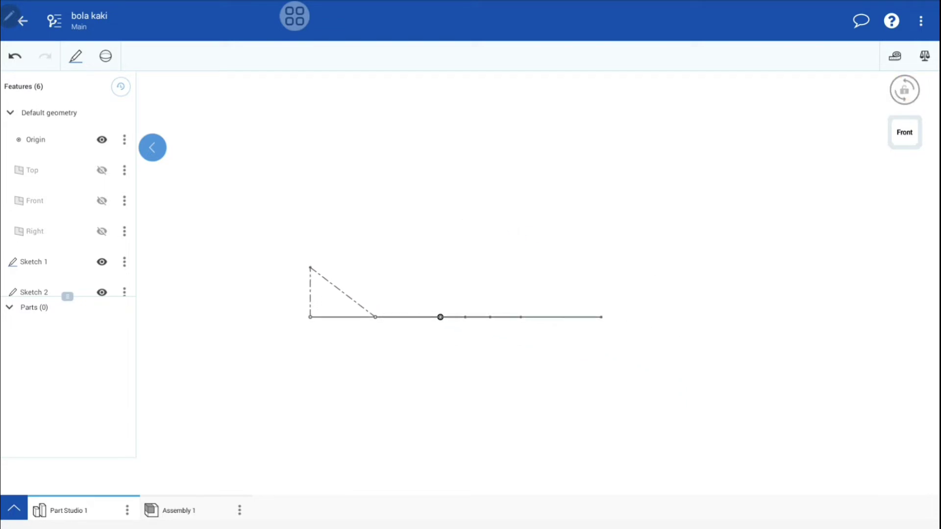
mouse_move(739, 352)
right_mouse_down()
mouse_move(678, 386)
mouse_move(708, 366)
mouse_move(717, 383)
right_mouse_up()
scroll(670, 321, "up", 1)
scroll(785, 326, "up", 3)
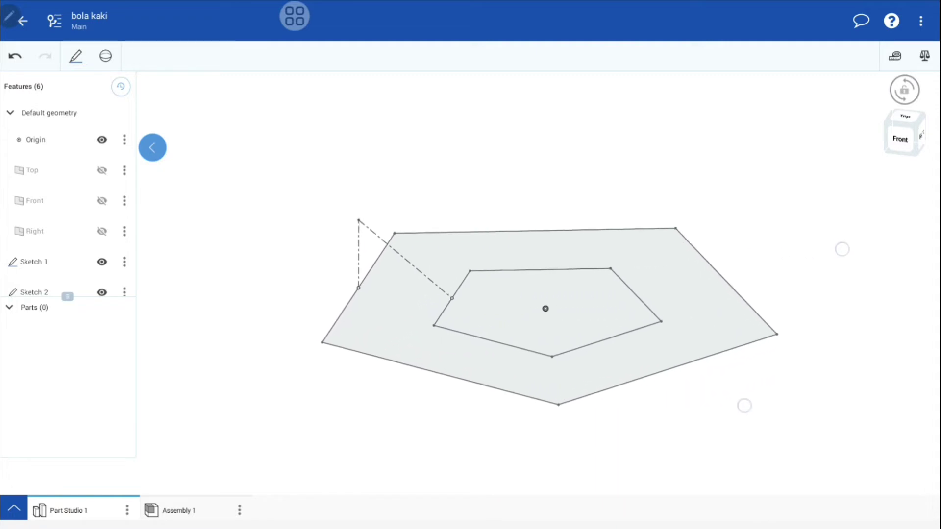
scroll(794, 328, "up", 1)
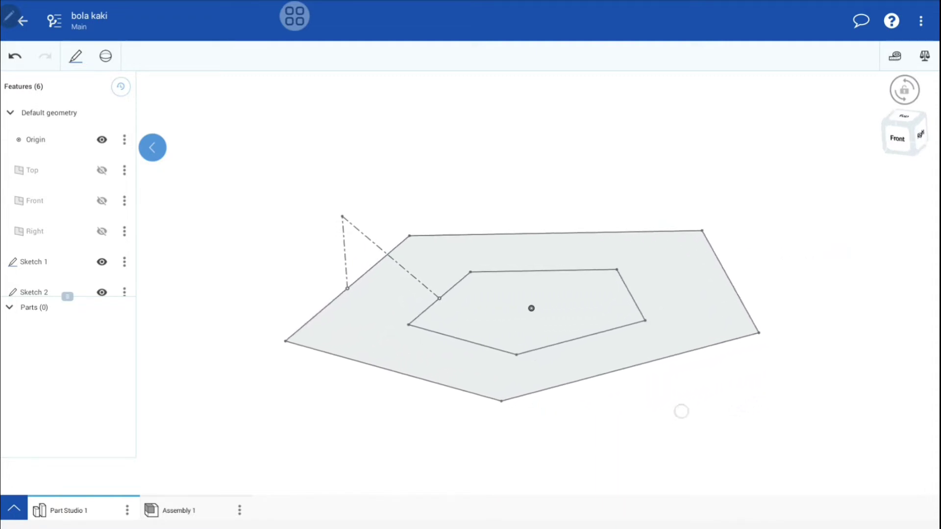
mouse_move(678, 410)
right_mouse_down()
mouse_move(740, 402)
mouse_move(712, 426)
mouse_move(716, 416)
mouse_move(704, 447)
mouse_move(734, 428)
right_mouse_up()
scroll(736, 386, "up", 1)
scroll(704, 439, "up", 2)
right_click_drag(813, 265, 817, 260)
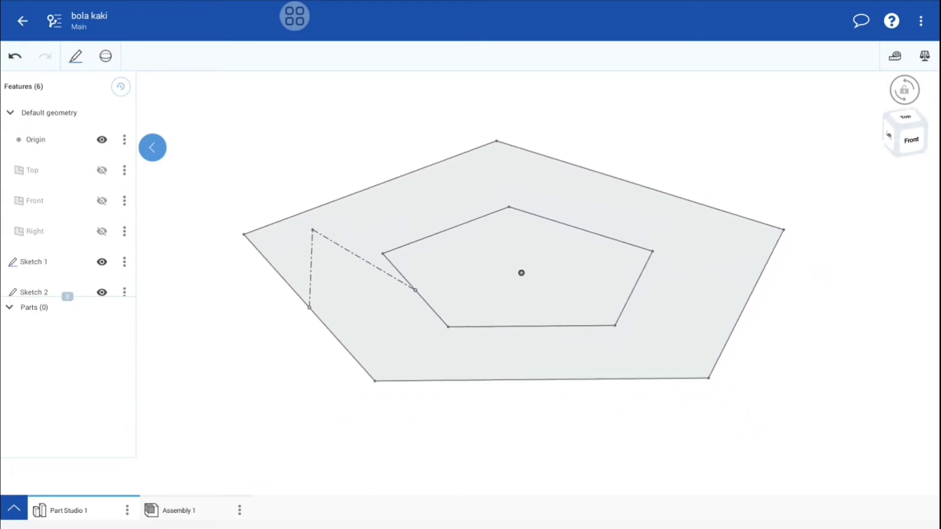
- Start a new plane from the Right plane with the Line angle type
left_click(55, 229)
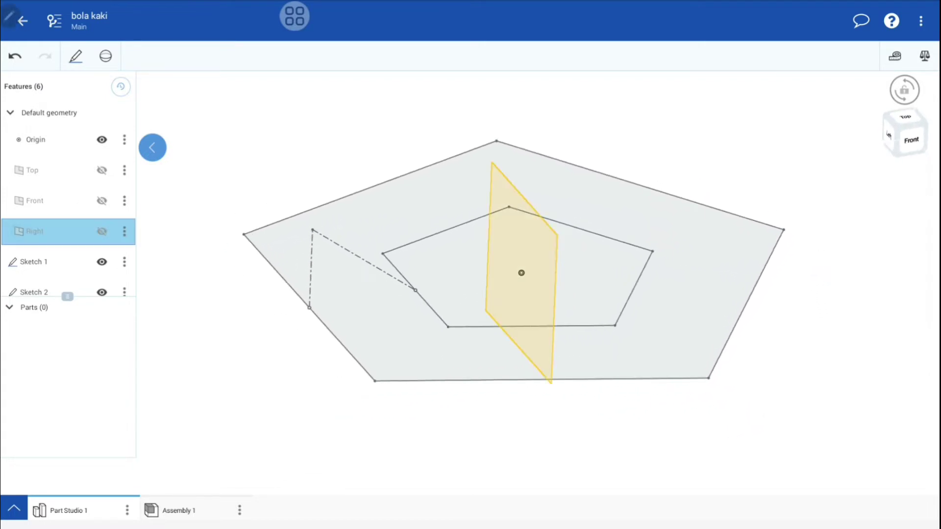
mouse_move(814, 404)
right_mouse_down()
mouse_move(721, 409)
mouse_move(817, 403)
mouse_move(764, 405)
mouse_move(792, 410)
right_mouse_up()
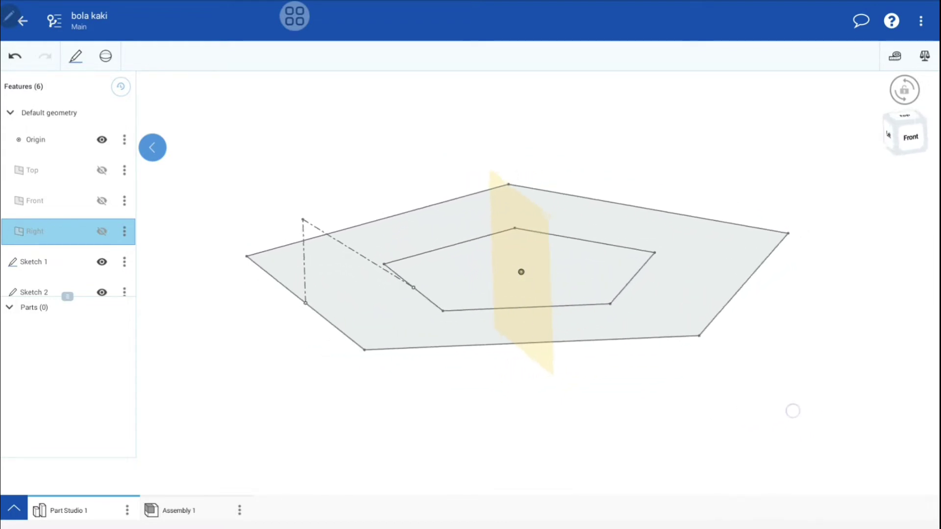
scroll(113, 196, "down", 3)
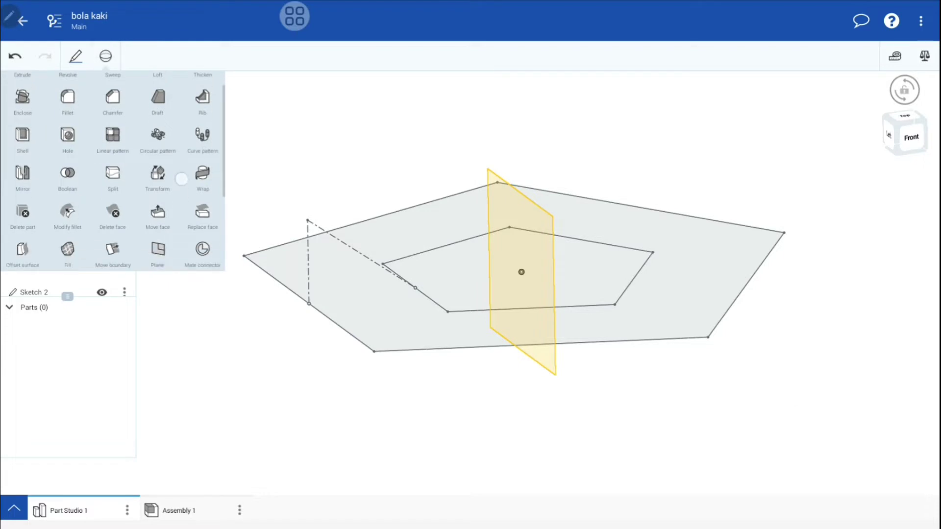
left_click(167, 162)
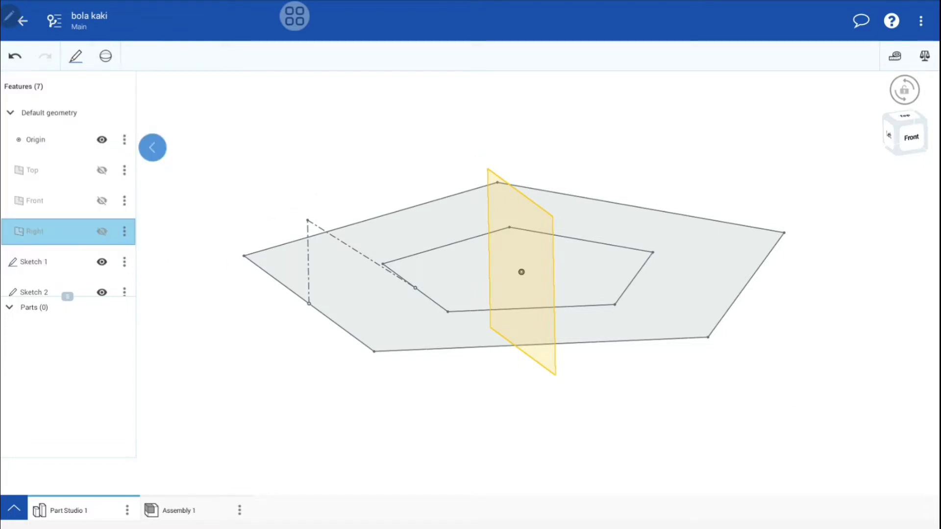
left_click_drag(845, 231, 843, 183)
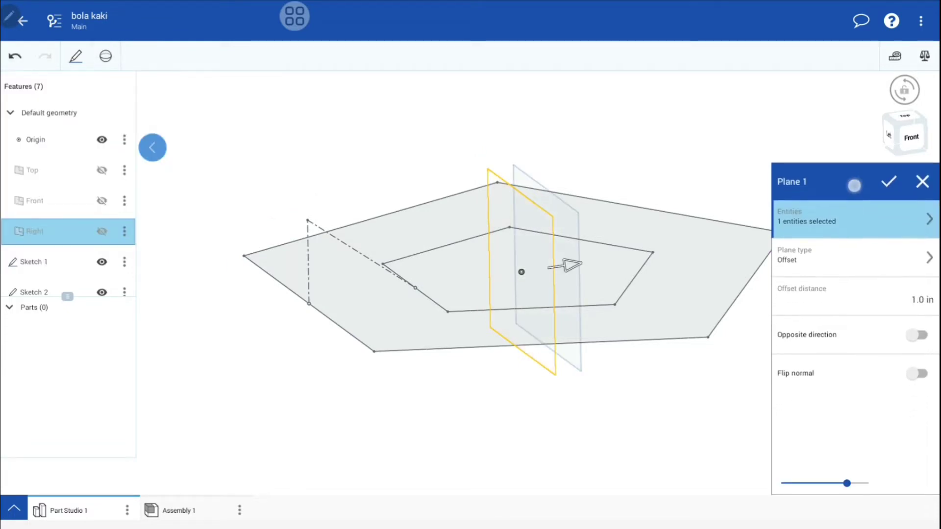
left_click(858, 266)
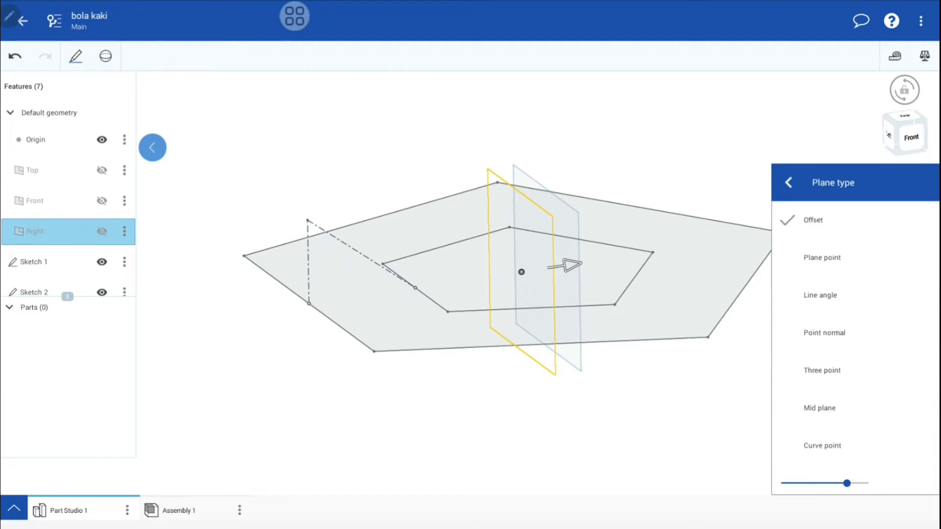
left_click(842, 294)
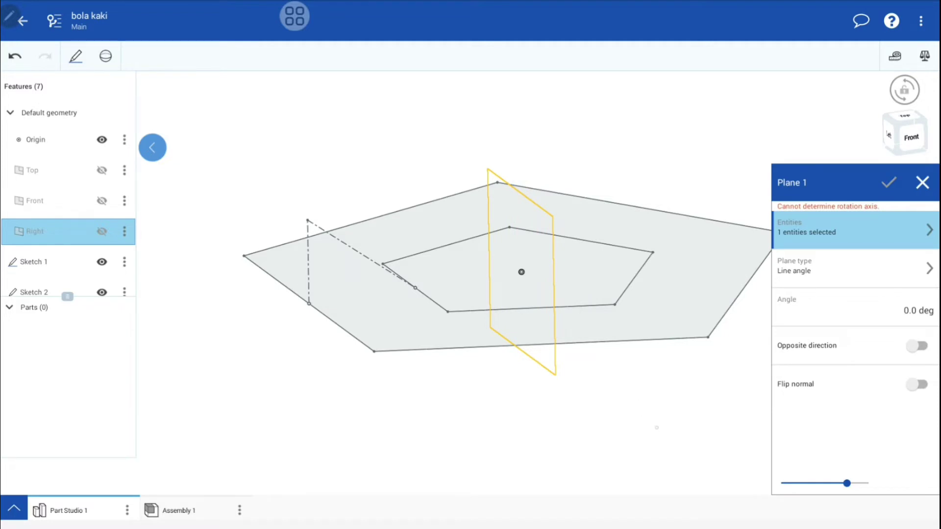
- Set the slanted triangle line as the rotation axis and accept Plane 1
left_click_drag(656, 427, 625, 407)
left_click(841, 272)
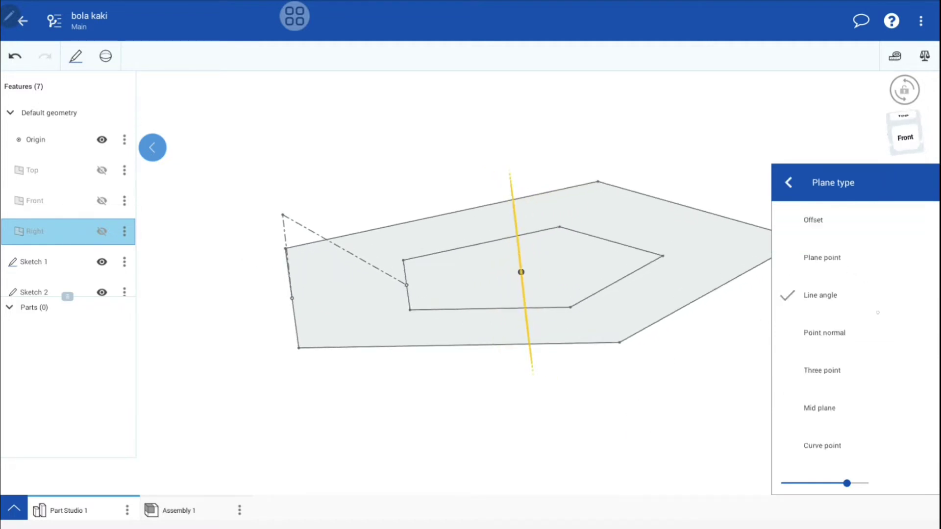
left_click(789, 183)
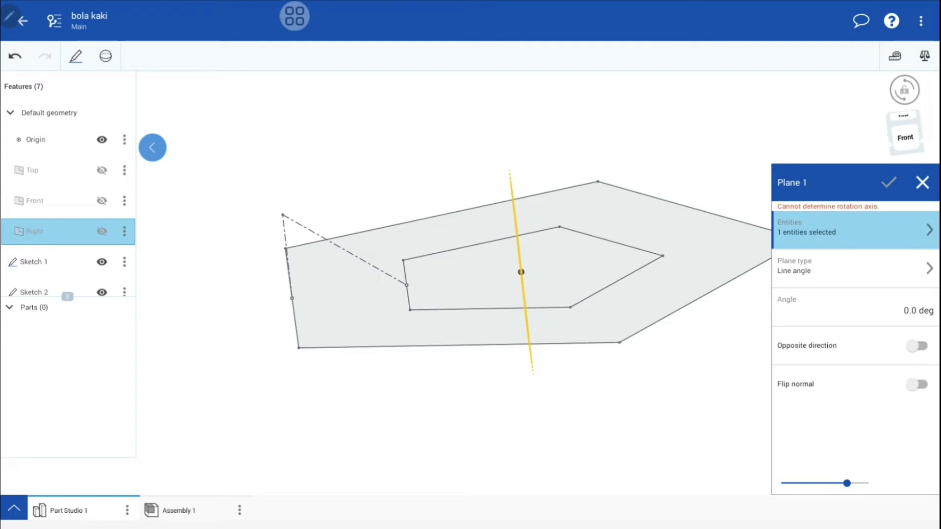
left_click_drag(683, 397, 706, 418)
left_click(360, 256)
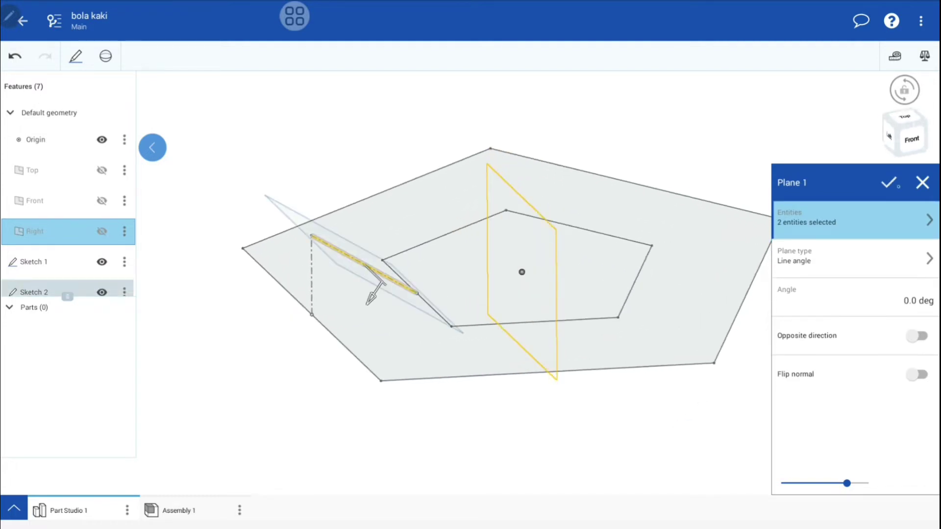
left_click(889, 182)
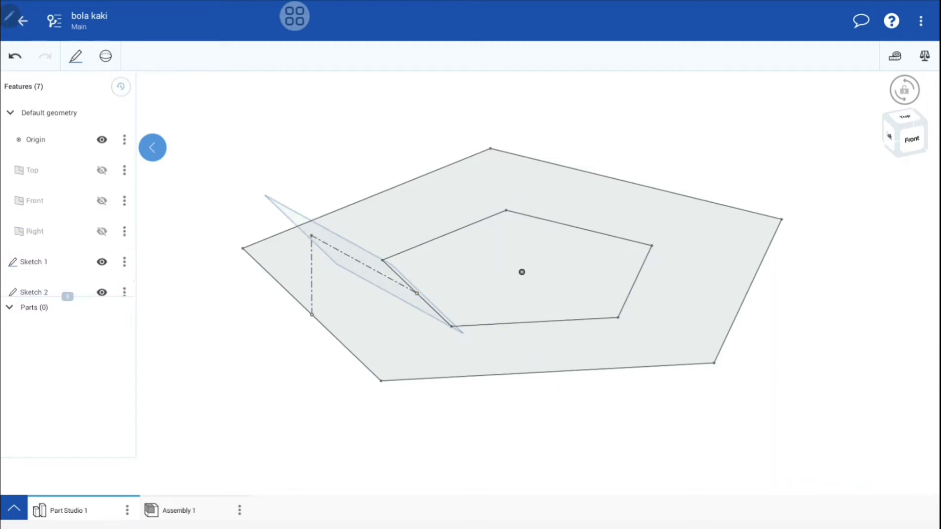
- View Plane 1 face-on with rotation locked, zoom in, and create Sketch 3 on it
mouse_move(817, 410)
left_mouse_down()
mouse_move(750, 410)
mouse_move(733, 420)
mouse_move(763, 424)
mouse_move(834, 392)
mouse_move(855, 403)
mouse_move(782, 402)
mouse_move(783, 353)
mouse_move(808, 273)
mouse_move(855, 282)
left_mouse_up()
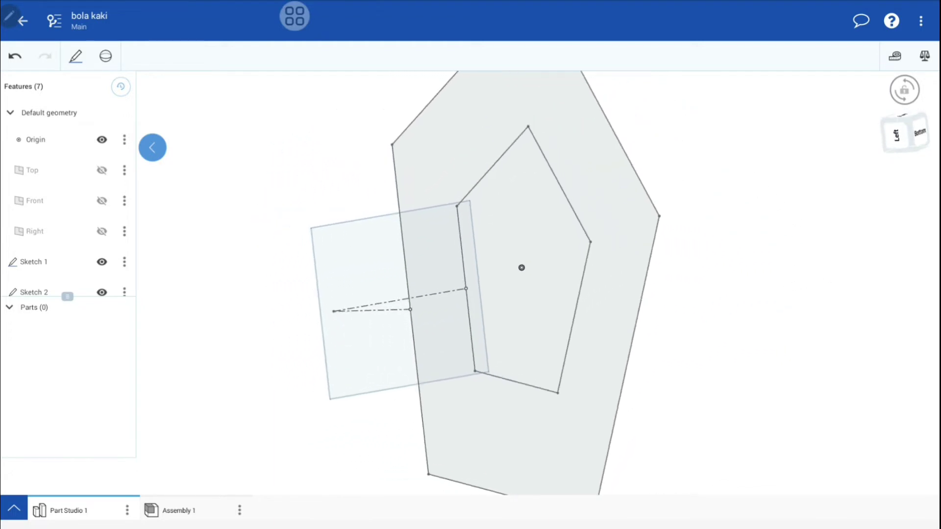
mouse_move(724, 281)
left_mouse_down()
mouse_move(809, 305)
mouse_move(803, 309)
mouse_move(730, 284)
mouse_move(833, 274)
left_mouse_up()
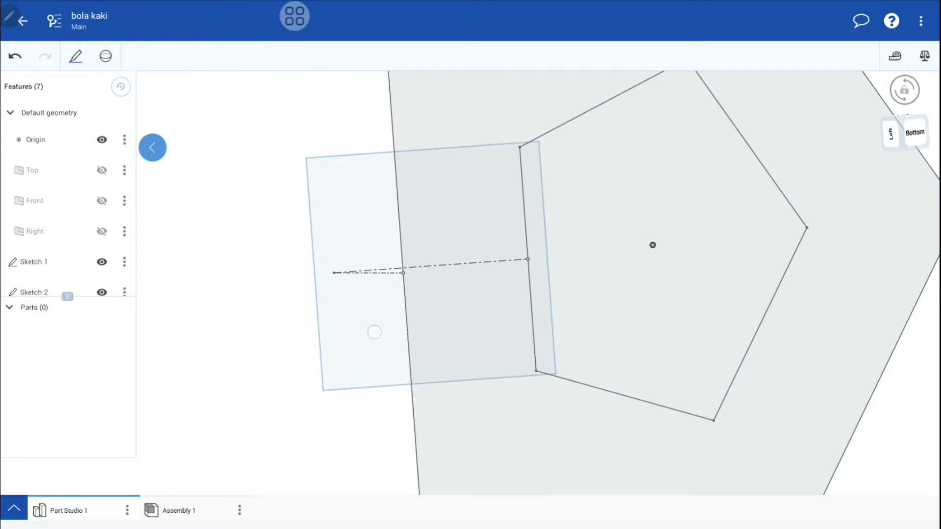
left_click(374, 332)
right_click(627, 304)
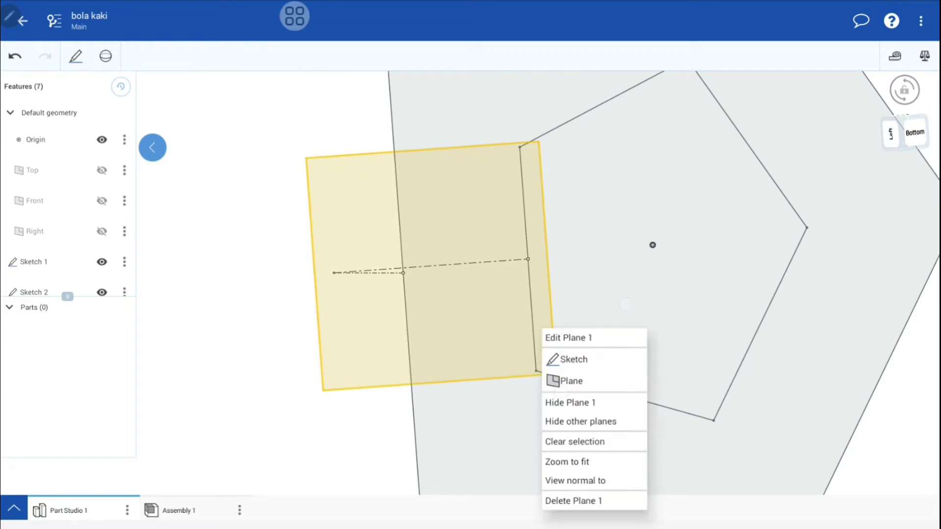
left_click(576, 481)
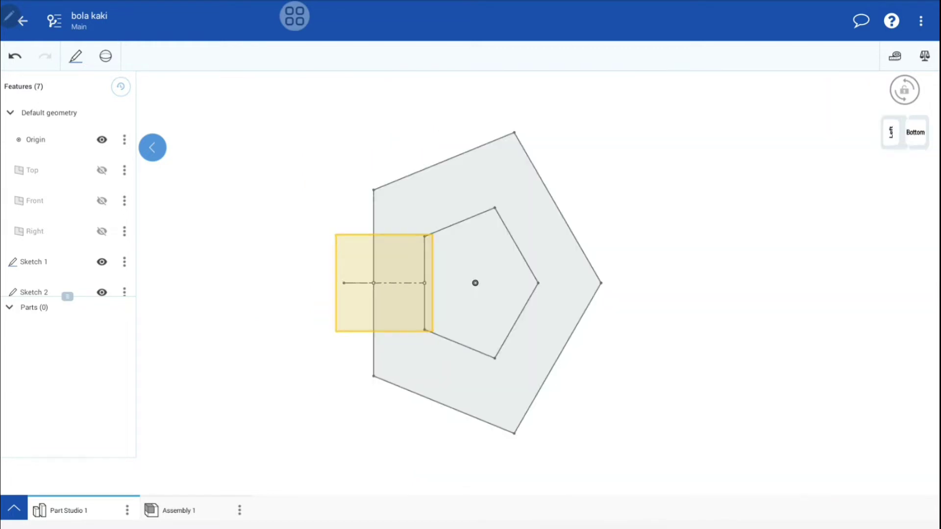
left_click(904, 89)
left_click_drag(426, 338, 680, 401)
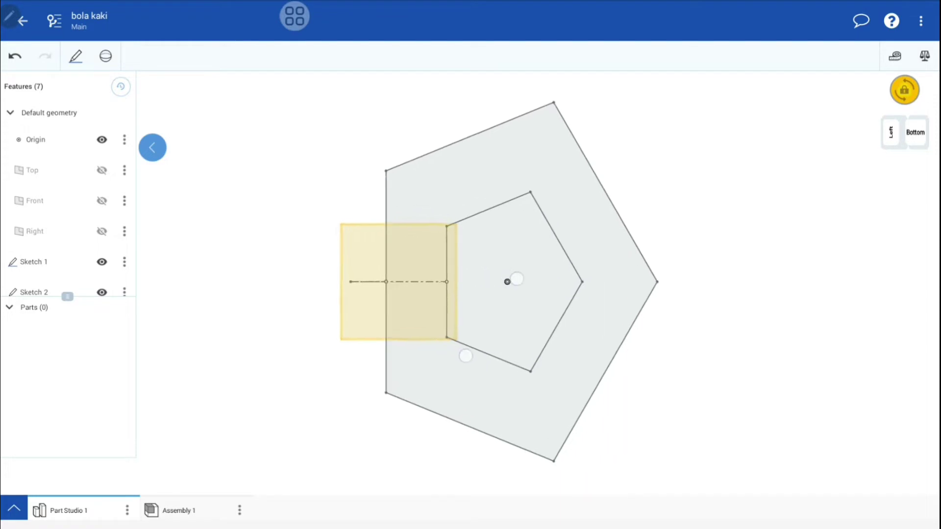
left_click_drag(774, 279, 780, 279)
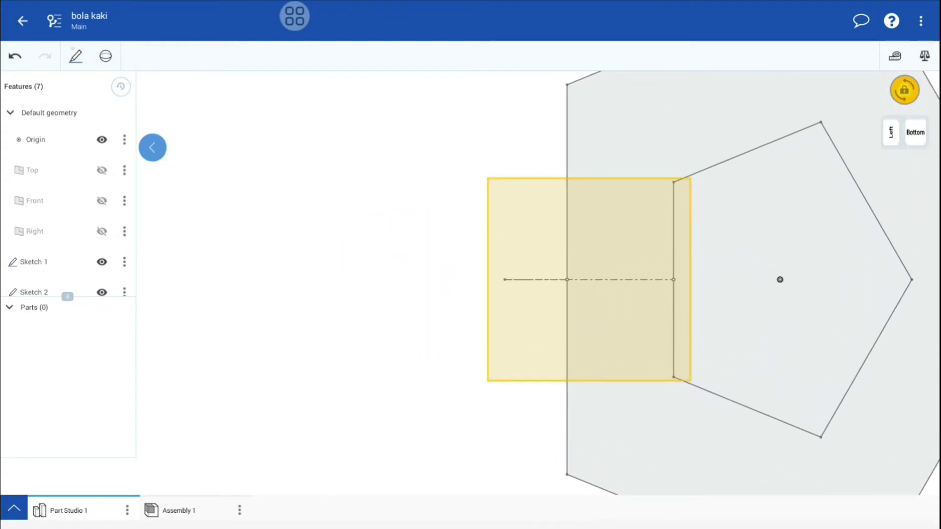
left_click(76, 56)
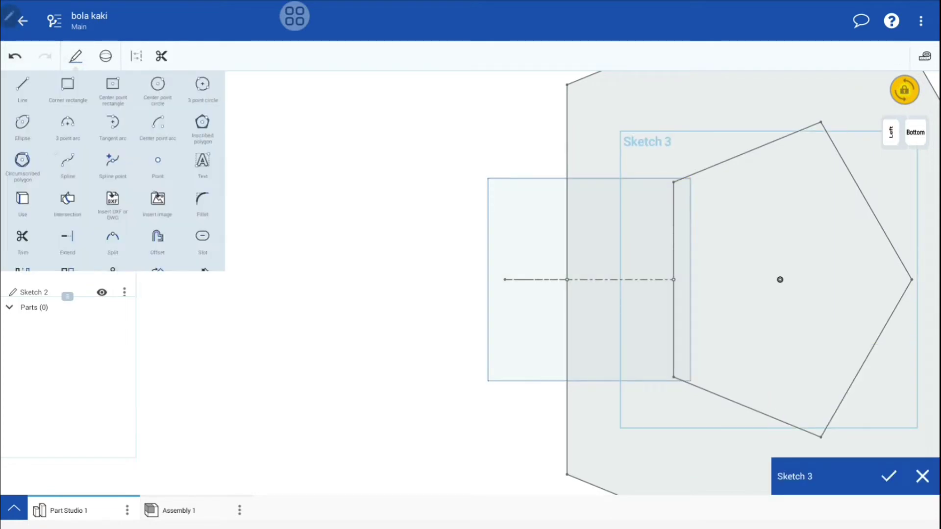
- Draw a six-sided circumscribed hexagon just left of the pentagon and zoom in
left_click(23, 159)
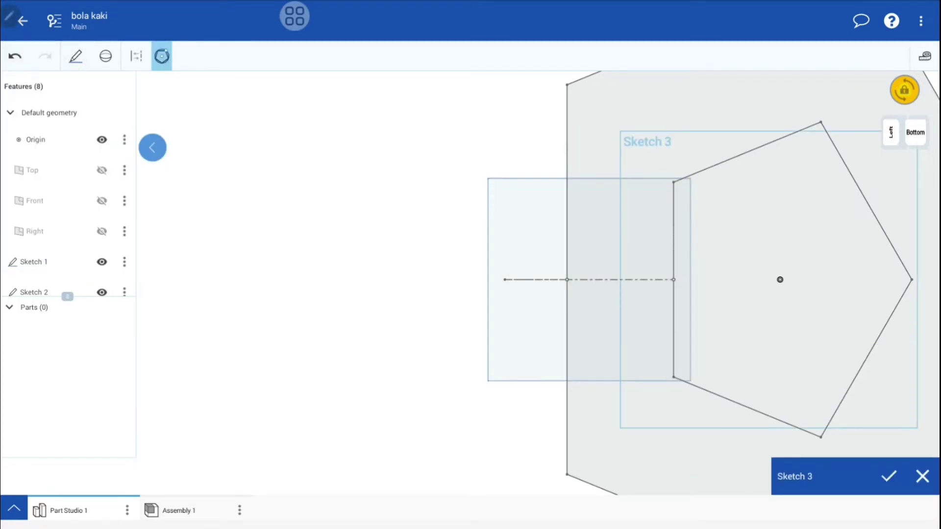
mouse_move(375, 378)
left_mouse_down()
mouse_move(466, 322)
mouse_move(327, 317)
mouse_move(324, 487)
left_mouse_up()
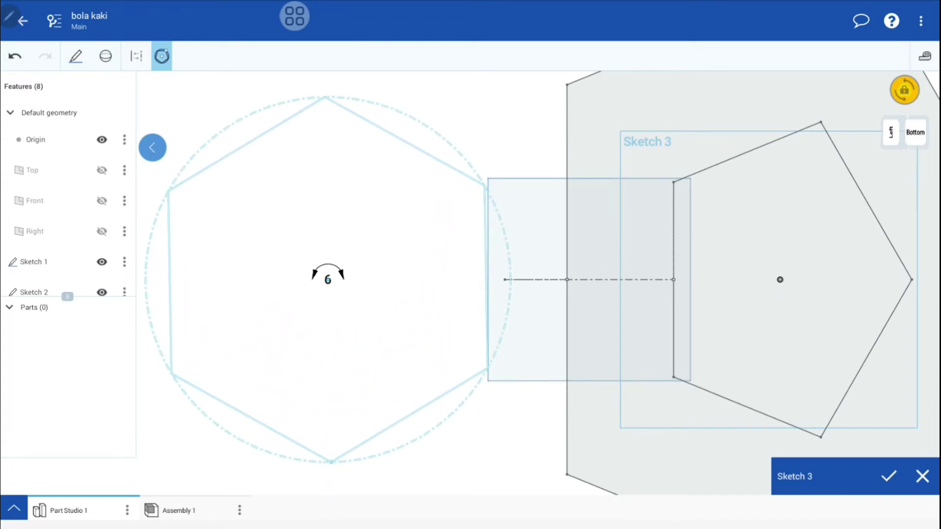
left_click(252, 420)
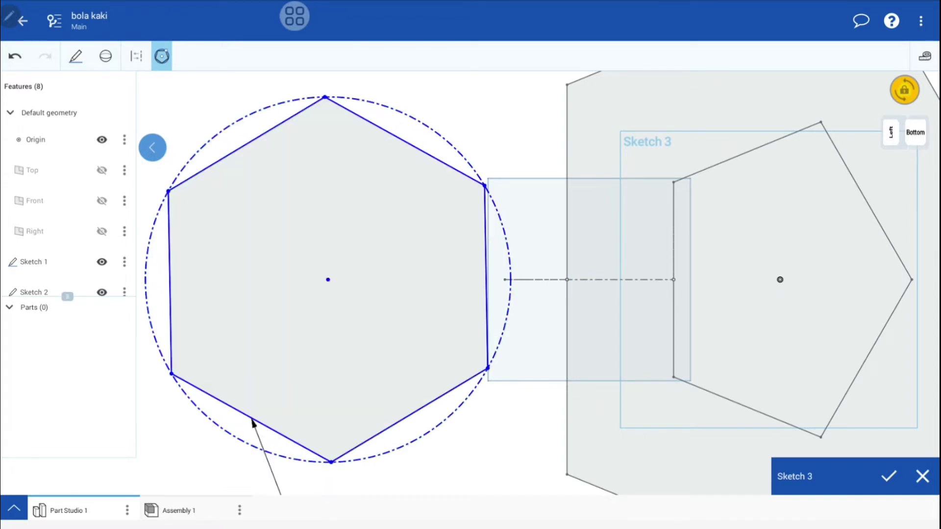
key("Escape")
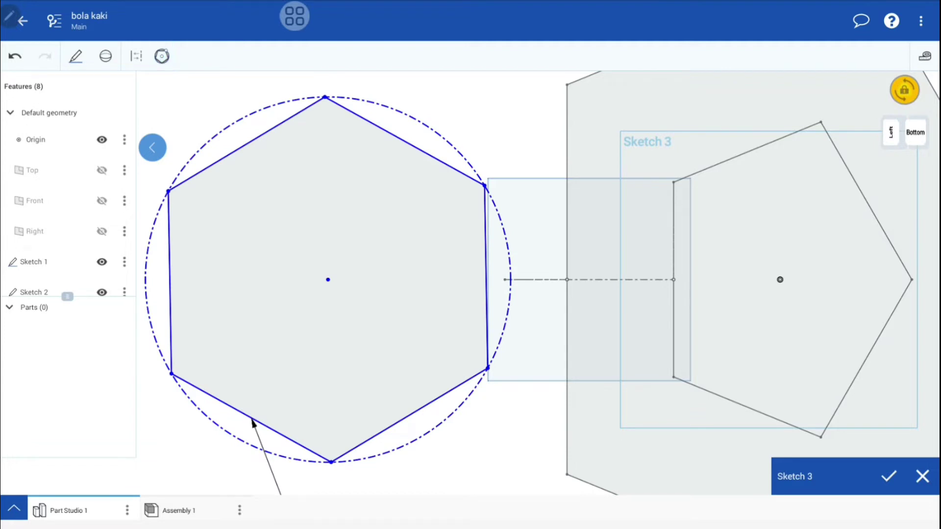
scroll(696, 191, "up", 3)
scroll(696, 191, "up", 2)
scroll(696, 191, "up", 2)
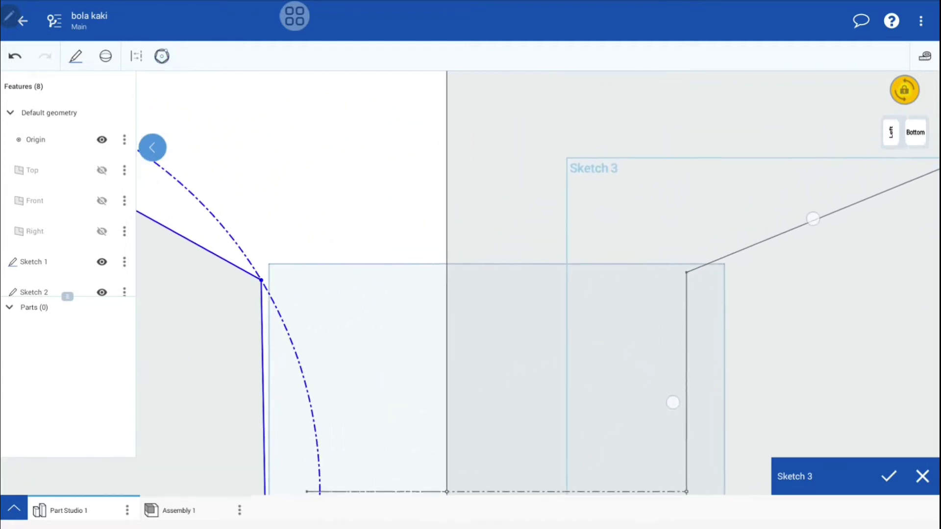
scroll(743, 311, "up", 1)
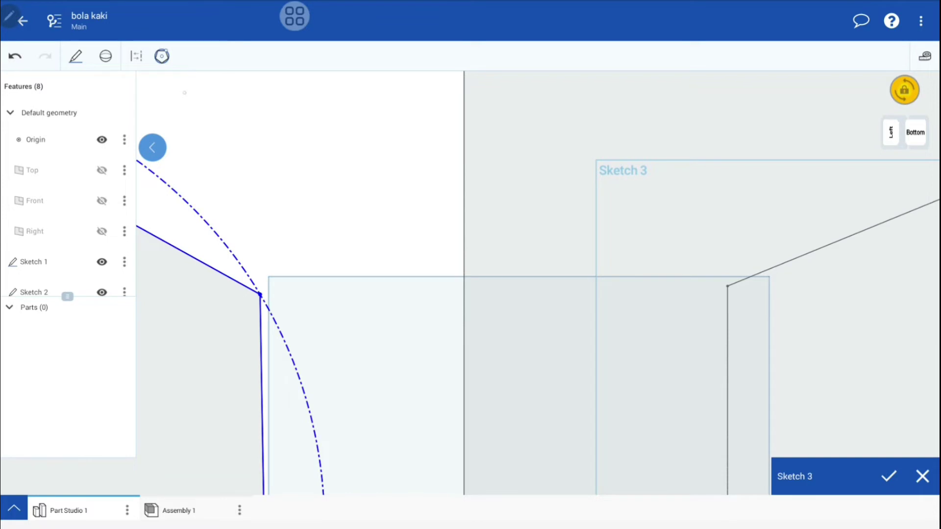
left_click(261, 294)
- Make the hexagon's upper-right corner coincident with the pentagon's upper-left corner
left_click(727, 285)
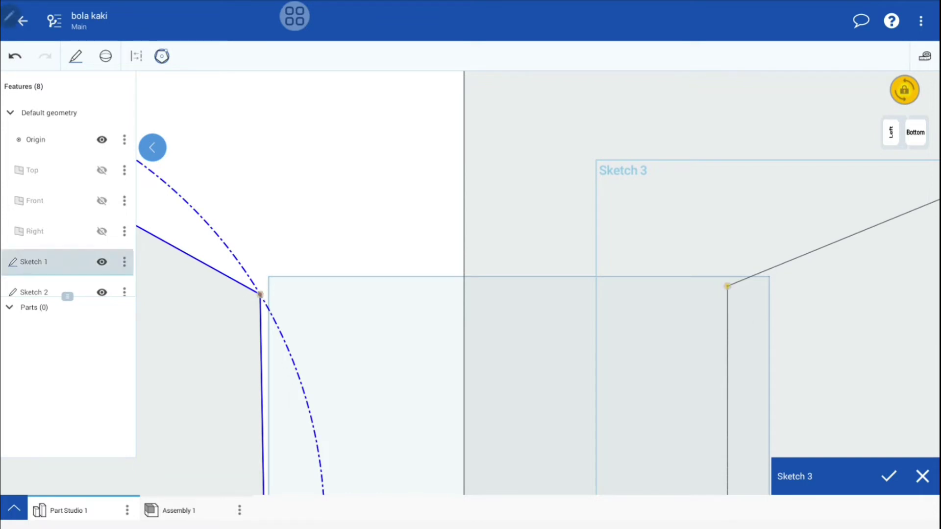
left_click(76, 56)
scroll(112, 172, "down", 2)
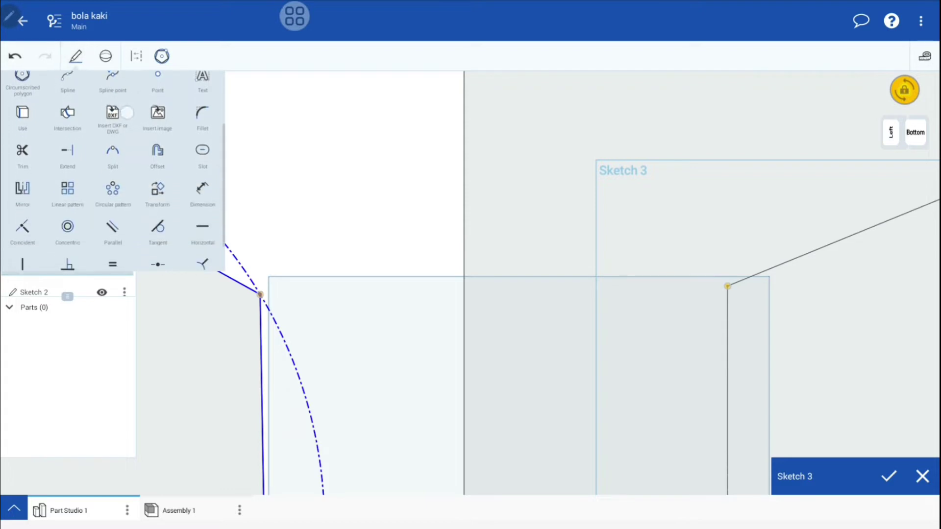
scroll(112, 172, "down", 2)
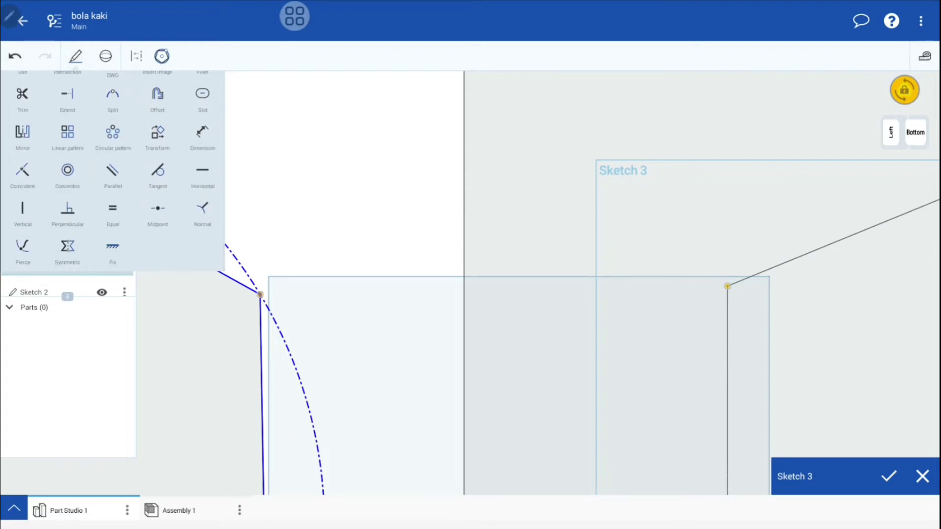
left_click(23, 171)
left_click(260, 294)
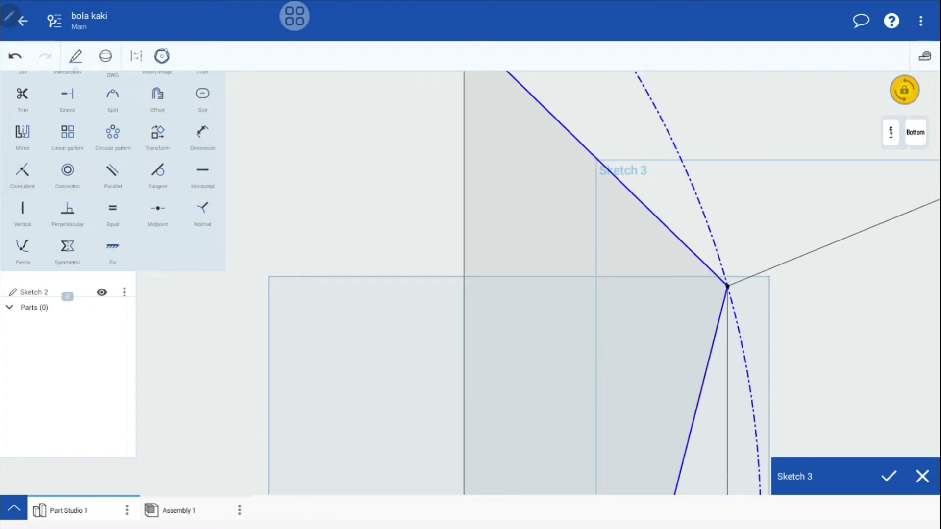
scroll(628, 213, "down", 3)
scroll(627, 213, "down", 3)
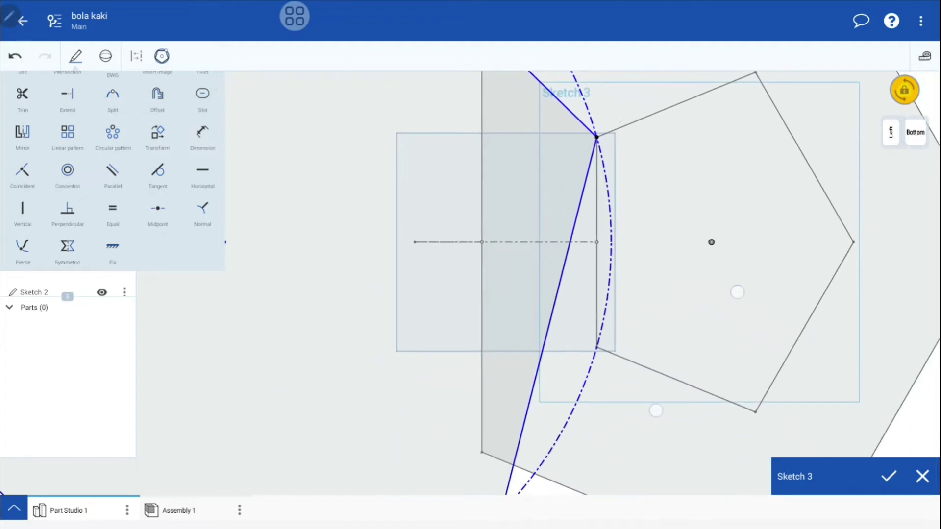
scroll(676, 255, "up", 2)
scroll(665, 258, "up", 1)
scroll(665, 257, "up", 3)
scroll(665, 258, "up", 1)
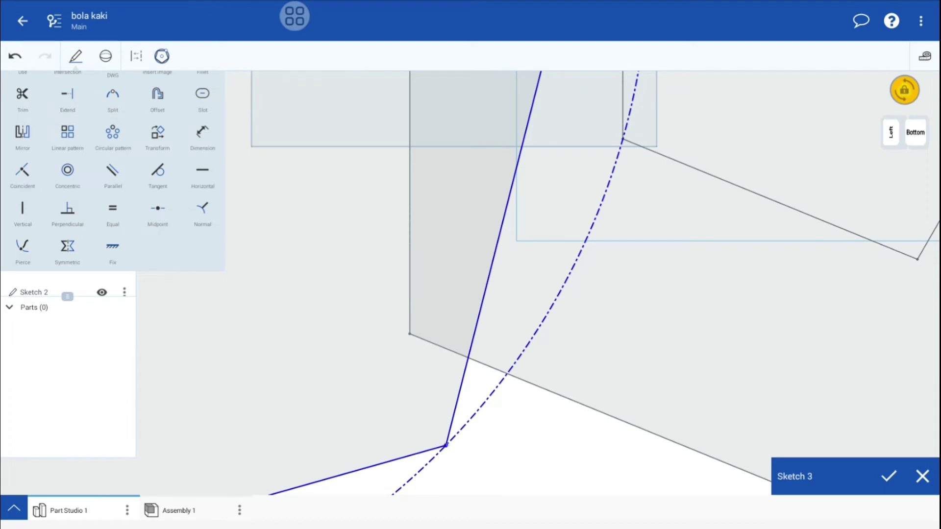
- Make the hexagon's lower-right corner coincident with the matching pentagon corner
left_click(445, 445)
left_click(623, 139)
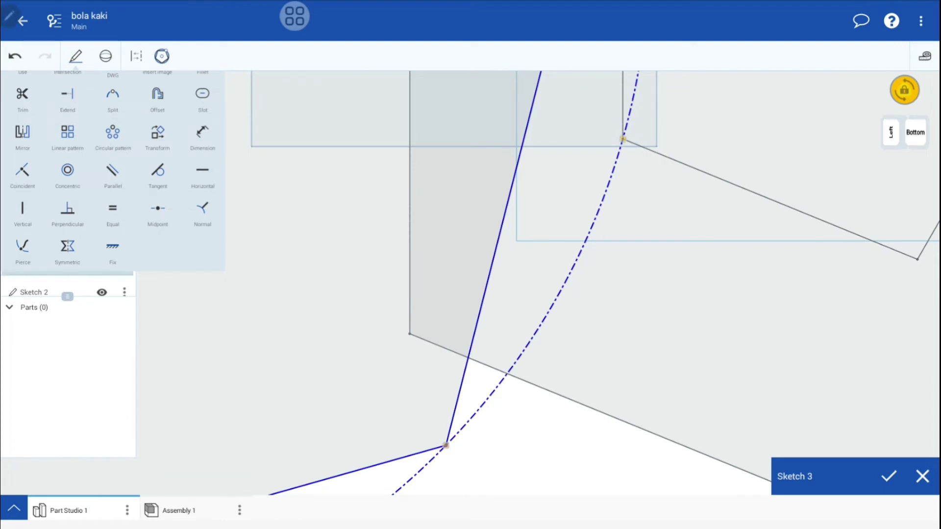
left_click(22, 171)
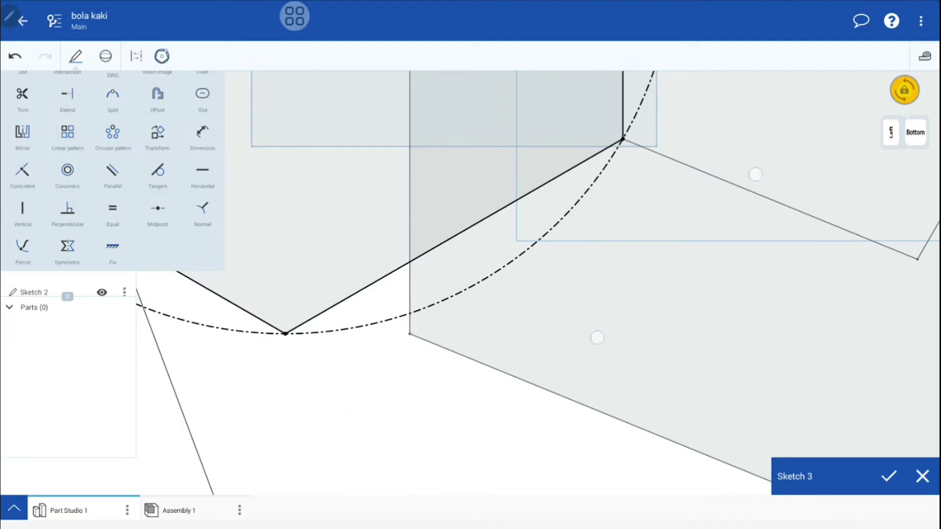
scroll(706, 323, "down", 2)
scroll(705, 323, "down", 2)
scroll(706, 324, "down", 1)
middle_click_drag(757, 259, 751, 296)
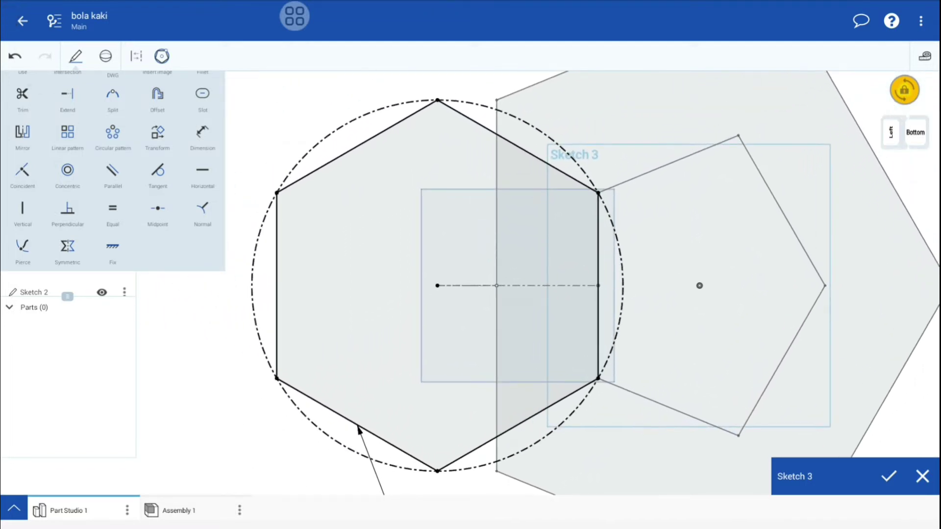
- Trim away the hexagon's six circumscribing circle arcs and close Sketch 3
left_click(22, 96)
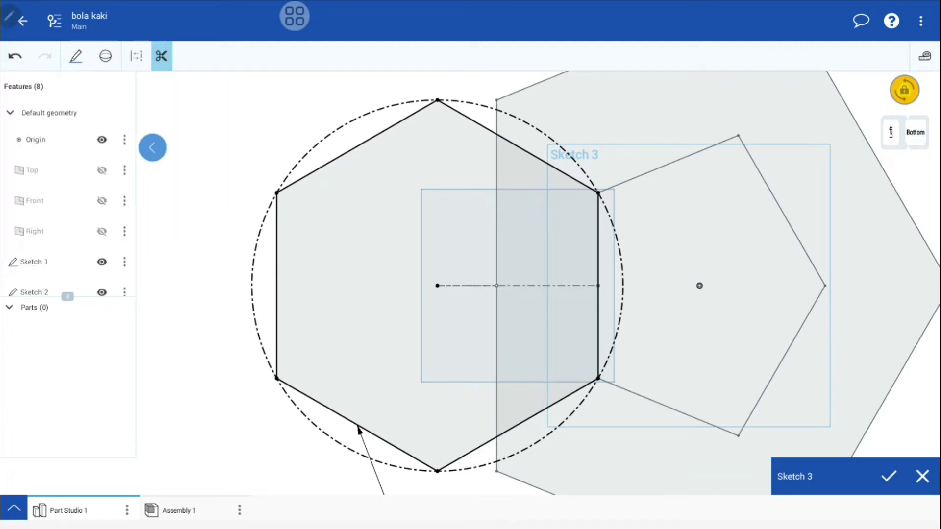
left_click(254, 289)
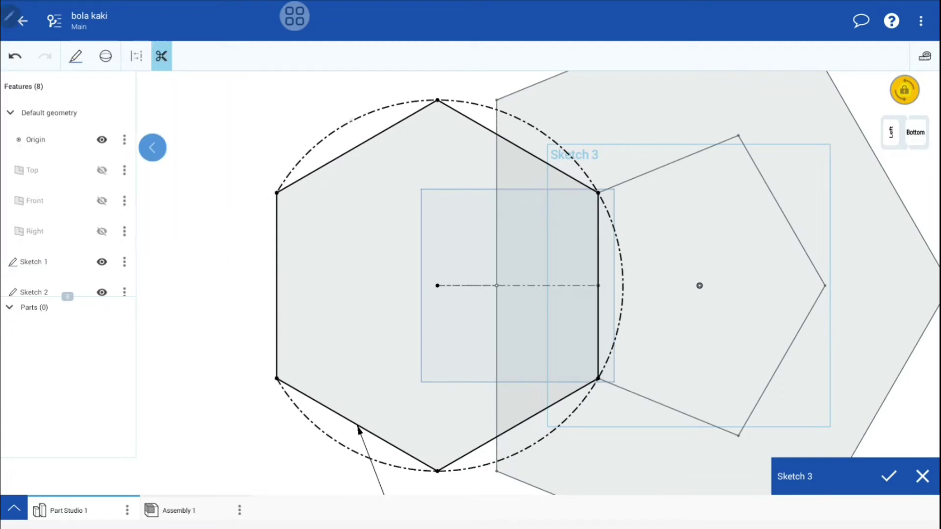
left_click(348, 121)
left_click(344, 446)
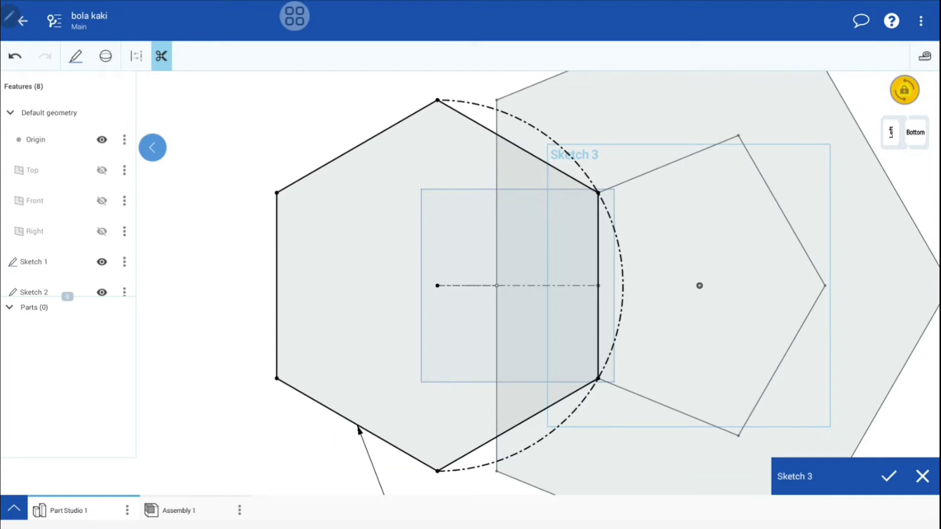
left_click(544, 436)
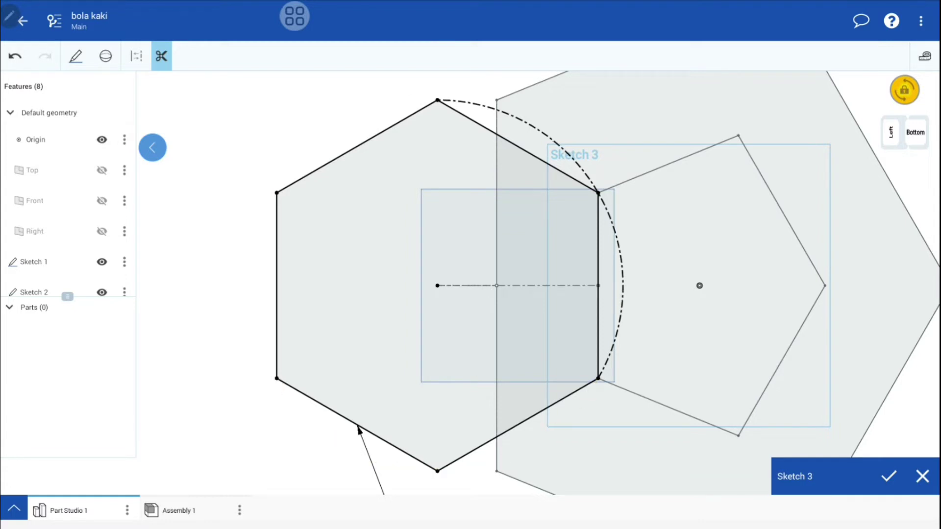
left_click(622, 304)
left_click(540, 130)
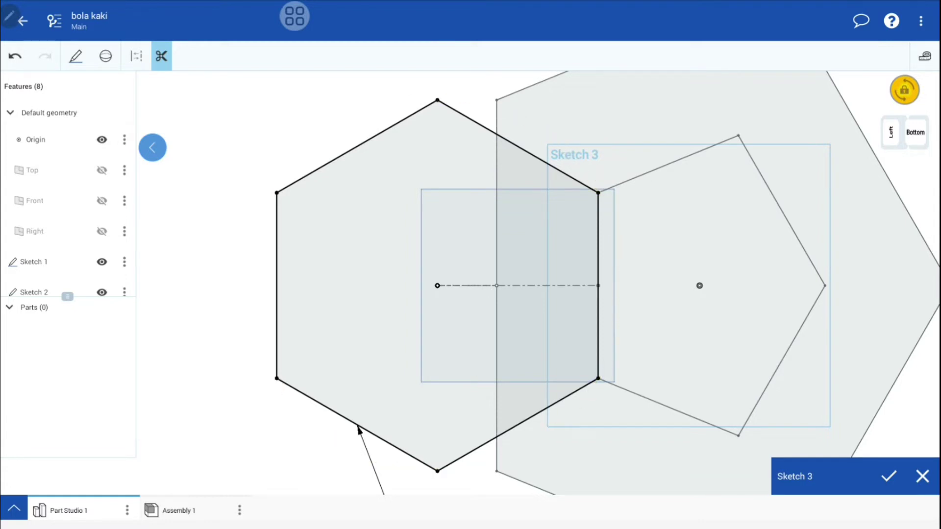
left_click(888, 476)
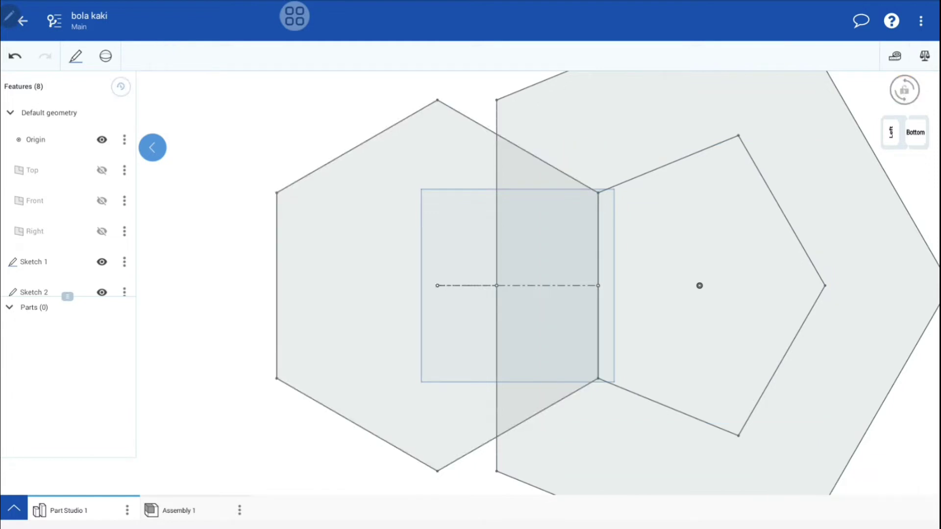
- Hide Plane 1 and view the tilted hexagon from a flatter angle
scroll(637, 285, "down", 3)
scroll(588, 294, "down", 2)
mouse_move(772, 269)
left_mouse_down()
mouse_move(746, 355)
mouse_move(750, 424)
mouse_move(762, 412)
mouse_move(720, 425)
left_mouse_up()
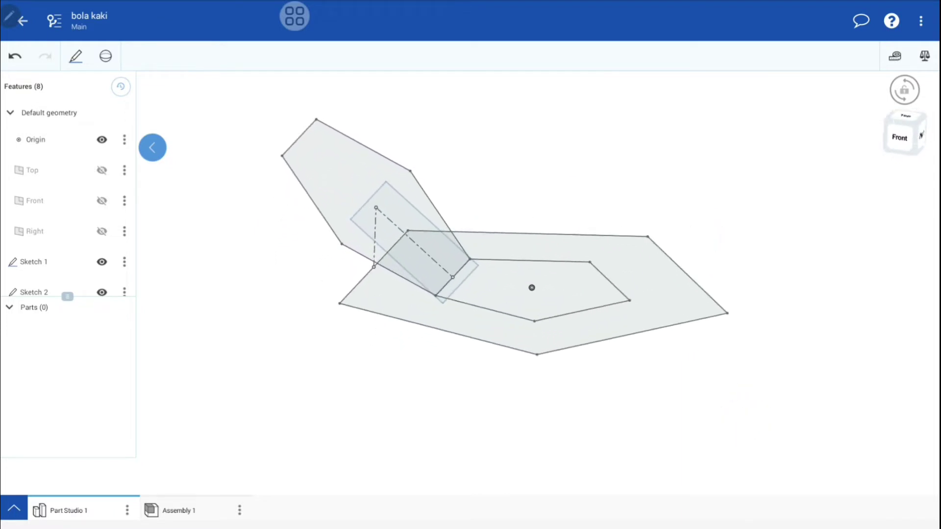
scroll(720, 306, "up", 3)
scroll(770, 324, "up", 2)
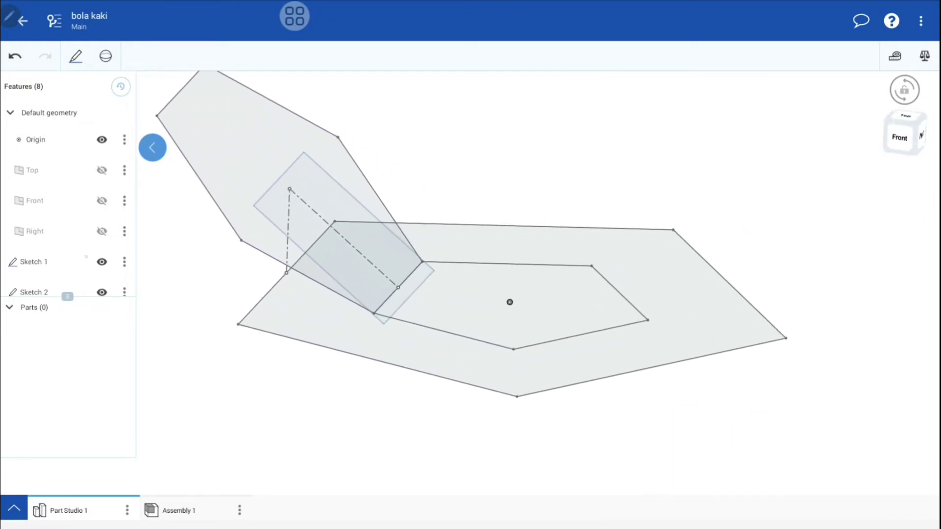
scroll(67, 202, "down", 3)
left_click(101, 217)
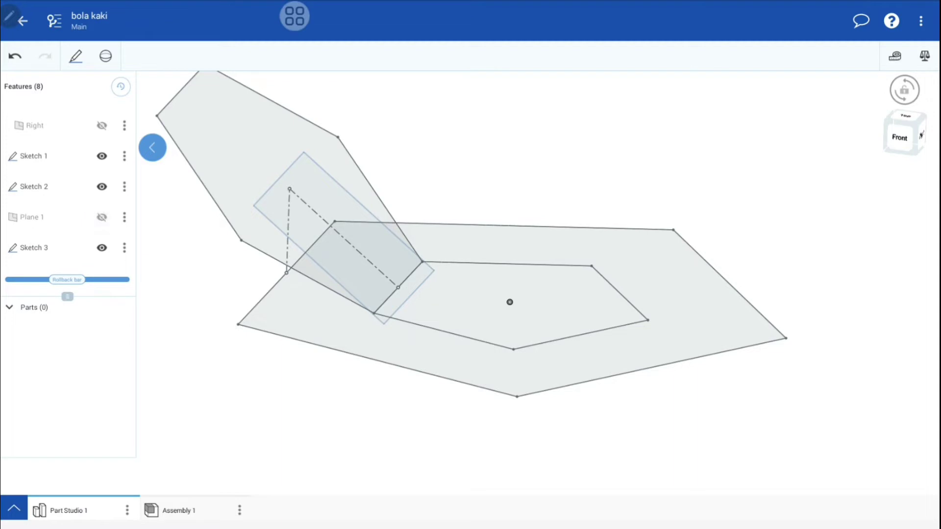
mouse_move(698, 430)
left_mouse_down()
mouse_move(744, 414)
mouse_move(652, 422)
mouse_move(689, 422)
mouse_move(682, 455)
mouse_move(699, 413)
mouse_move(683, 431)
left_mouse_up()
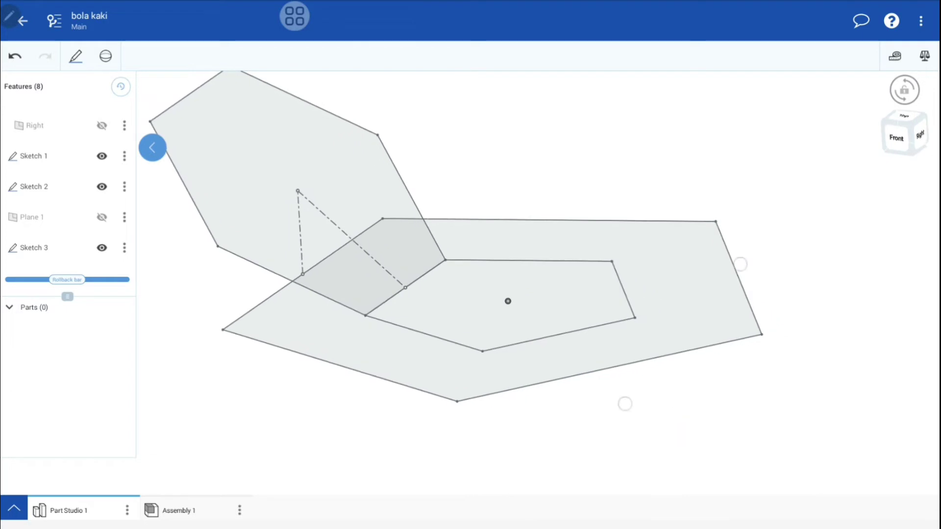
- Select the Front plane from the top of the feature list
mouse_move(741, 264)
left_mouse_down()
mouse_move(772, 306)
mouse_move(783, 306)
left_mouse_up()
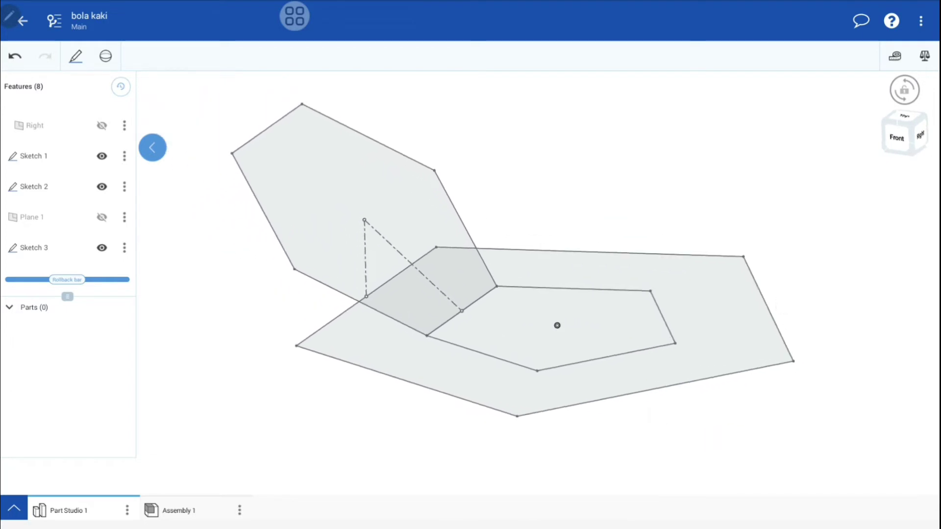
left_click_drag(63, 132, 63, 278)
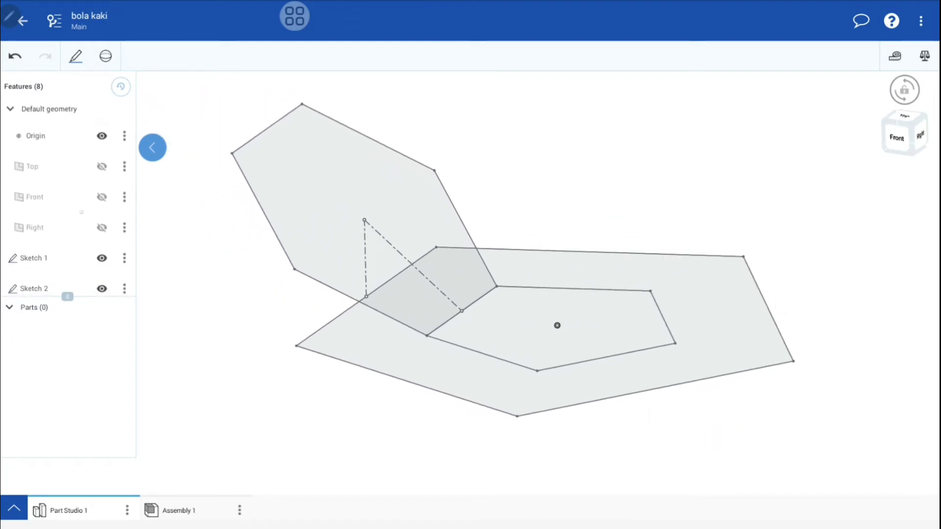
left_click(53, 194)
mouse_move(782, 438)
left_mouse_down()
mouse_move(750, 422)
mouse_move(691, 435)
mouse_move(815, 418)
mouse_move(775, 428)
left_mouse_up()
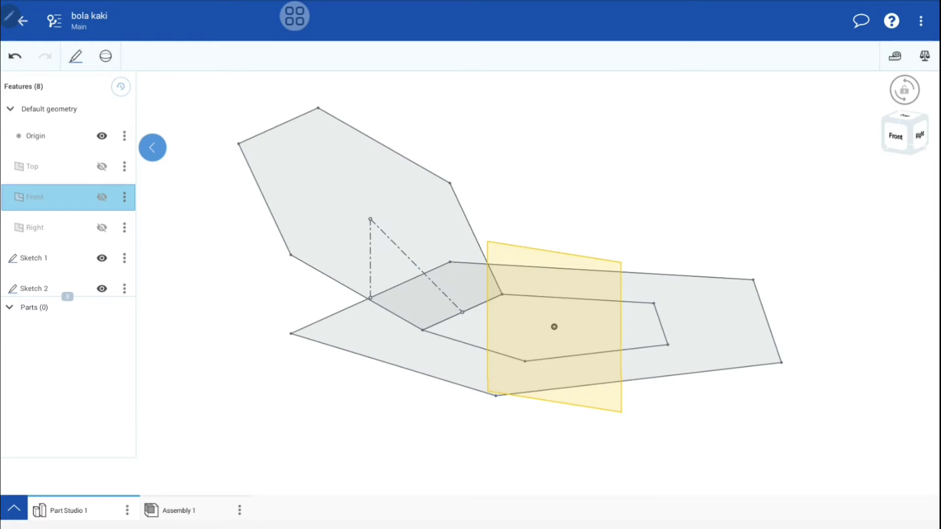
- Open Sketch 4 on the Front plane, lock view rotation, and view it face-on from Front
left_click(75, 56)
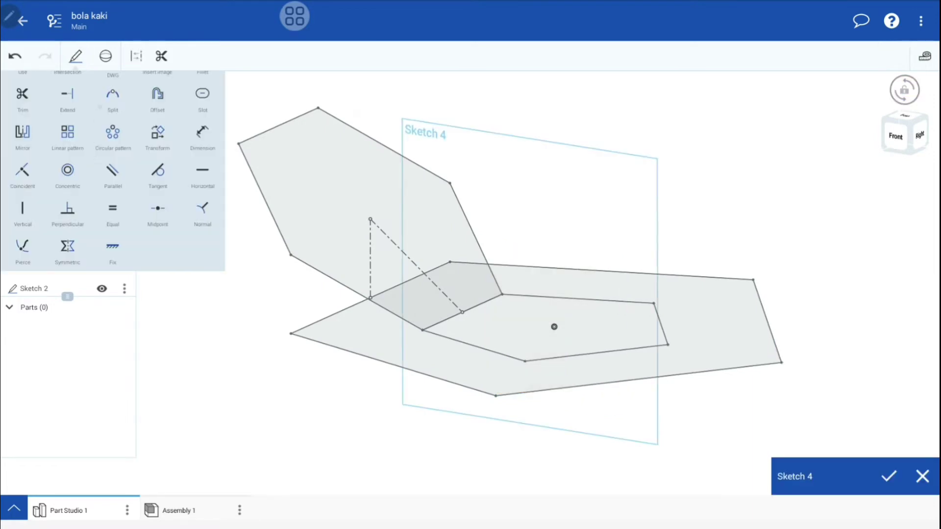
scroll(113, 172, "up", 3)
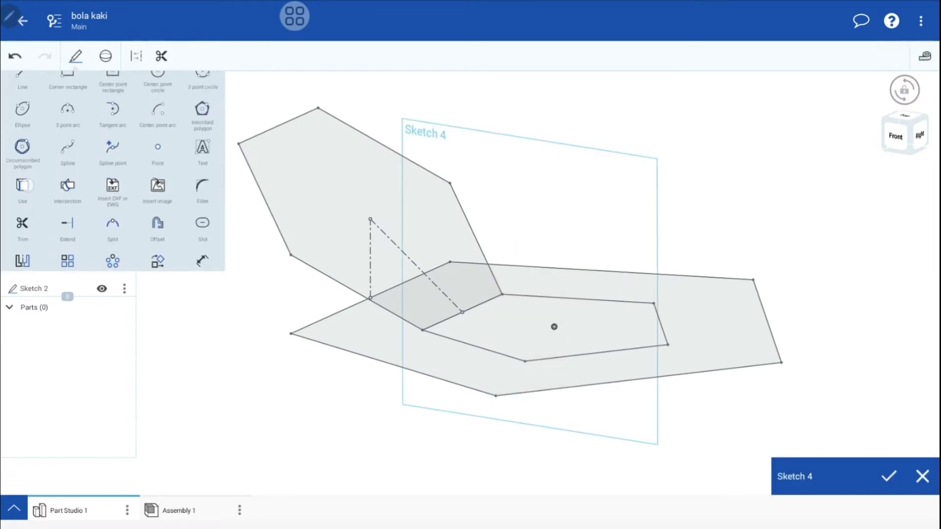
left_click(22, 185)
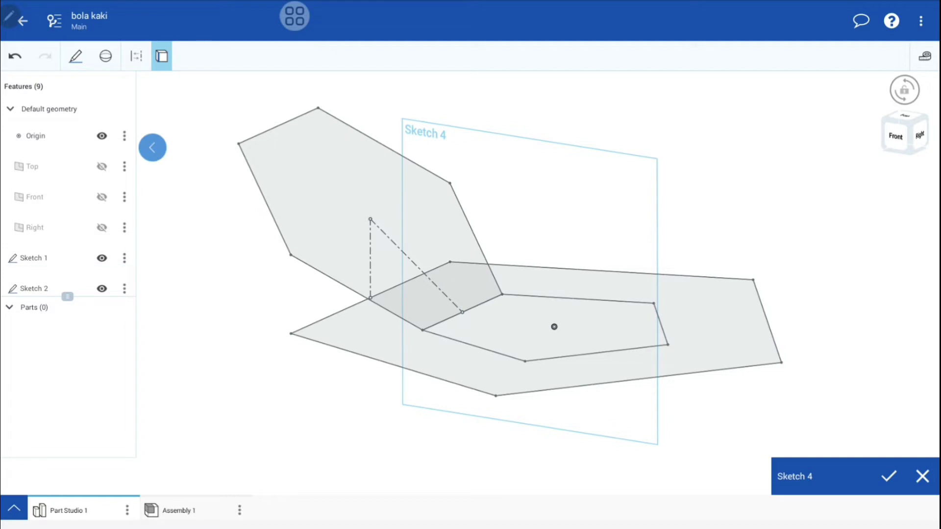
scroll(555, 326, "up", 5)
scroll(599, 227, "up", 5)
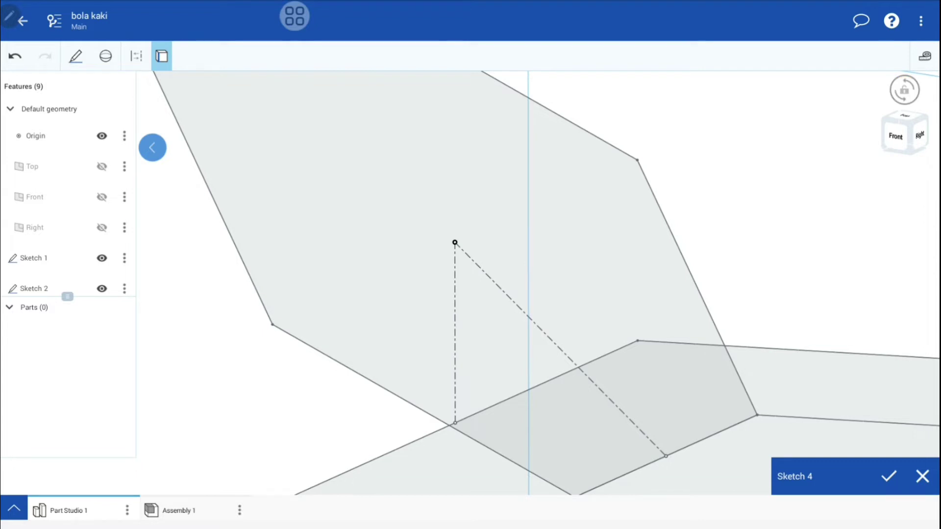
scroll(562, 199, "down", 3)
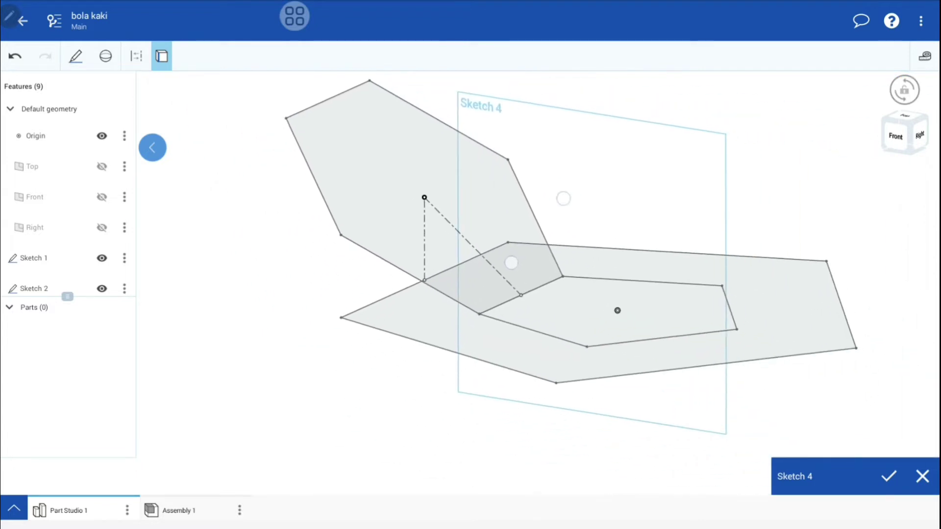
scroll(515, 201, "down", 1)
left_click(904, 90)
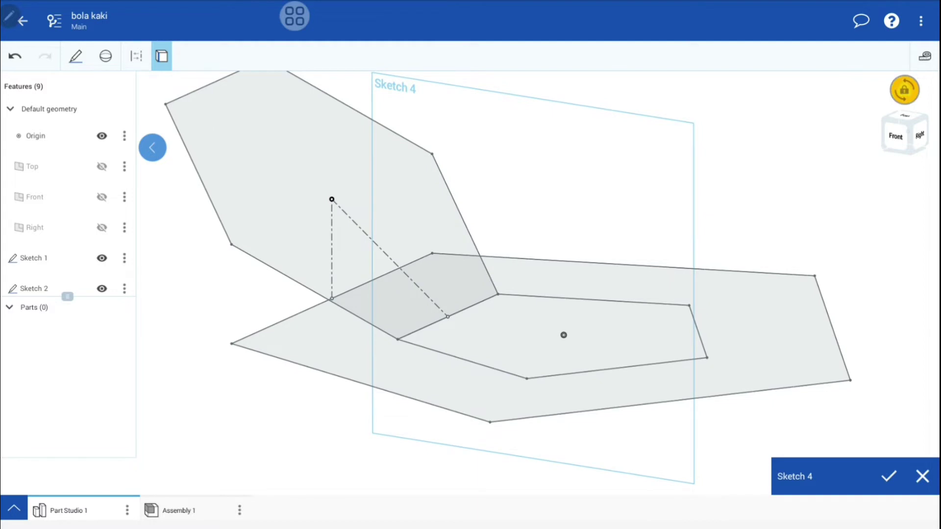
left_click(905, 135)
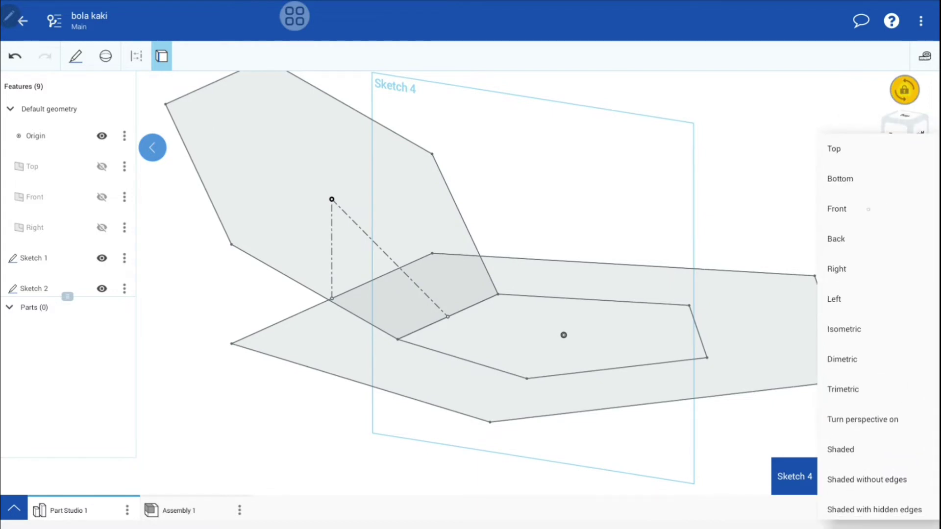
left_click(862, 217)
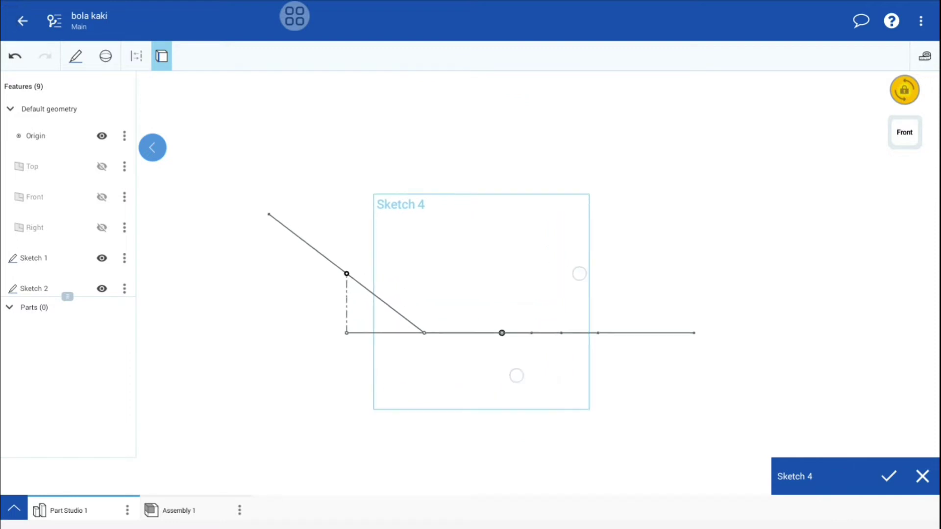
- Draw construction lines: one vertical from the hexagon's centre point, one from its top to the edge corner
scroll(564, 353, "up", 5)
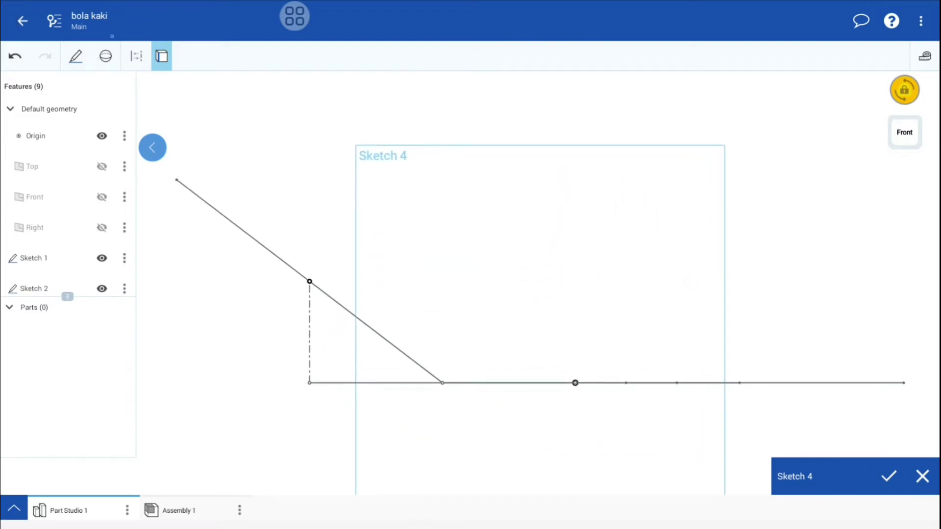
left_click(75, 56)
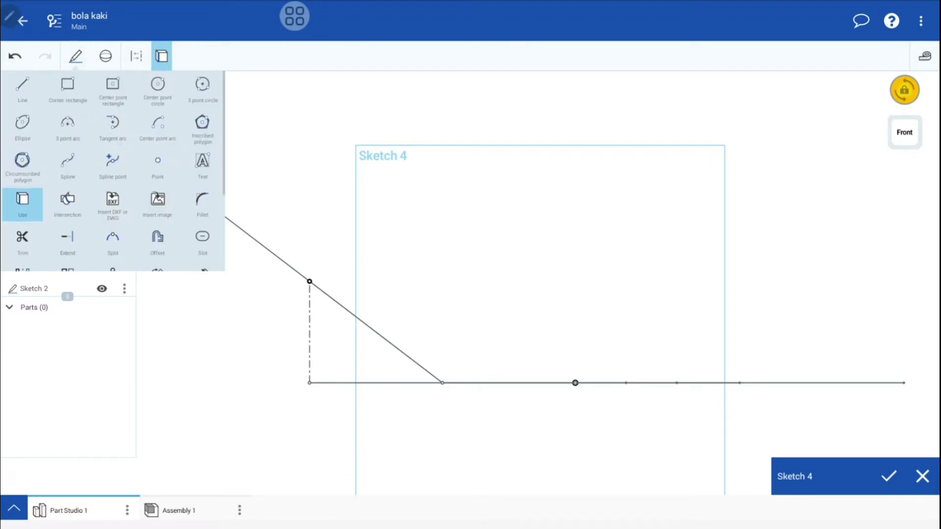
left_click(22, 87)
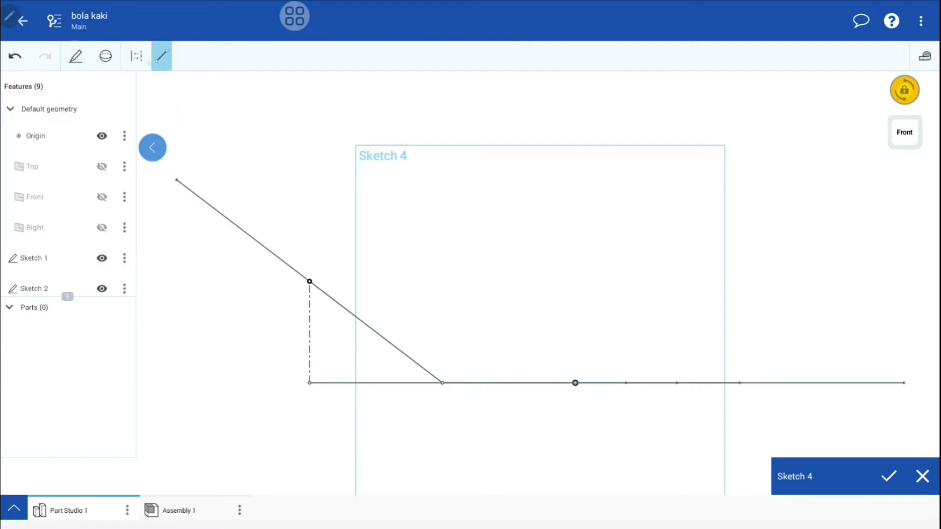
left_click(136, 56)
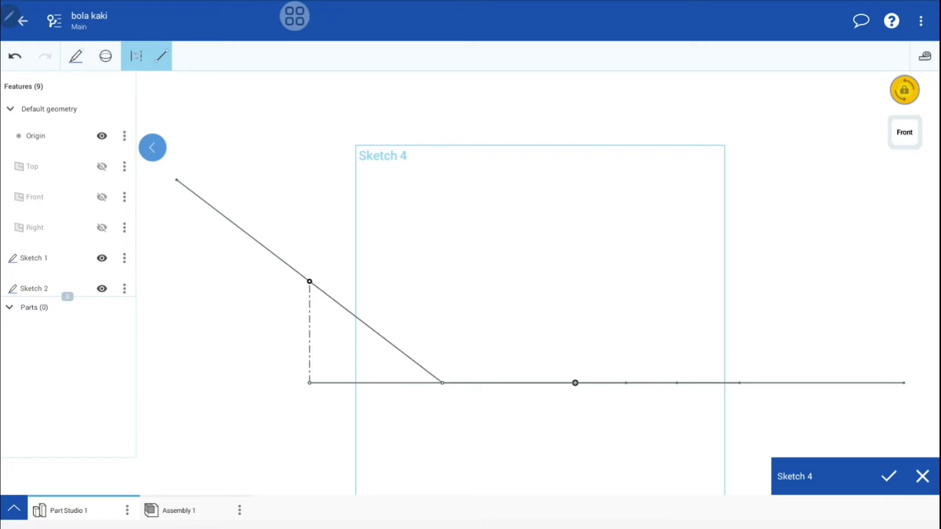
left_click(75, 56)
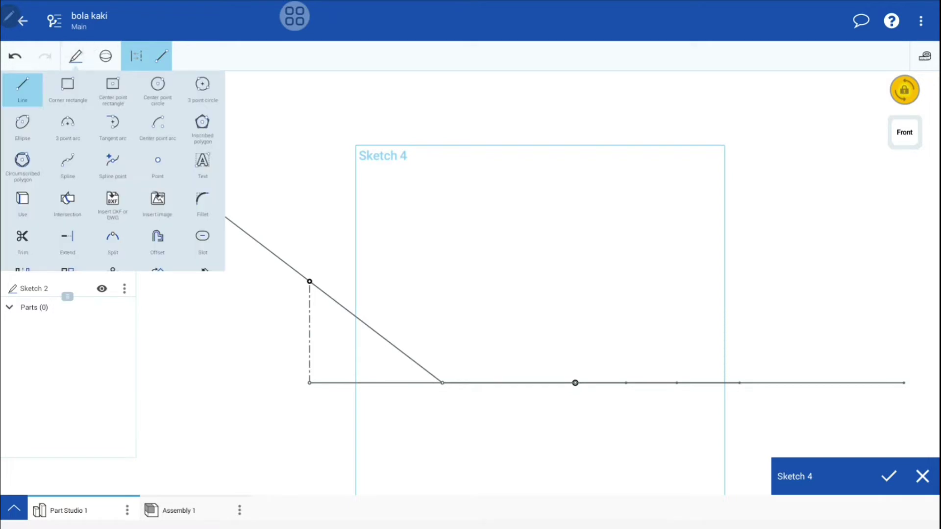
left_click(22, 88)
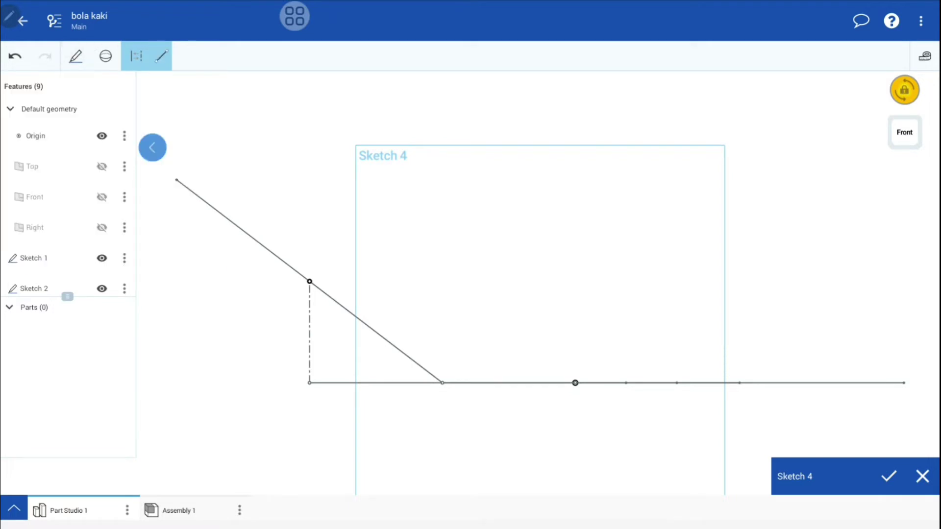
middle_click_drag(675, 247, 694, 295)
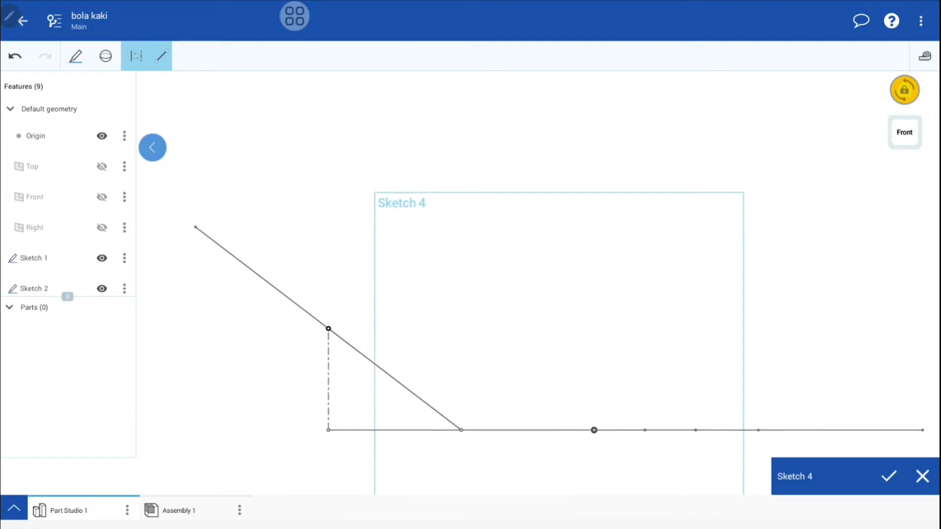
left_click(594, 430)
left_click_drag(594, 430, 594, 165)
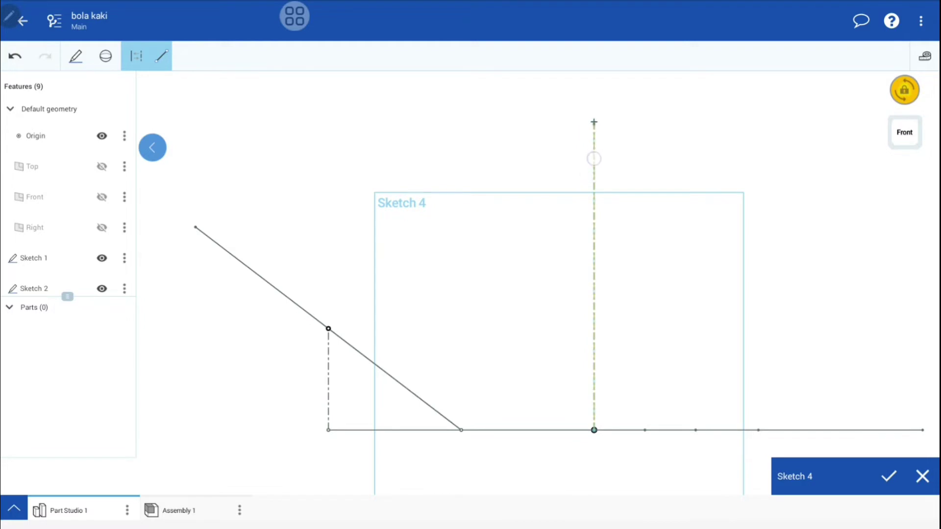
left_click_drag(593, 164, 594, 158)
left_click_drag(481, 252, 329, 362)
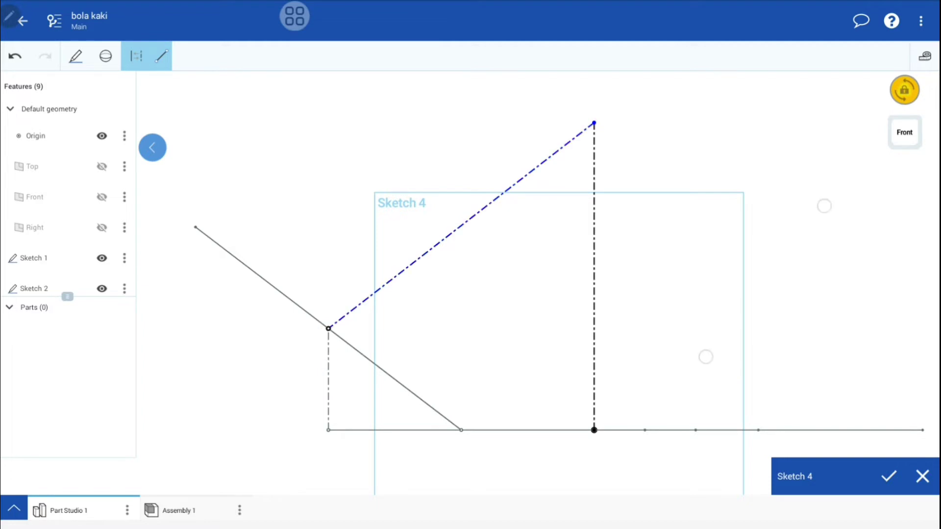
- Make the slanted construction line perpendicular to the lower slanted edge
scroll(736, 274, "down", 3)
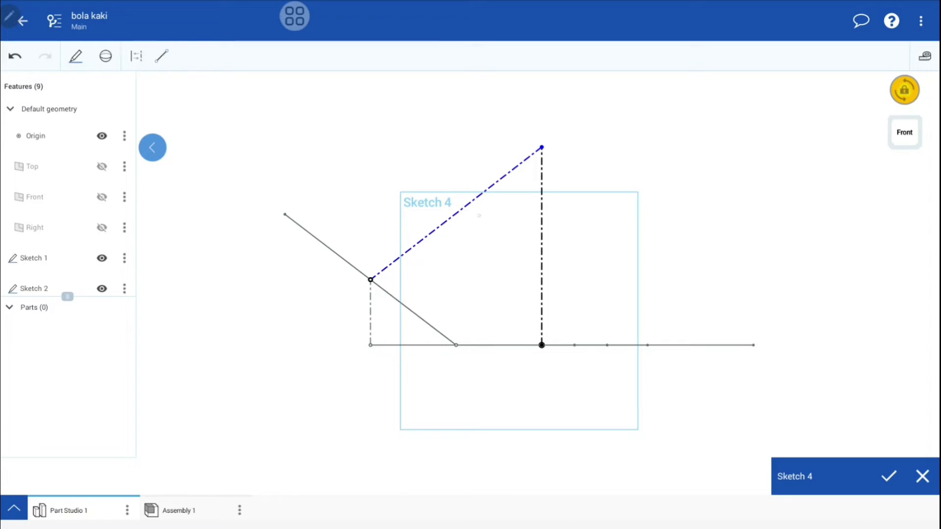
left_click(461, 214)
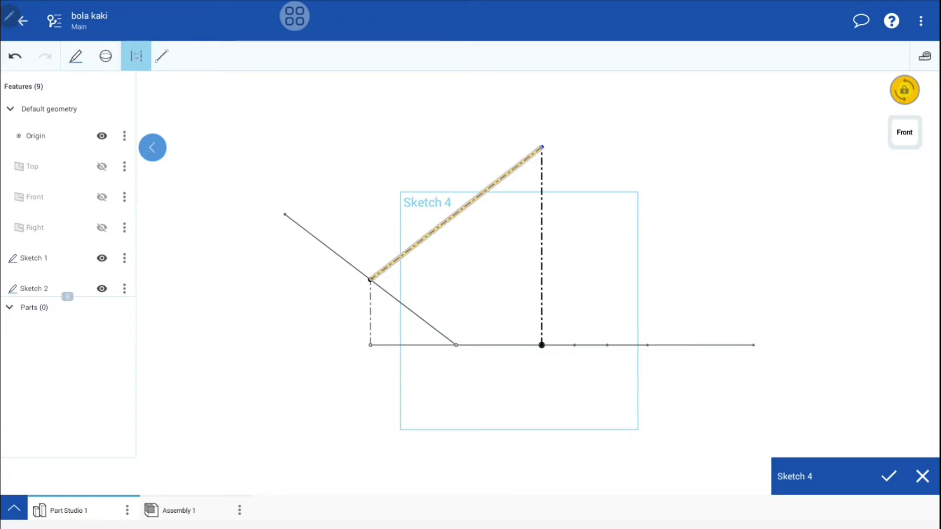
left_click(424, 319)
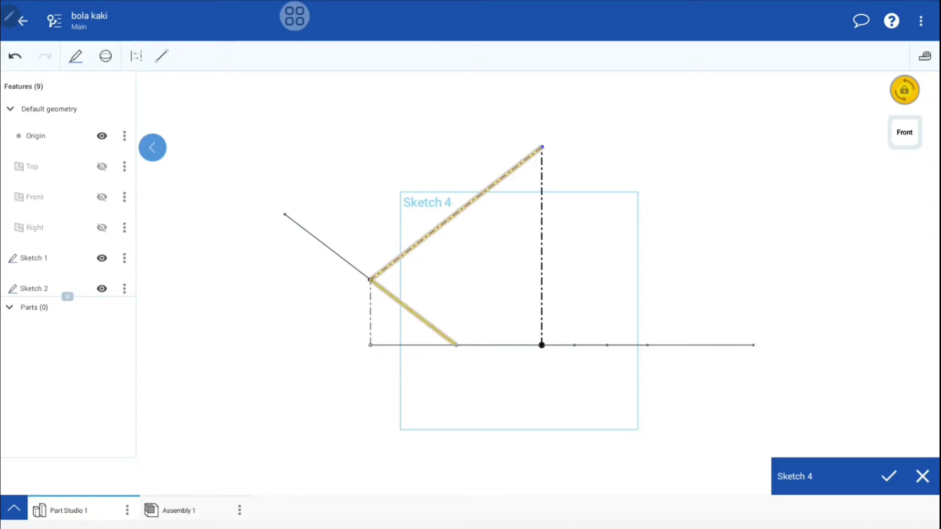
left_click(76, 55)
scroll(113, 172, "down", 5)
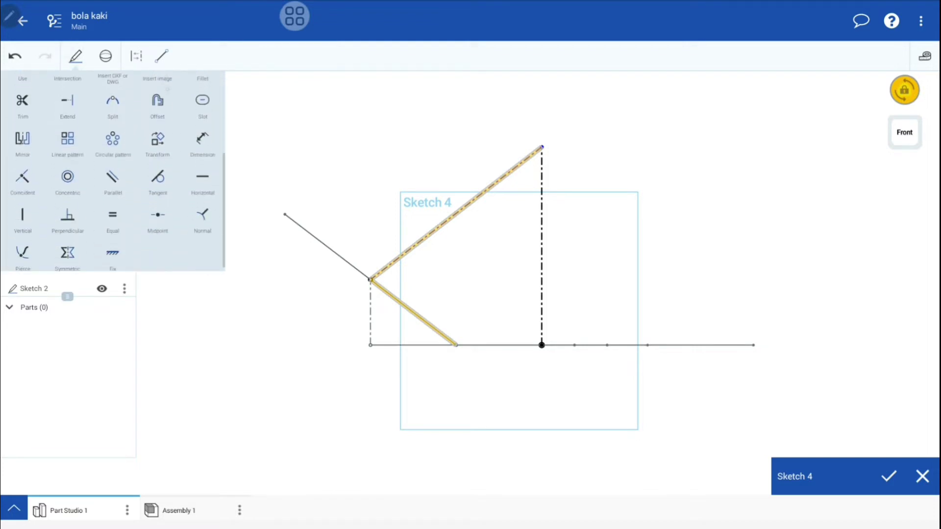
left_click(68, 211)
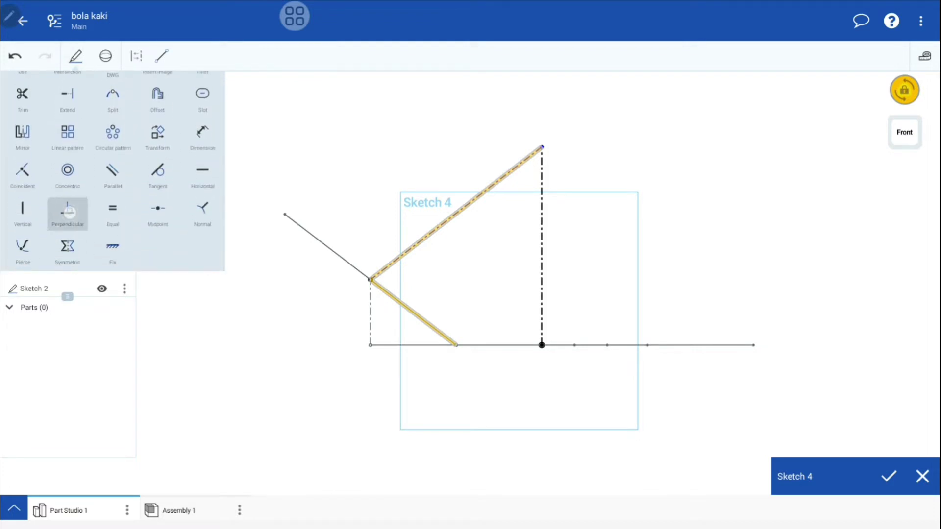
left_click(413, 313)
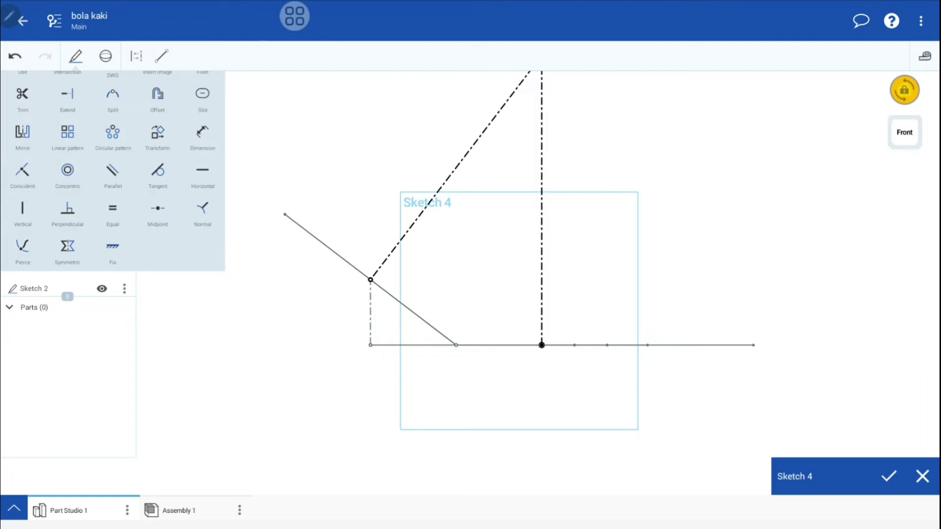
scroll(672, 343, "down", 2)
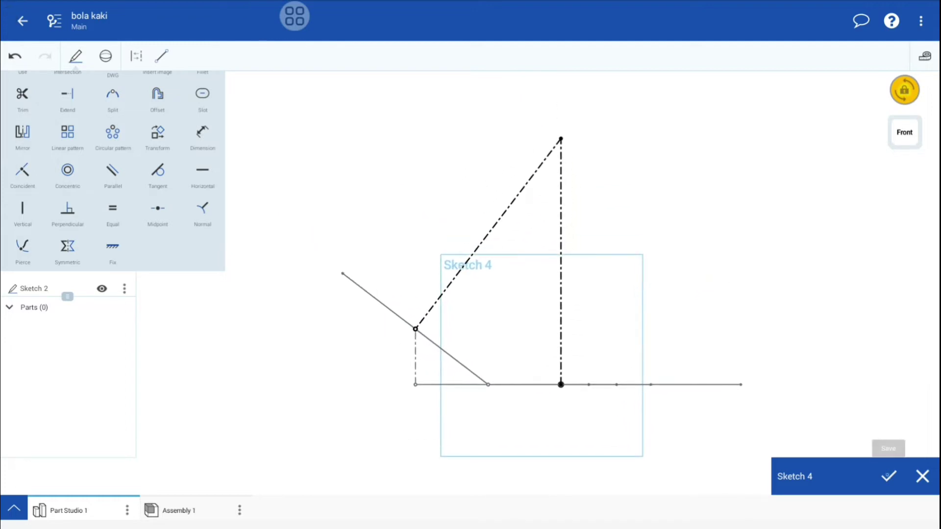
- Accept Sketch 4, orbit to a 3D view of both sketches, and open the feature tools
left_click(889, 476)
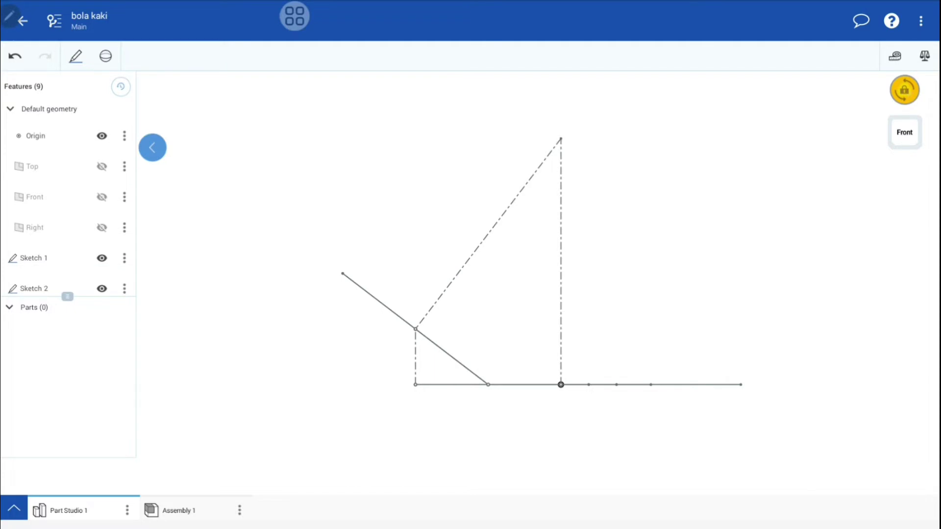
left_click_drag(773, 422, 745, 456)
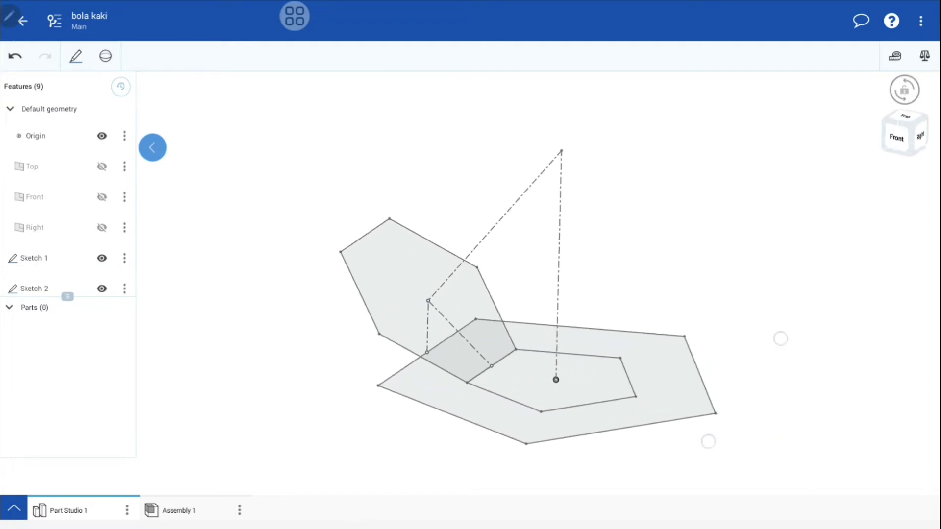
scroll(755, 392, "up", 3)
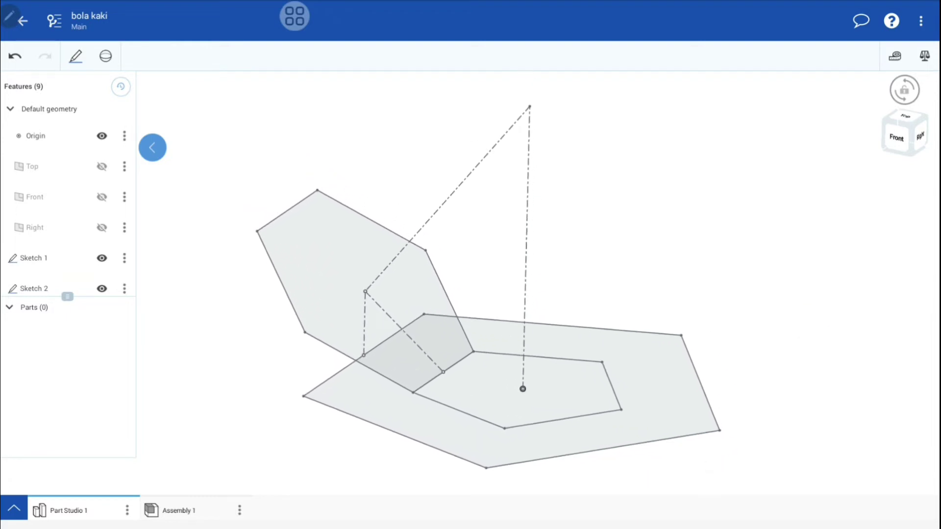
mouse_move(851, 454)
left_mouse_down()
mouse_move(725, 460)
mouse_move(844, 451)
mouse_move(850, 465)
left_mouse_up()
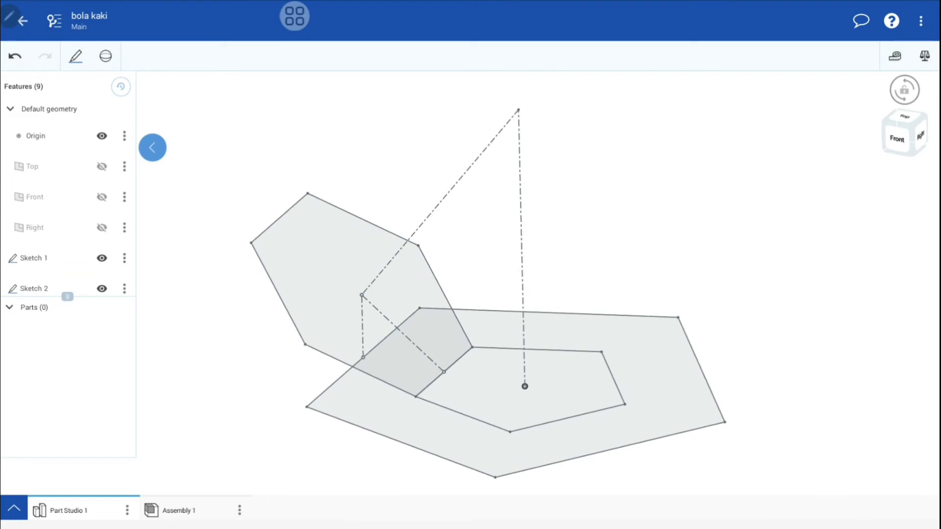
left_click(105, 56)
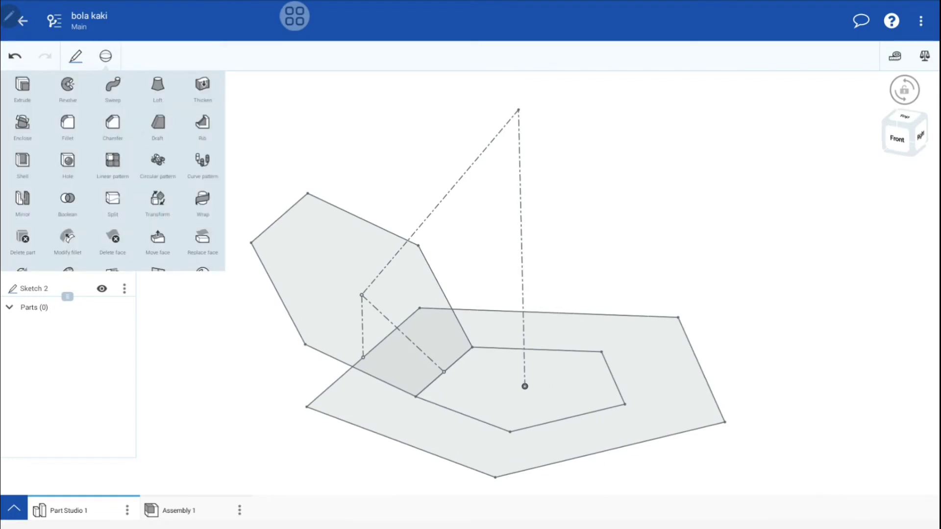
- Loft the inner pentagon up to the apex point, creating a pentagonal pyramid solid
left_click(157, 87)
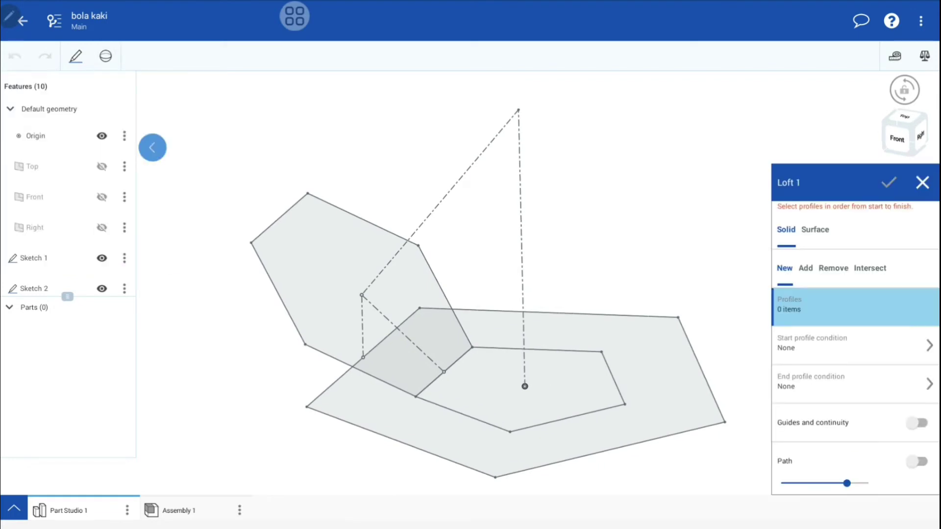
left_click(583, 390)
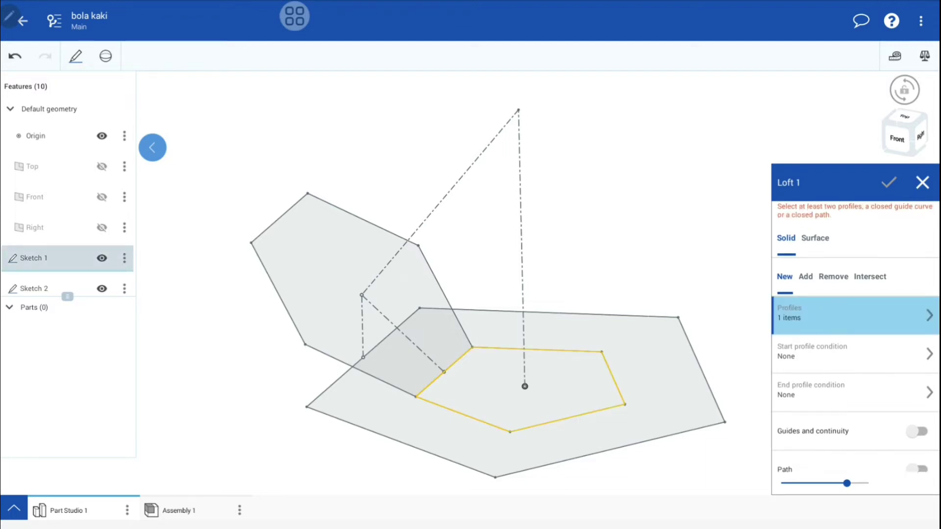
scroll(608, 221, "up", 10)
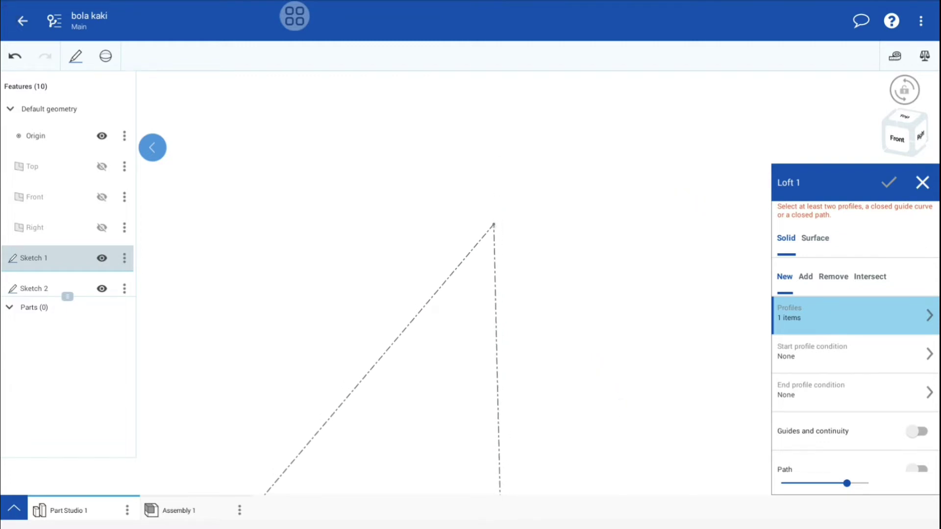
left_click(494, 224)
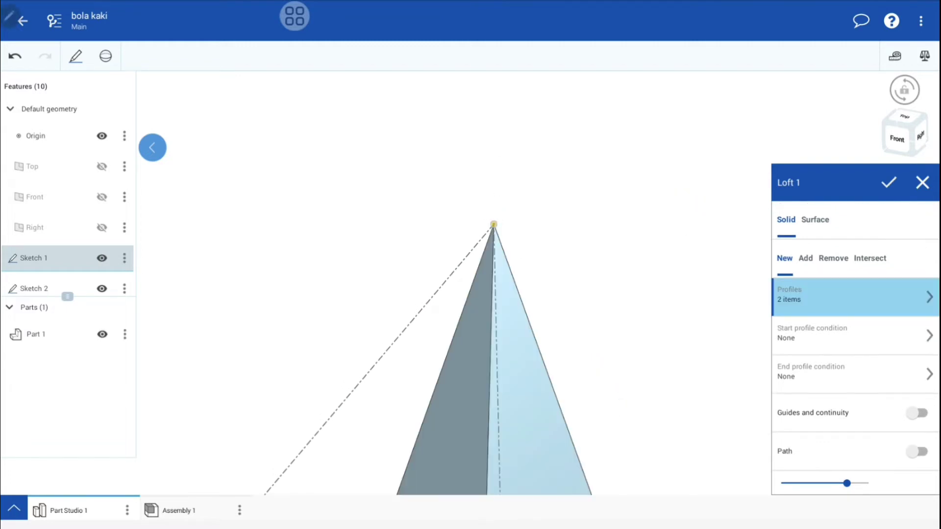
scroll(588, 226, "down", 5)
scroll(563, 231, "down", 5)
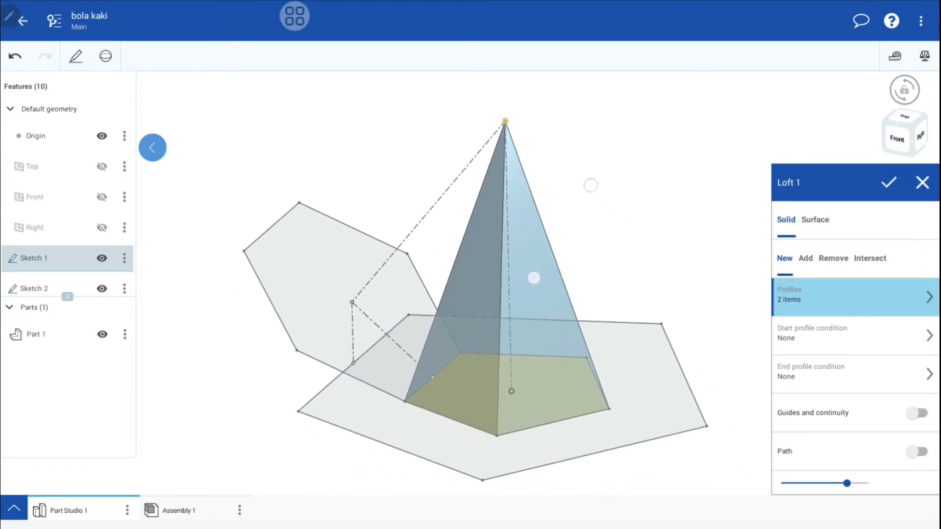
scroll(562, 231, "up", 1)
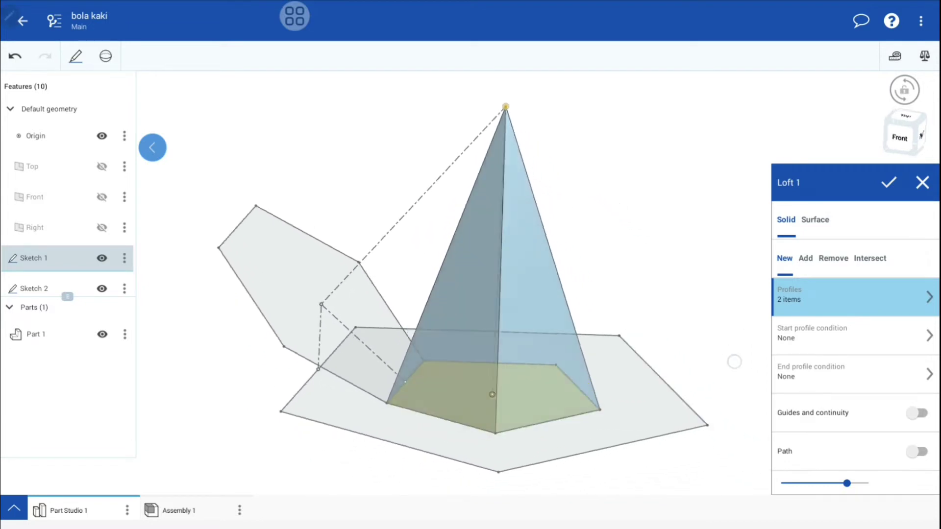
left_click_drag(737, 334, 745, 382)
left_click(894, 182)
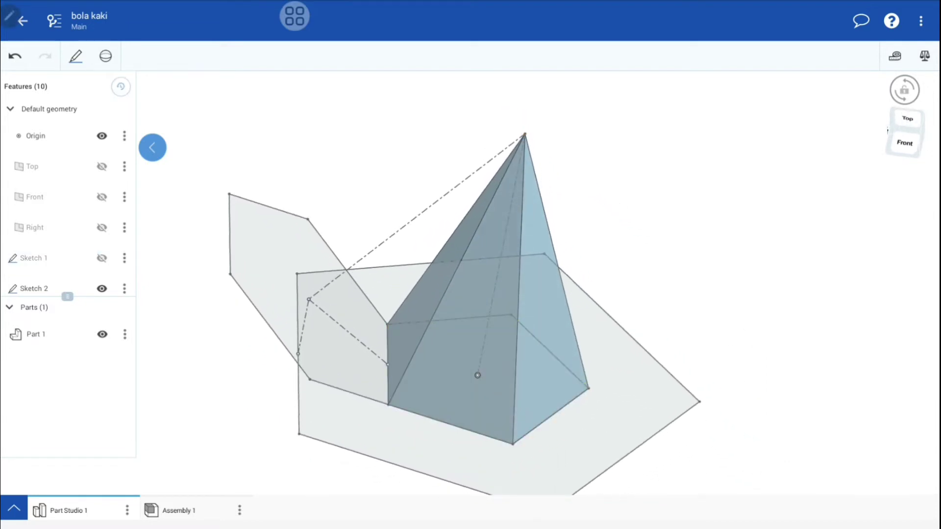
- Hide the origin and orbit so the pyramid points upward
mouse_move(737, 367)
left_mouse_down()
mouse_move(815, 216)
mouse_move(731, 235)
mouse_move(724, 179)
left_mouse_up()
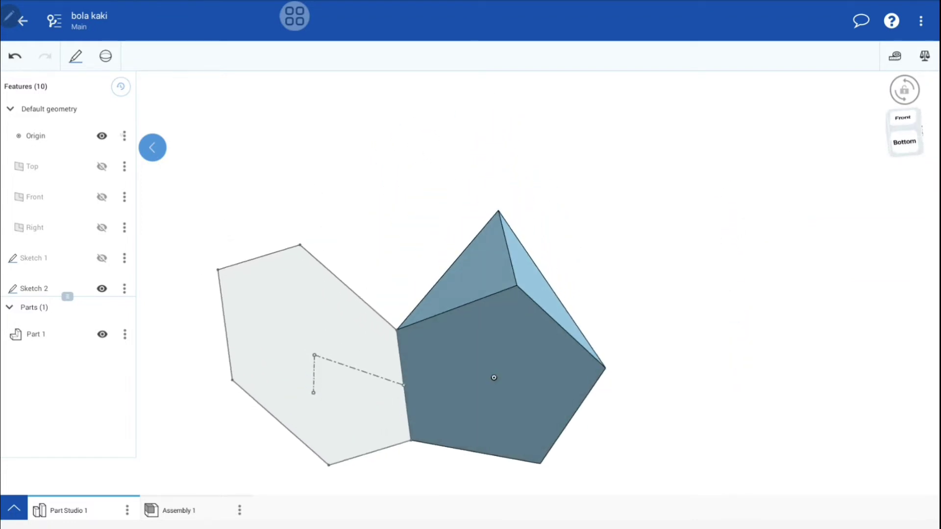
left_click(102, 140)
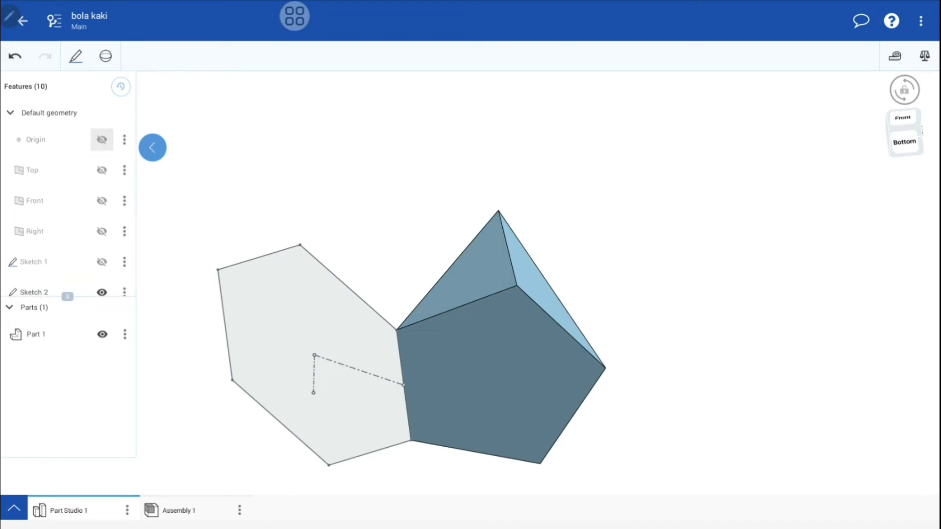
mouse_move(743, 287)
left_mouse_down()
mouse_move(739, 366)
mouse_move(799, 405)
mouse_move(708, 397)
mouse_move(721, 377)
mouse_move(706, 412)
left_mouse_up()
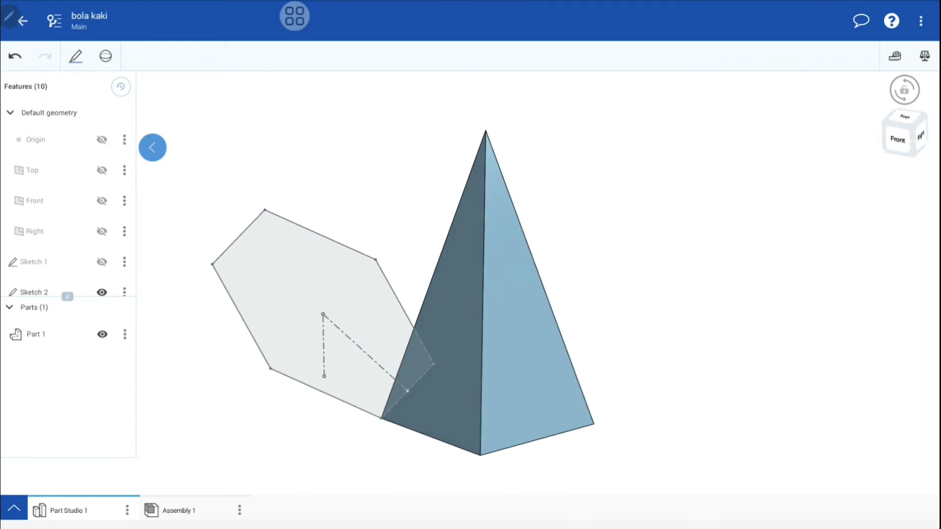
left_click(105, 56)
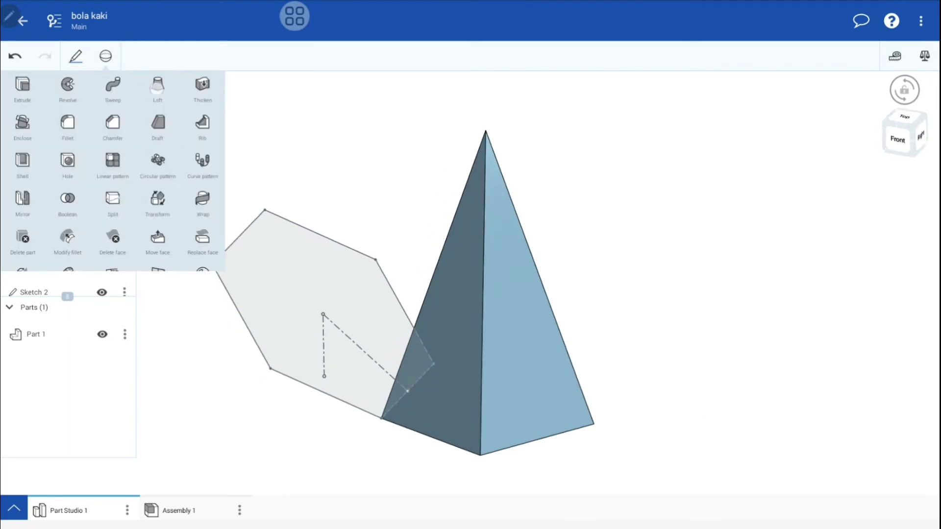
- Loft the tilted hexagon to the shared pyramid apex using New, creating Part 2
left_click(157, 86)
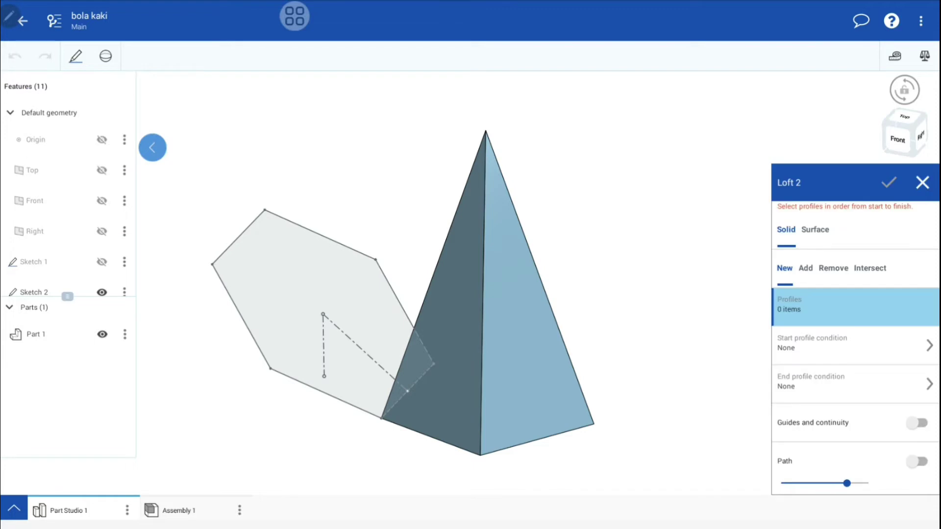
left_click(304, 274)
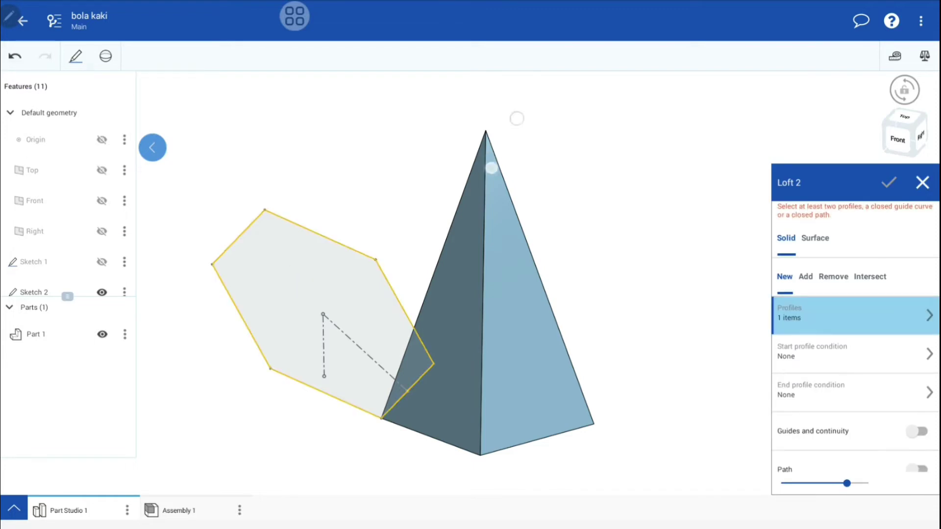
left_click_drag(490, 165, 514, 359)
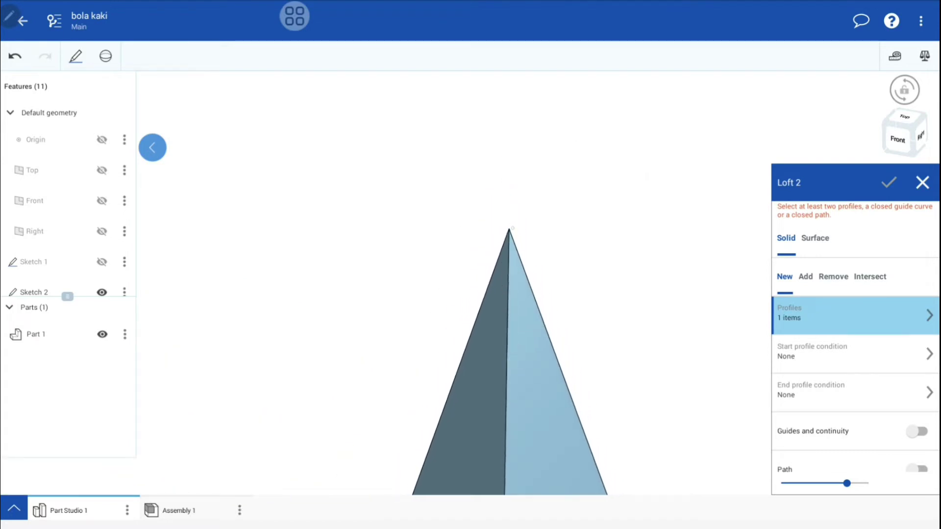
left_click(509, 229)
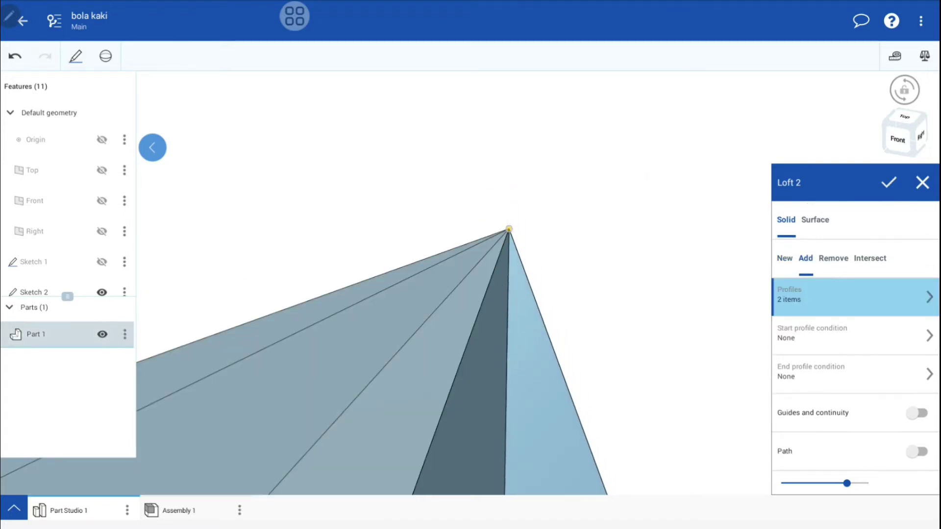
scroll(539, 245, "down", 5)
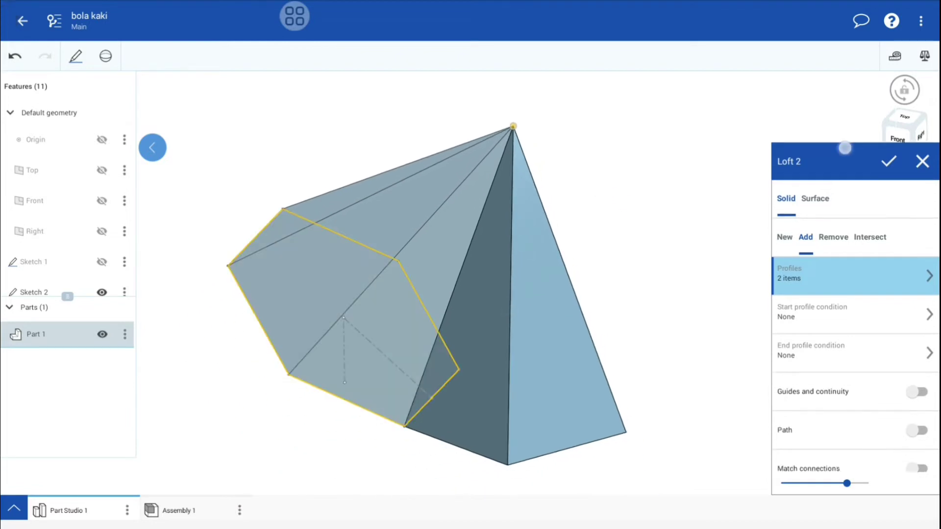
left_click(784, 215)
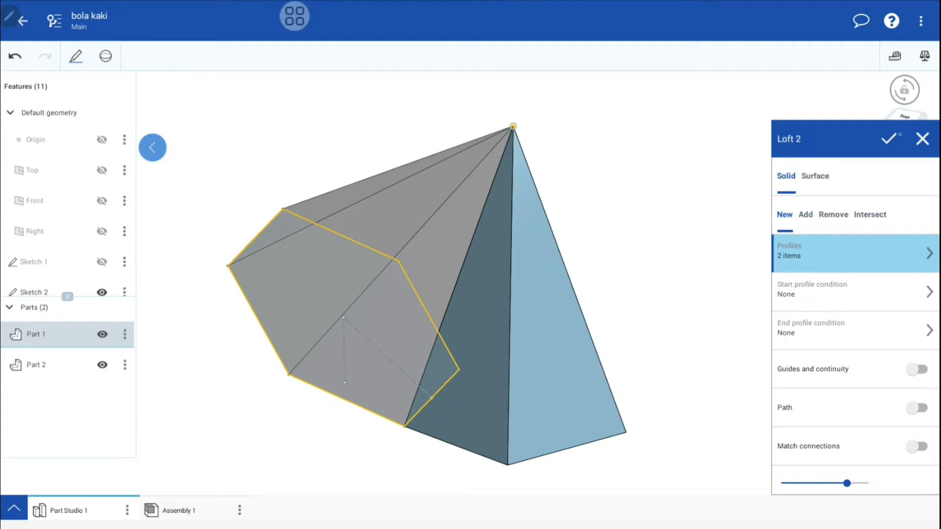
left_click(888, 139)
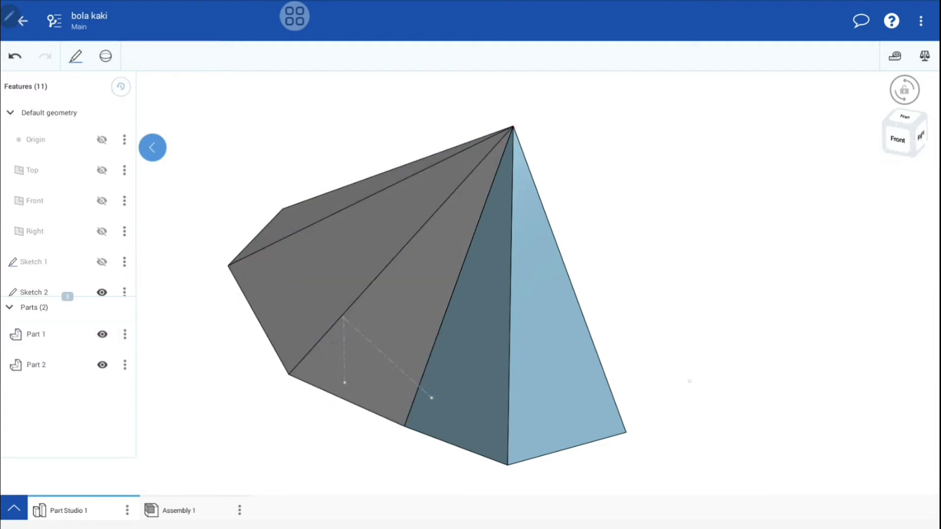
- Hide Sketch 2 and orbit around the two pyramid parts
mouse_move(689, 381)
left_mouse_down()
mouse_move(767, 346)
mouse_move(801, 352)
mouse_move(714, 353)
mouse_move(753, 344)
left_mouse_up()
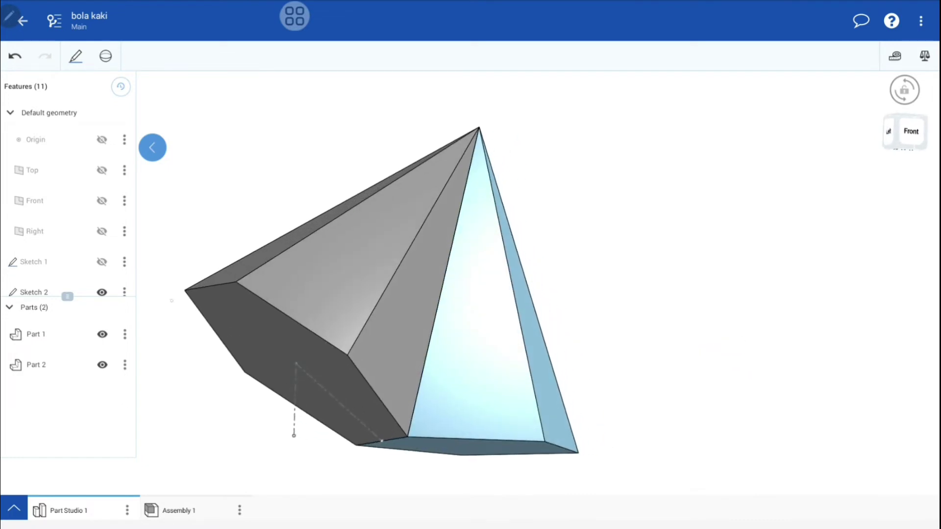
left_click_drag(76, 249, 76, 146)
left_click(102, 189)
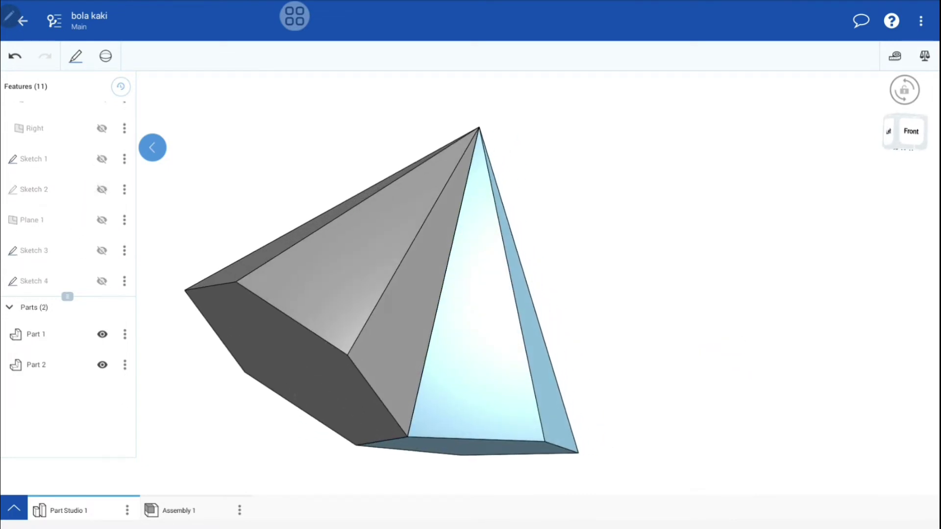
mouse_move(779, 388)
left_mouse_down()
mouse_move(781, 307)
mouse_move(787, 313)
mouse_move(750, 418)
mouse_move(790, 408)
mouse_move(750, 405)
mouse_move(758, 412)
left_mouse_up()
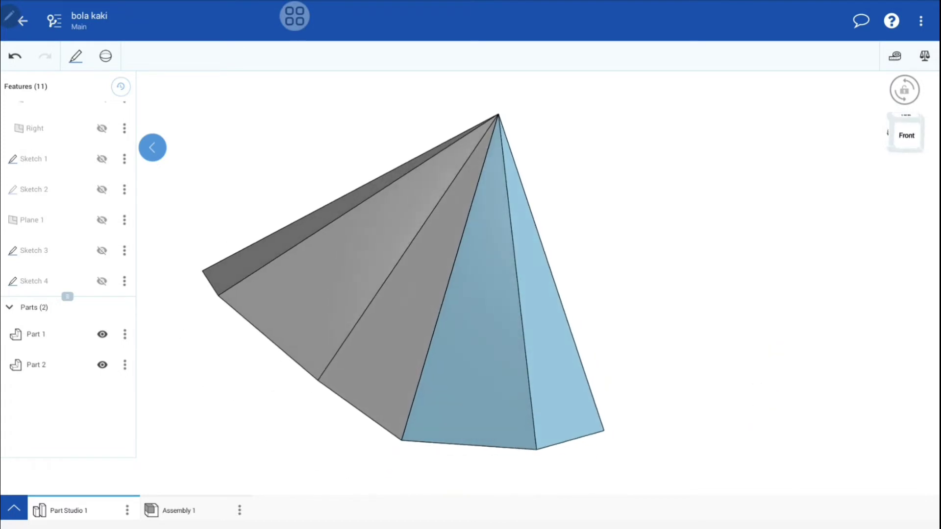
- Lock rotation, view the model from Front, zoom to the apex, and start Sketch 5
left_click(904, 89)
left_click(914, 145)
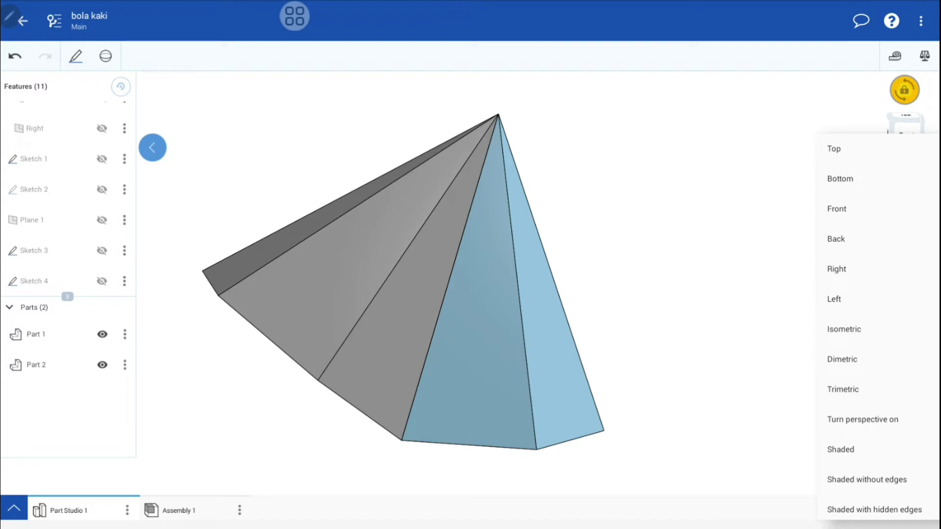
left_click(855, 209)
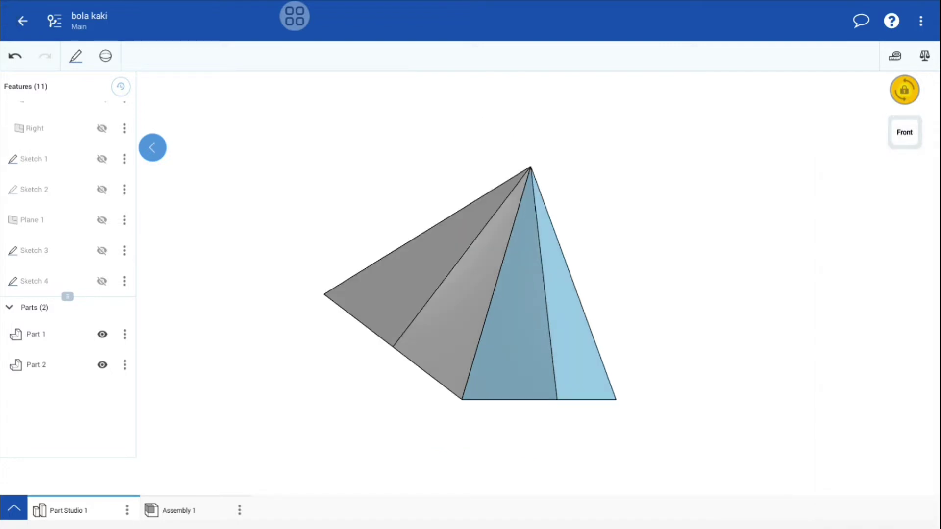
scroll(593, 230, "up", 2)
scroll(630, 282, "up", 3)
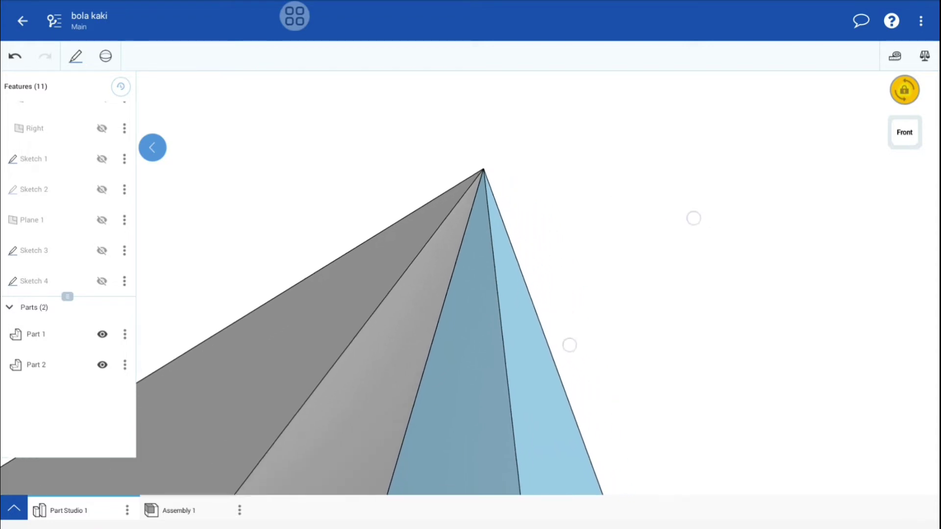
scroll(706, 318, "up", 1)
scroll(716, 321, "up", 1)
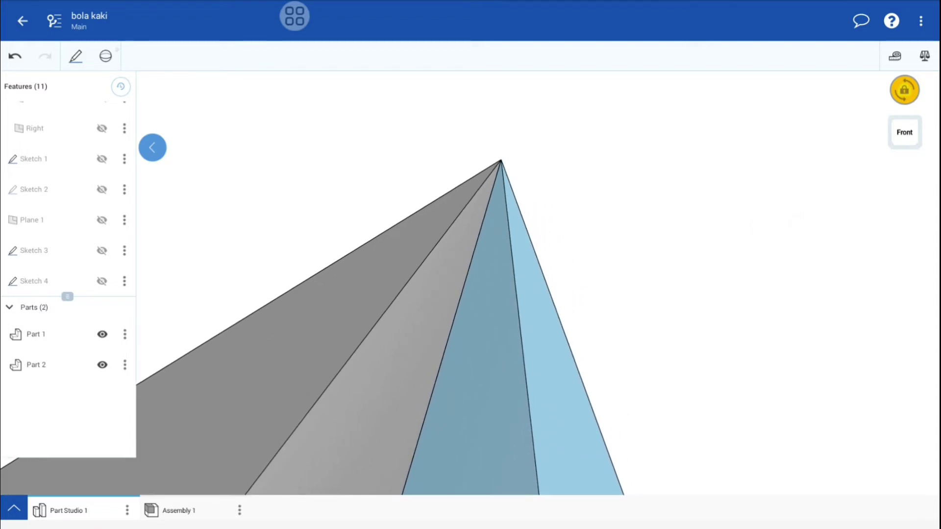
left_click(75, 56)
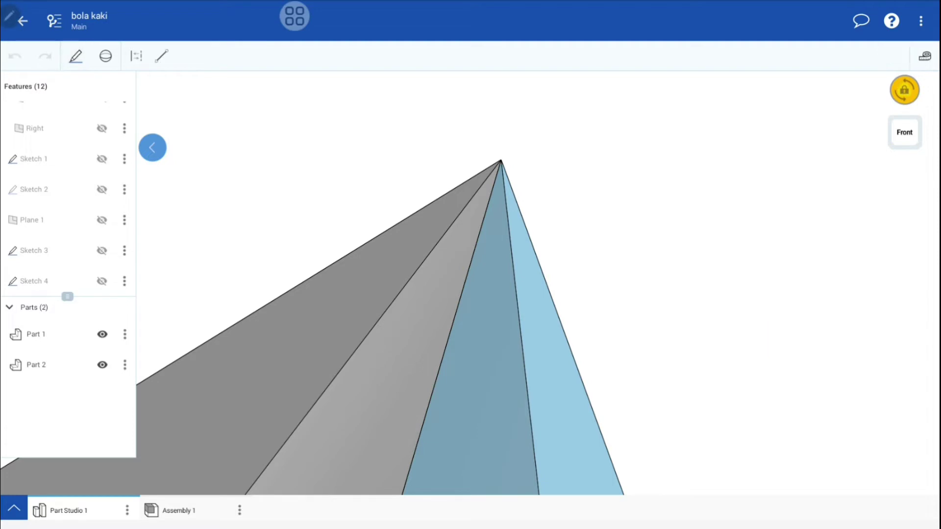
- On the Front plane, project the pyramid's right slanted edge into Sketch 5 as construction geometry
scroll(55, 144, "up", 4)
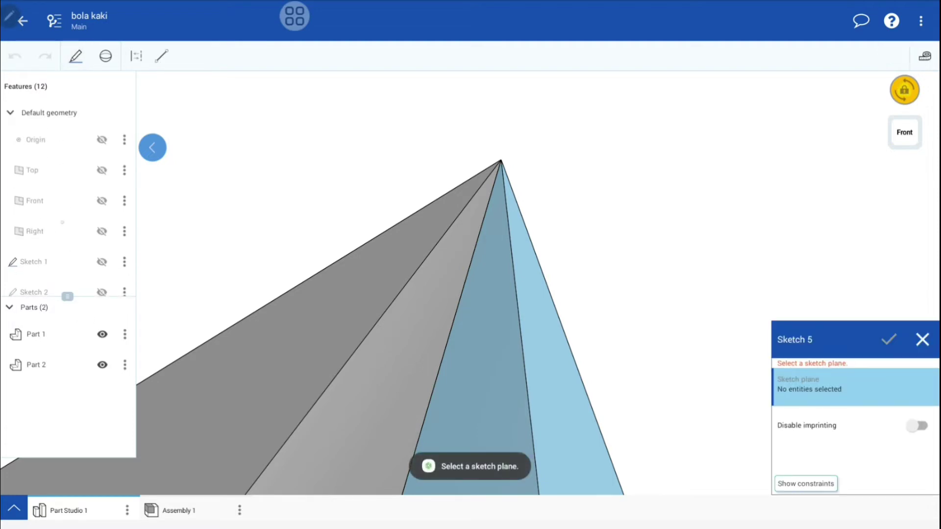
left_click(35, 200)
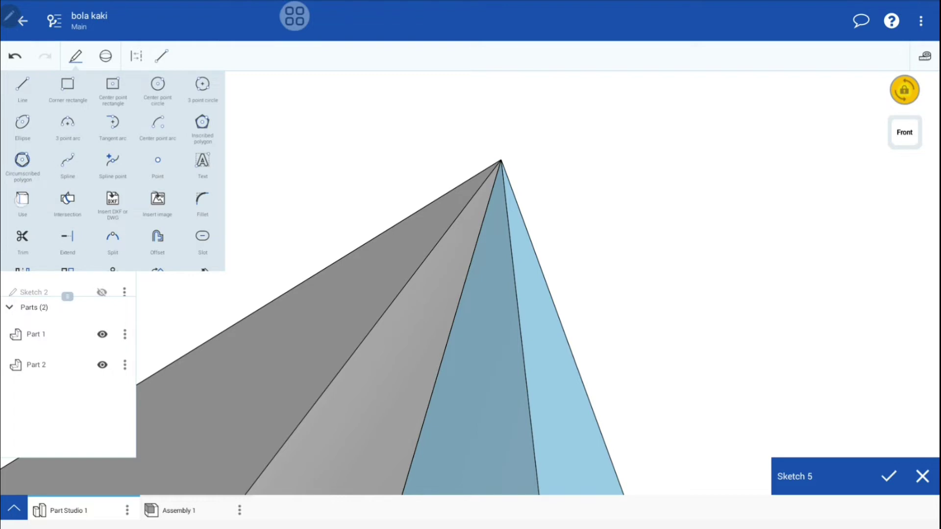
left_click(23, 201)
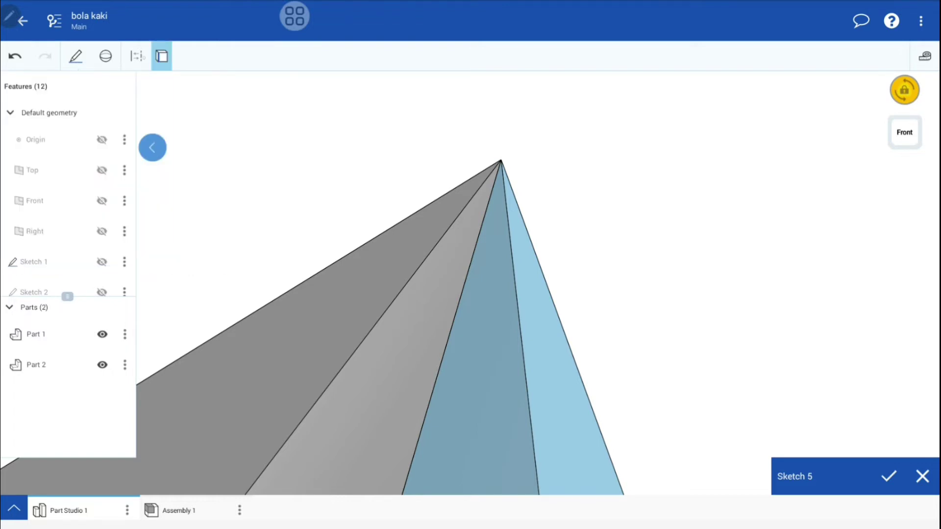
left_click(137, 56)
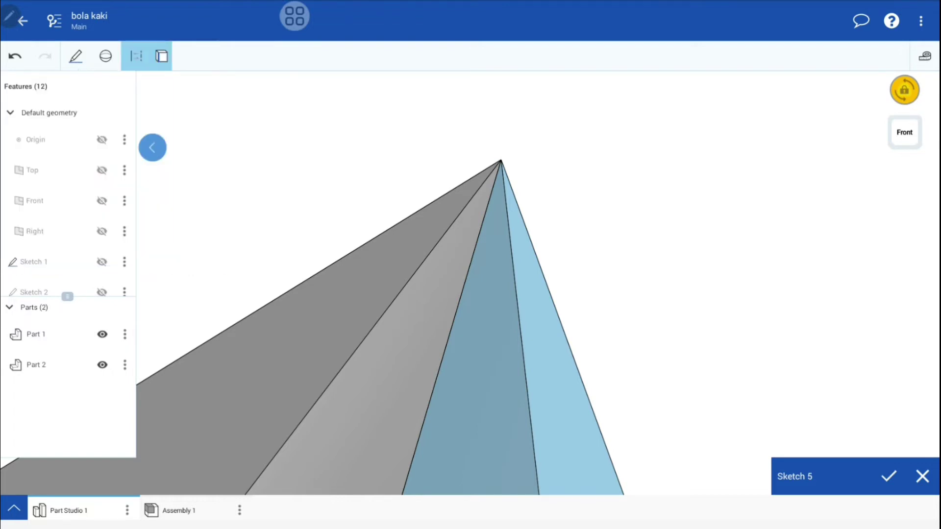
left_click(561, 318)
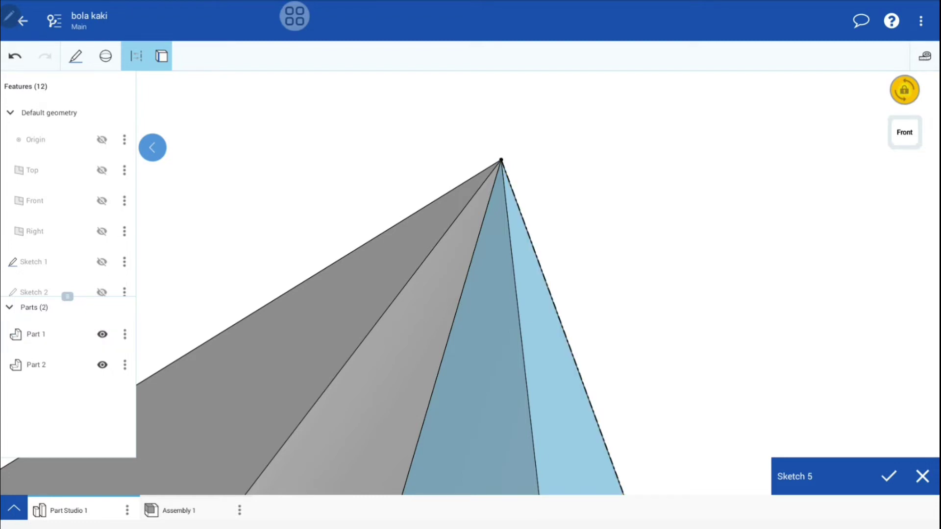
scroll(493, 201, "down", 5)
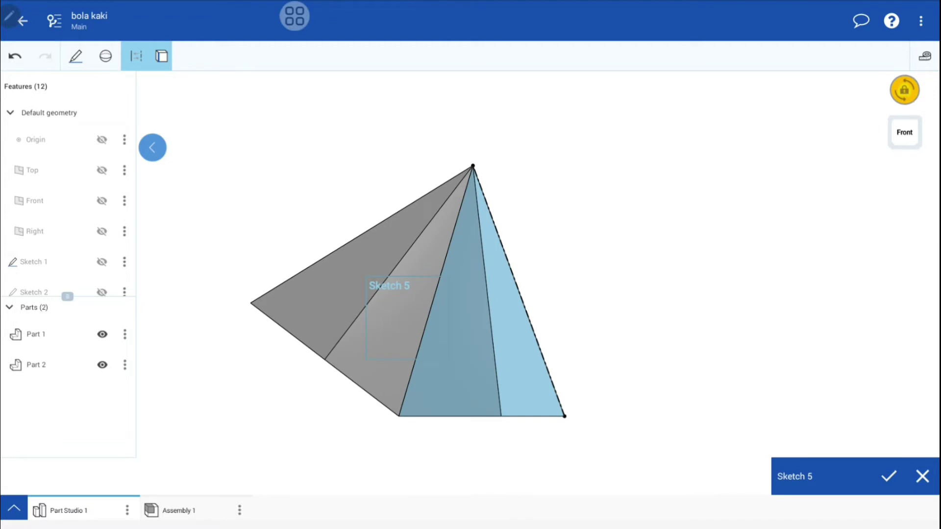
scroll(705, 359, "down", 1)
scroll(704, 359, "down", 1)
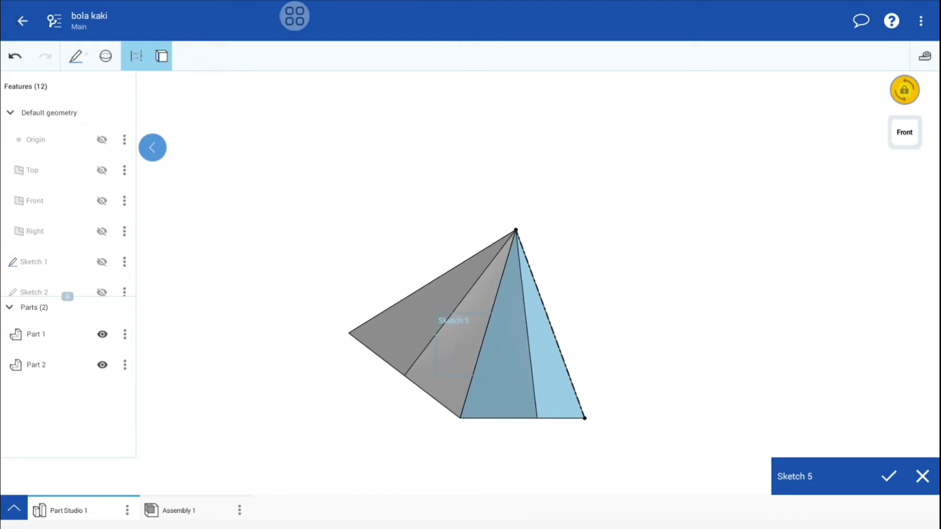
left_click(75, 56)
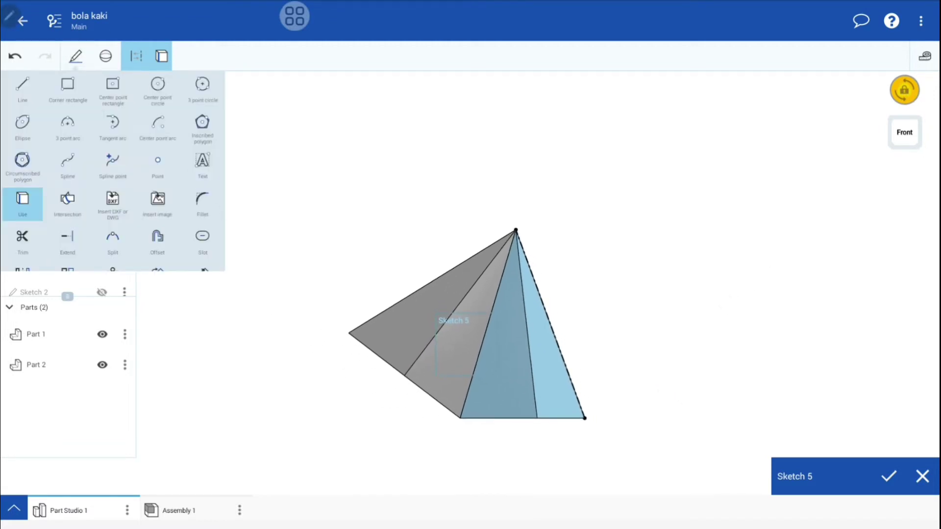
left_click(157, 86)
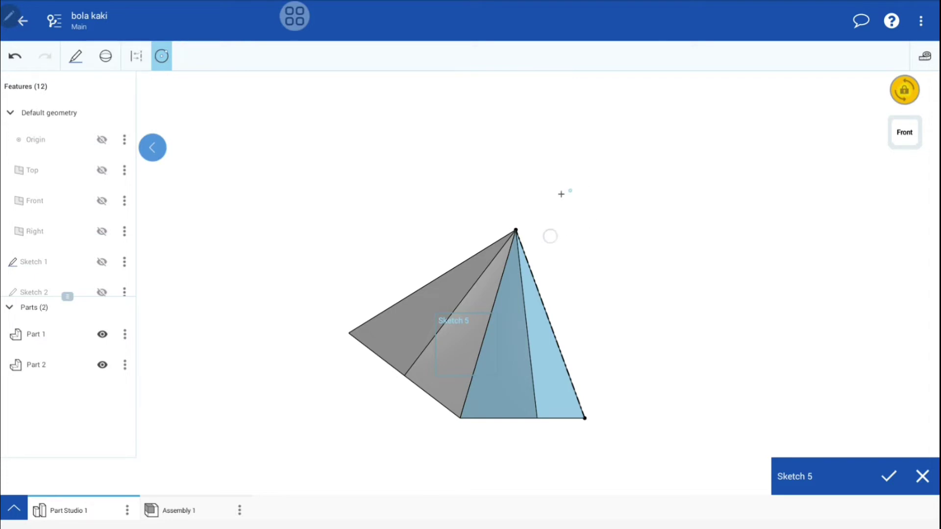
- Draw a small circle and a much larger circle, both centred on the pyramid apex
left_click(516, 230)
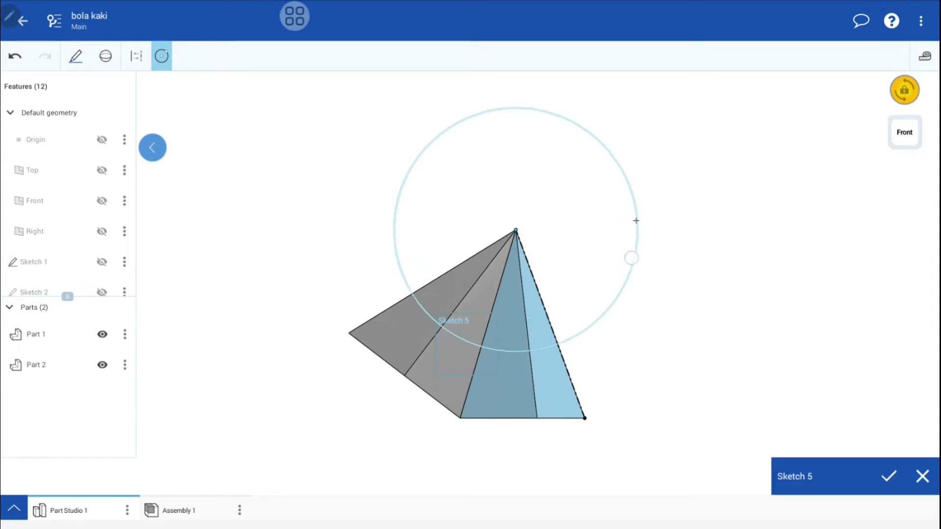
left_click(577, 260)
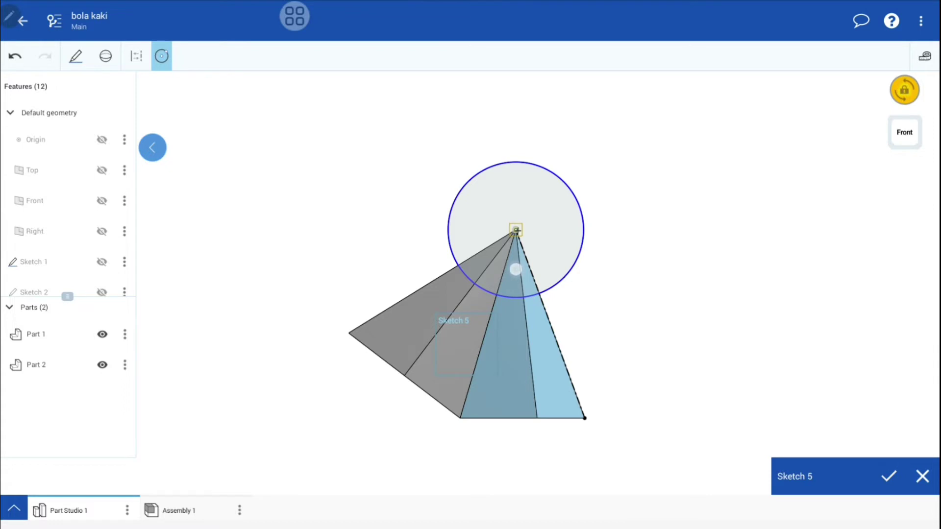
left_click(515, 230)
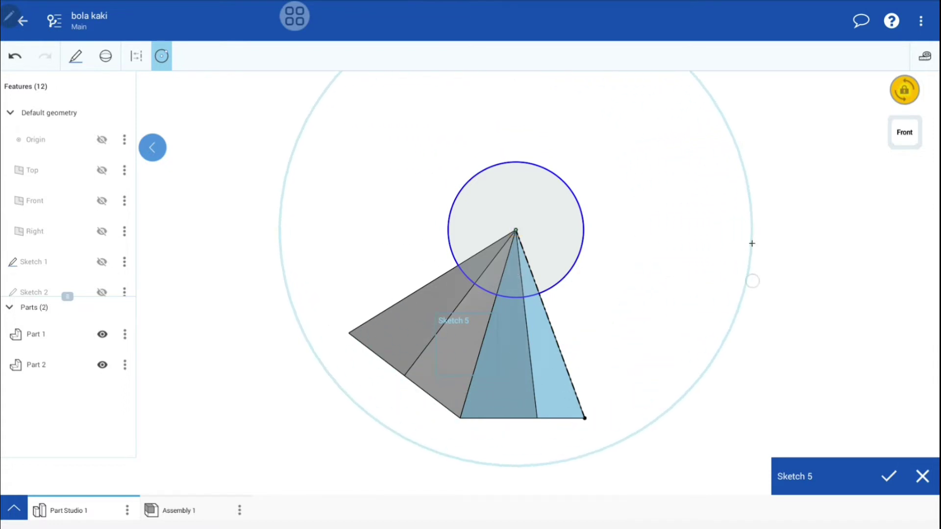
left_click(751, 277)
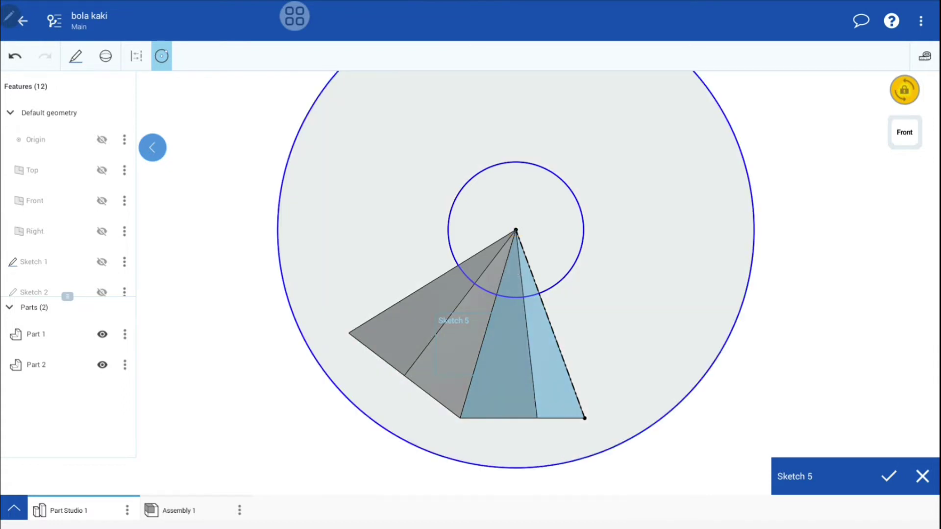
- Draw a horizontal line from the apex leftward to the large circle's edge
left_click(75, 56)
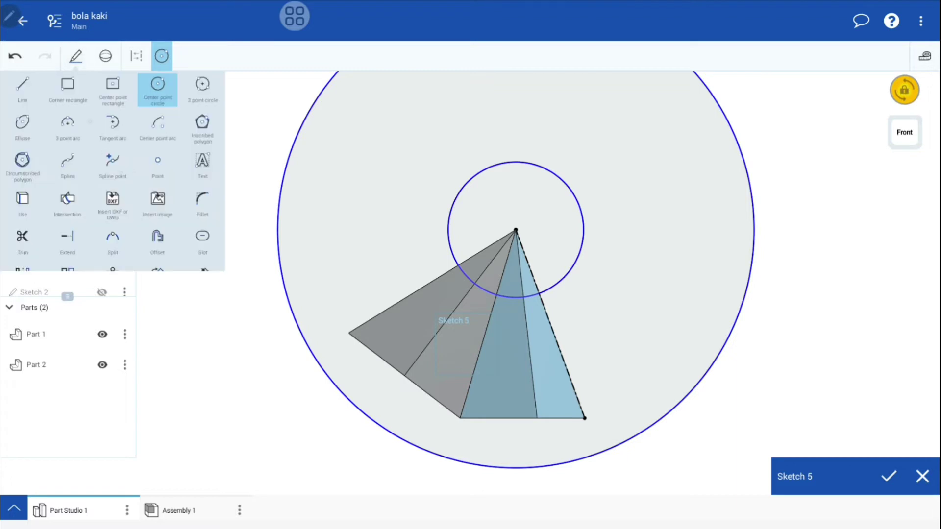
left_click(22, 84)
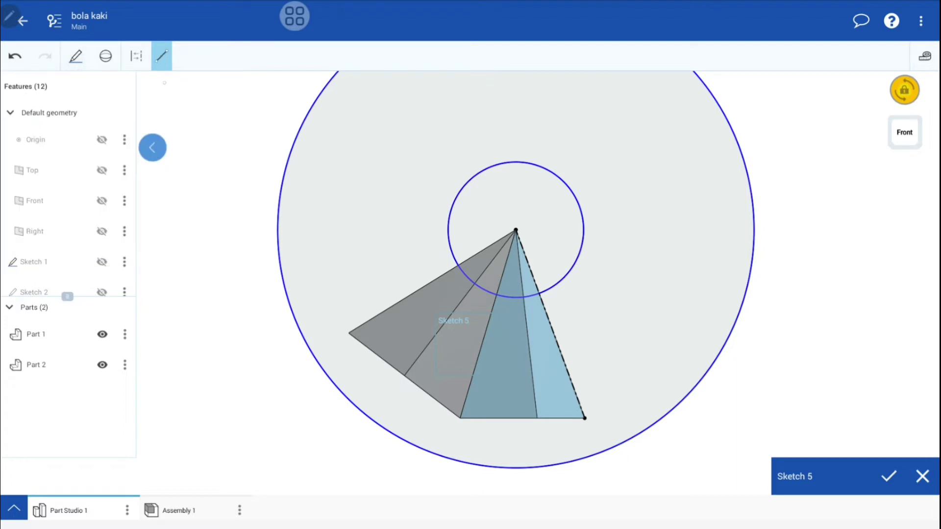
left_click_drag(513, 268, 277, 269)
- Extend the horizontal line rightward so it spans the large circle's full diameter
left_click_drag(514, 269, 746, 269)
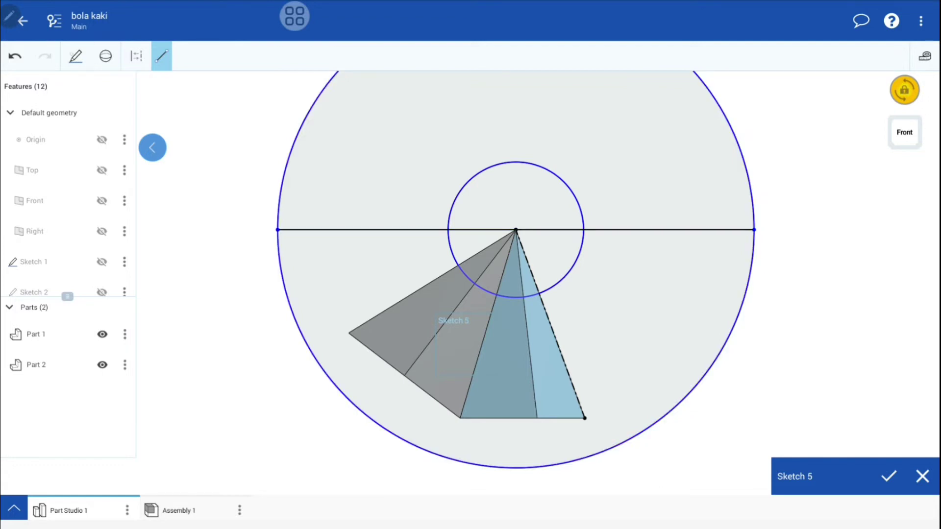
left_click(76, 56)
scroll(112, 172, "down", 3)
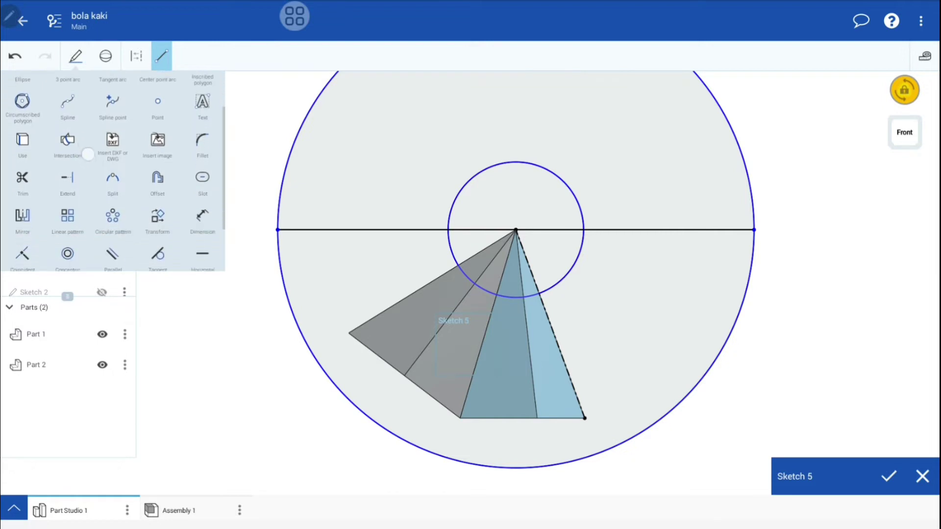
left_click(23, 181)
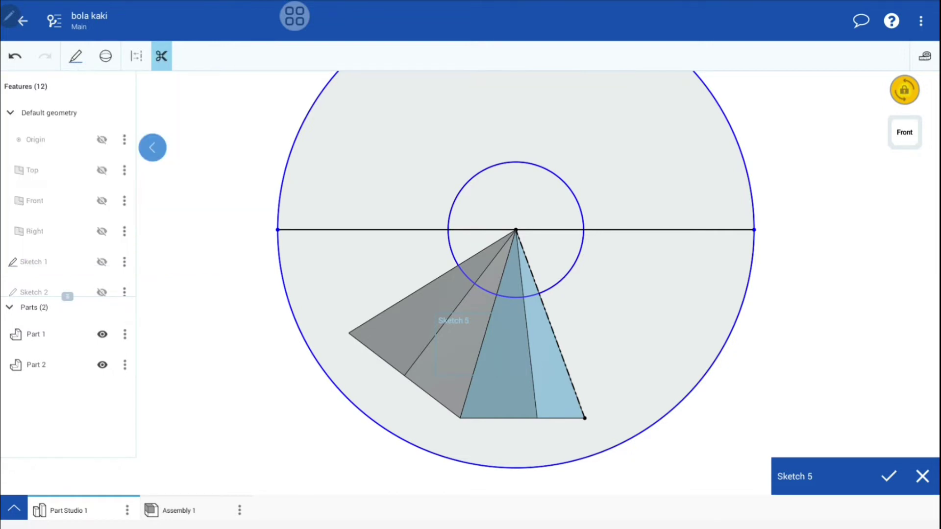
middle_click_drag(712, 246, 729, 338)
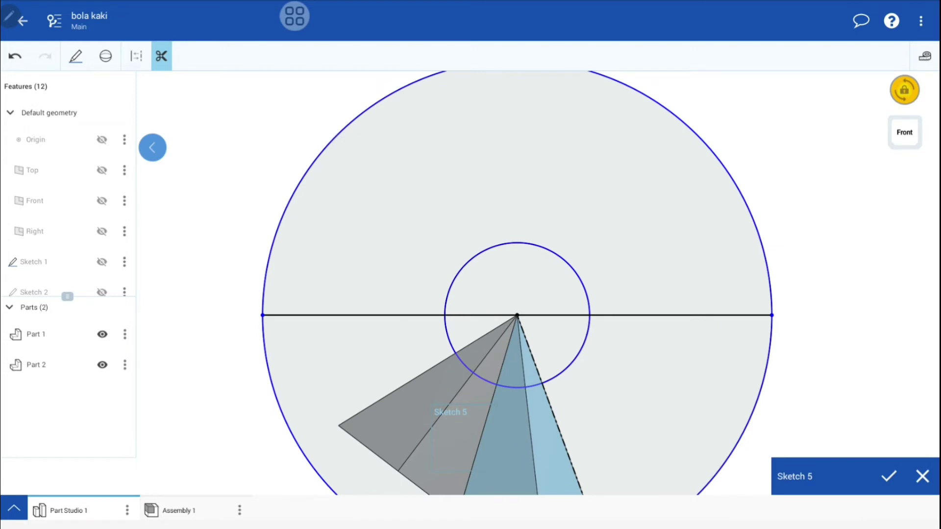
left_click(75, 56)
scroll(113, 172, "down", 3)
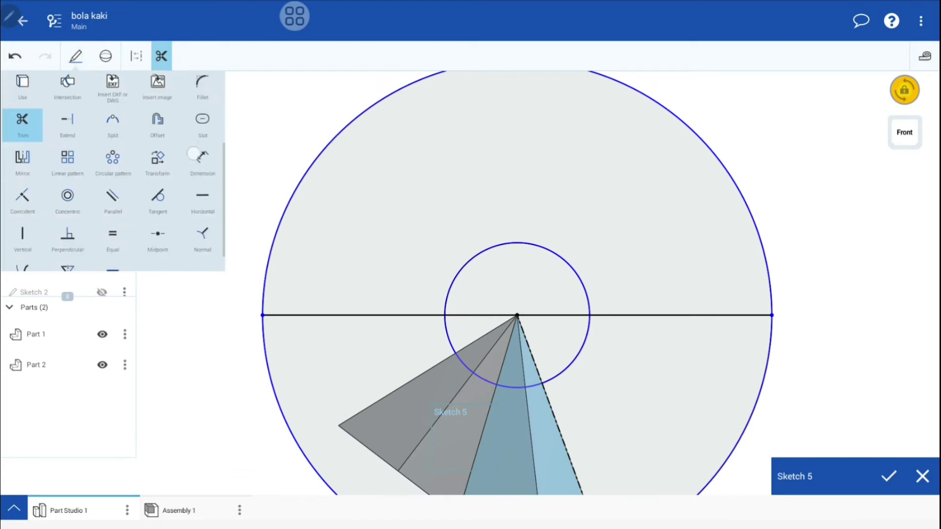
- Give the small apex circle a diameter dimension of 6
left_click(202, 142)
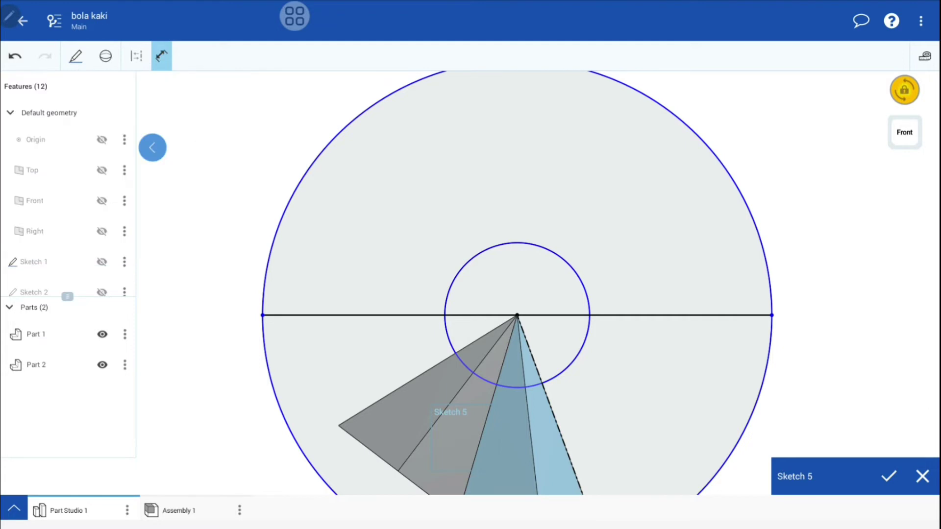
left_click(584, 289)
left_click_drag(585, 287, 650, 279)
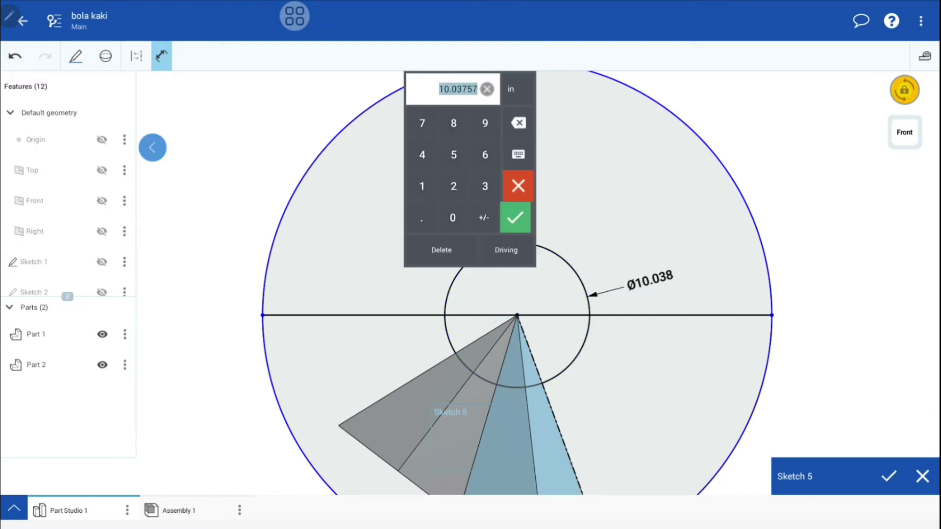
left_click(485, 154)
left_click(515, 217)
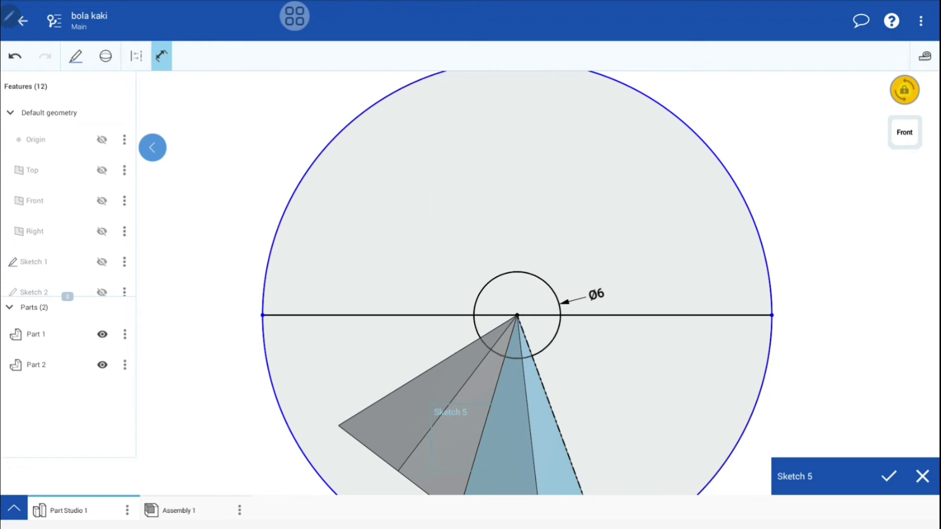
left_click(76, 56)
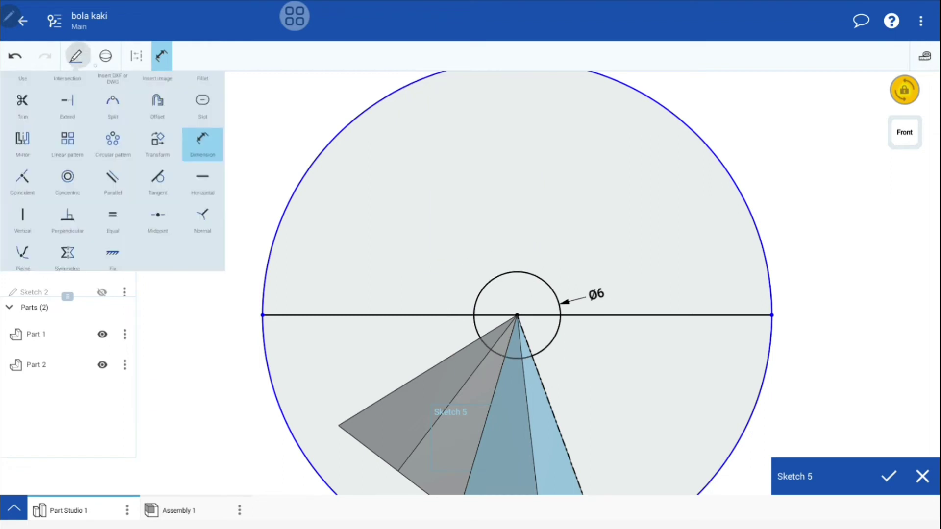
scroll(113, 171, "up", 2)
- Trim away the upper halves of the large and small circles above the horizontal line
left_click(22, 174)
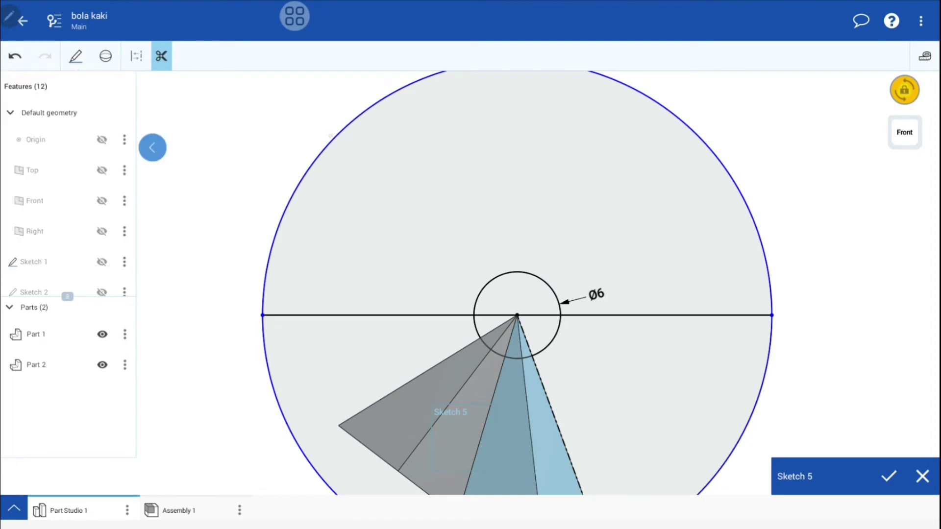
left_click(686, 125)
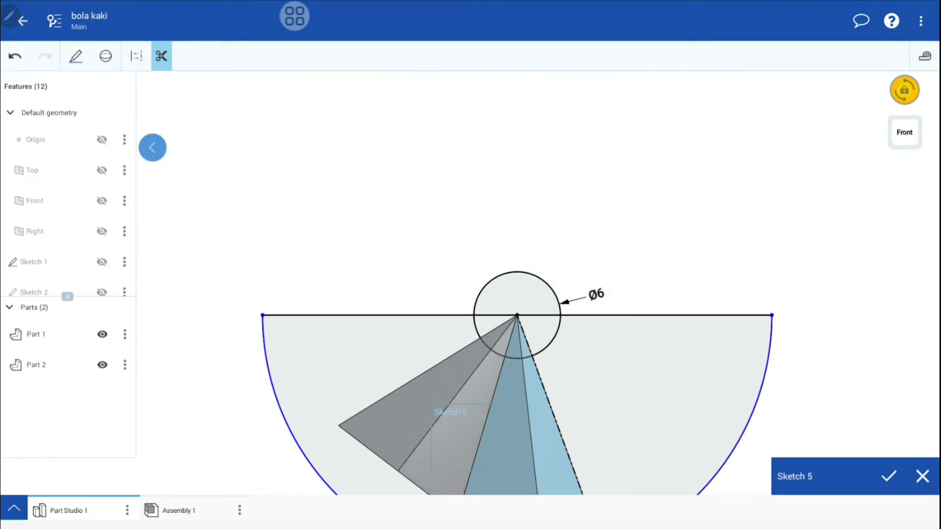
scroll(714, 318, "up", 5)
scroll(762, 318, "up", 3)
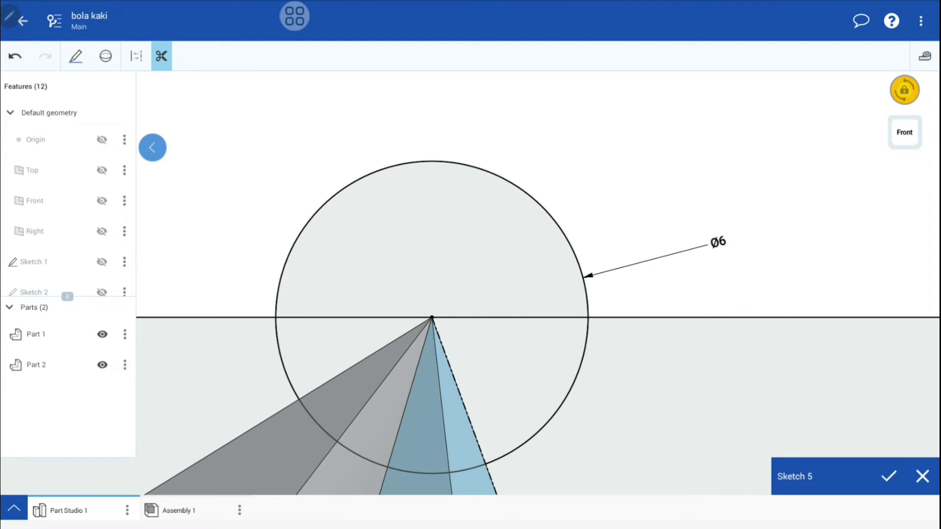
left_click(569, 241)
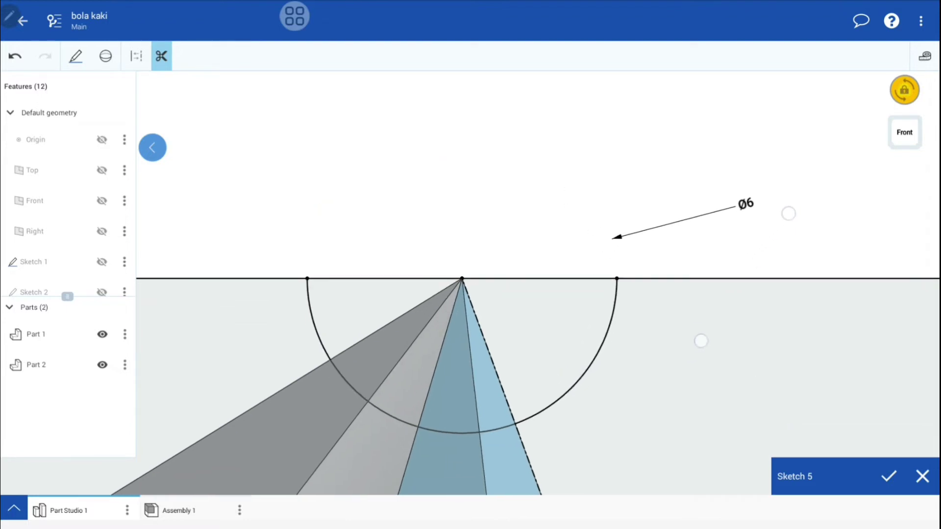
scroll(745, 276, "up", 3)
scroll(781, 244, "up", 1)
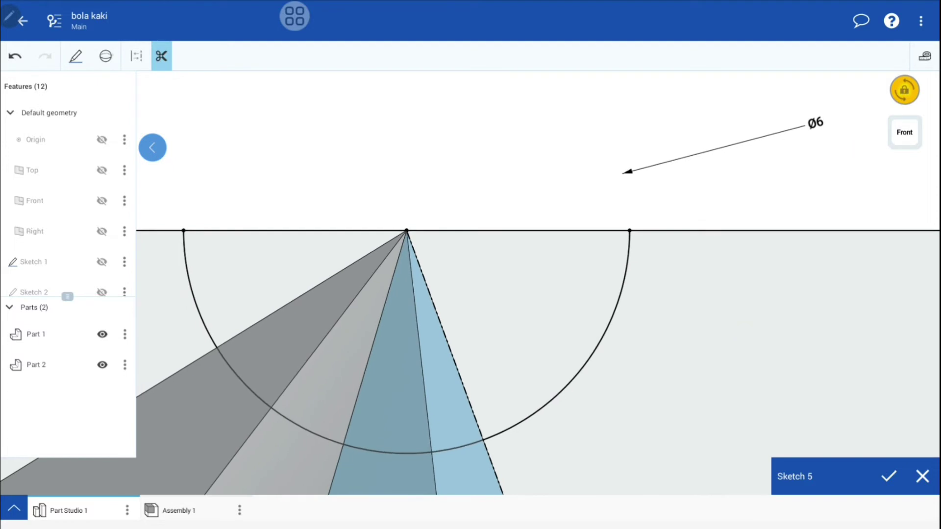
left_click(75, 56)
mouse_move(176, 127)
left_mouse_down()
mouse_move(175, 109)
mouse_move(164, 183)
left_mouse_up()
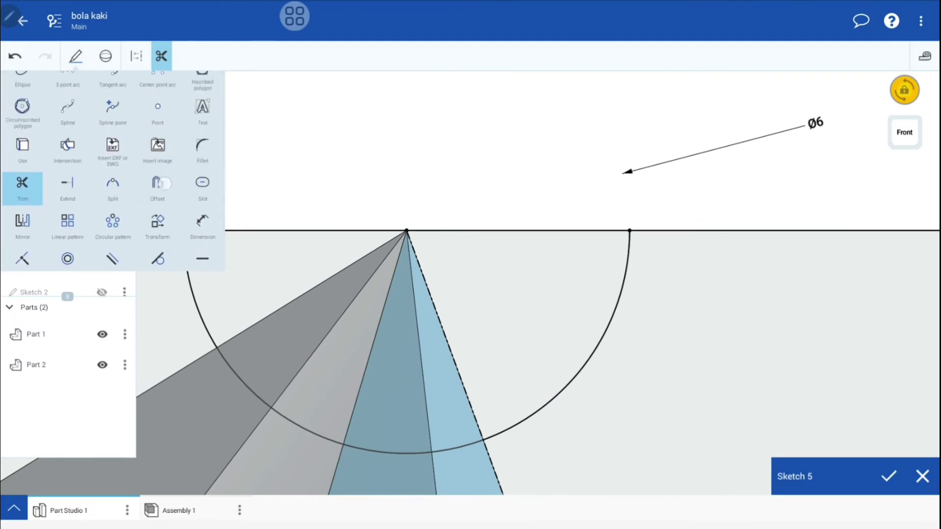
left_click(160, 184)
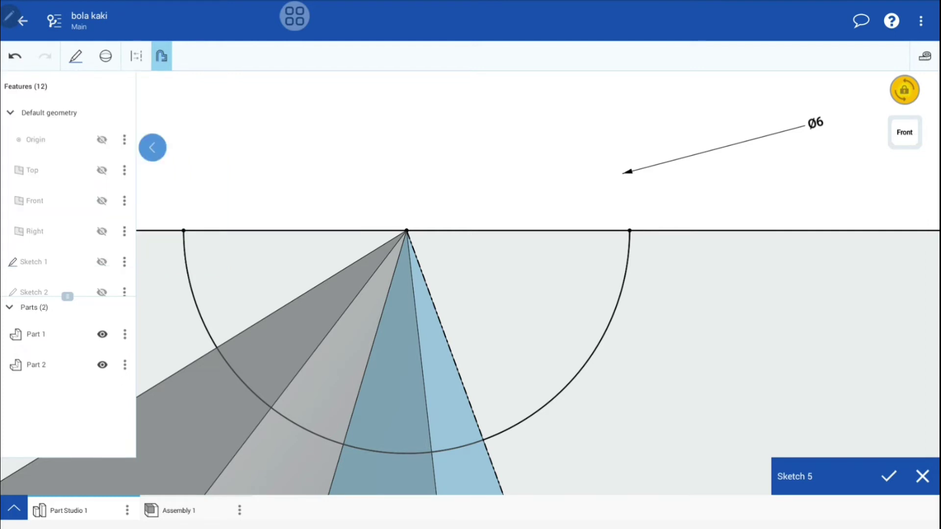
- Offset the small semicircle 0.1 inward to create the first inner arc
left_click(406, 453)
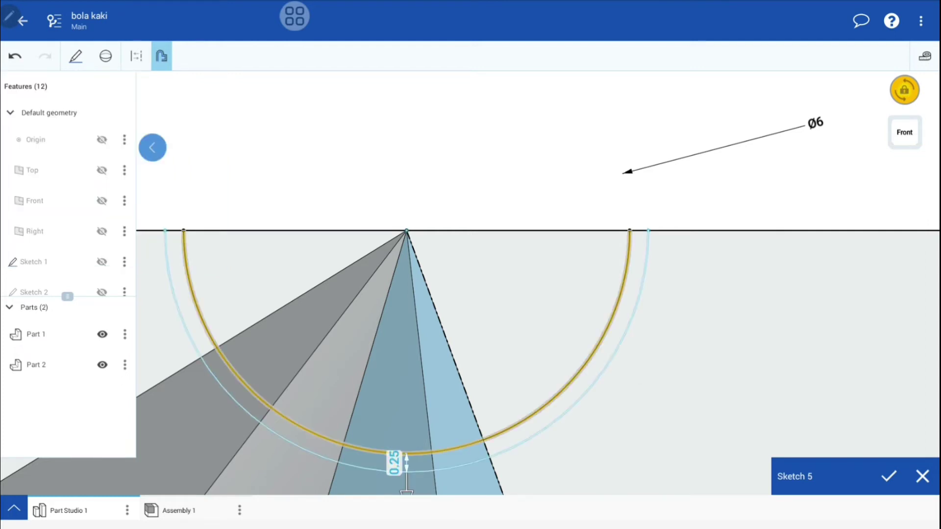
left_click_drag(725, 315, 773, 265)
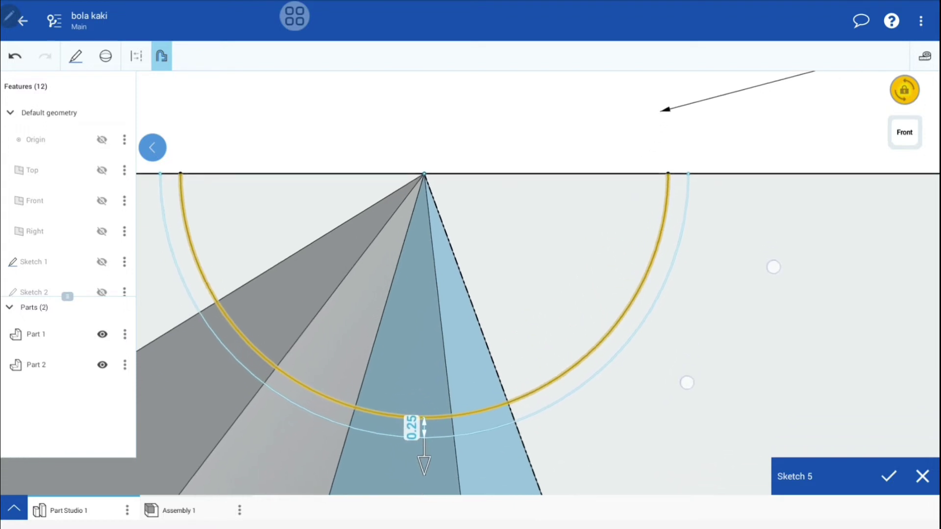
left_click(422, 464)
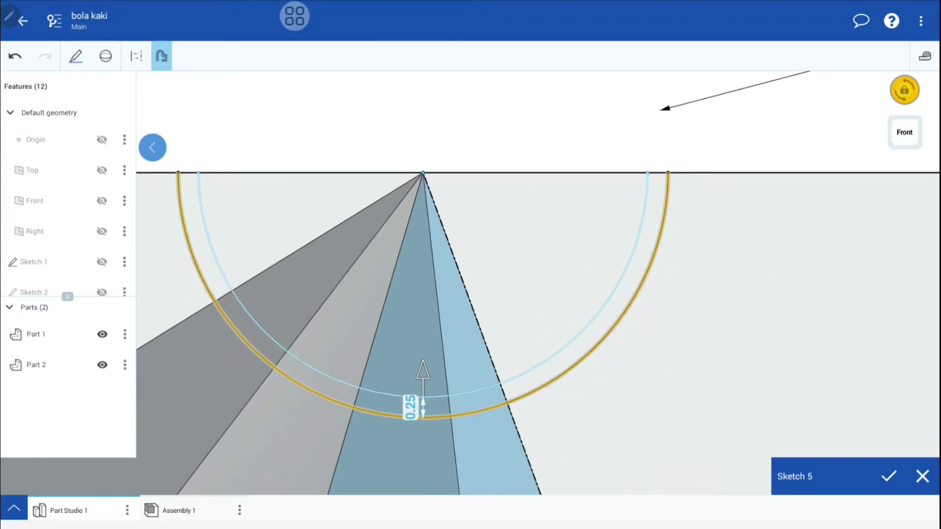
left_click_drag(410, 406, 659, 407)
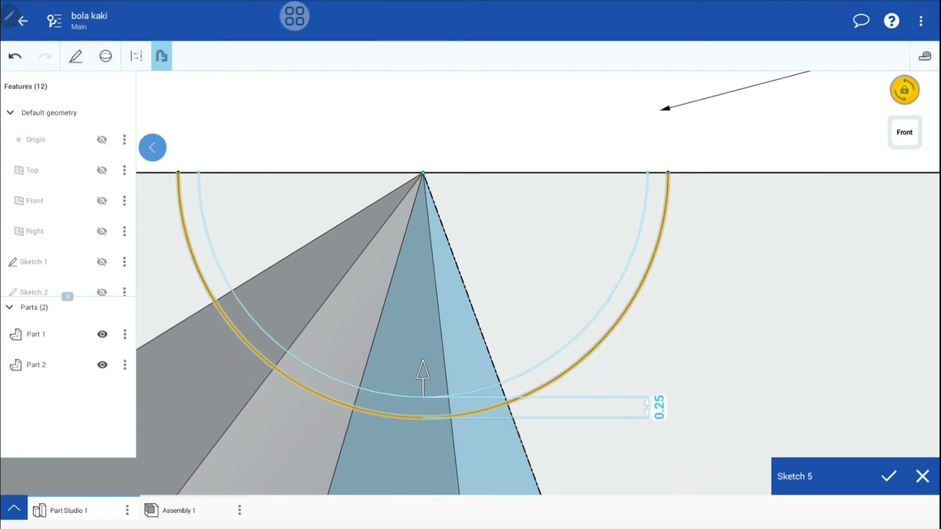
left_click(659, 407)
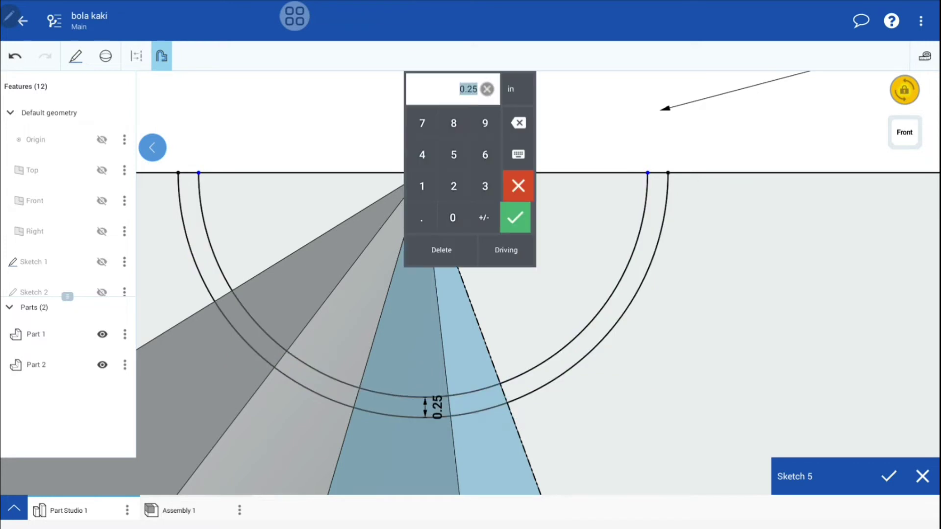
type("0.1")
key("Return")
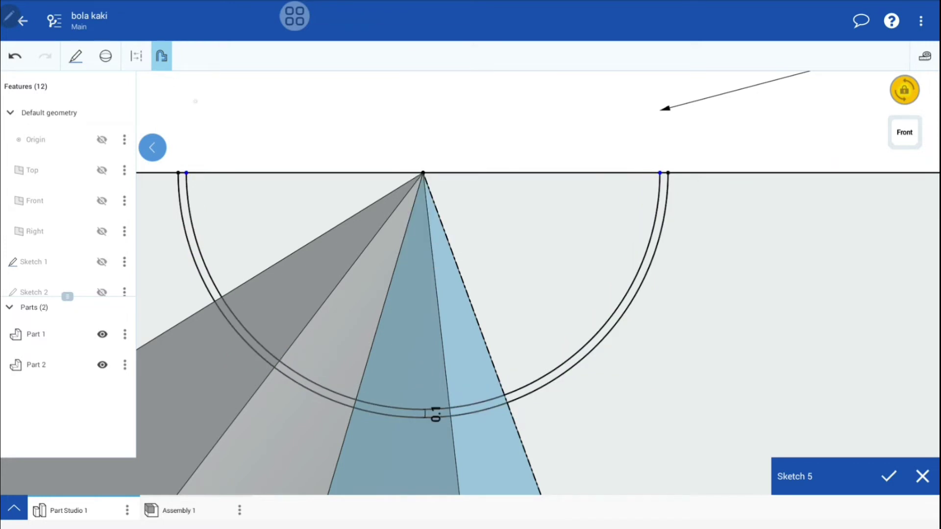
left_click_drag(436, 414, 647, 416)
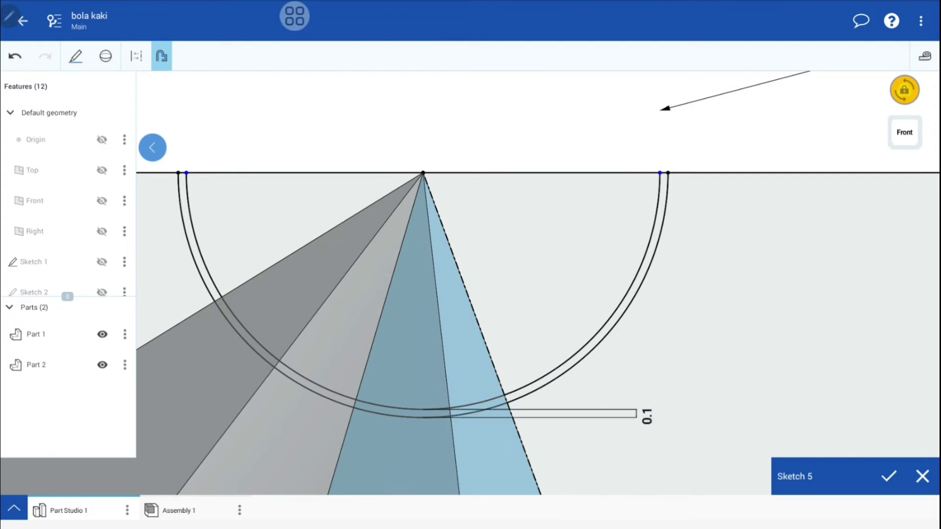
- Offset the new inner arc another 0.1 inward for a second arc
left_click(554, 367)
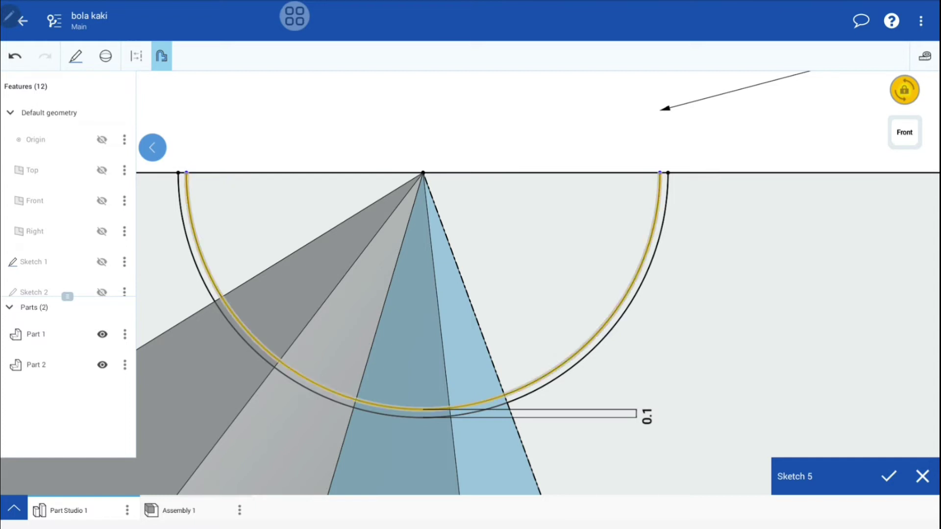
left_click(423, 458)
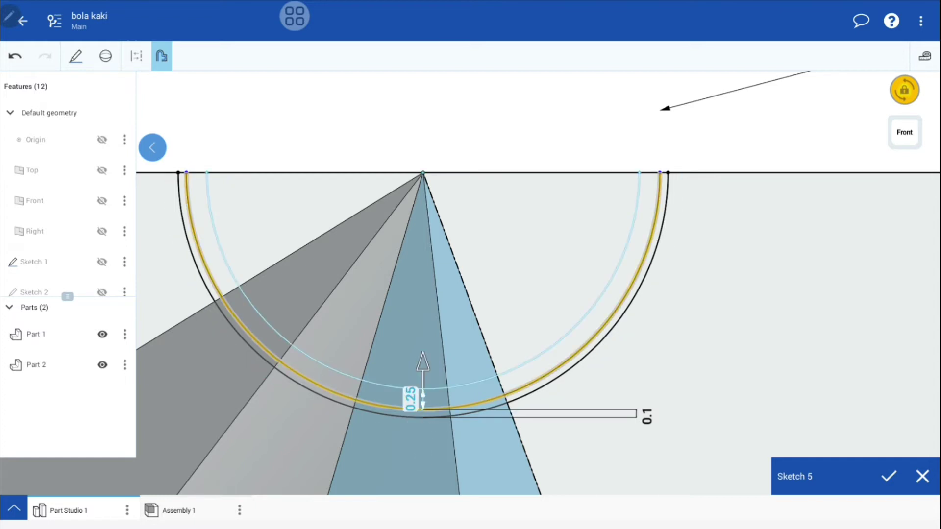
left_click(599, 394)
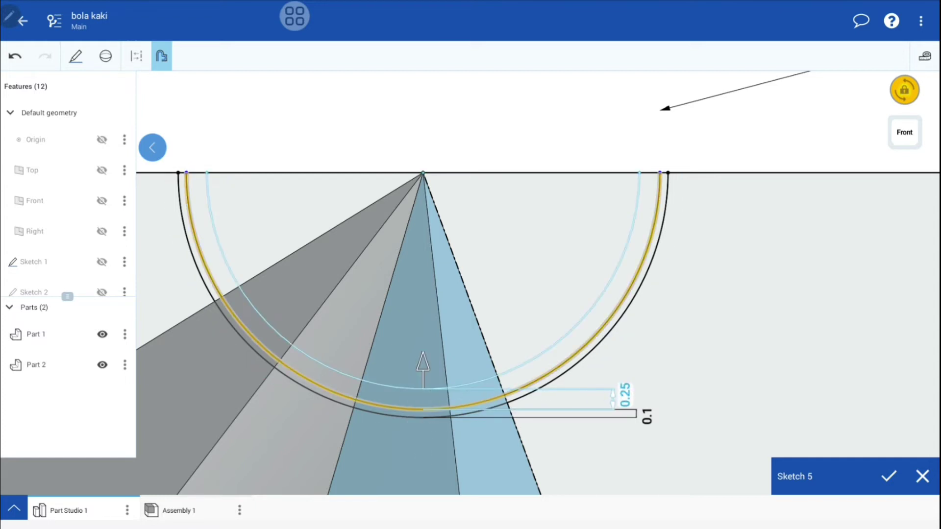
left_click(625, 395)
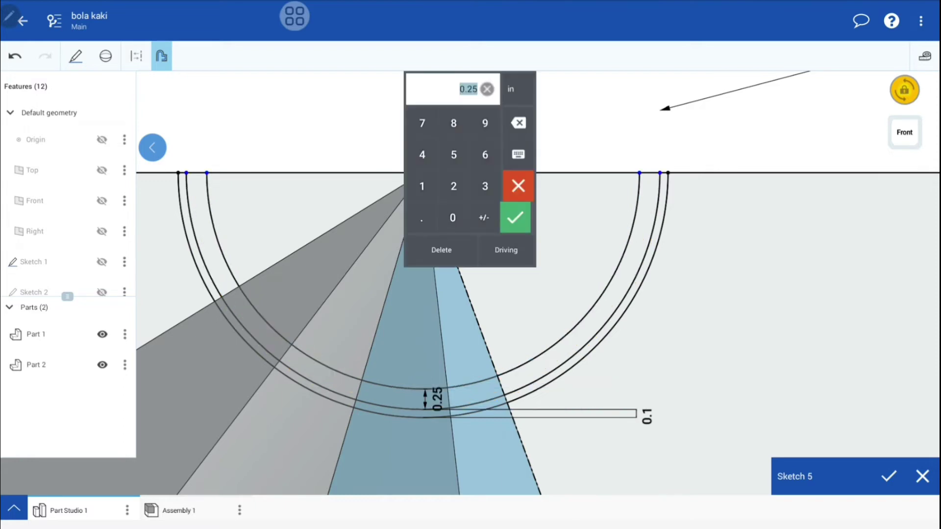
type("0.1")
left_click(515, 217)
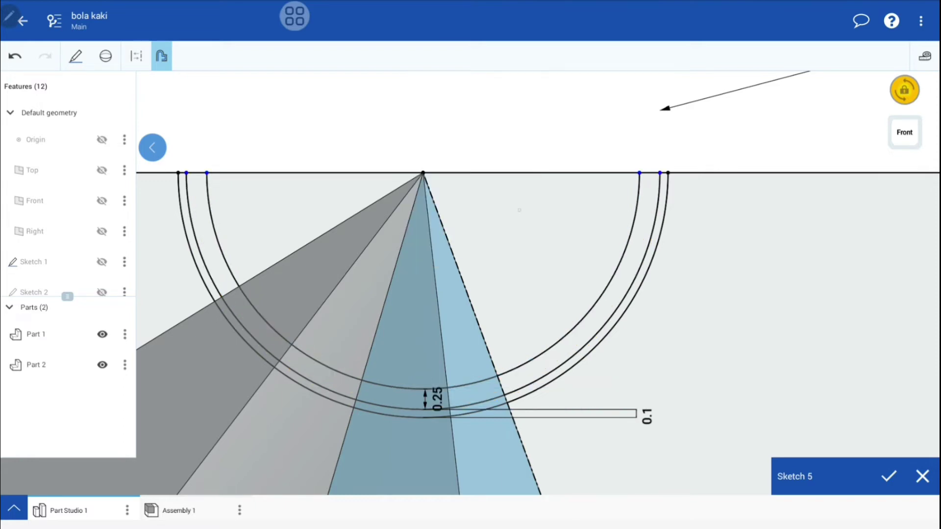
left_click_drag(435, 406, 683, 406)
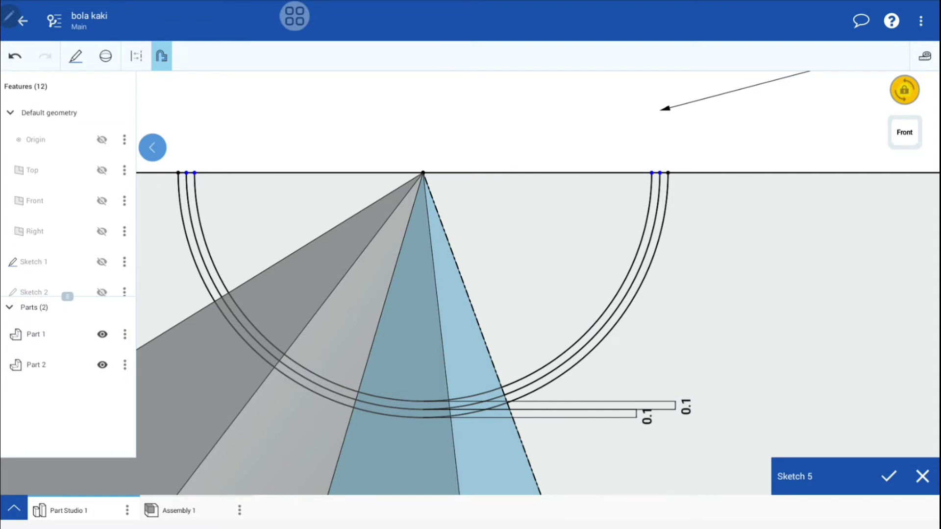
- Add a third arc offset 0.1 inward from the innermost arc
left_click(545, 365)
left_click(423, 448)
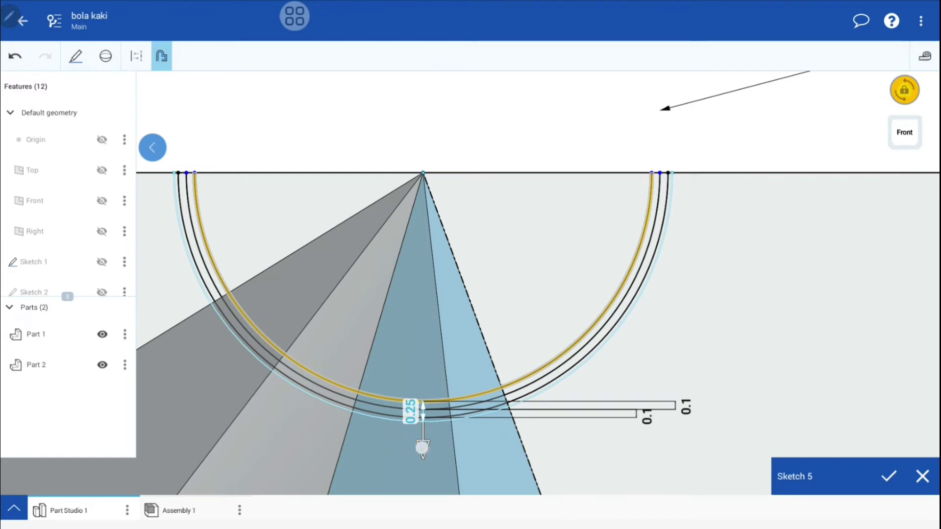
left_click_drag(411, 391, 645, 382)
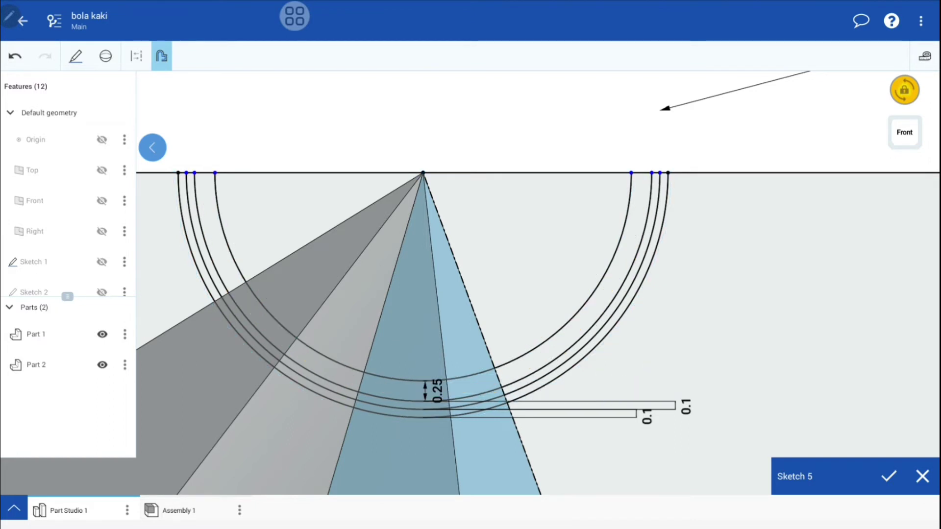
type("0.1")
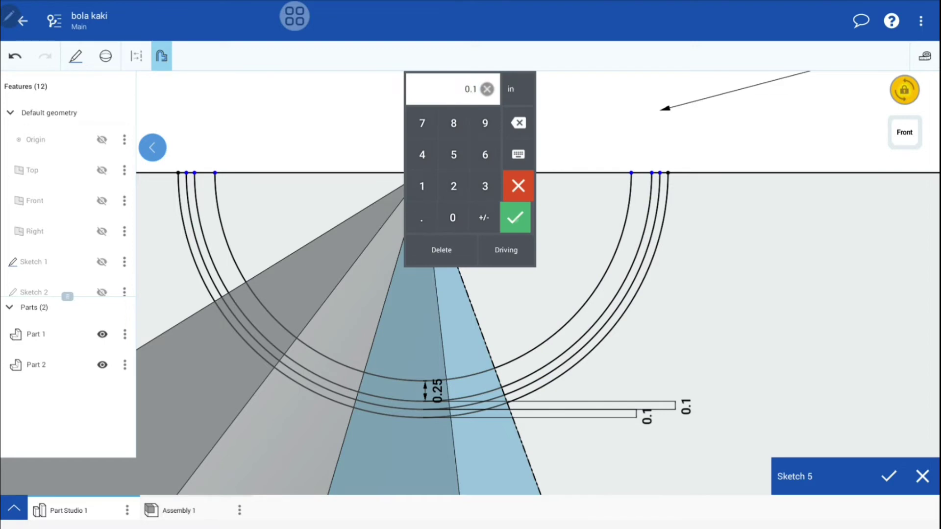
left_click(514, 217)
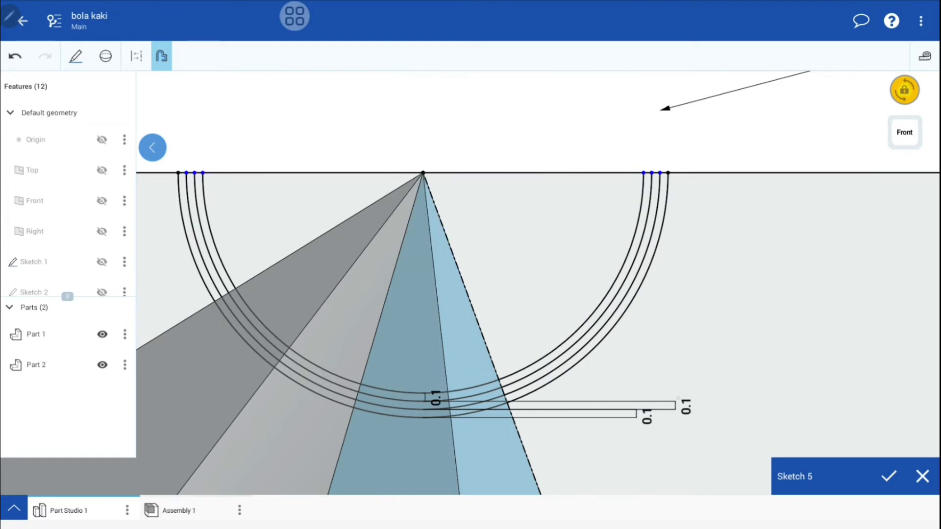
left_click_drag(436, 396, 740, 399)
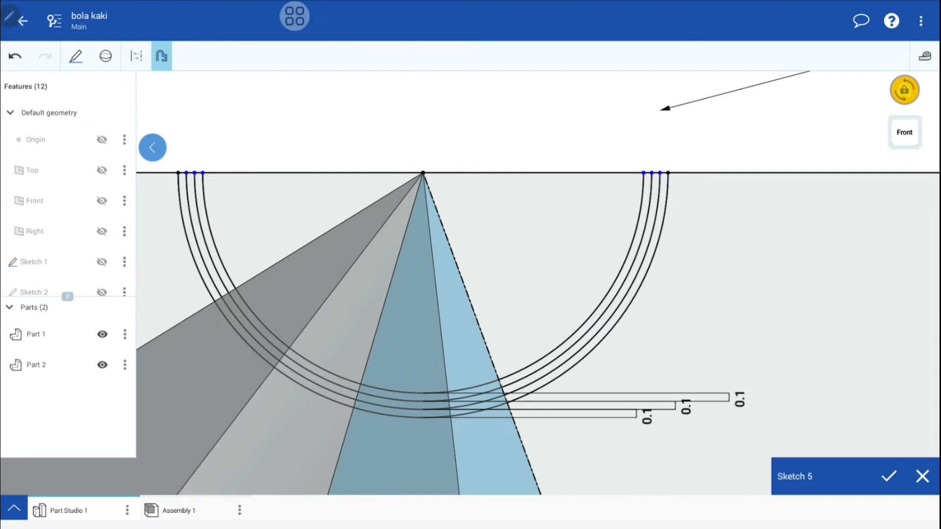
left_click(865, 475)
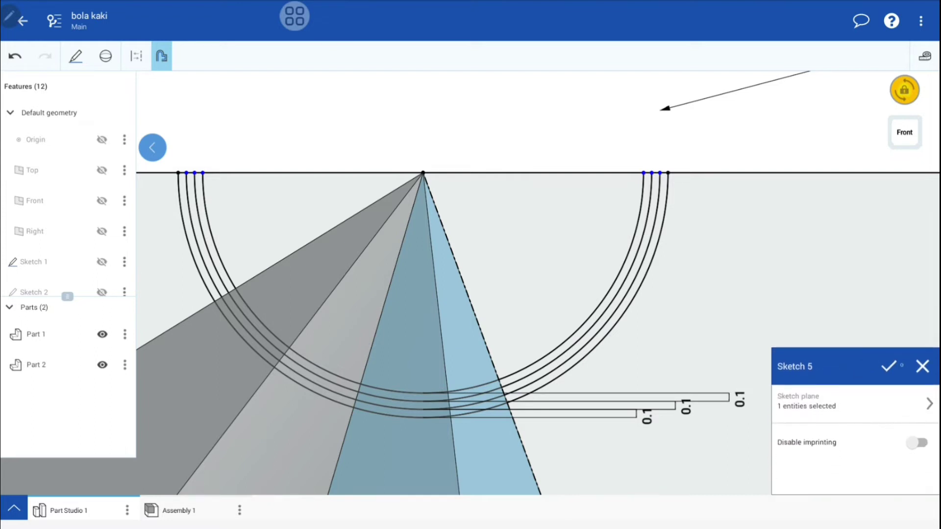
- Accept Sketch 5 and orbit out to inspect the pyramid's solid faces
left_click(887, 365)
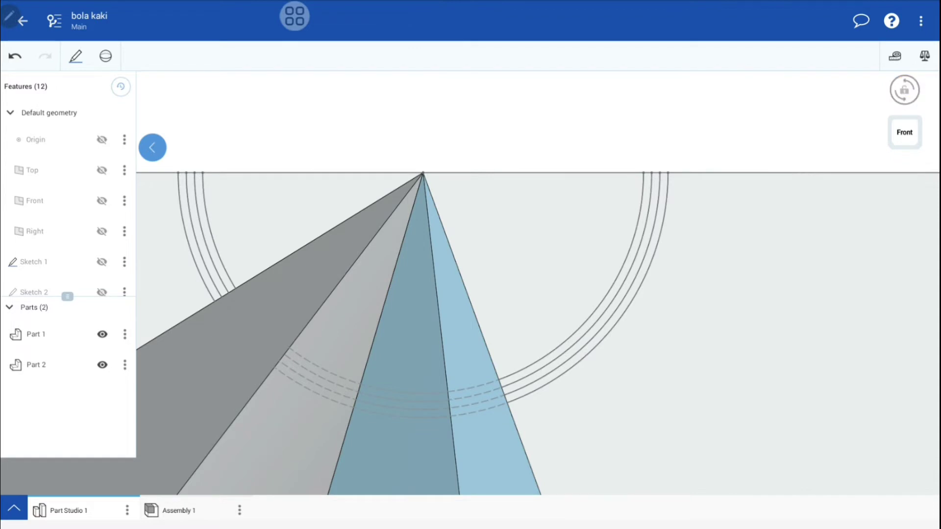
scroll(688, 353, "down", 3)
scroll(639, 306, "down", 3)
scroll(637, 294, "down", 2)
scroll(632, 267, "down", 2)
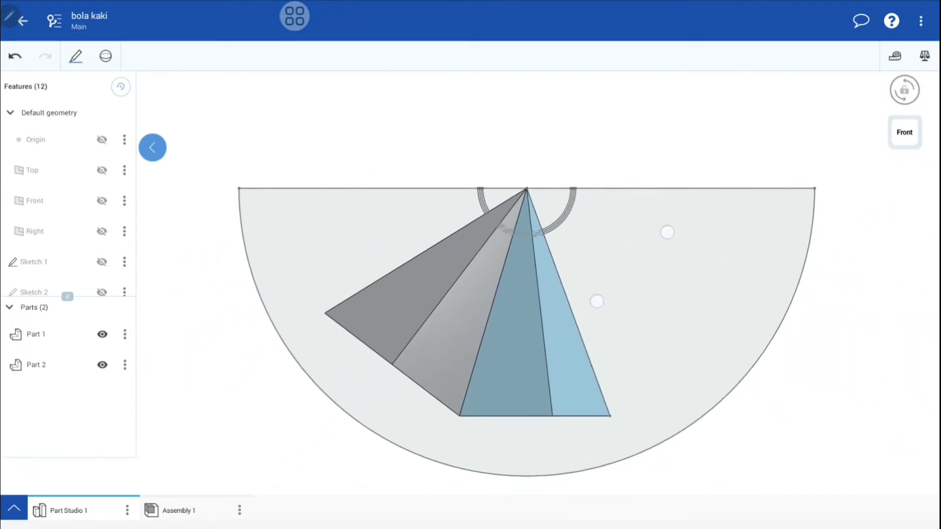
scroll(631, 266, "down", 1)
mouse_move(758, 423)
left_mouse_down()
mouse_move(870, 437)
mouse_move(720, 429)
mouse_move(796, 424)
mouse_move(782, 414)
left_mouse_up()
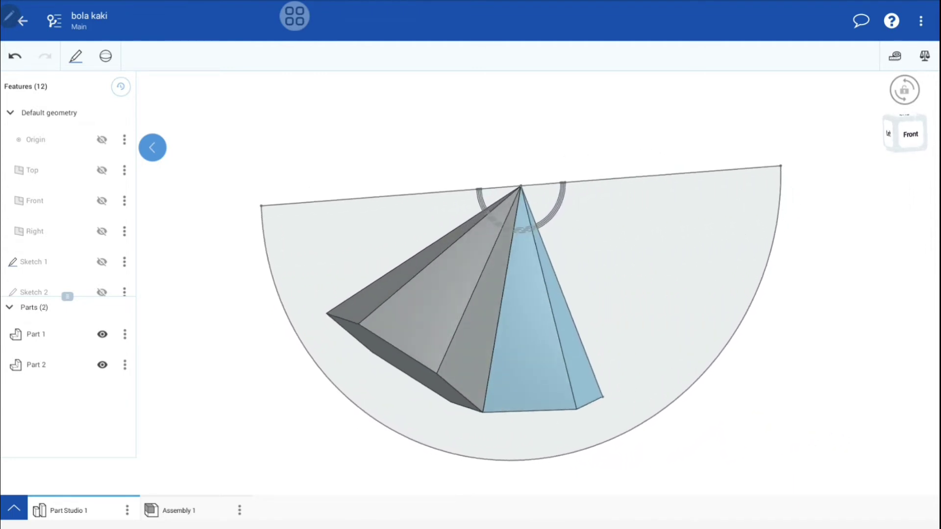
- Zoom in on the apex and its arcs, then start a new Revolve feature
scroll(582, 315, "up", 3)
scroll(597, 313, "up", 2)
scroll(641, 341, "up", 2)
scroll(700, 336, "up", 3)
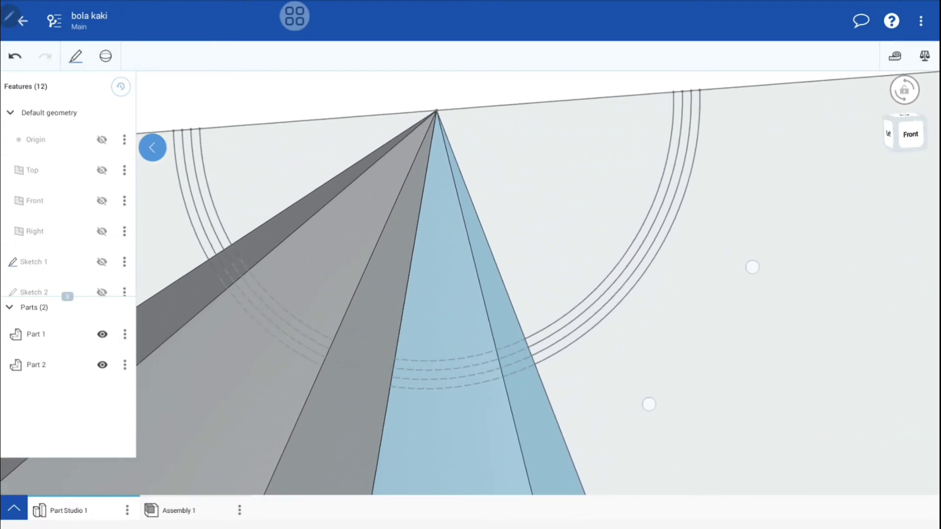
scroll(752, 267, "up", 1)
scroll(761, 283, "up", 1)
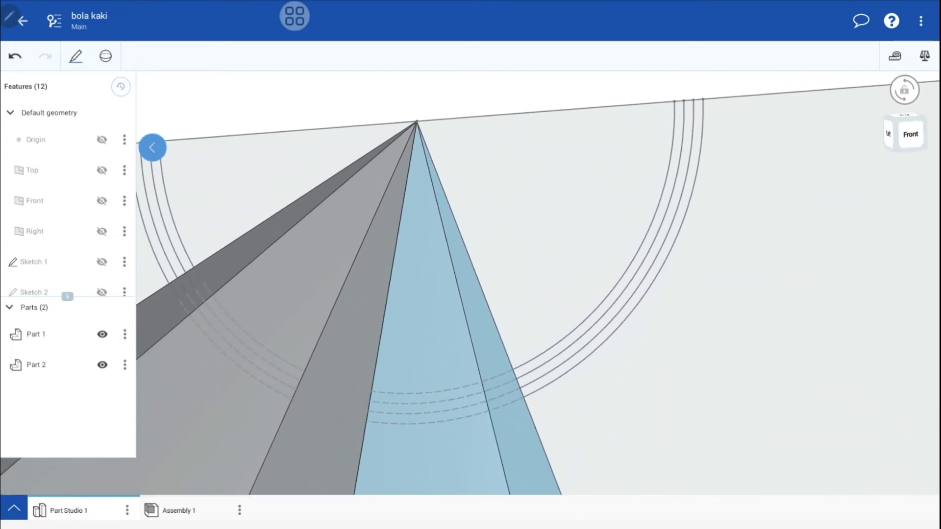
mouse_move(721, 243)
middle_mouse_down()
mouse_move(678, 269)
mouse_move(634, 273)
middle_mouse_up()
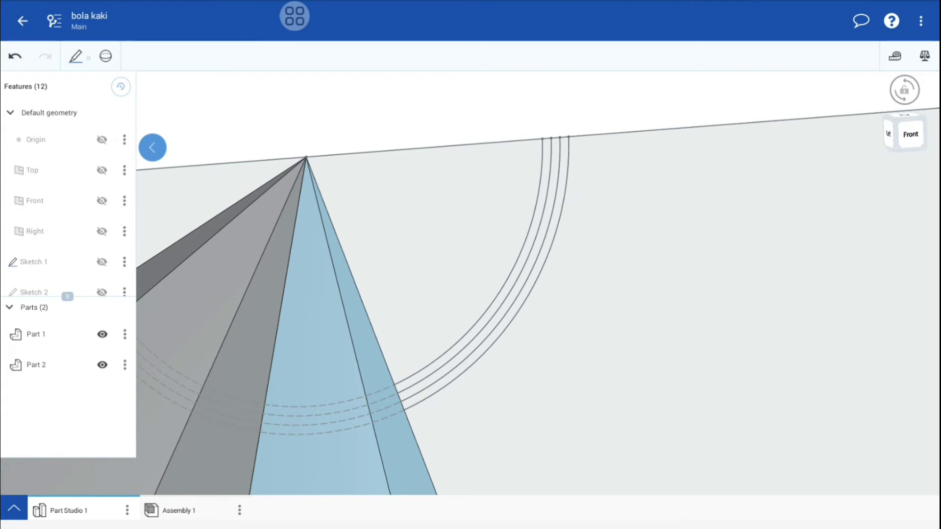
left_click(105, 56)
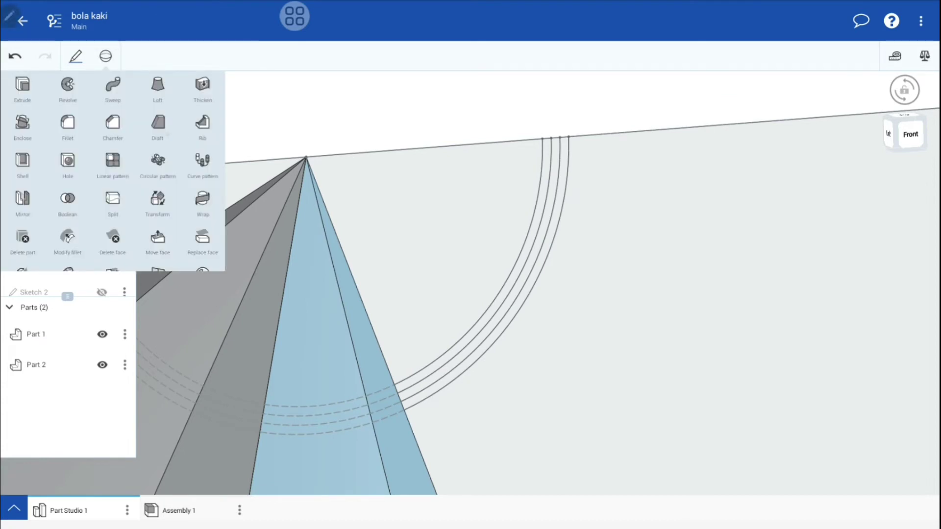
left_click(68, 85)
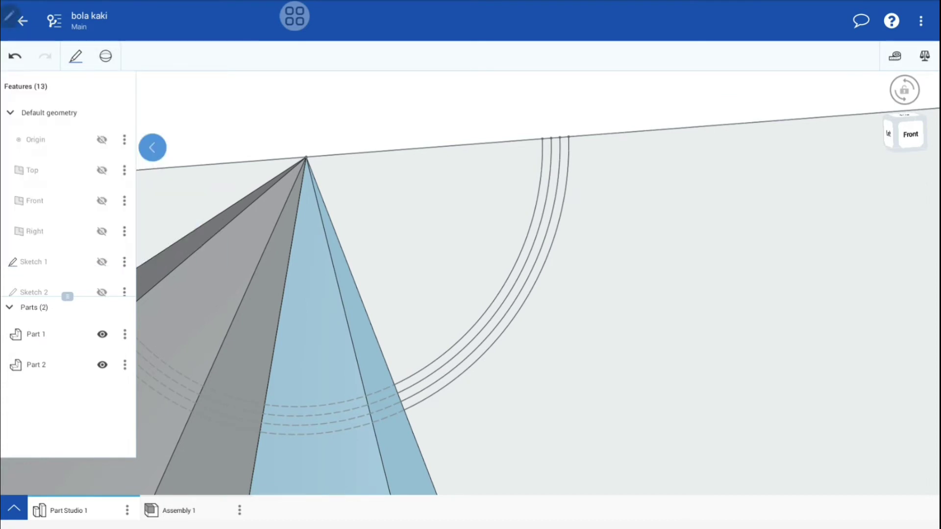
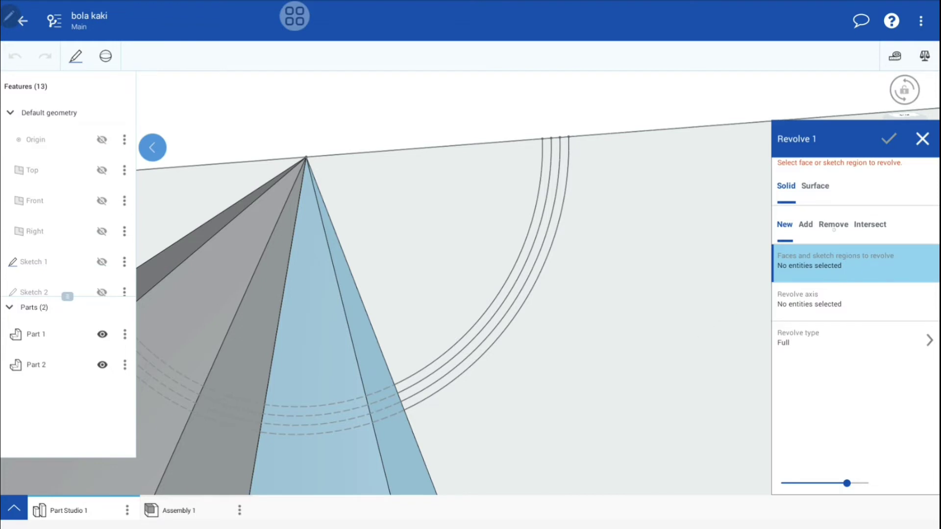
- Cut away the region outside the outer arc with a full Remove revolve about the top line, merged with all
left_click(833, 225)
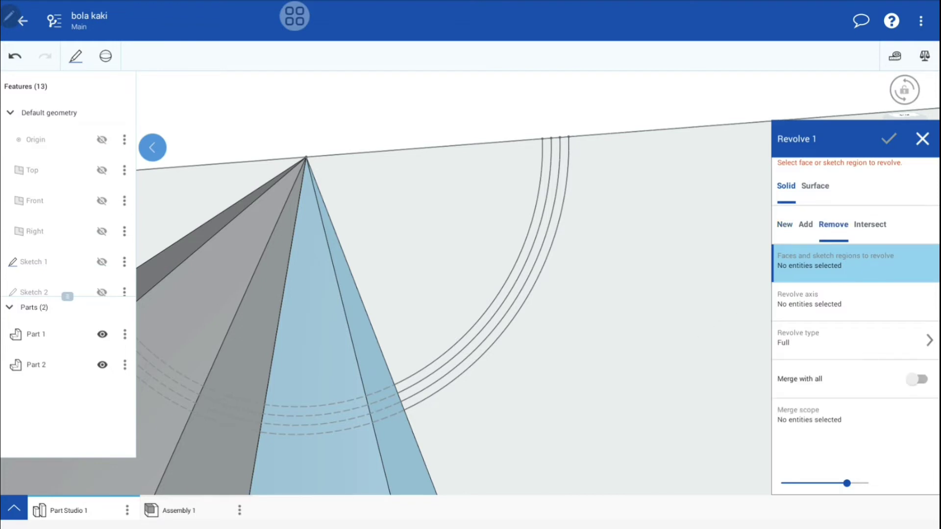
left_click(915, 379)
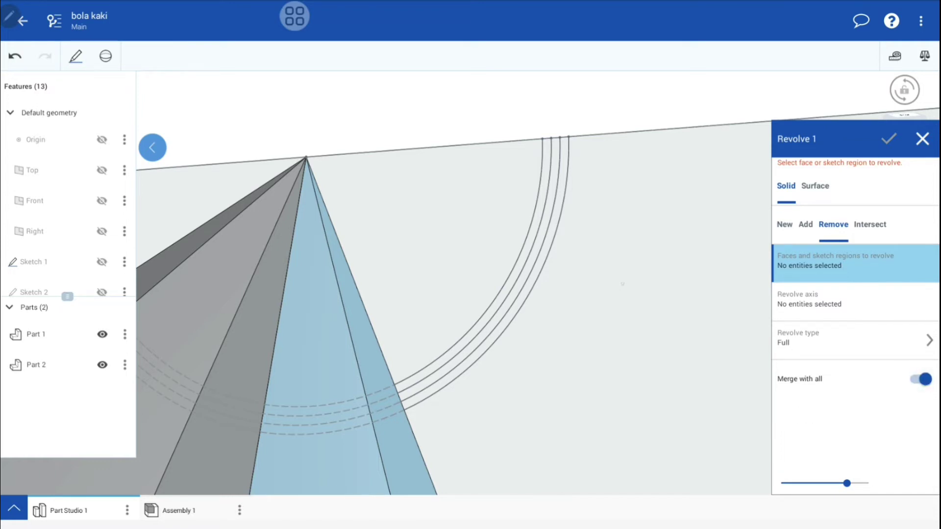
left_click(631, 273)
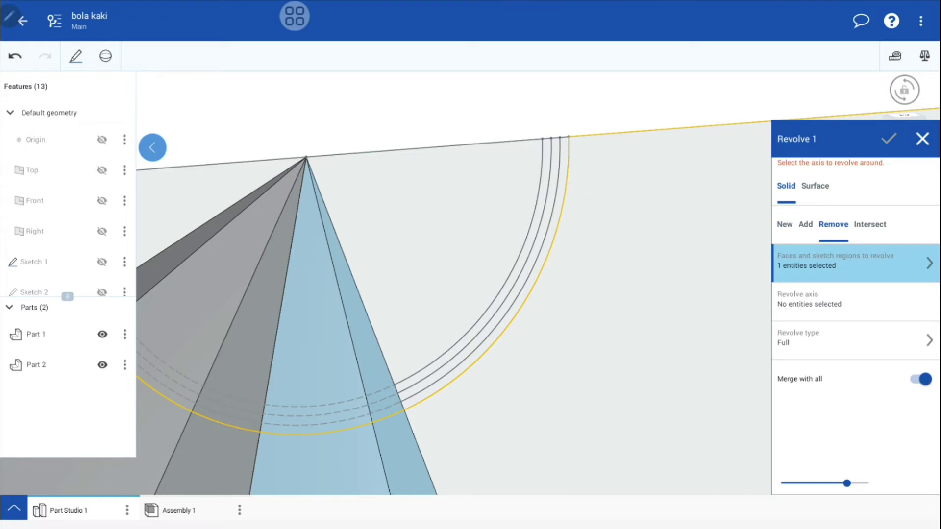
mouse_move(526, 406)
left_mouse_down()
mouse_move(528, 385)
mouse_move(511, 362)
mouse_move(478, 445)
left_mouse_up()
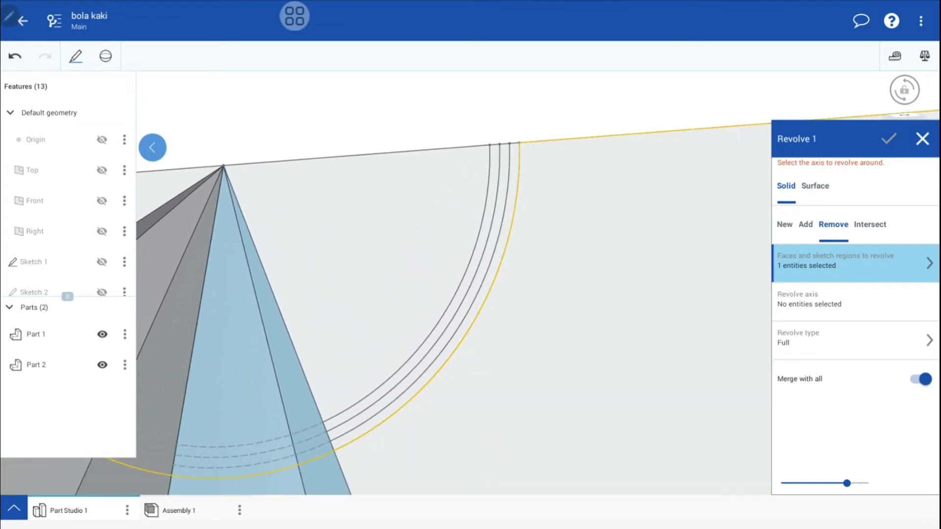
left_click(843, 300)
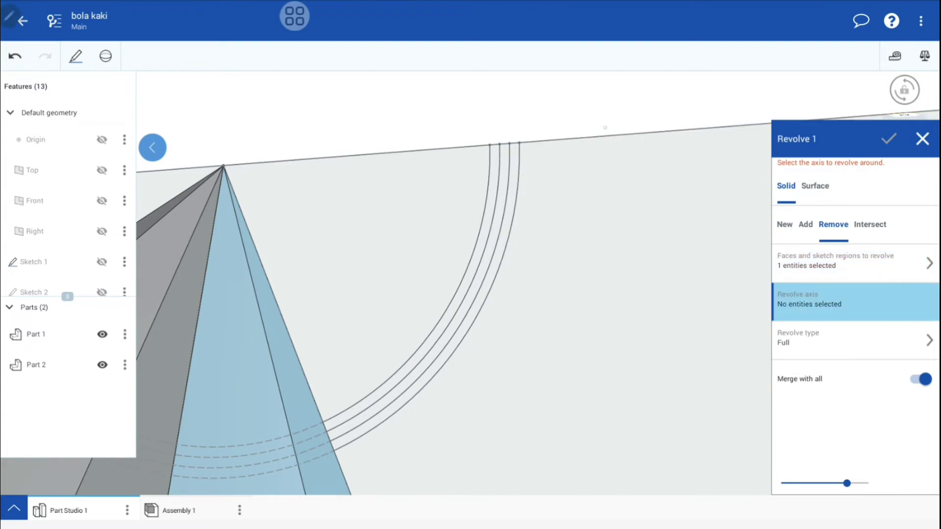
left_click(620, 136)
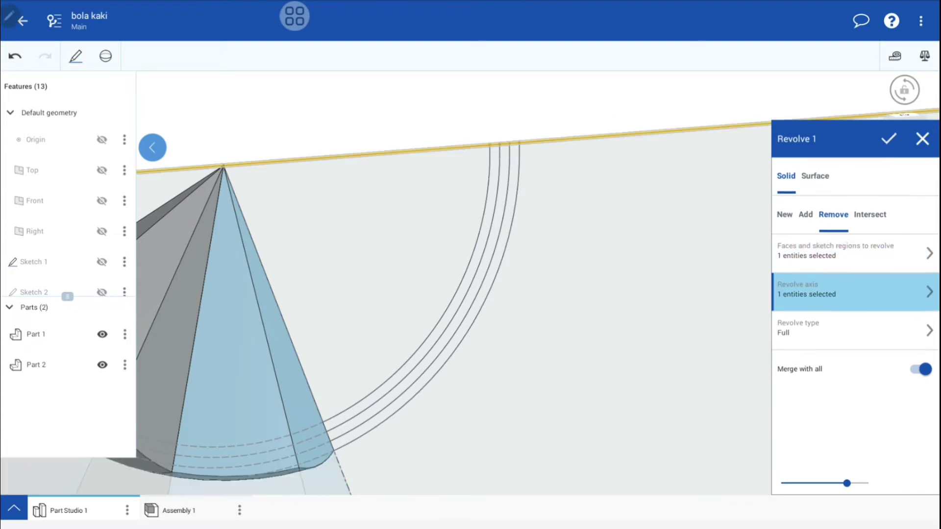
left_click_drag(617, 229, 676, 168)
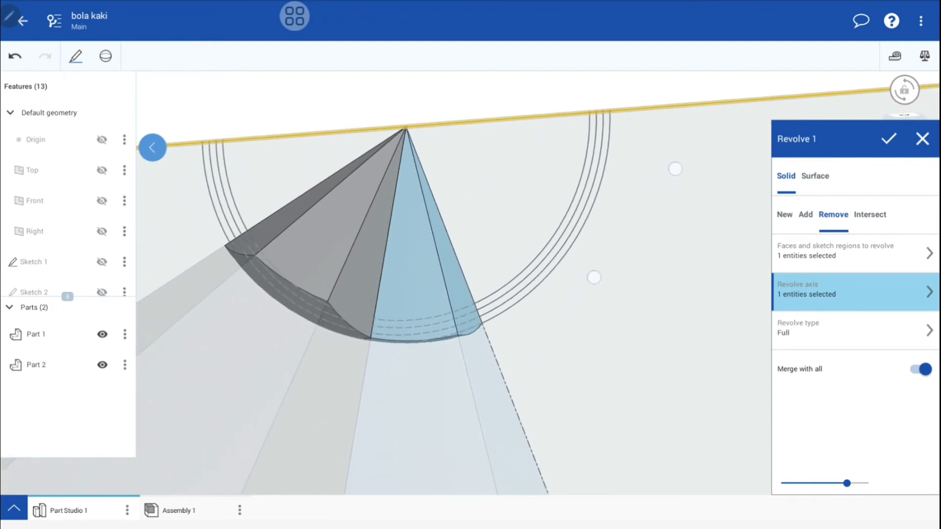
mouse_move(601, 400)
left_mouse_down()
mouse_move(637, 314)
mouse_move(606, 395)
mouse_move(636, 382)
mouse_move(607, 386)
mouse_move(595, 400)
left_mouse_up()
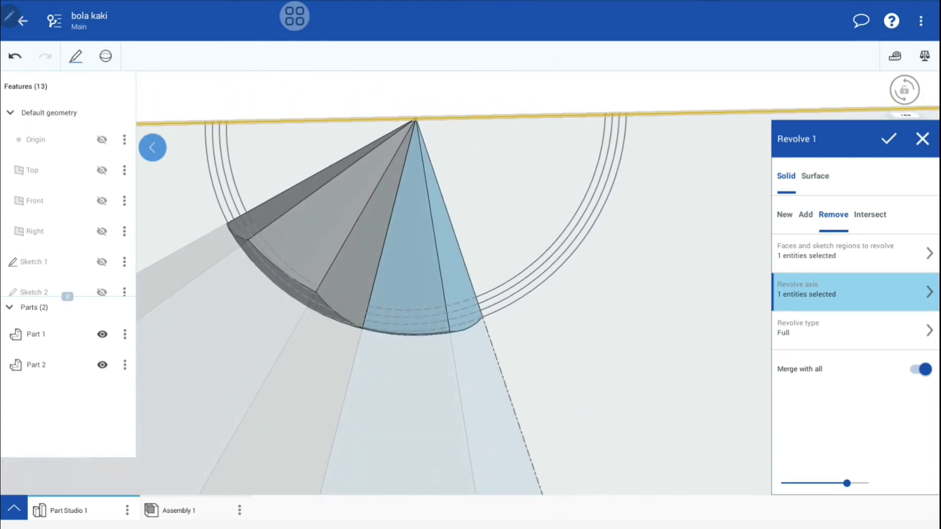
left_click(888, 138)
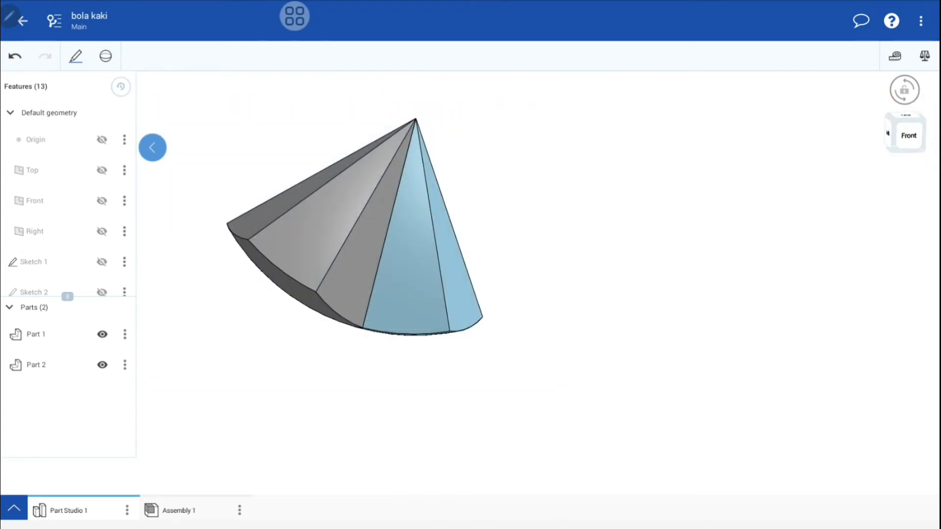
- Inspect the cone's rounded base and show Sketch 5 again
mouse_move(505, 288)
left_mouse_down()
mouse_move(527, 264)
mouse_move(567, 145)
mouse_move(525, 308)
left_mouse_up()
scroll(525, 308, "up", 3)
scroll(567, 294, "up", 1)
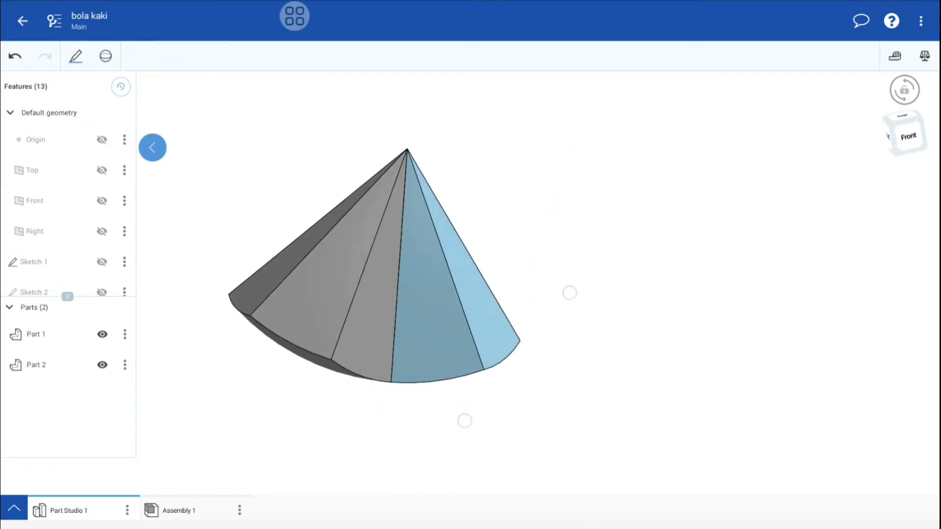
scroll(66, 203, "down", 5)
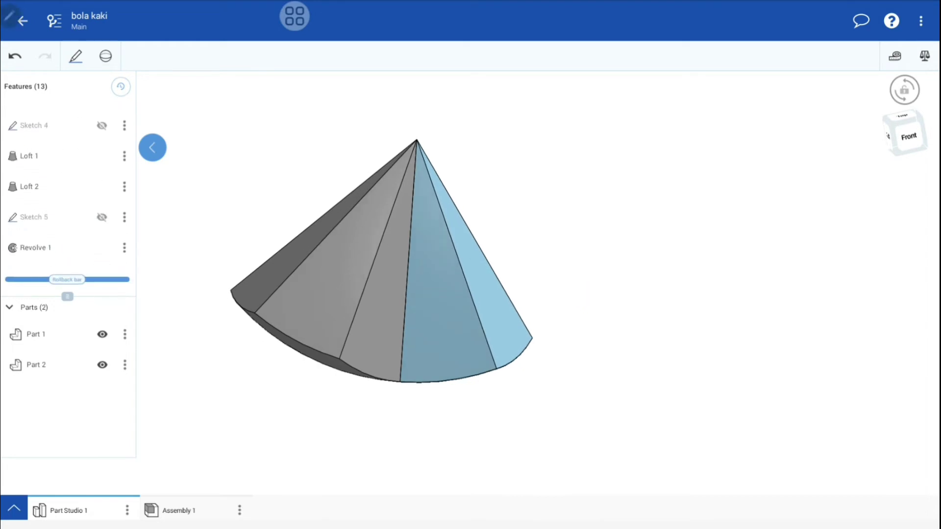
left_click(101, 217)
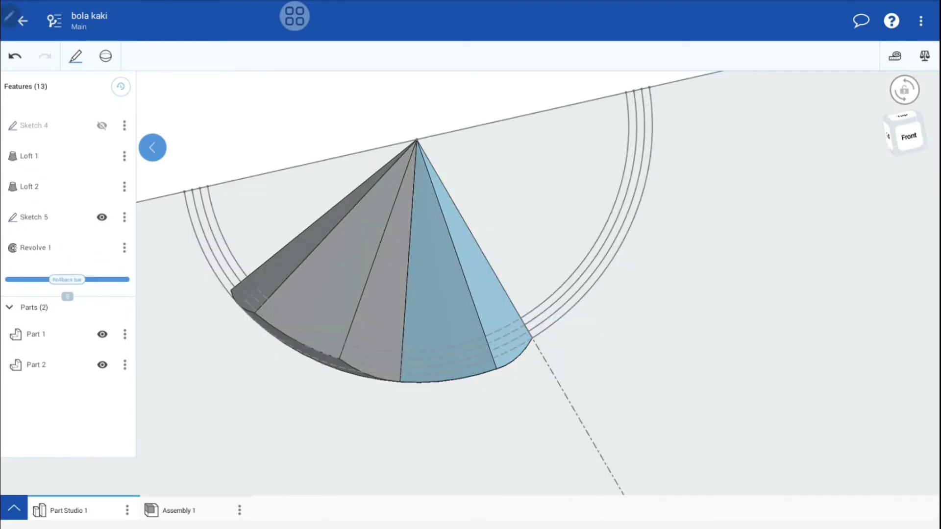
scroll(711, 299, "up", 3)
scroll(711, 338, "up", 1)
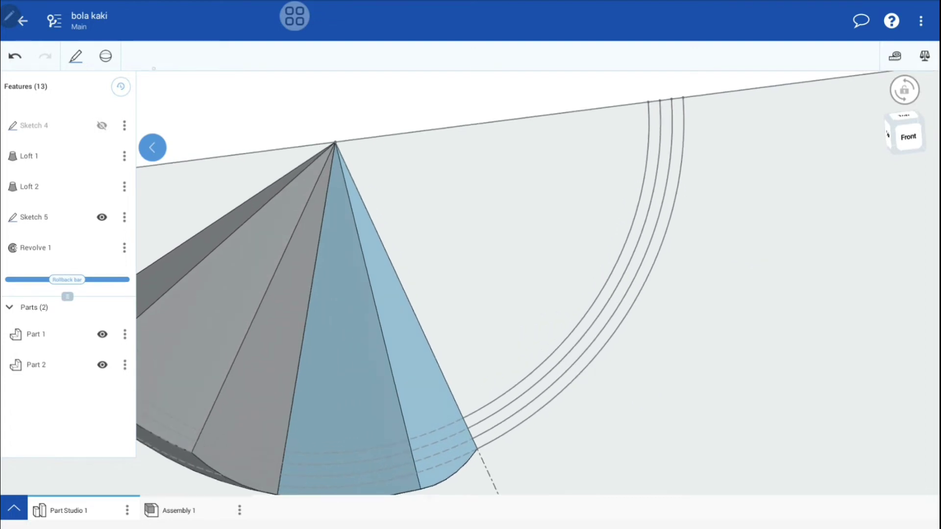
left_click(106, 56)
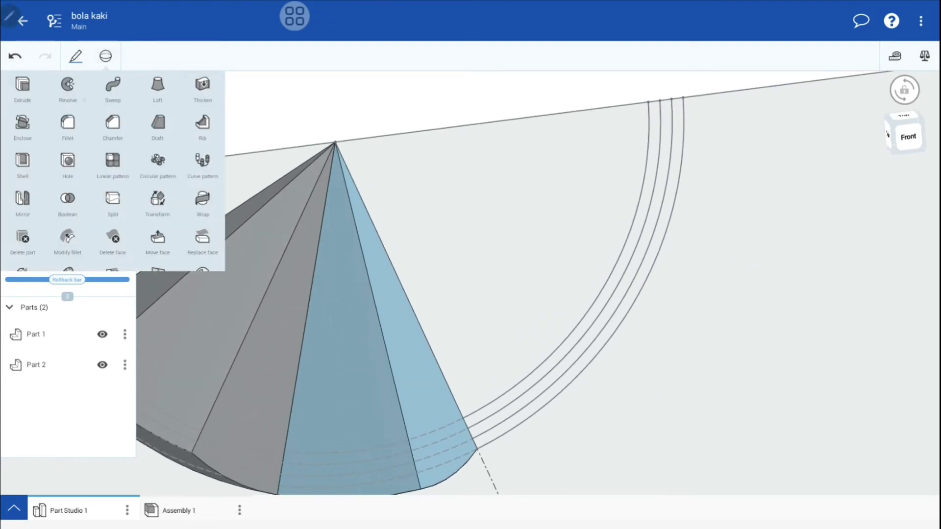
- Start a second Remove revolve merged with all, selecting the three inner arc bands
left_click(68, 84)
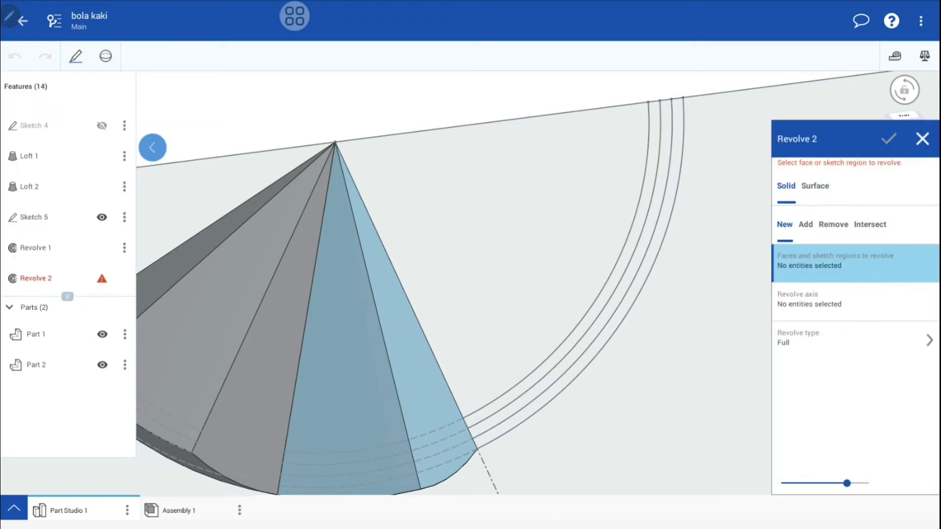
left_click(833, 224)
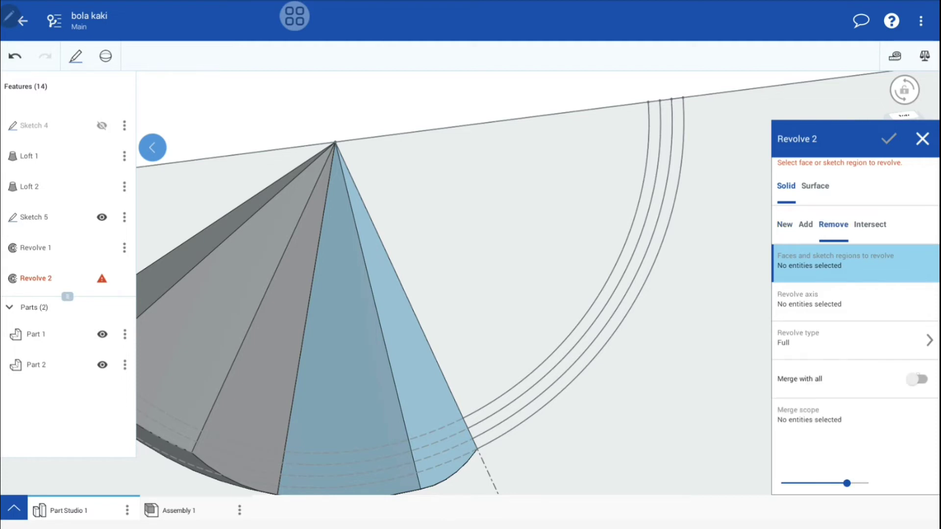
left_click(916, 379)
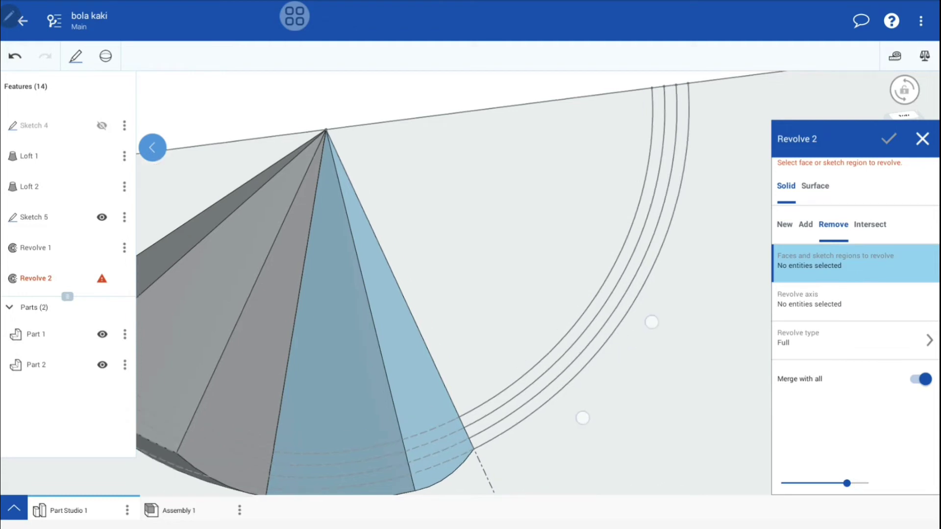
scroll(657, 304, "up", 5)
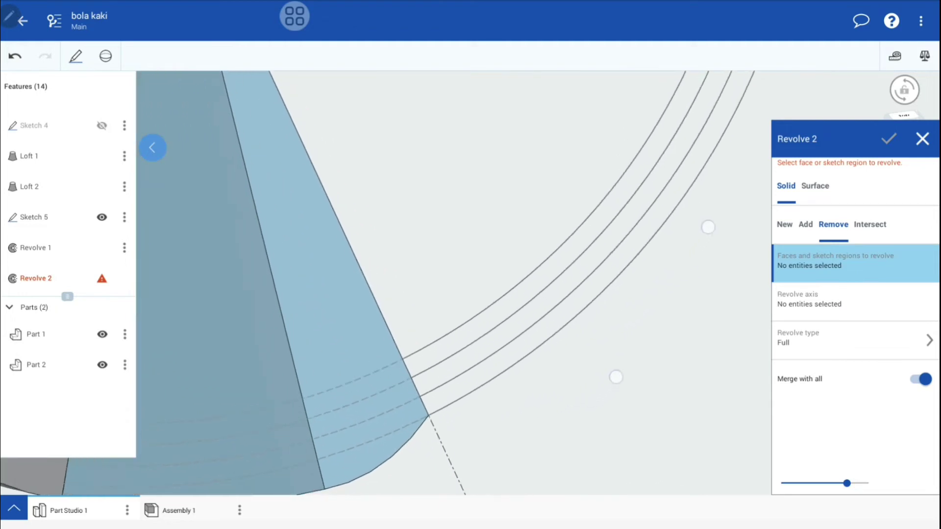
left_click(564, 284)
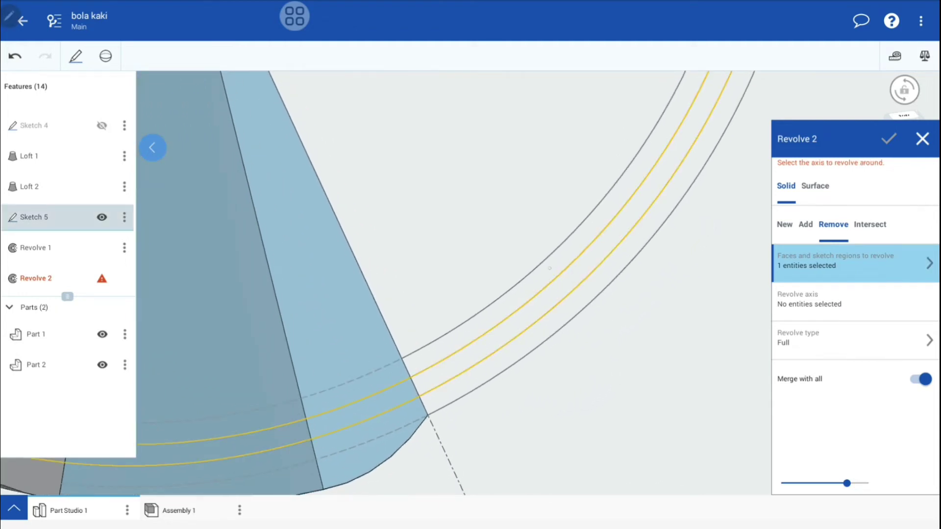
left_click(549, 268)
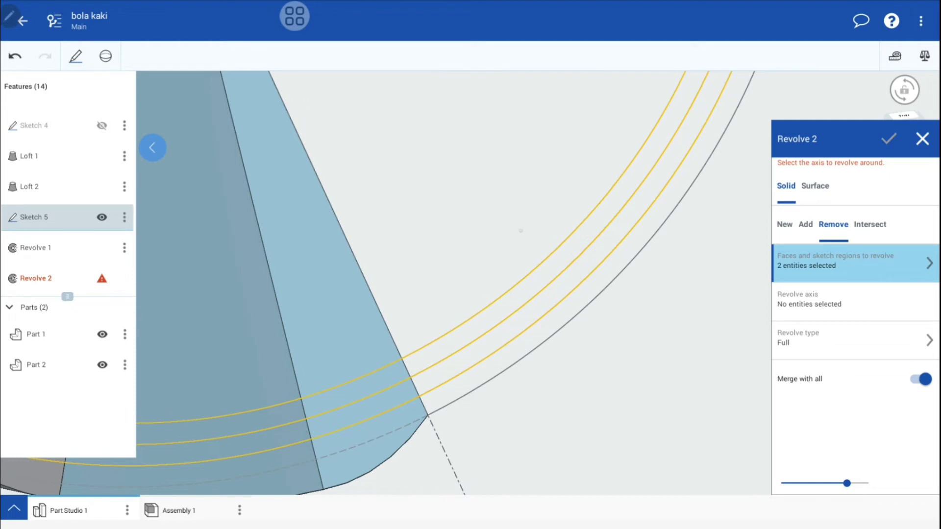
left_click(519, 226)
middle_click_drag(661, 282, 592, 373)
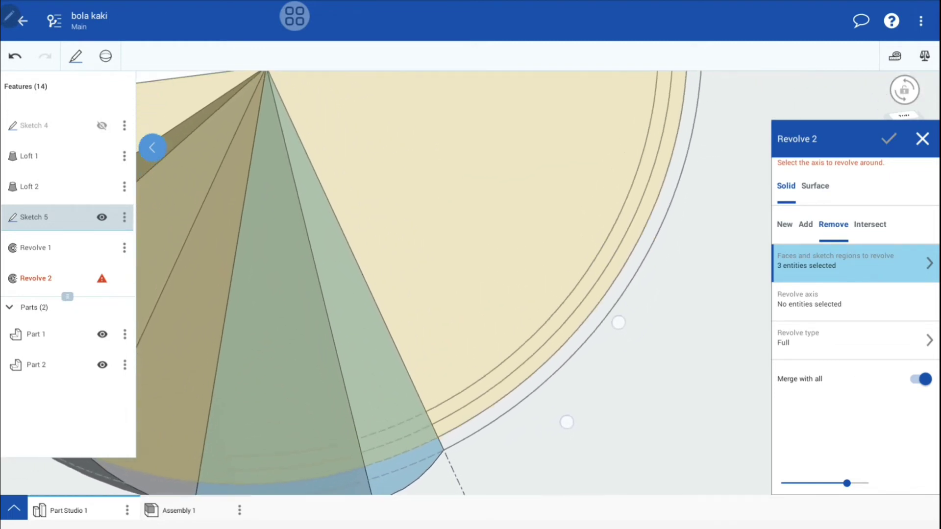
scroll(592, 373, "down", 3)
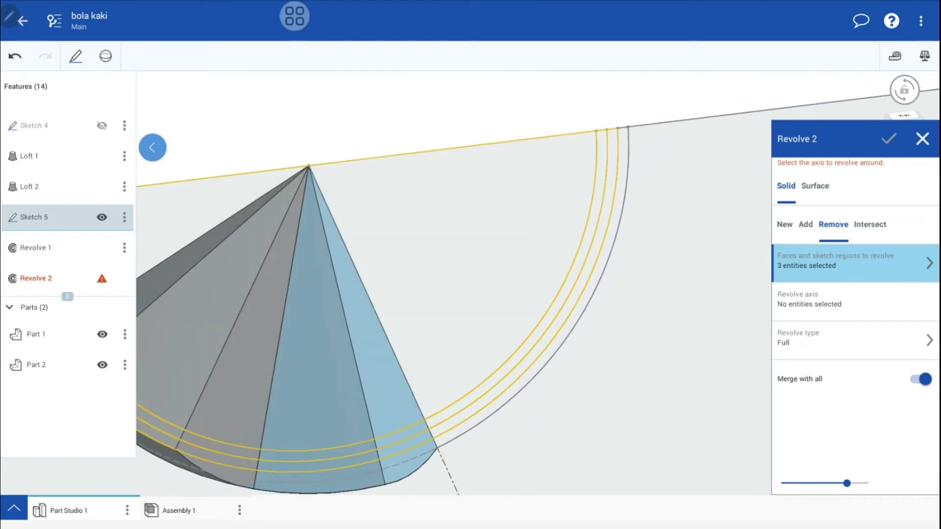
- Revolve the cut about the top line, leaving a thin curved shell
left_click(854, 298)
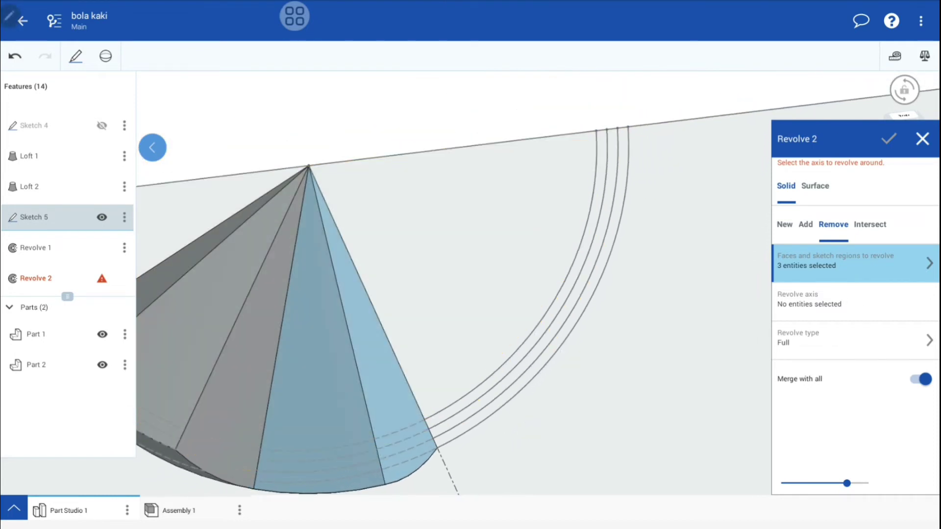
left_click(680, 120)
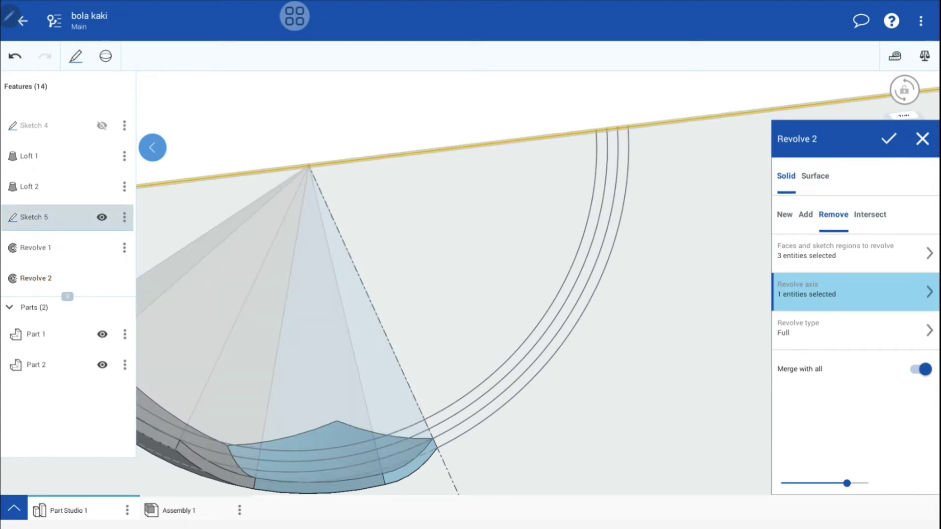
left_click_drag(662, 279, 711, 233)
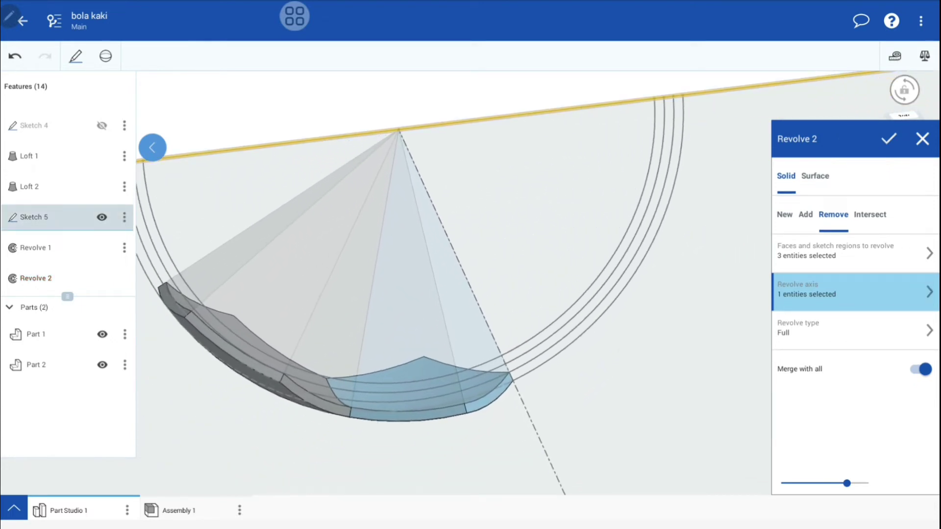
left_click(889, 139)
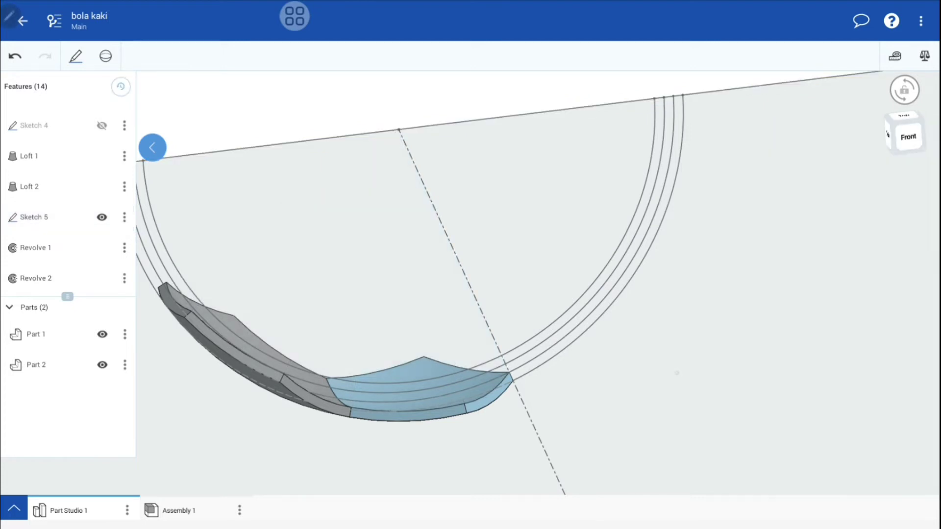
mouse_move(677, 373)
left_mouse_down()
mouse_move(697, 395)
mouse_move(737, 290)
mouse_move(706, 399)
mouse_move(693, 393)
left_mouse_up()
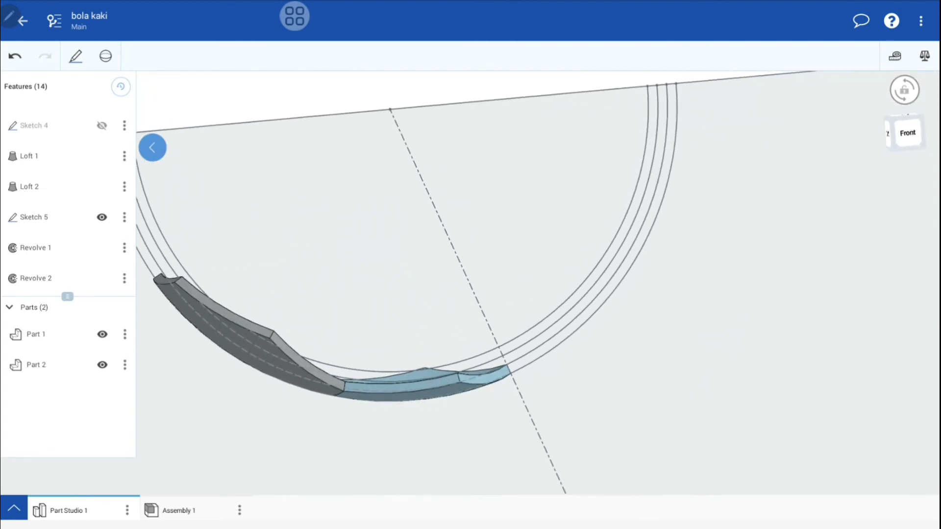
middle_click_drag(637, 344, 641, 395)
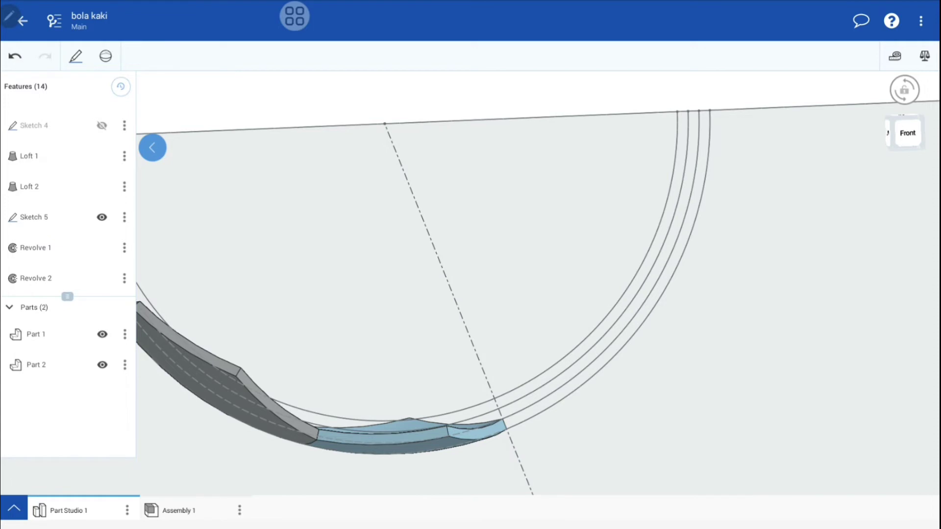
left_click(106, 56)
- Start Revolve 3 with the sketch region between the arcs selected
left_click(68, 84)
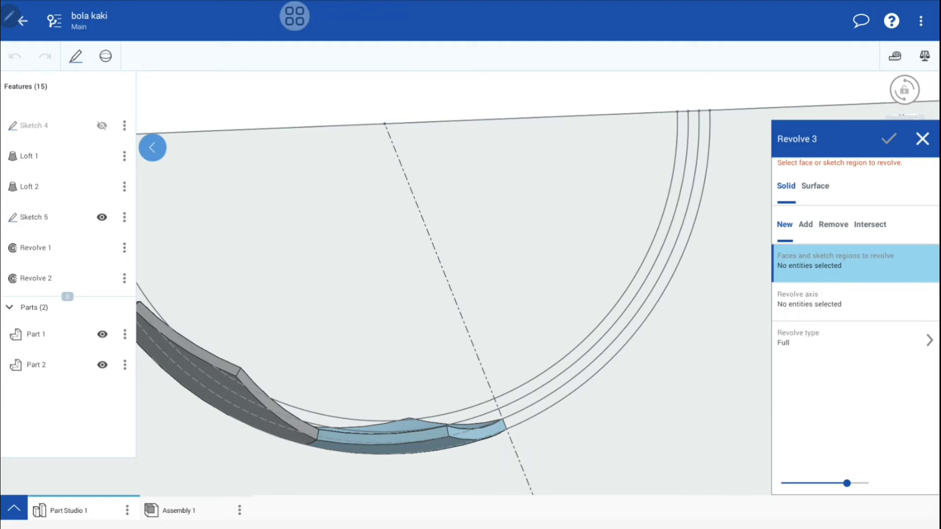
scroll(656, 333, "up", 5)
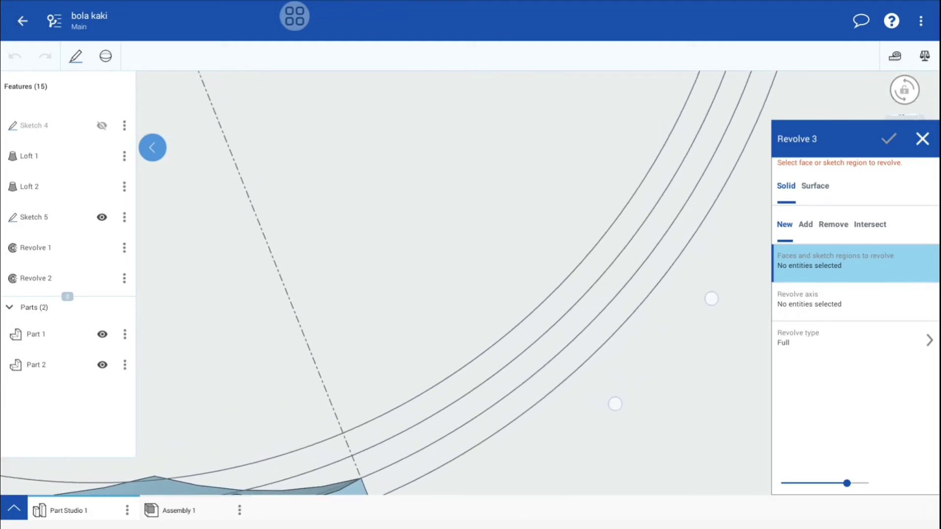
scroll(657, 323, "down", 2)
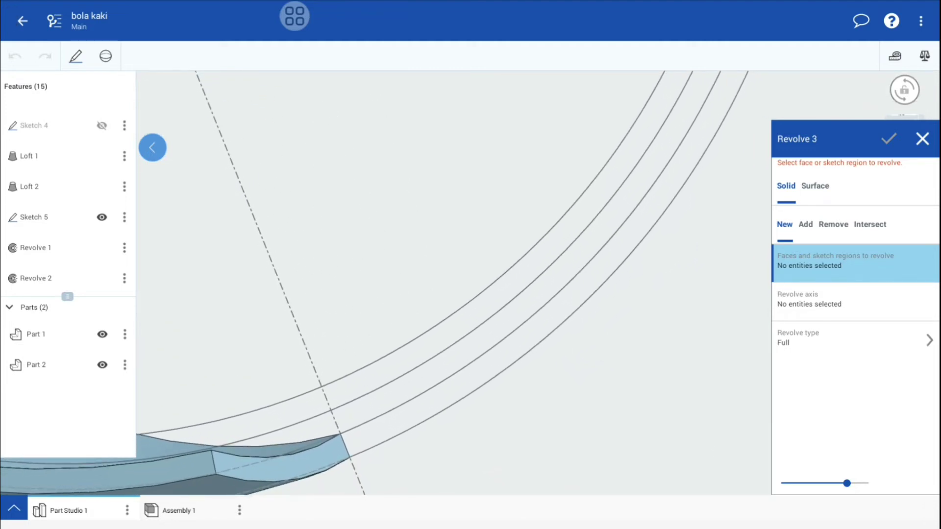
left_click(535, 302)
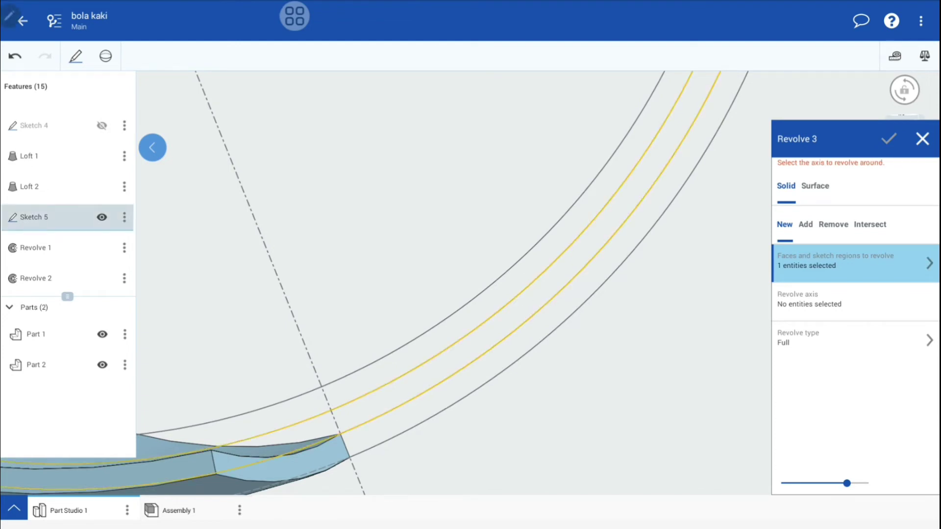
scroll(632, 331, "down", 3)
scroll(605, 350, "down", 3)
scroll(605, 349, "up", 2)
scroll(595, 363, "up", 3)
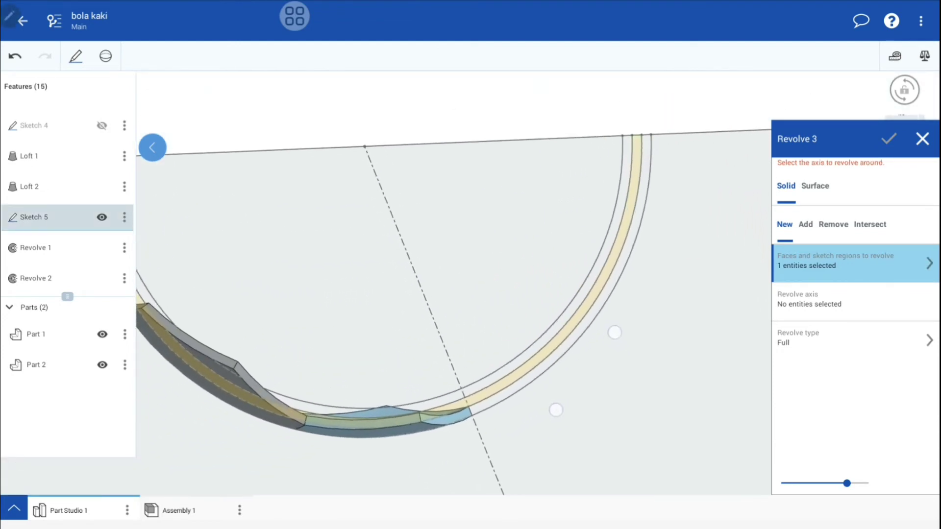
scroll(583, 372, "up", 2)
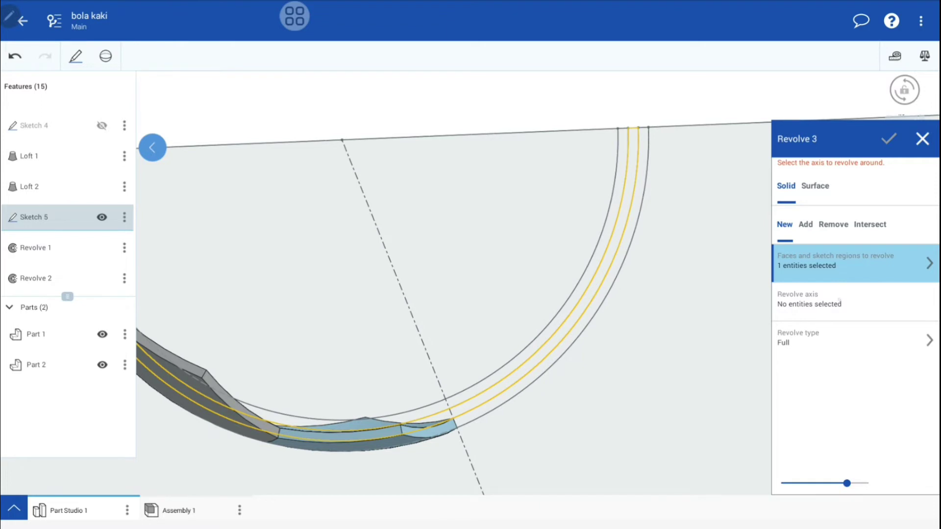
- Revolve the region fully about the horizontal line to create sphere Part 3
left_click(848, 297)
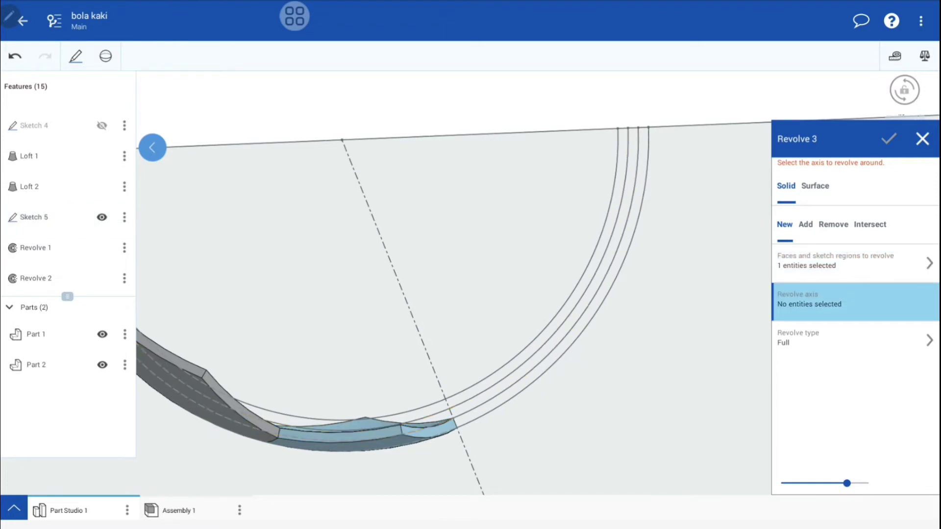
left_click(568, 130)
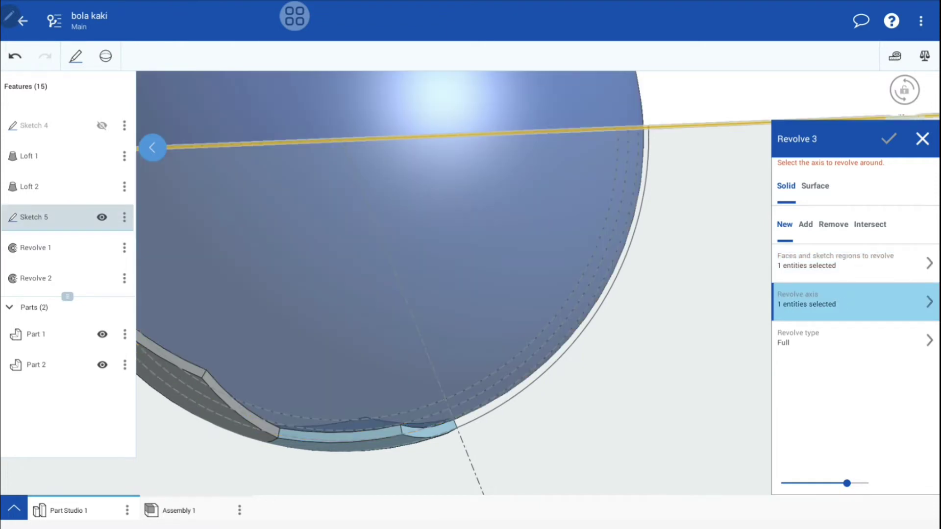
scroll(623, 302, "down", 1)
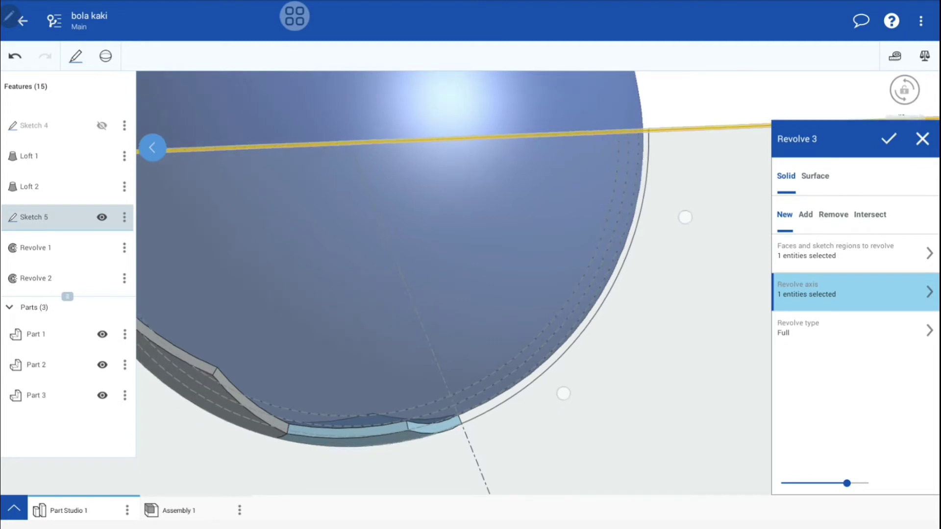
scroll(620, 319, "down", 3)
scroll(611, 354, "down", 1)
scroll(609, 362, "down", 1)
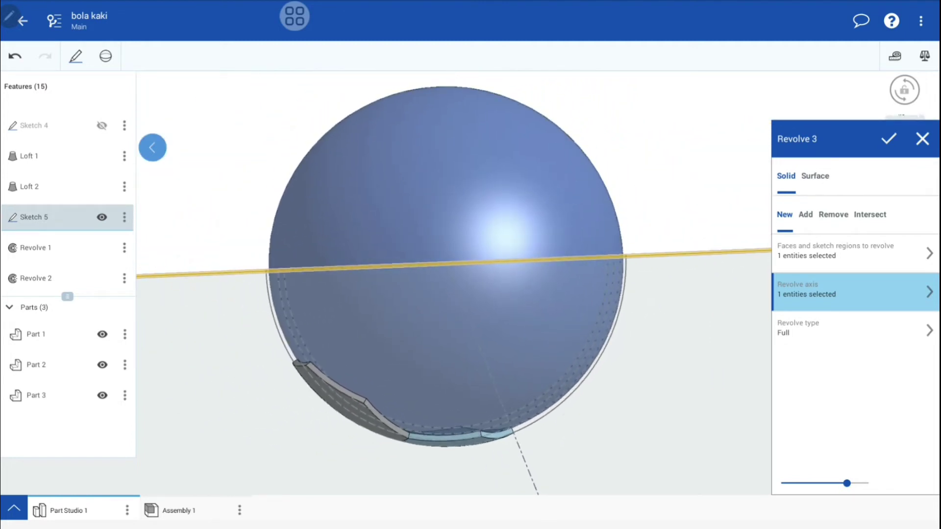
left_click(889, 139)
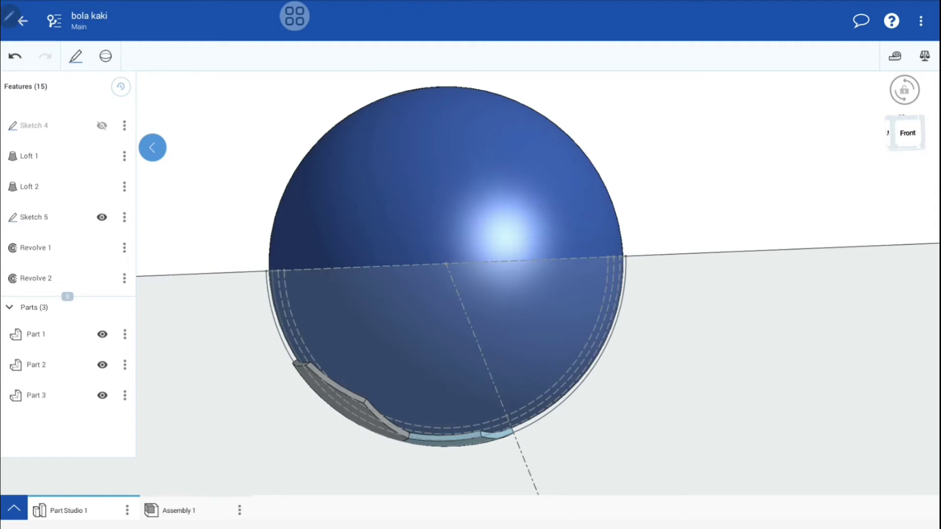
mouse_move(91, 244)
left_mouse_down()
mouse_move(92, 212)
mouse_move(88, 231)
left_mouse_up()
- Hide Sketch 5 and orbit around the ball to inspect the panels
left_click(102, 219)
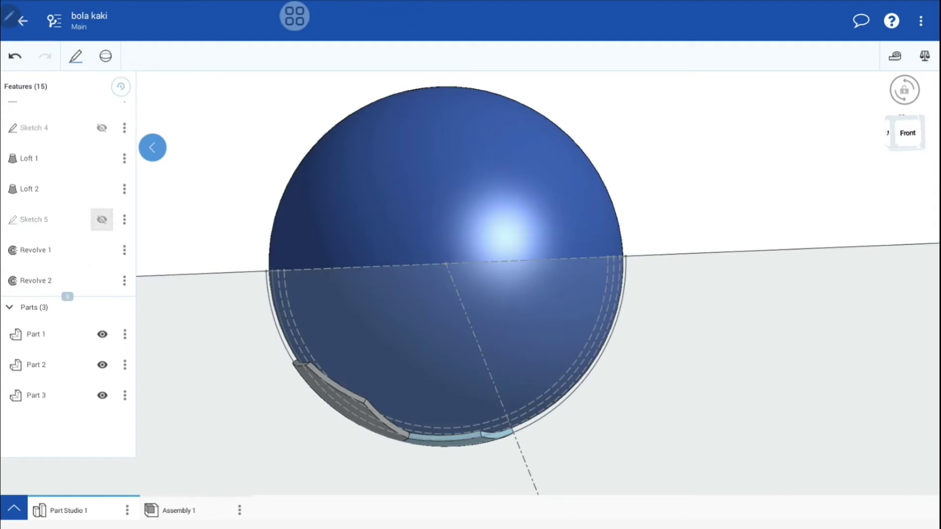
left_click_drag(642, 296, 663, 127)
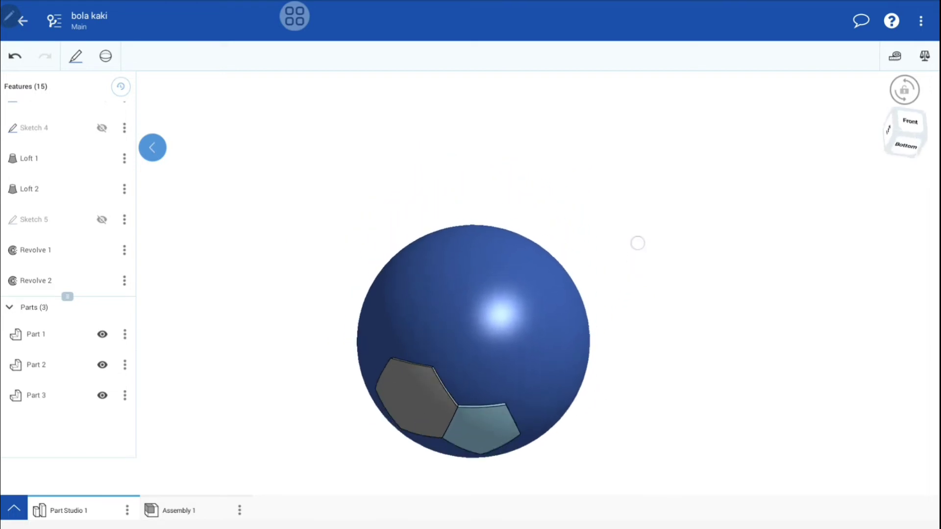
mouse_move(621, 341)
left_mouse_down()
mouse_move(643, 290)
mouse_move(657, 306)
mouse_move(659, 337)
mouse_move(826, 334)
mouse_move(613, 359)
mouse_move(629, 416)
mouse_move(626, 480)
left_mouse_up()
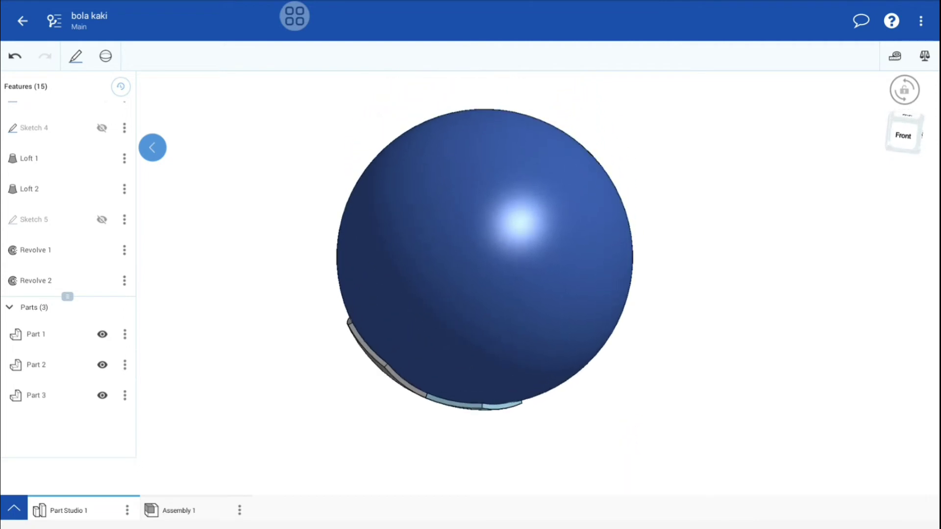
mouse_move(626, 401)
left_mouse_down()
mouse_move(701, 294)
mouse_move(704, 307)
left_mouse_up()
- Give Part 3 an orange appearance, R 255 and G 167 (#FFA761)
left_click(125, 396)
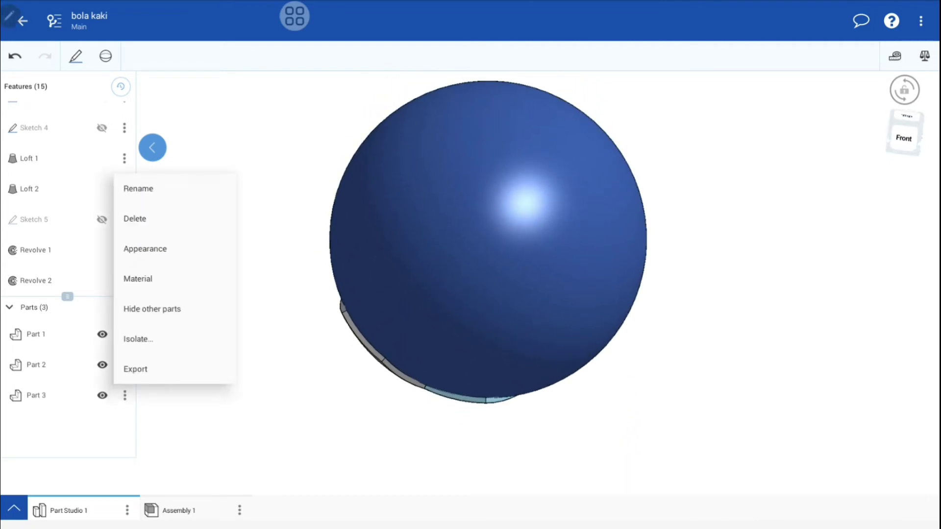
left_click(198, 250)
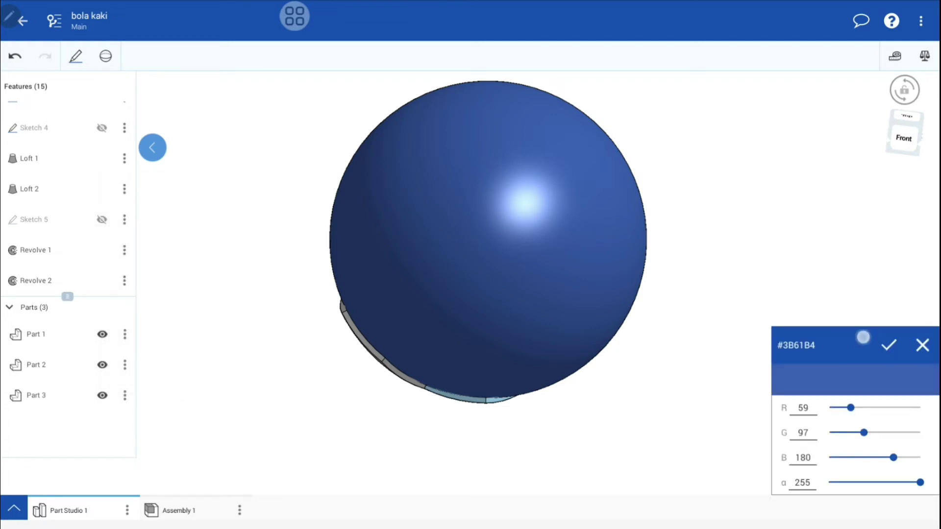
left_click_drag(863, 337, 863, 205)
left_click_drag(850, 276, 920, 275)
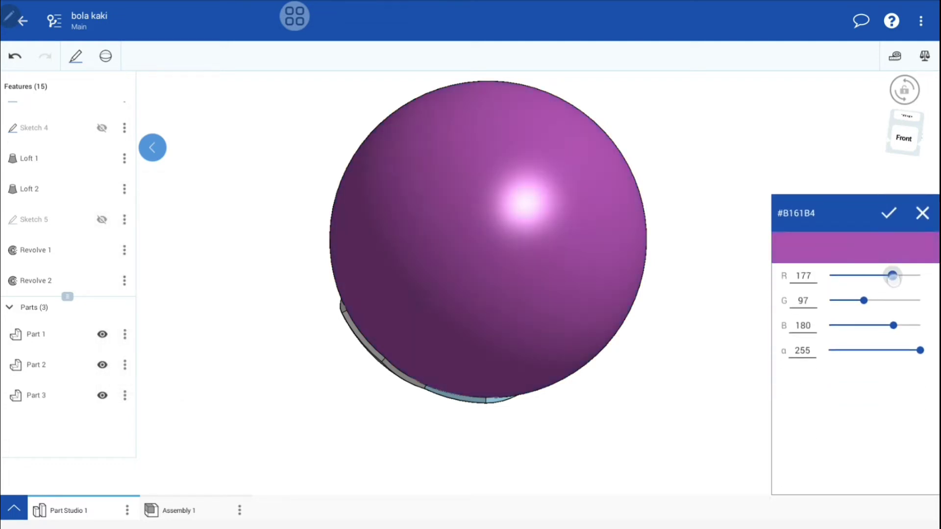
mouse_move(864, 301)
left_mouse_down()
mouse_move(889, 301)
mouse_move(864, 325)
left_mouse_up()
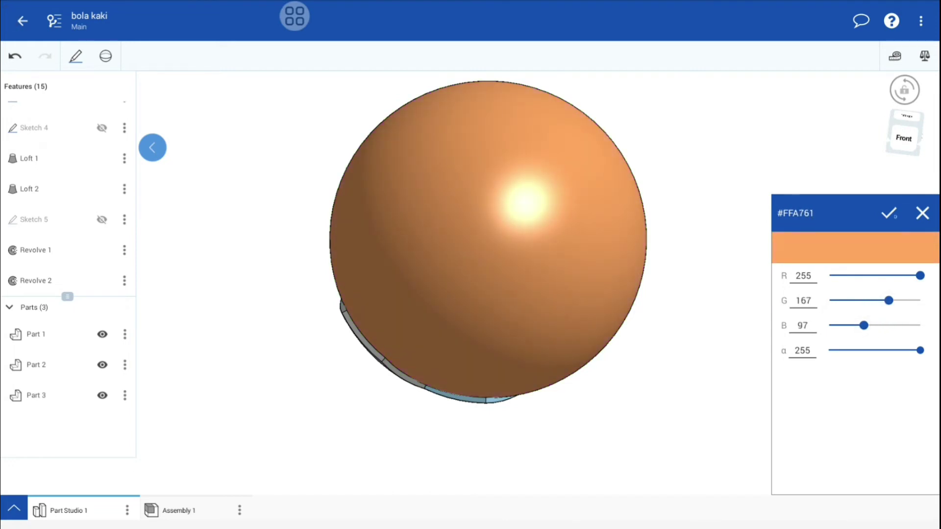
left_click(889, 213)
- Start a fillet with a 0.05 in radius
mouse_move(793, 375)
left_mouse_down()
mouse_move(794, 299)
mouse_move(814, 194)
left_mouse_up()
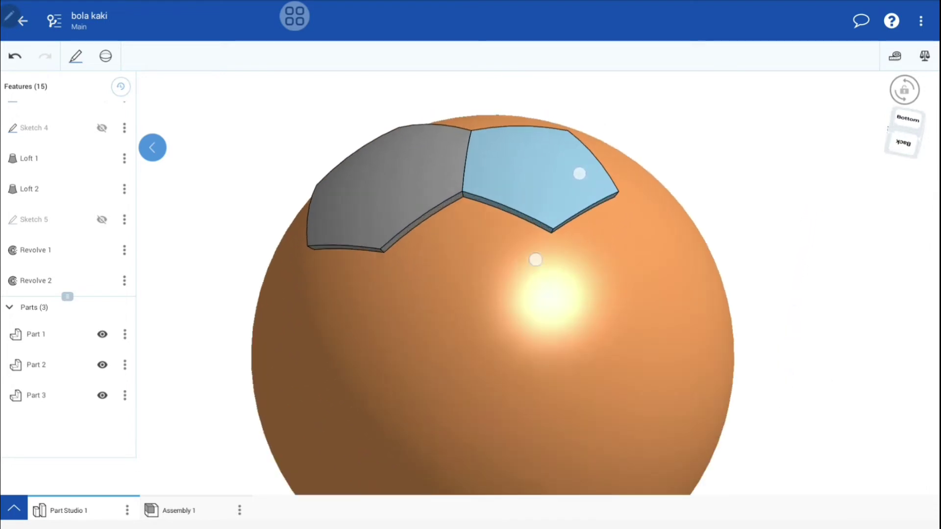
scroll(632, 287, "up", 3)
scroll(704, 320, "up", 2)
scroll(716, 323, "up", 1)
scroll(715, 323, "up", 1)
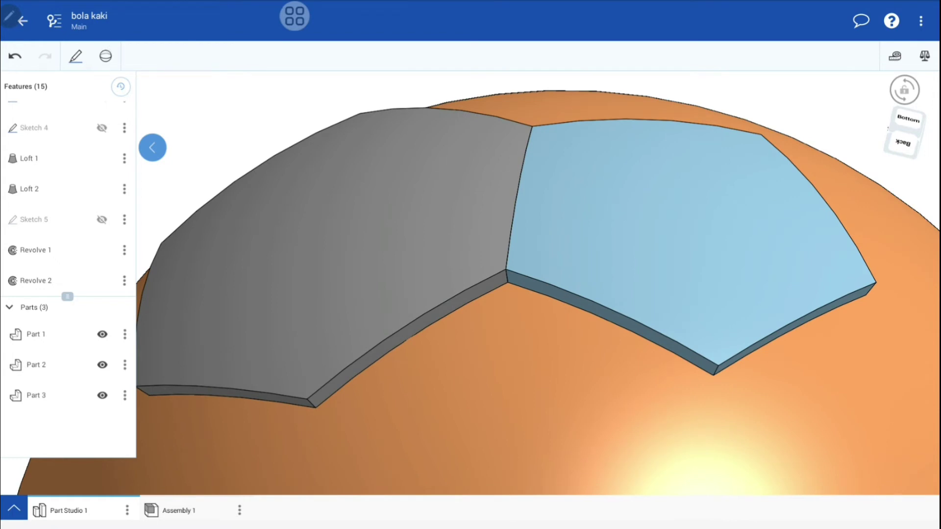
left_click(105, 56)
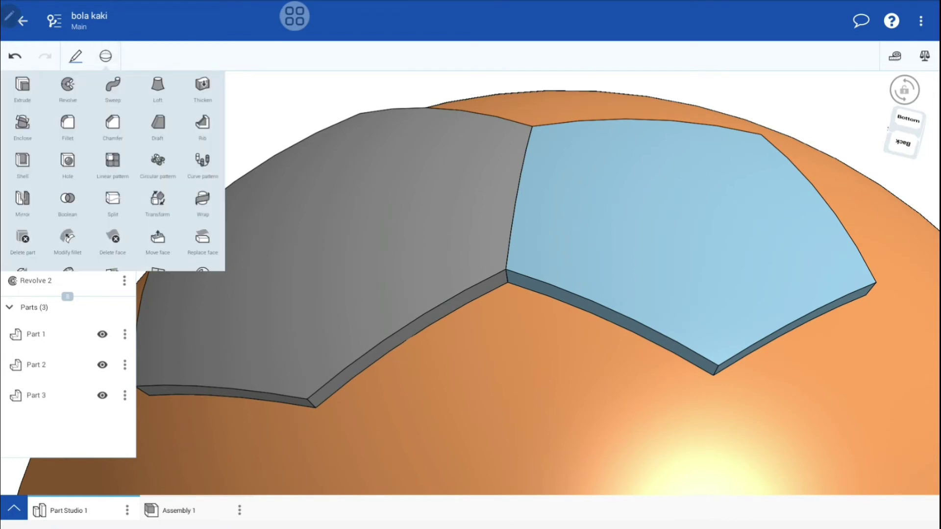
left_click(68, 122)
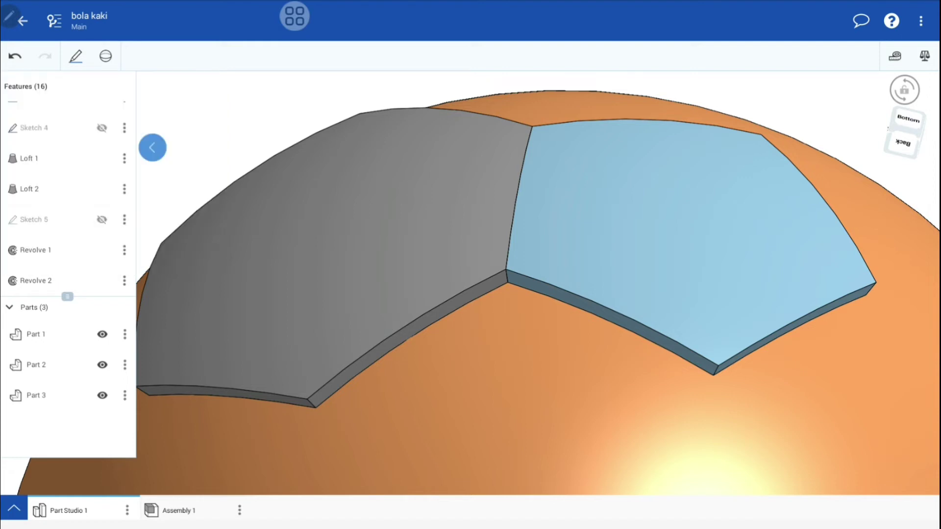
left_click(922, 382)
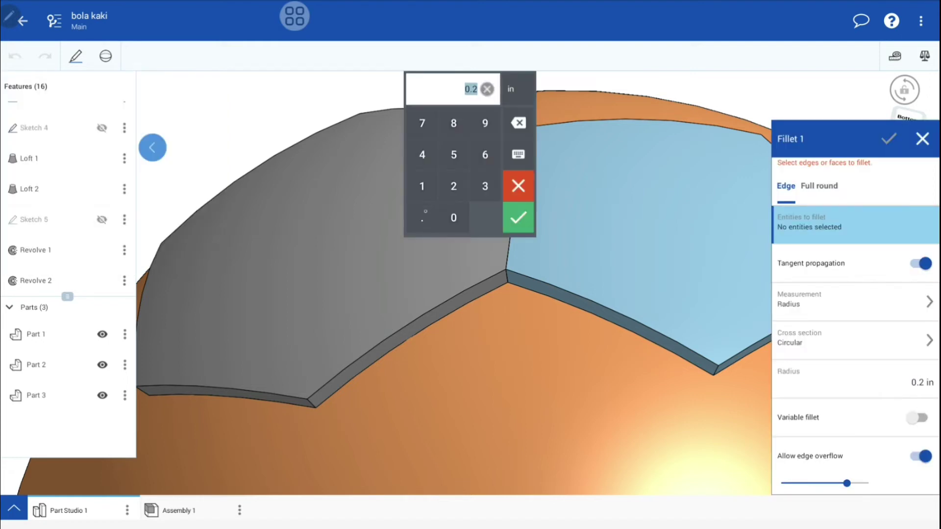
left_click(422, 217)
left_click(453, 217)
left_click(453, 154)
left_click(518, 217)
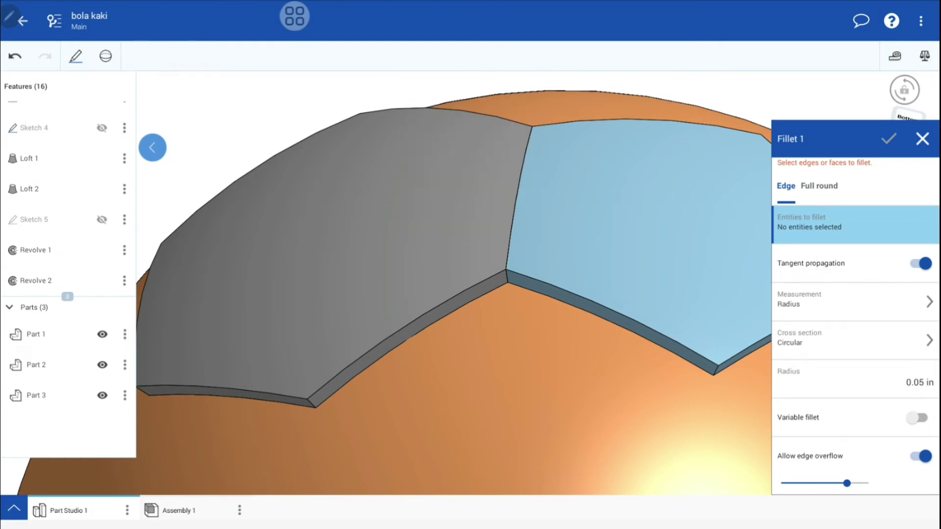
- Apply the 0.05 in fillet to the blue and grey panel edges
scroll(588, 324, "up", 5)
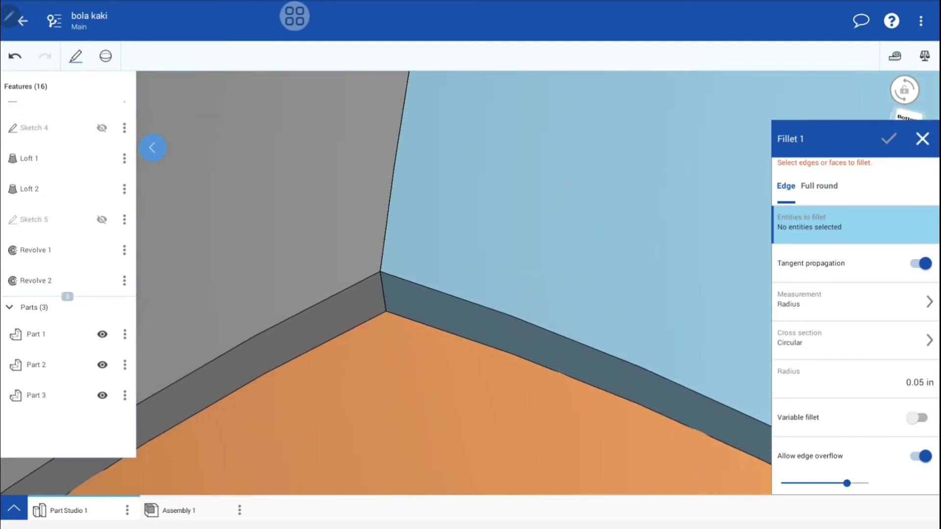
left_click(646, 297)
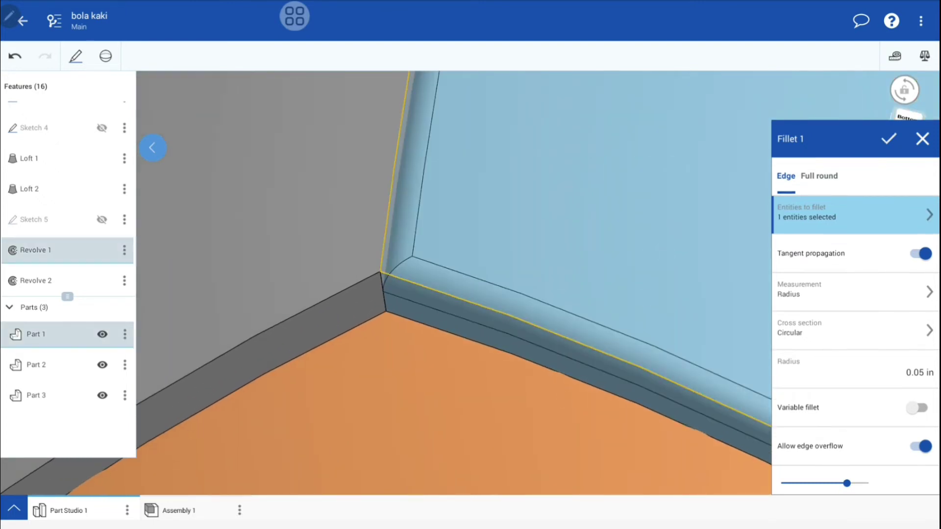
scroll(539, 294, "down", 3)
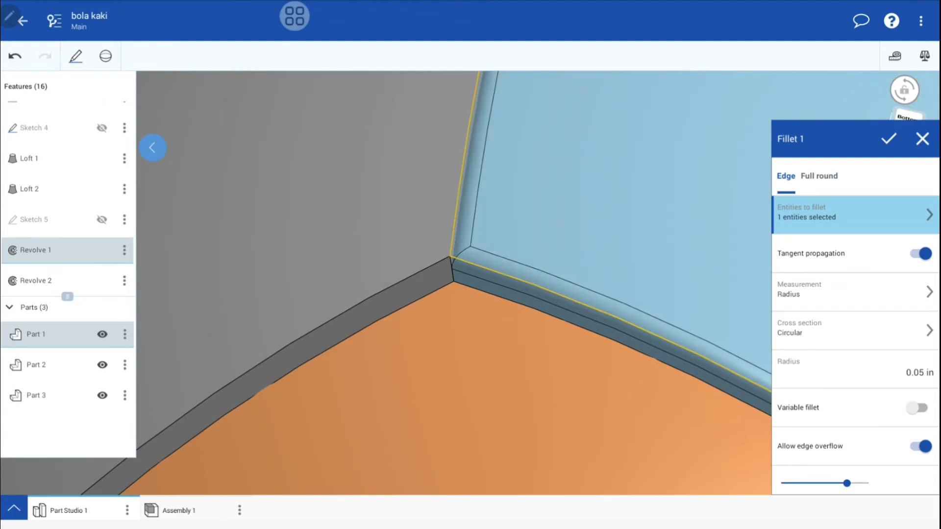
left_click(343, 317)
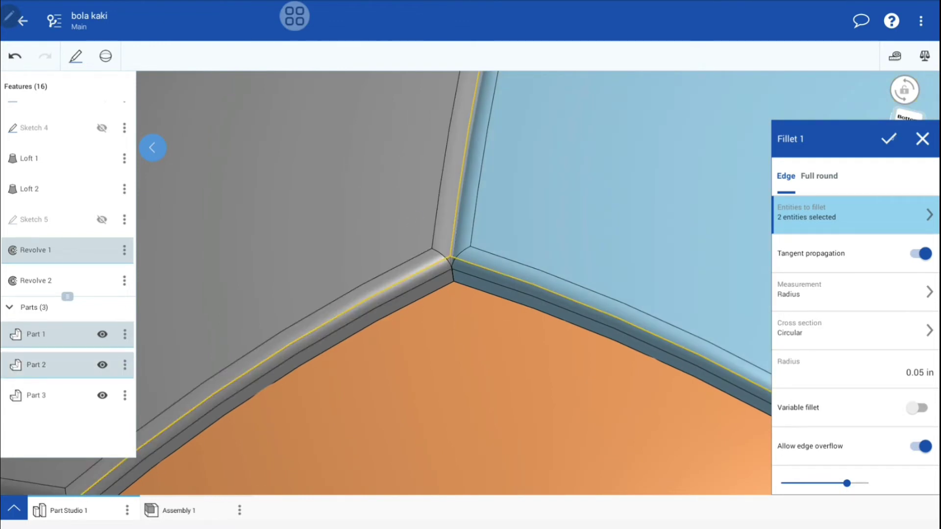
left_click(888, 139)
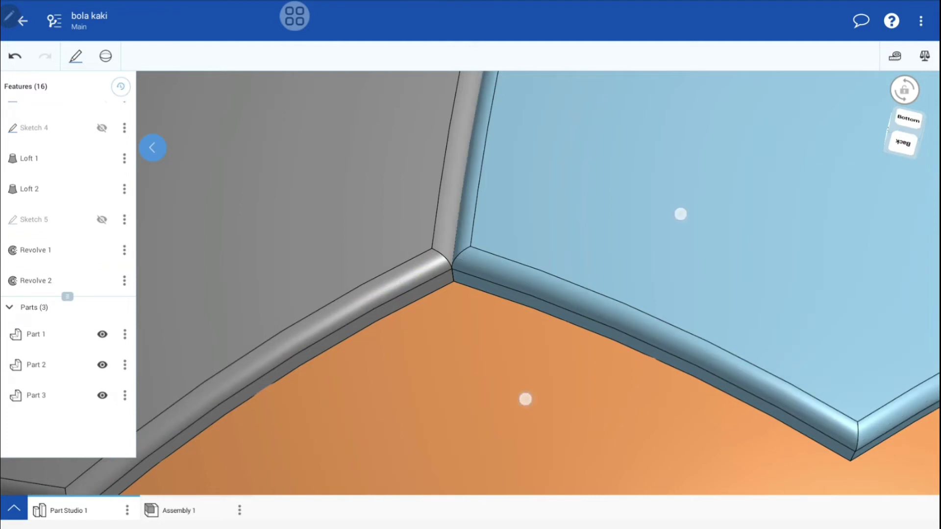
scroll(603, 307, "down", 5)
- Recolour the blue pentagon panel, Part 1, yellow #FFCB00
left_click_drag(491, 246, 491, 221)
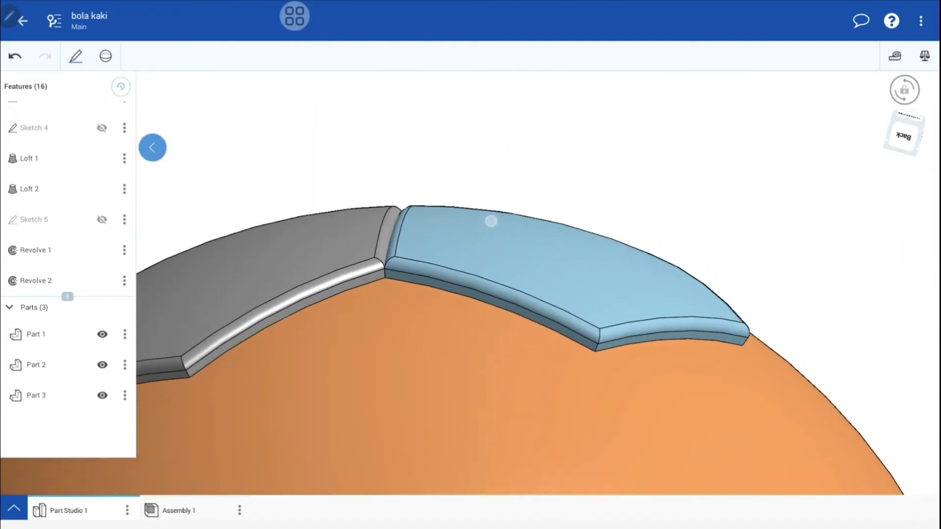
scroll(524, 306, "up", 2)
scroll(576, 313, "up", 2)
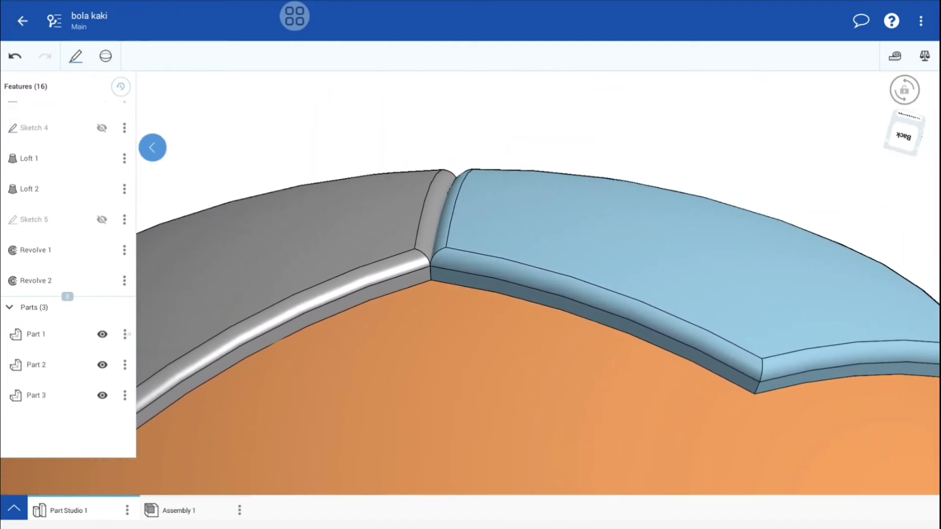
left_click(125, 334)
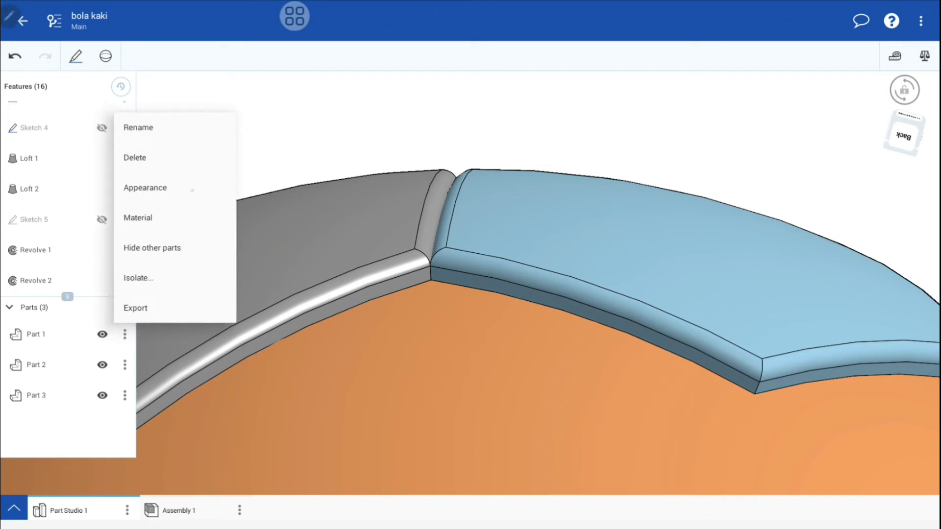
left_click(196, 187)
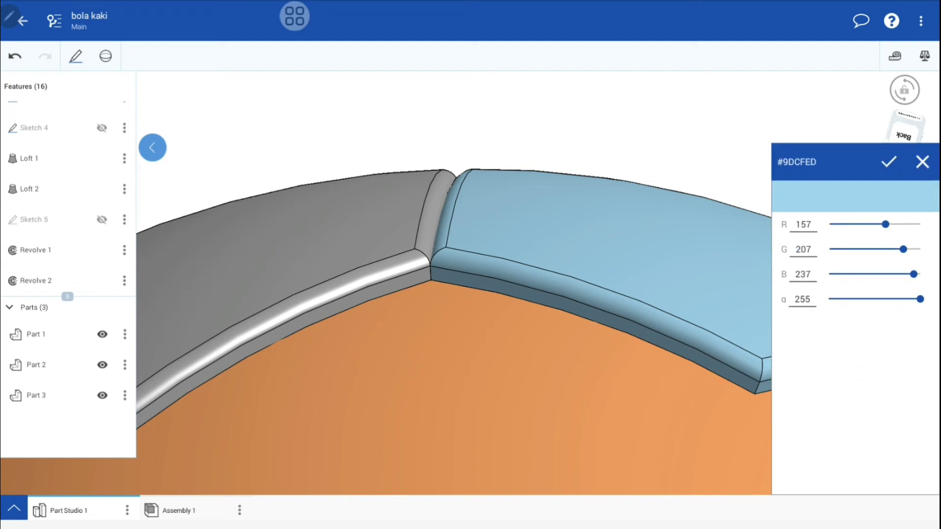
mouse_move(903, 249)
left_mouse_down()
mouse_move(920, 249)
mouse_move(920, 224)
mouse_move(832, 224)
mouse_move(919, 225)
left_mouse_up()
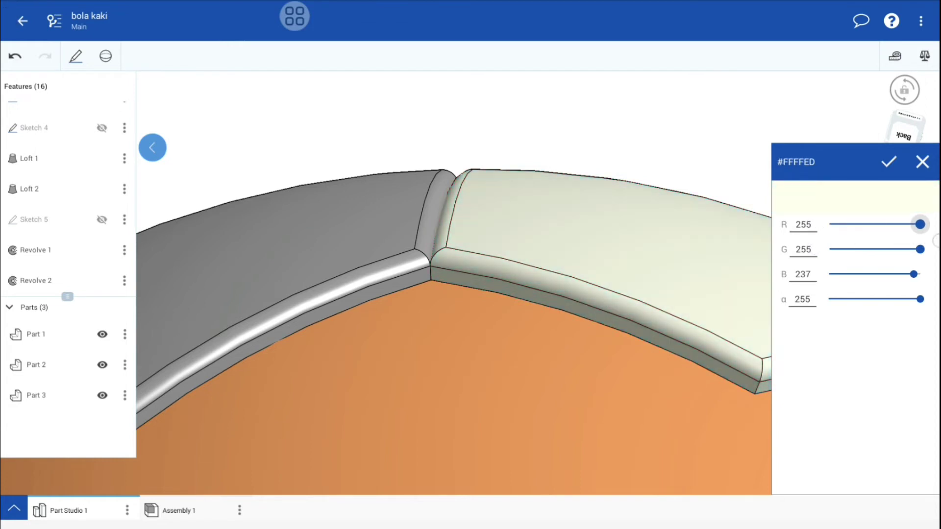
left_click_drag(914, 274, 829, 274)
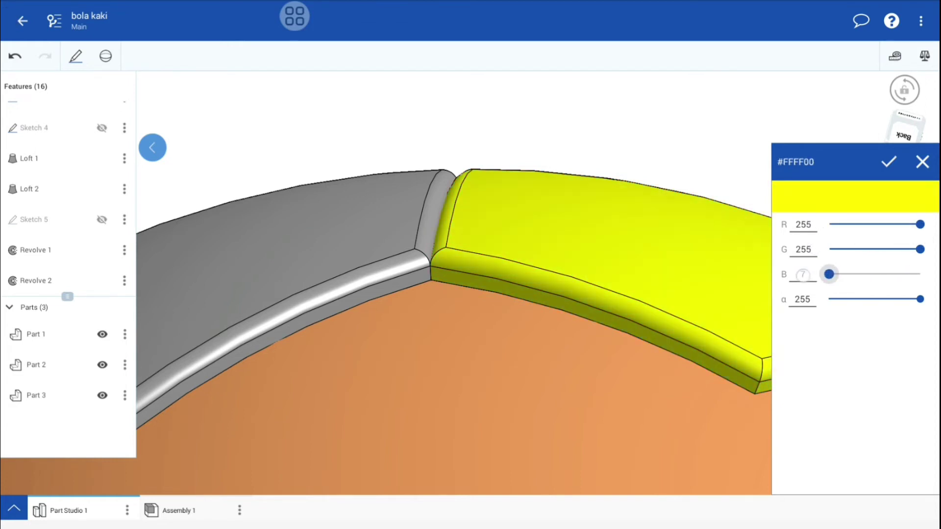
left_click_drag(920, 249, 903, 249)
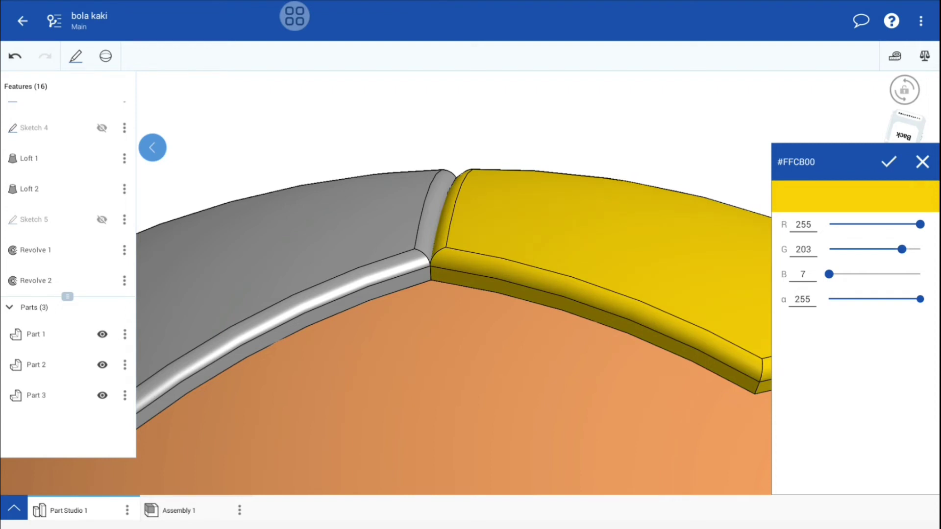
left_click(889, 162)
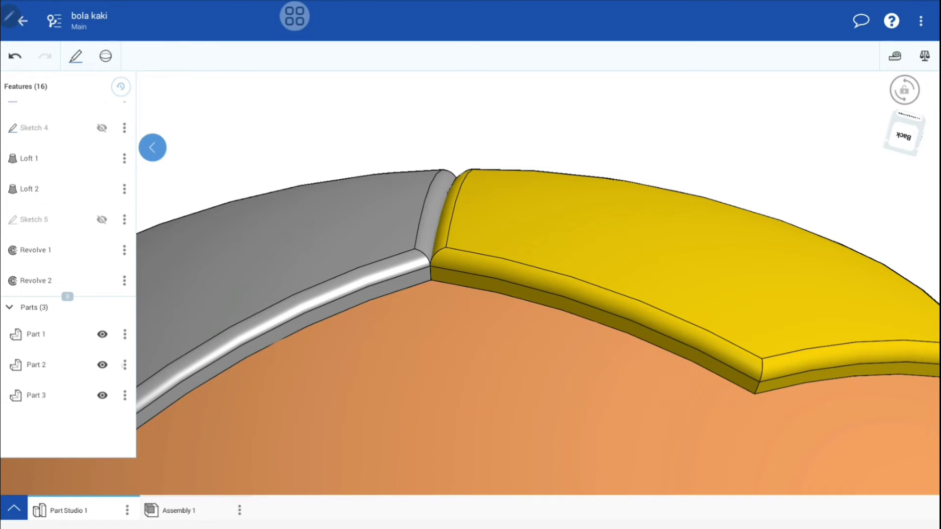
left_click(125, 365)
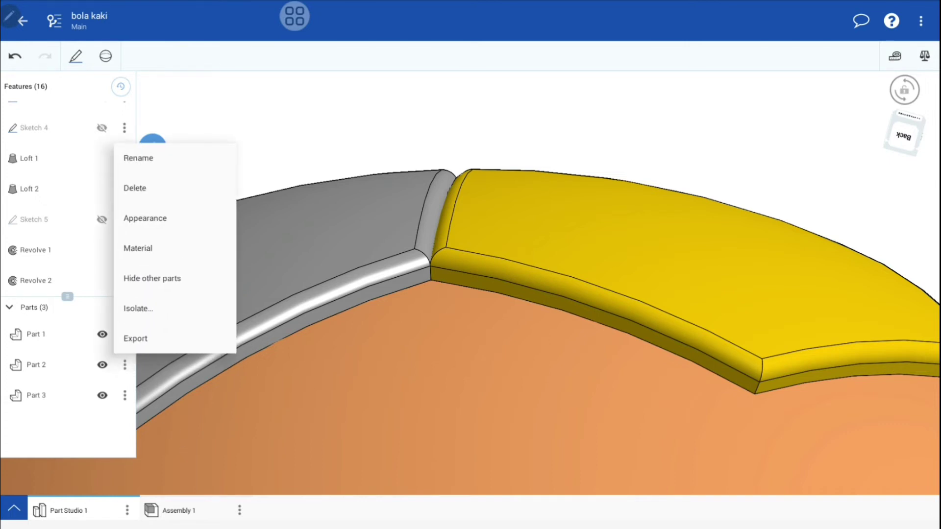
- Set Part 2's appearance to R, G and B 255, making the hexagon white
left_click(187, 218)
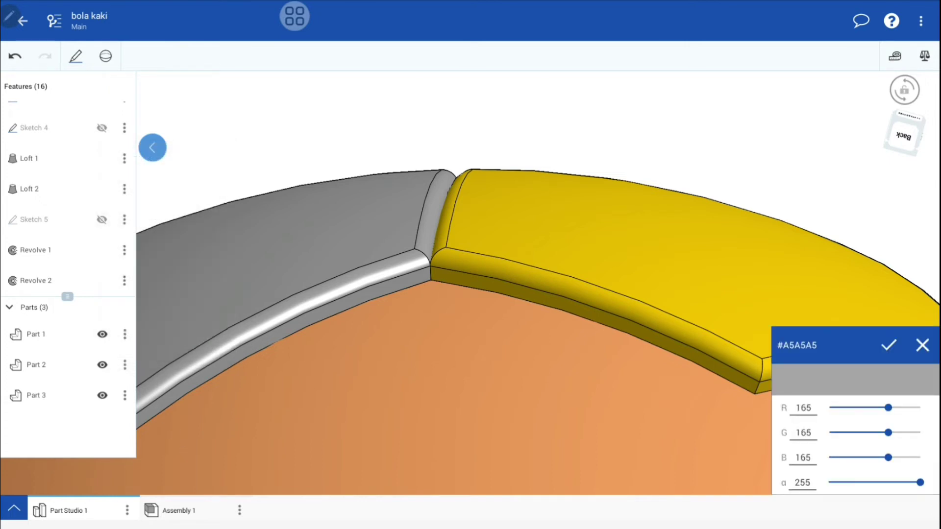
left_click_drag(859, 348, 859, 211)
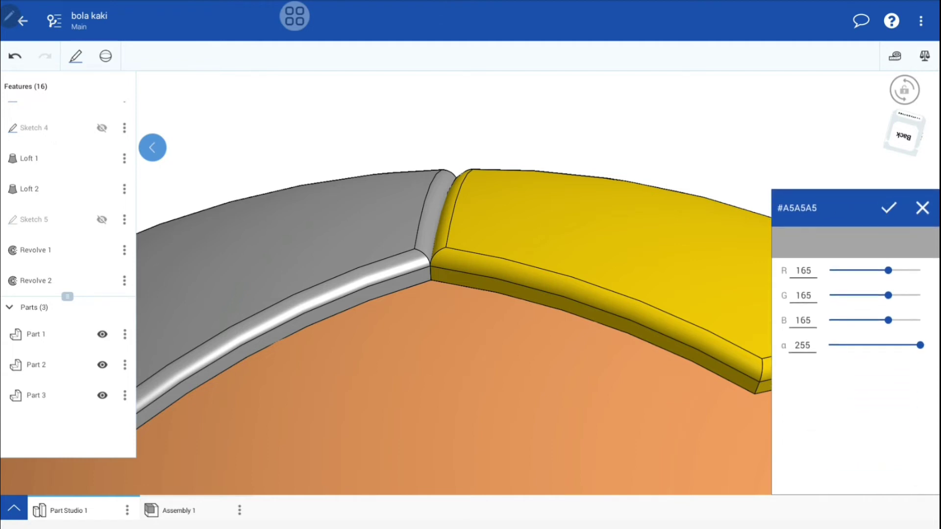
left_click(804, 271)
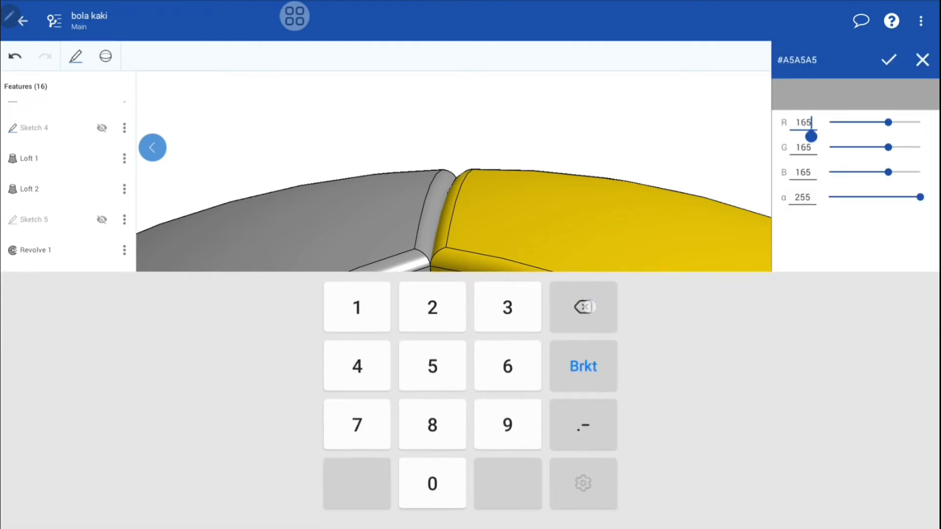
key("BackSpace")
type("255")
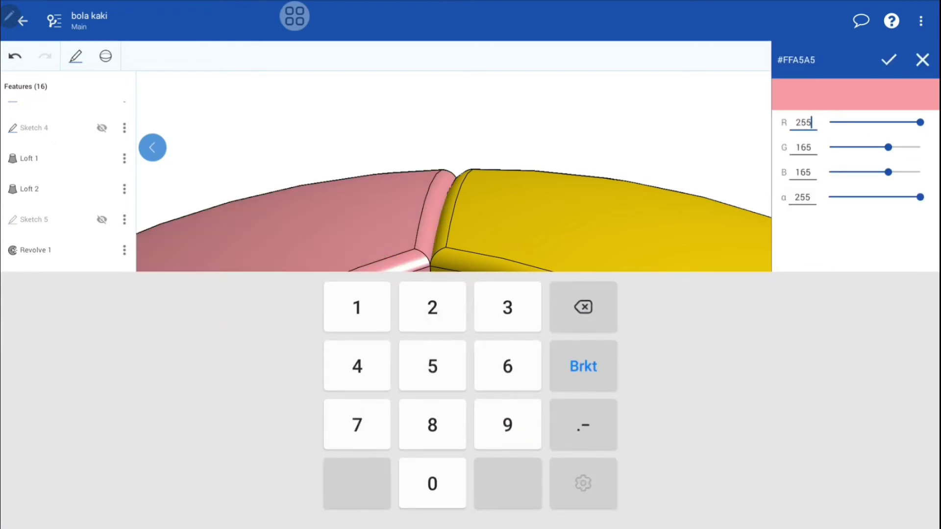
left_click(803, 147)
key("BackSpace")
key("BackSpace")
key("BackSpace")
type("25")
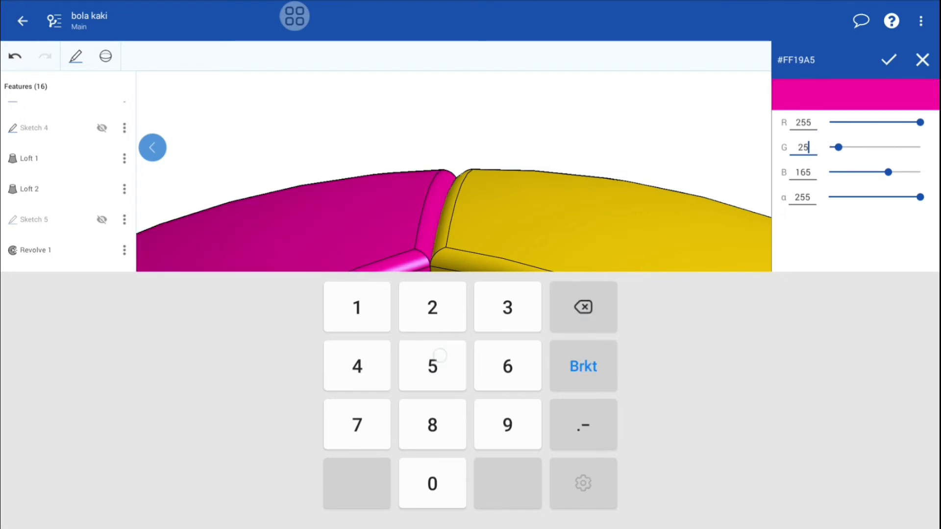
type("5")
left_click(803, 172)
key("BackSpace")
key("BackSpace")
key("BackSpace")
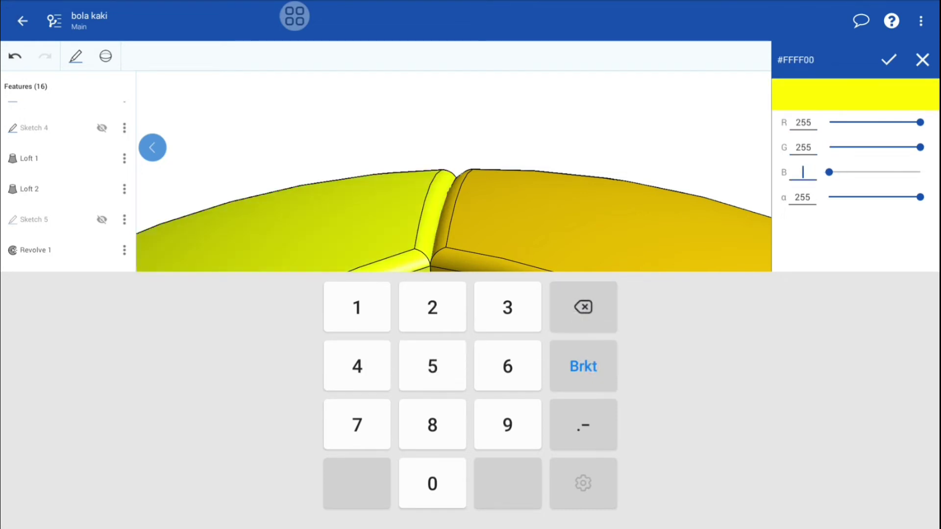
type("255")
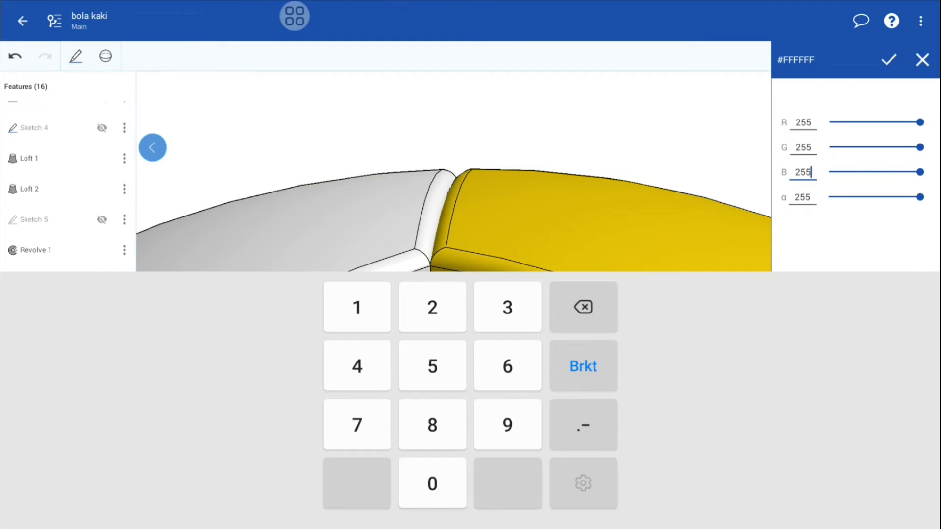
left_click(889, 59)
- Show Sketch 4 so its construction lines cross the yellow and white panels
scroll(627, 236, "down", 5)
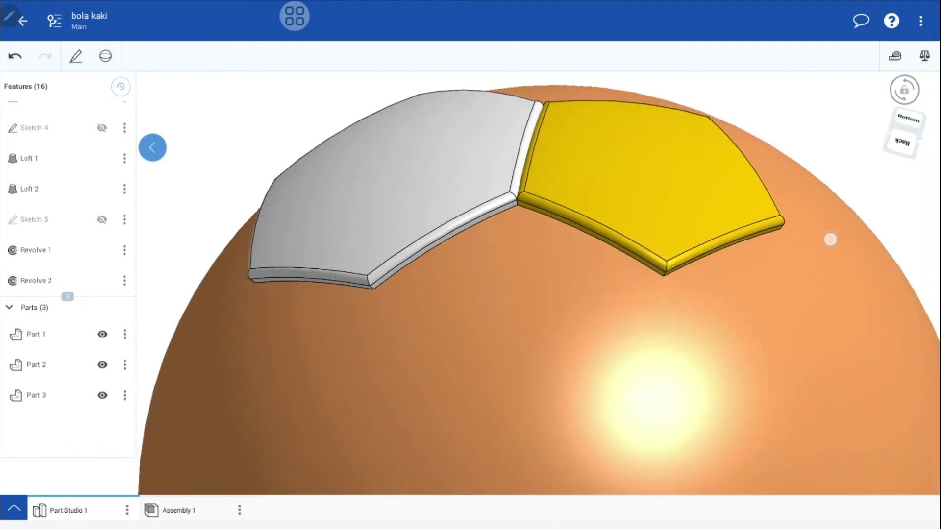
mouse_move(835, 211)
left_mouse_down()
mouse_move(825, 281)
mouse_move(801, 323)
mouse_move(800, 418)
mouse_move(815, 220)
left_mouse_up()
scroll(581, 317, "down", 3)
scroll(582, 316, "up", 1)
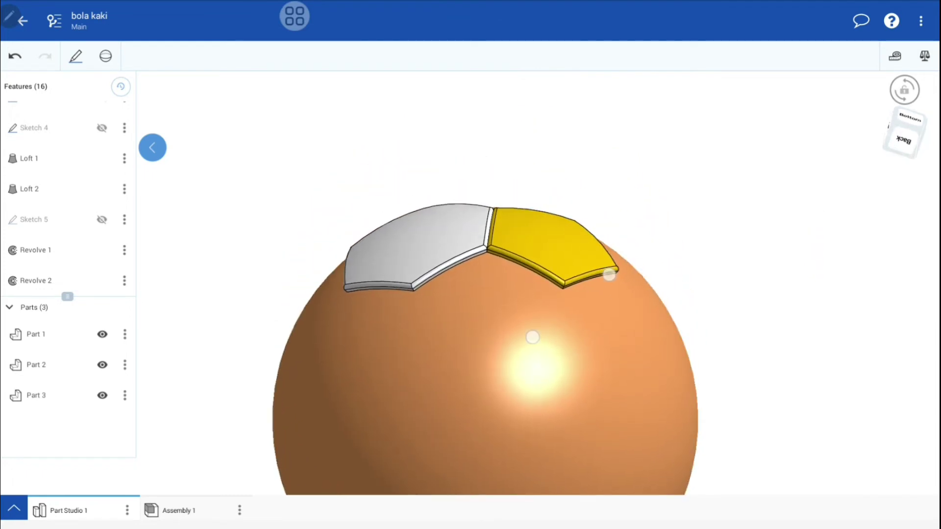
scroll(570, 304, "up", 2)
scroll(573, 278, "up", 1)
scroll(595, 308, "up", 1)
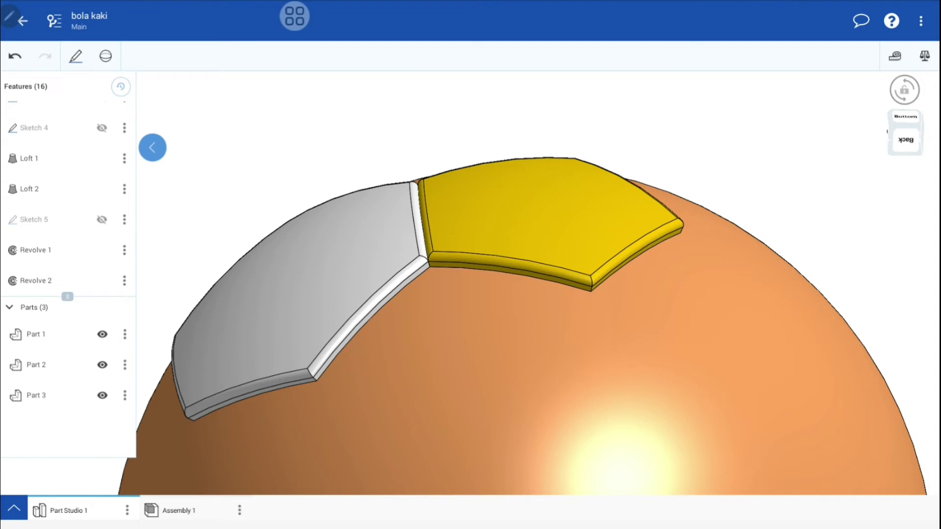
scroll(75, 177, "up", 1)
scroll(76, 176, "up", 5)
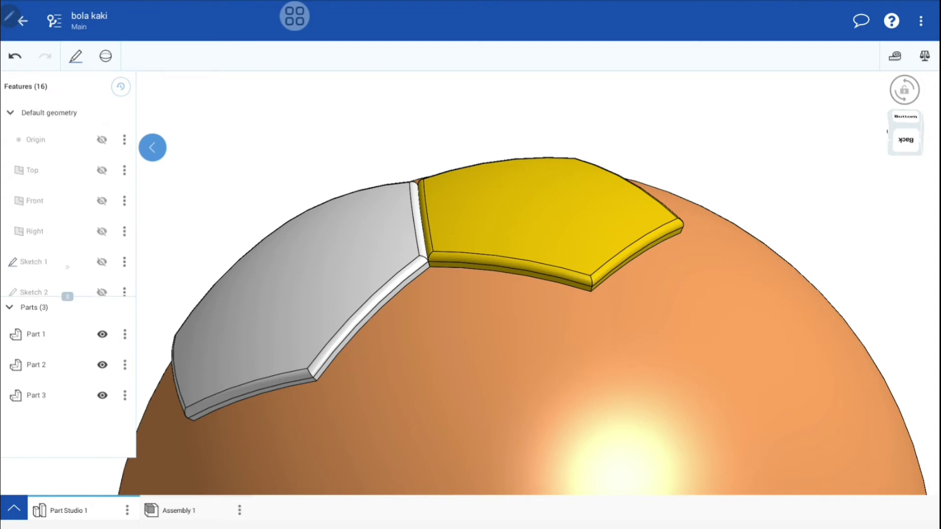
scroll(73, 159, "down", 2)
scroll(73, 159, "down", 1)
scroll(69, 199, "down", 1)
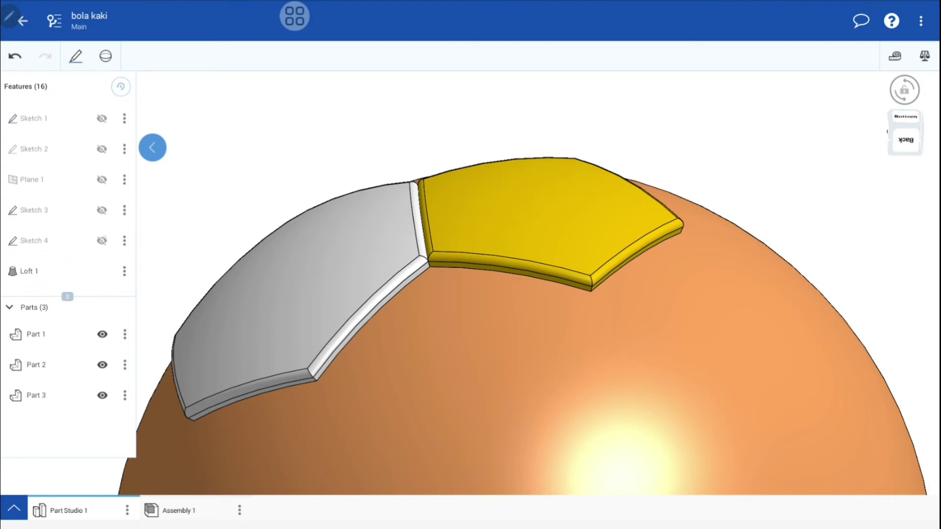
left_click(101, 241)
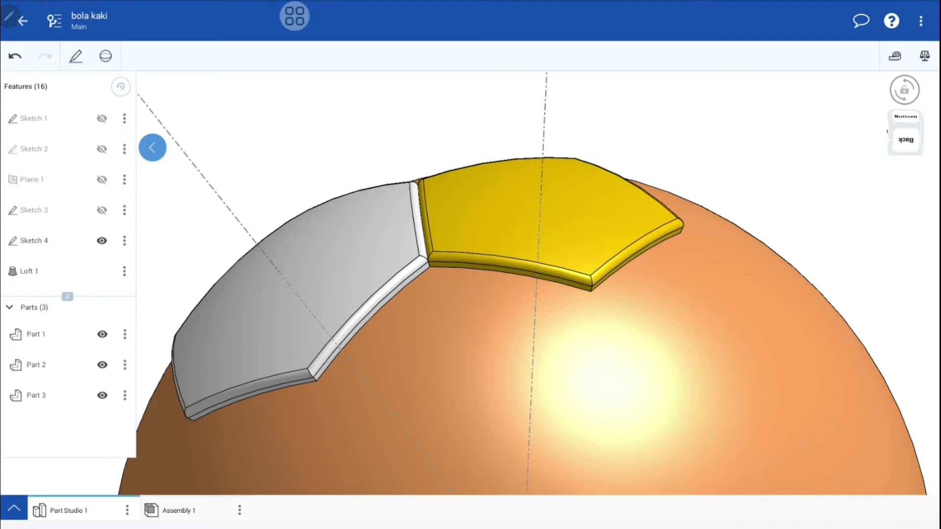
scroll(607, 314, "down", 5)
scroll(589, 313, "down", 2)
scroll(569, 314, "down", 1)
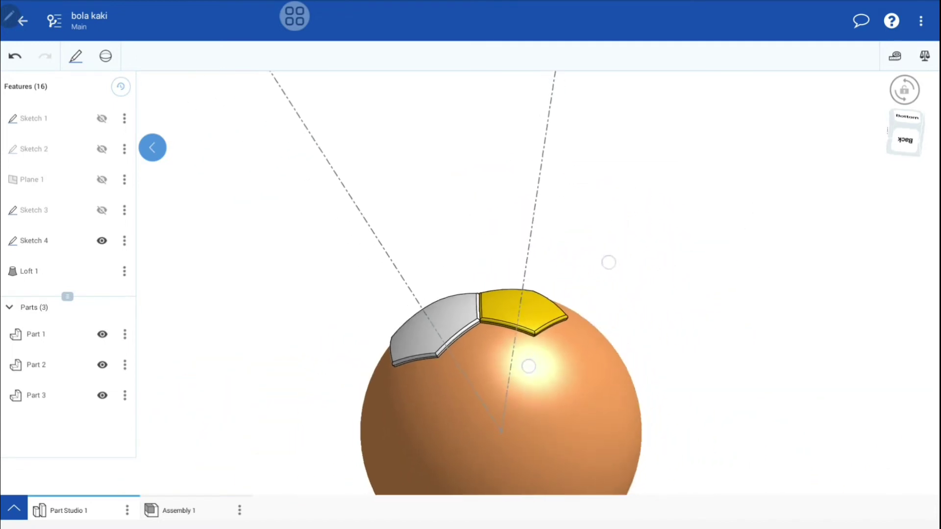
scroll(568, 314, "up", 2)
scroll(554, 299, "up", 2)
scroll(539, 304, "up", 1)
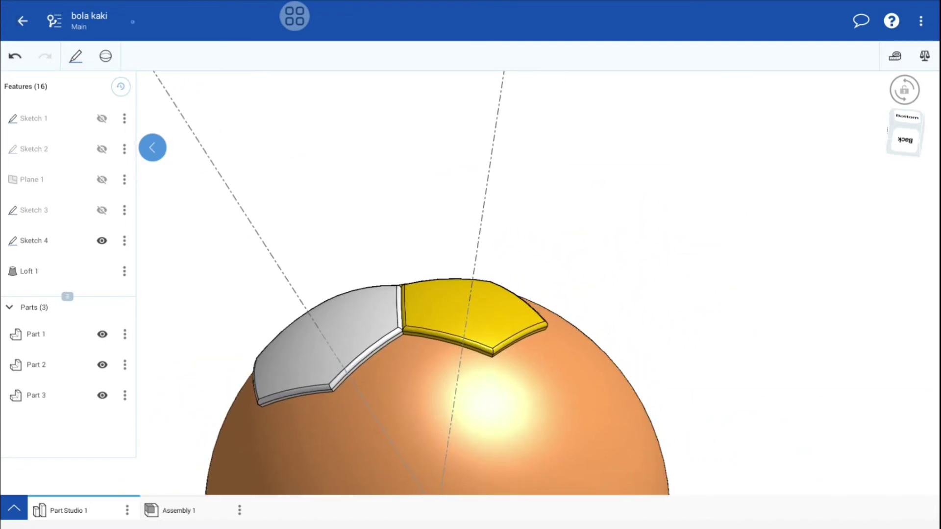
left_click(106, 55)
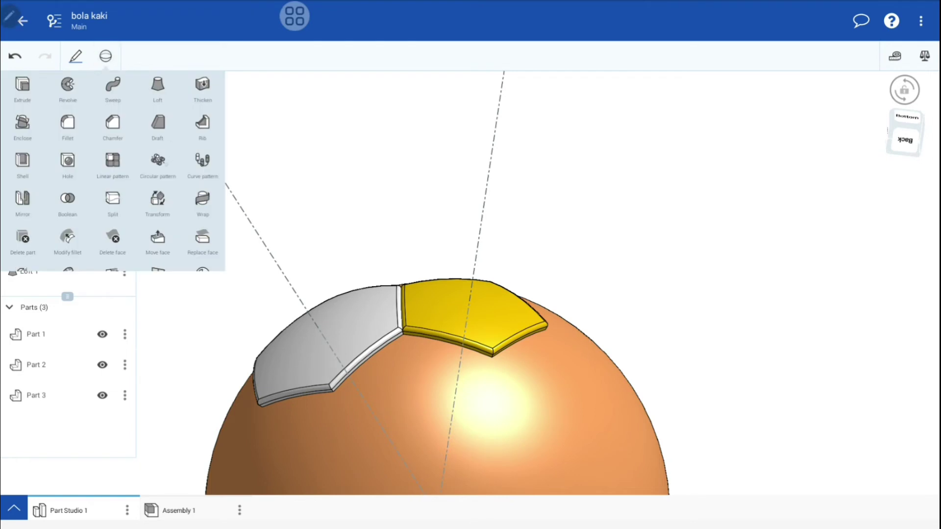
- Circular-pattern the white hexagon Part 2 five times about Sketch 4's line through the pentagon
left_click(158, 160)
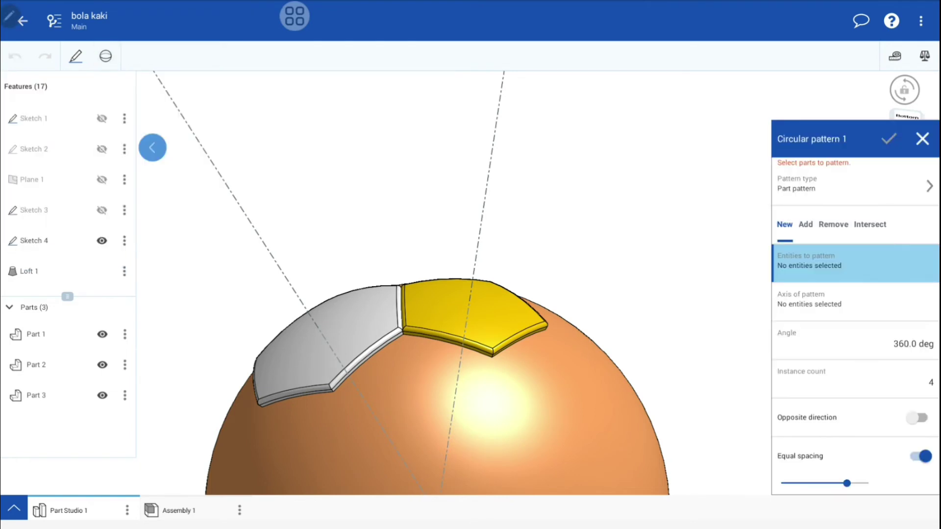
left_click_drag(872, 132, 873, 93)
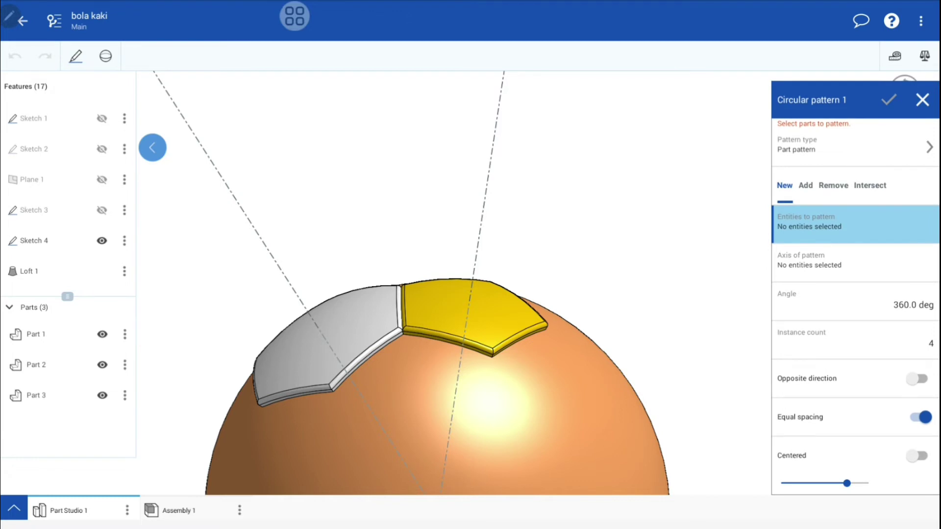
left_click(930, 343)
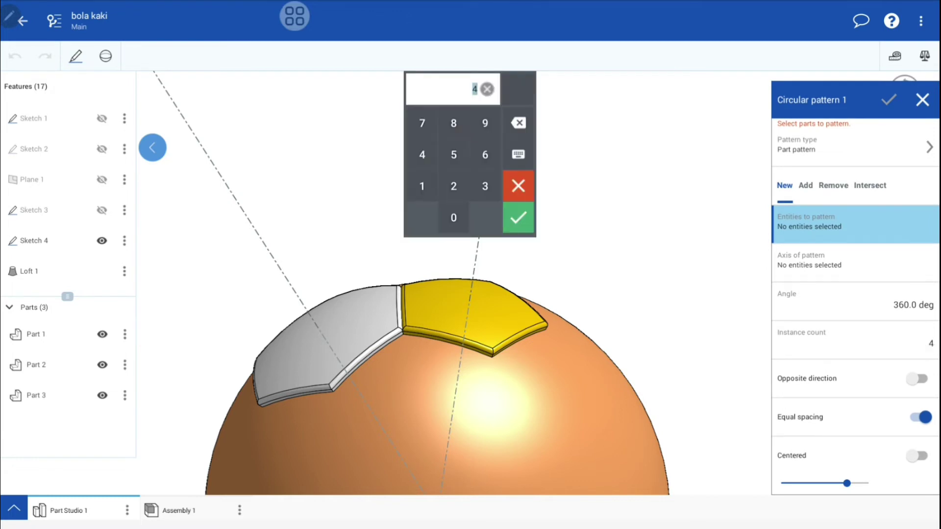
left_click(453, 155)
left_click(518, 217)
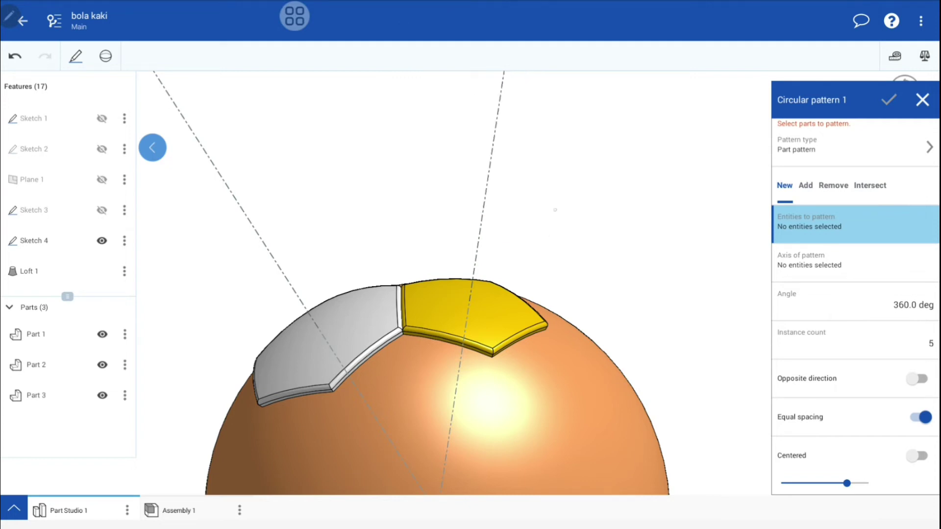
left_click_drag(533, 241, 425, 288)
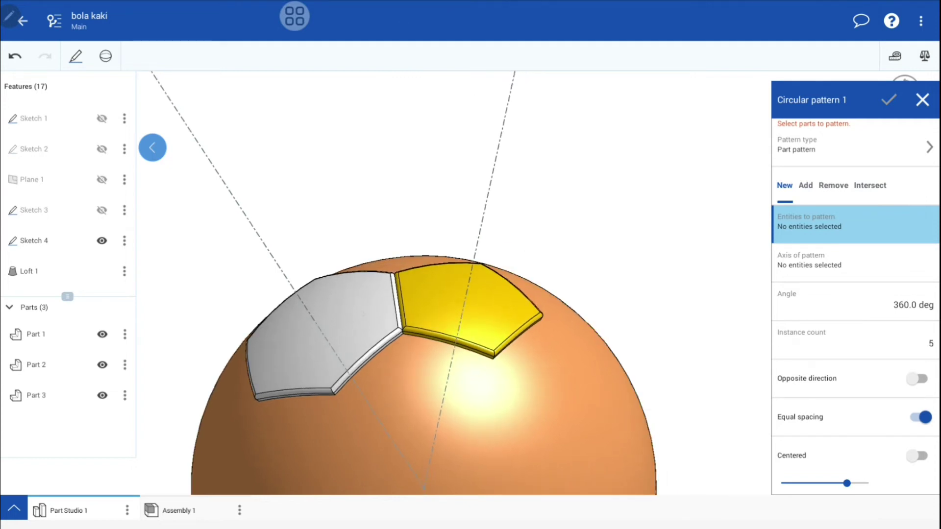
left_click(36, 365)
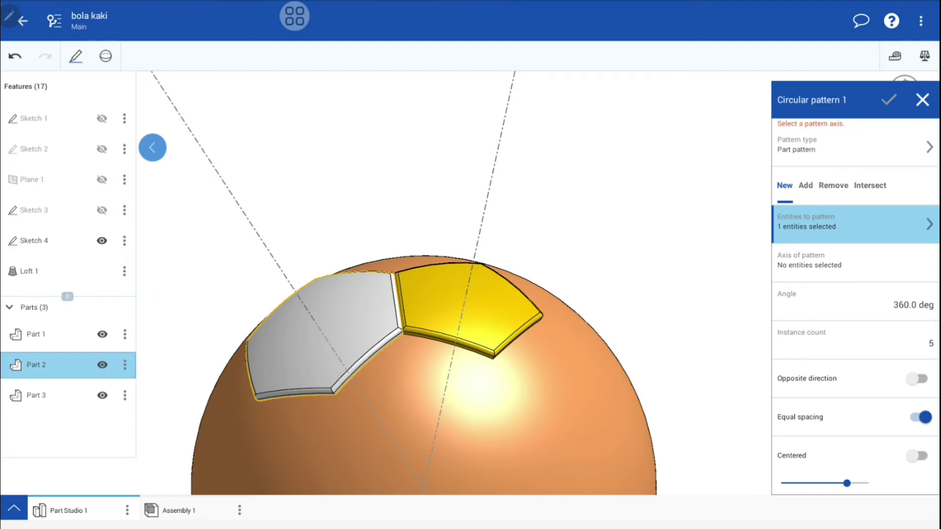
left_click(824, 268)
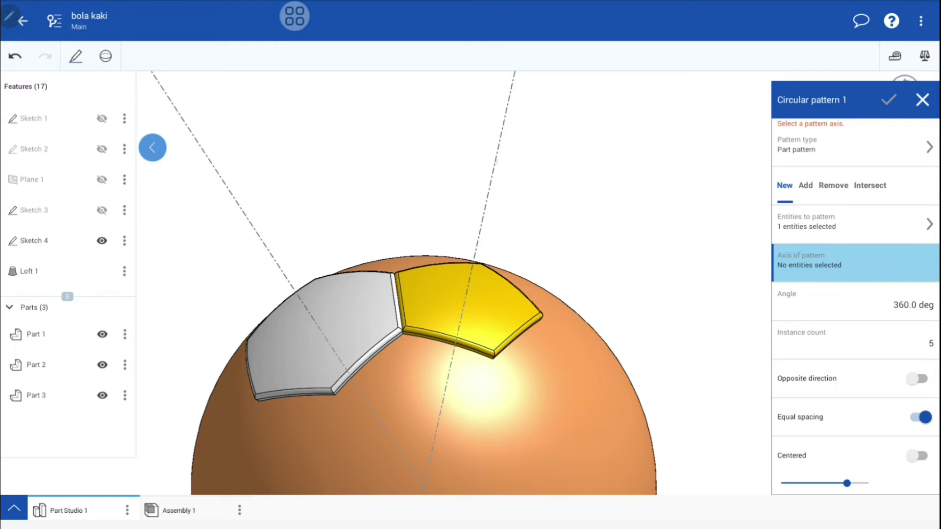
left_click(495, 162)
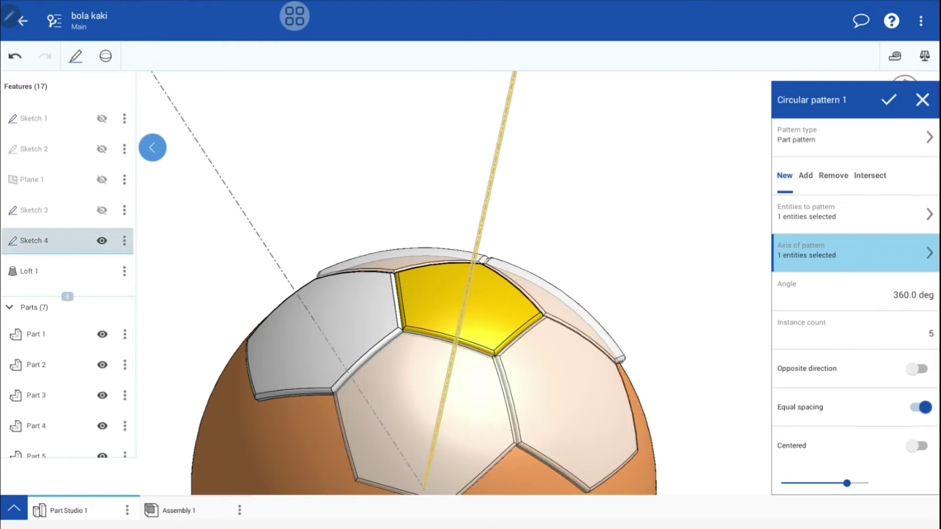
left_click_drag(719, 325, 699, 441)
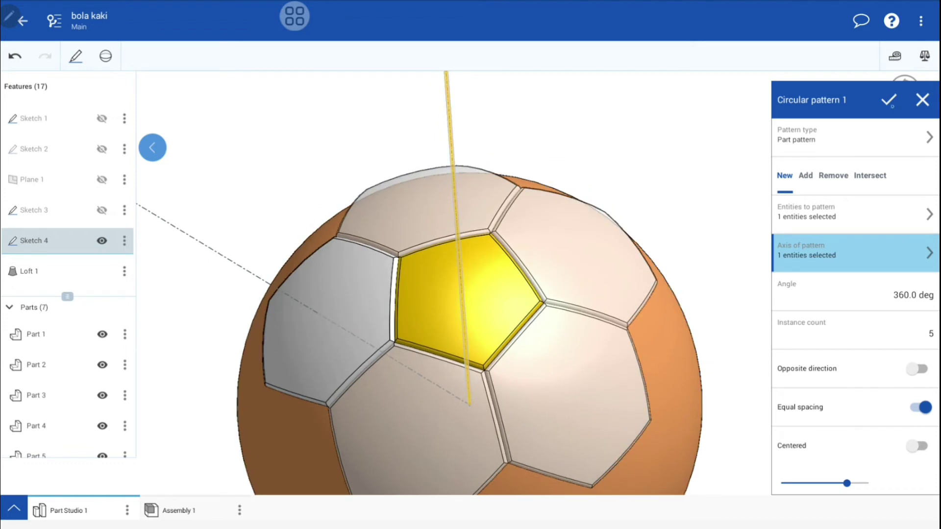
left_click(888, 100)
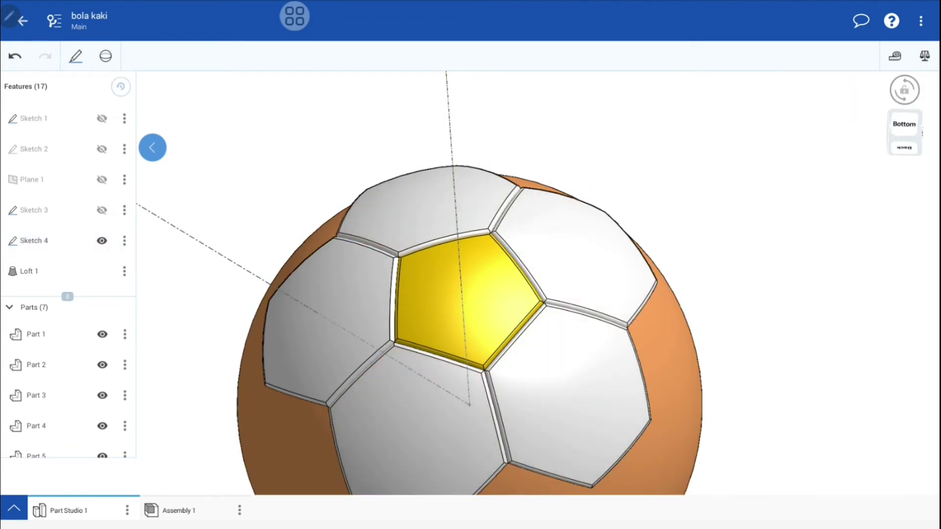
- Hide Sketch 4 and orbit to inspect the pentagon ringed by five white hexagons
left_click(102, 241)
mouse_move(668, 382)
left_mouse_down()
mouse_move(679, 267)
mouse_move(705, 381)
mouse_move(723, 243)
mouse_move(669, 355)
left_mouse_up()
left_click_drag(744, 247, 707, 249)
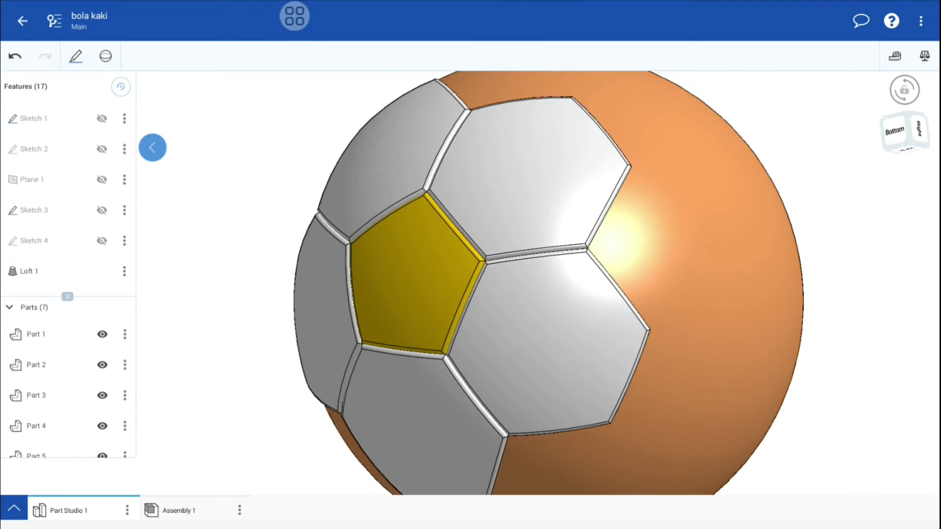
mouse_move(725, 294)
left_mouse_down()
mouse_move(668, 246)
mouse_move(639, 179)
left_mouse_up()
left_click_drag(703, 295, 702, 272)
left_click_drag(665, 375, 668, 358)
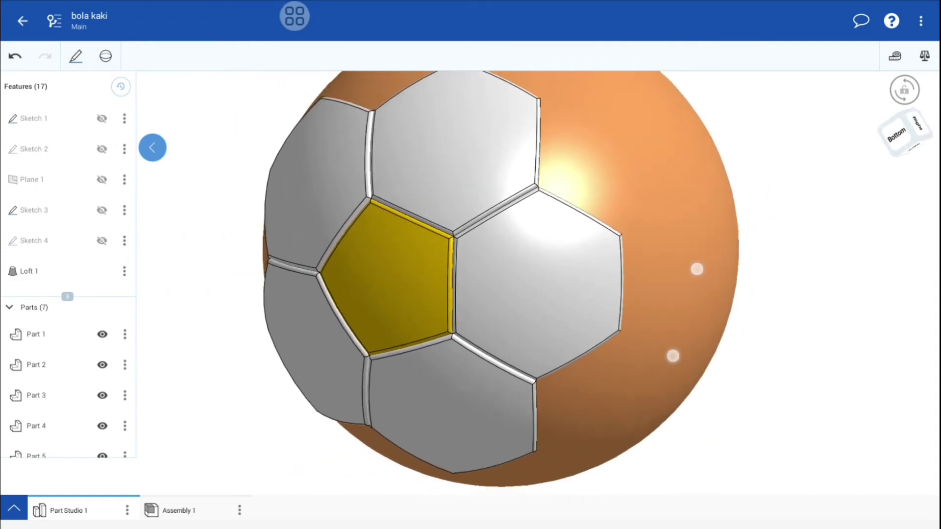
left_click_drag(820, 361, 777, 340)
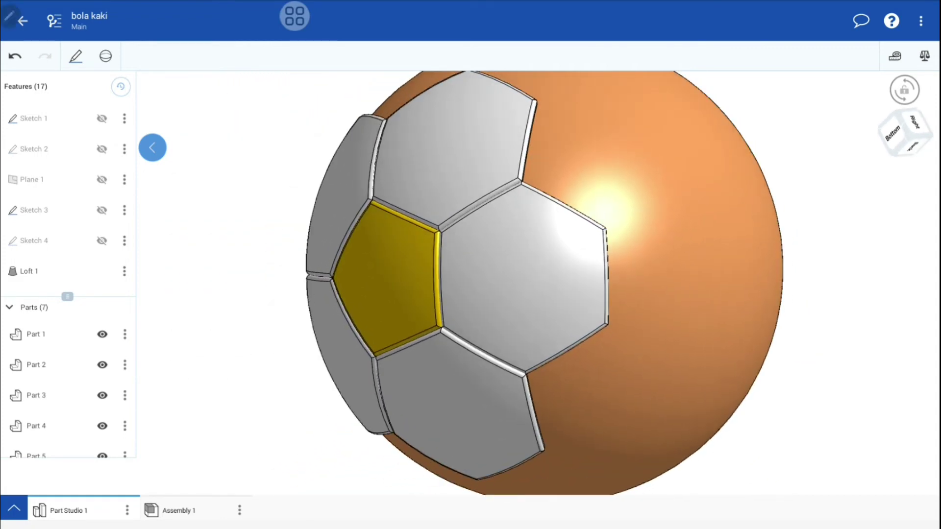
left_click(106, 56)
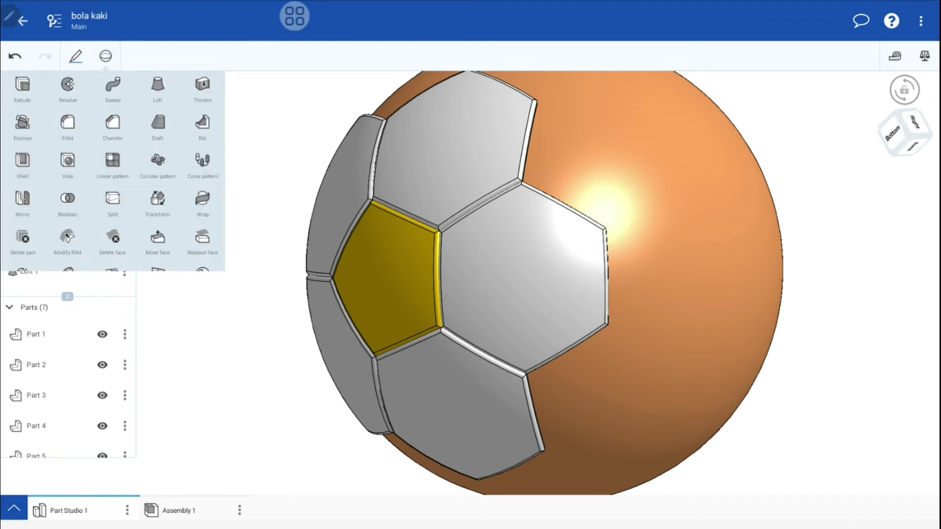
- Start a mirror and select the yellow pentagon plus its five surrounding hexagon panels
left_click(22, 199)
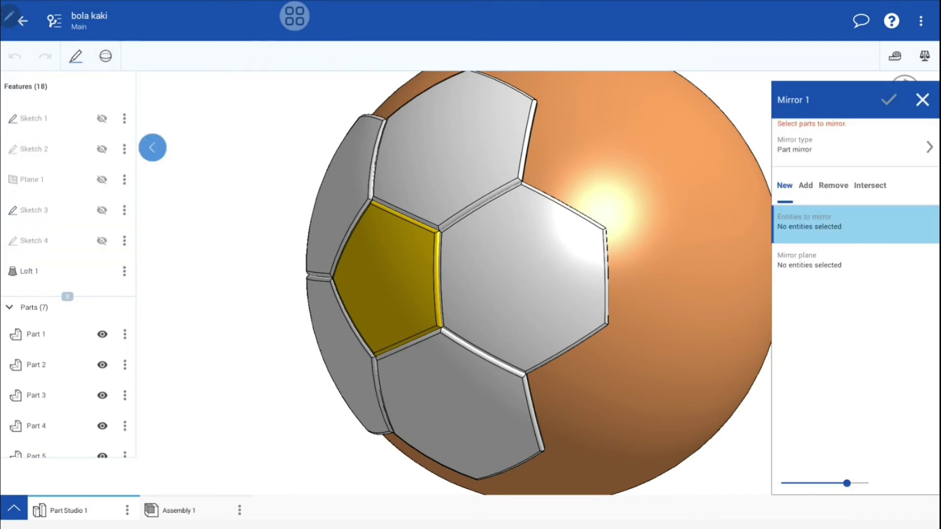
left_click(522, 275)
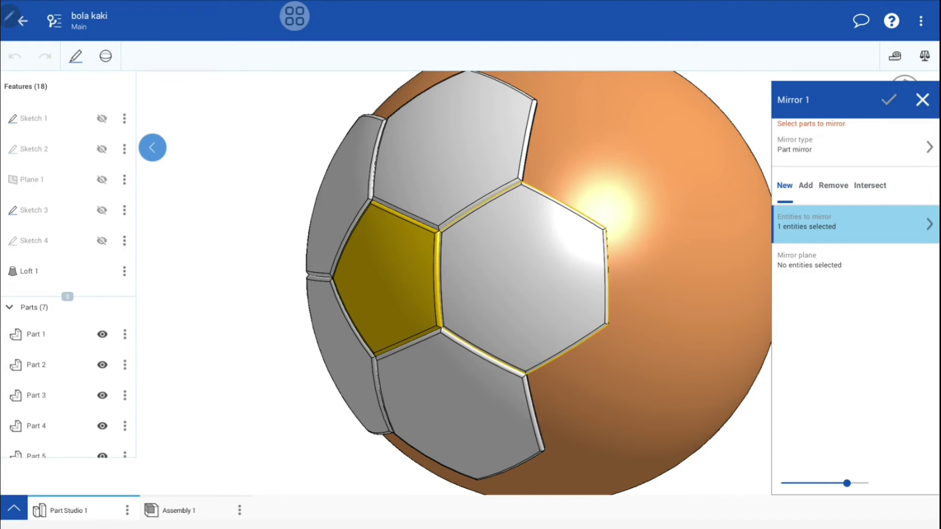
left_click_drag(583, 270, 540, 269)
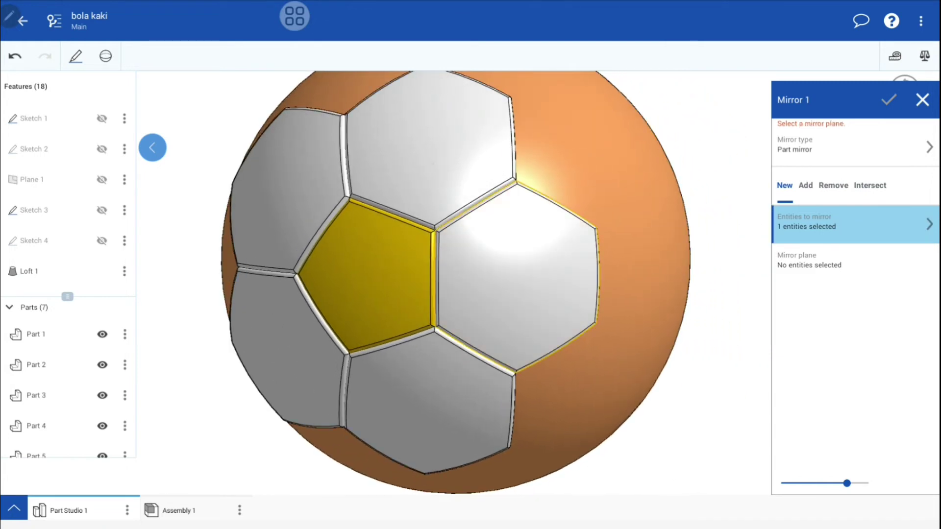
left_click(443, 167)
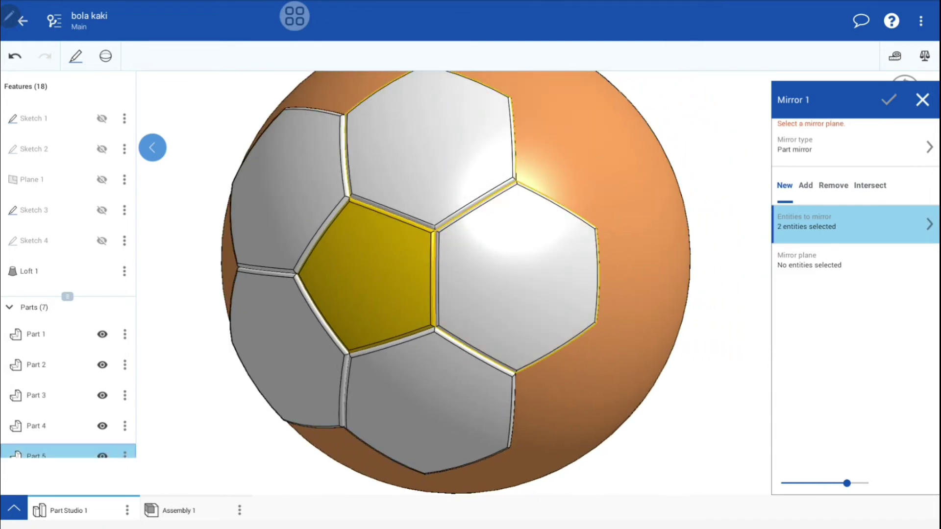
left_click(395, 275)
left_click(443, 399)
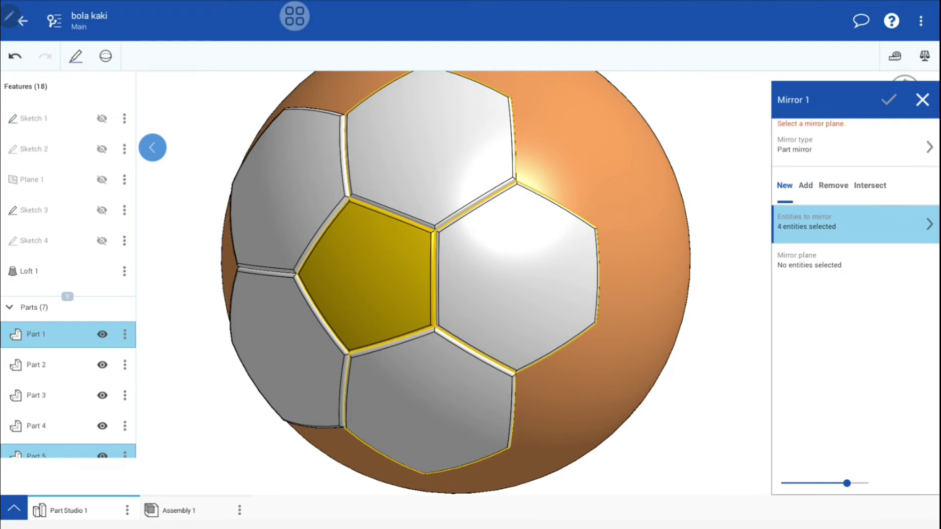
left_click(301, 344)
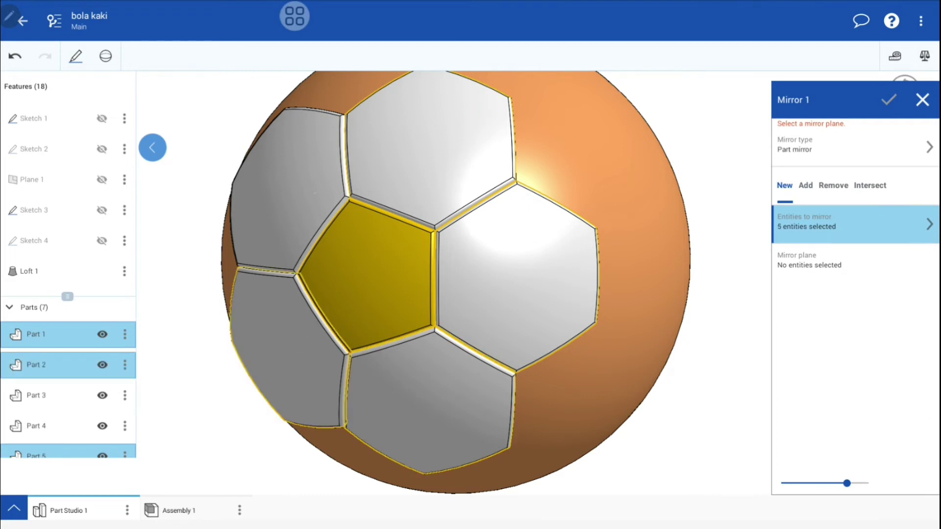
left_click(289, 189)
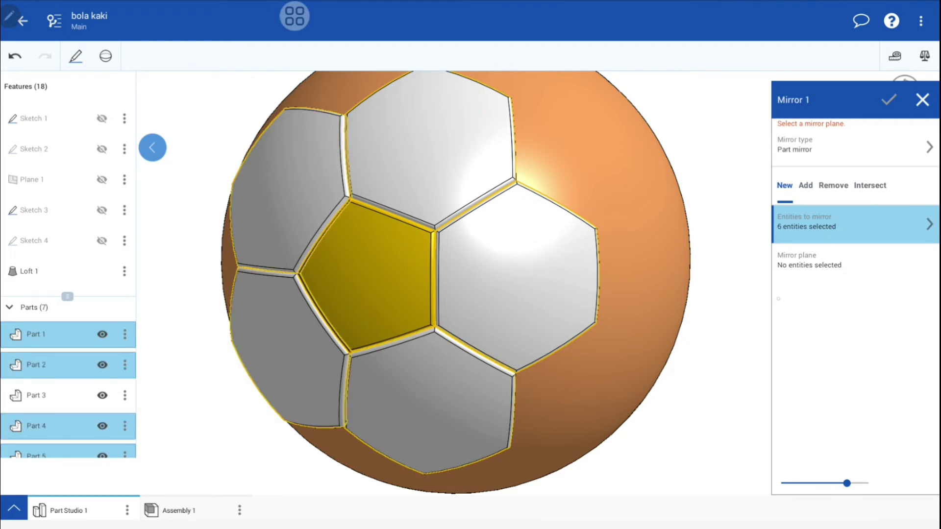
- Use a hexagon panel's flat side face as mirror plane and confirm Mirror 1
left_click(829, 256)
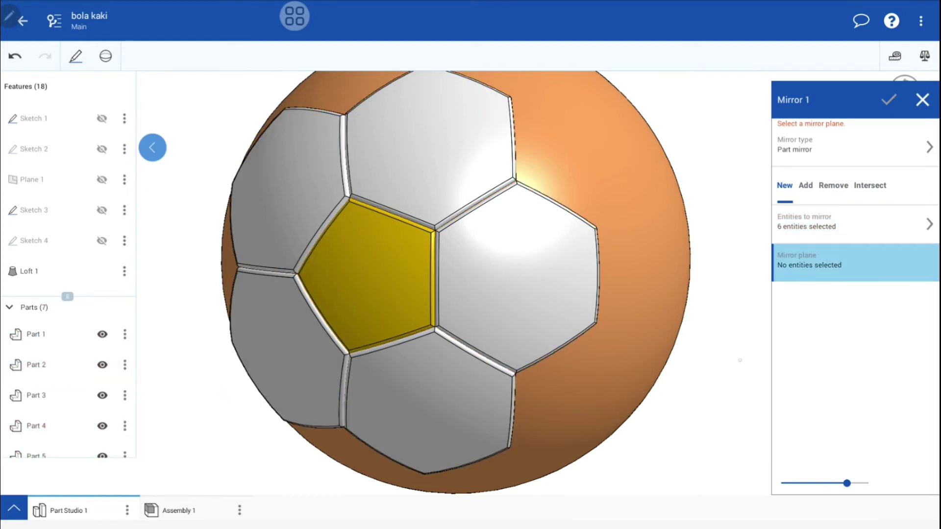
mouse_move(739, 361)
left_mouse_down()
mouse_move(697, 374)
mouse_move(630, 362)
left_mouse_up()
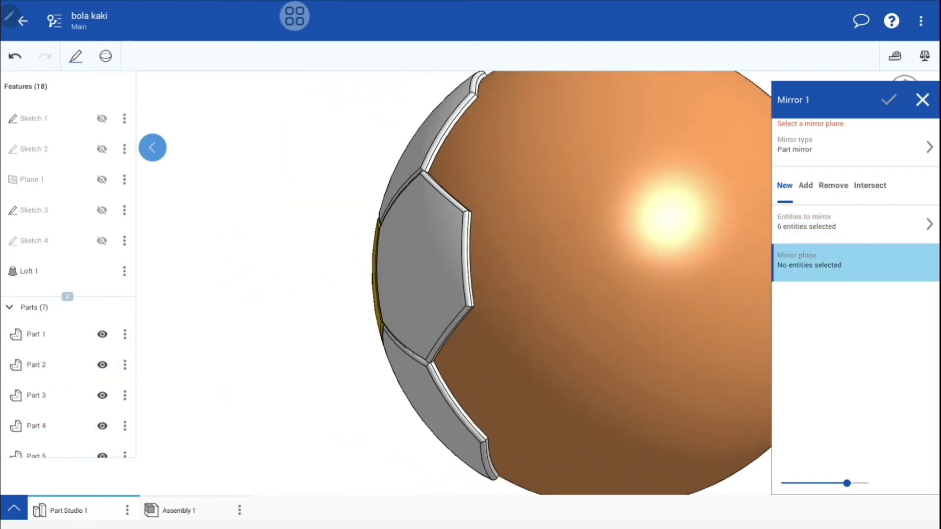
scroll(508, 303, "up", 10)
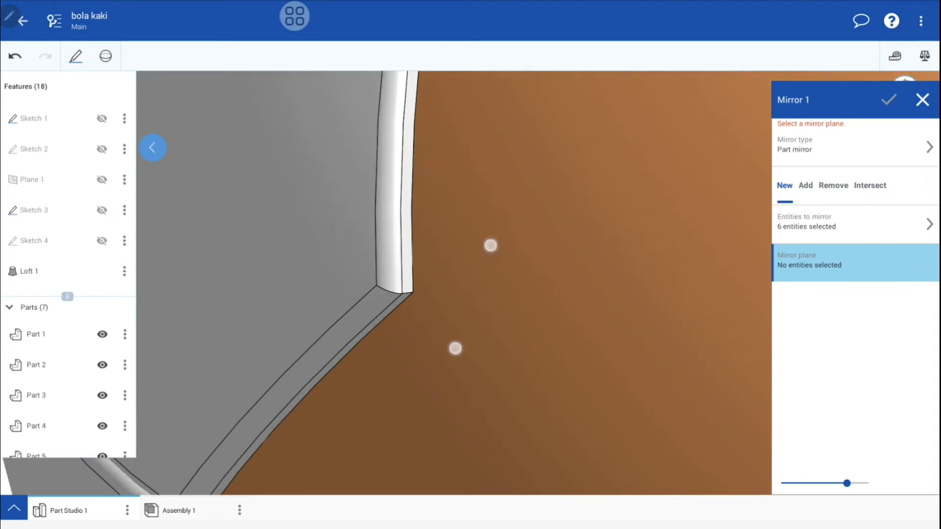
scroll(473, 297, "up", 3)
scroll(500, 319, "up", 2)
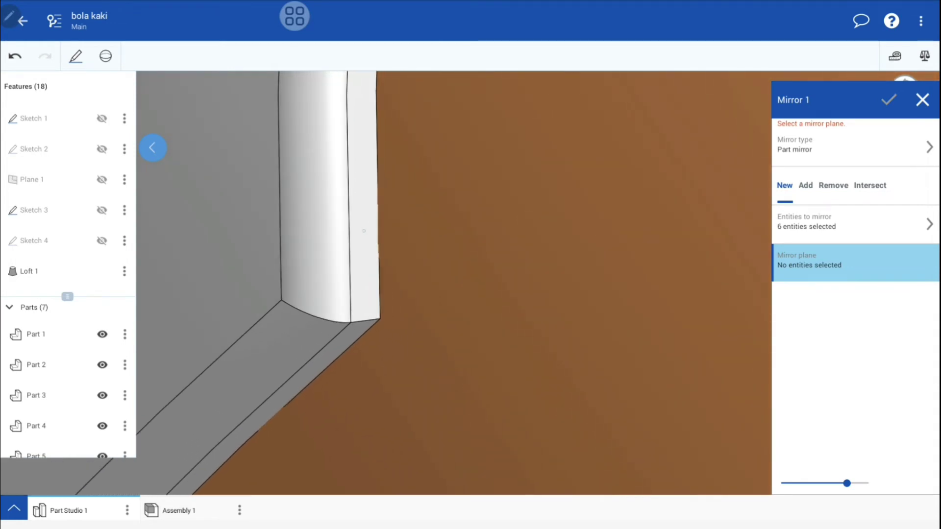
left_click(365, 234)
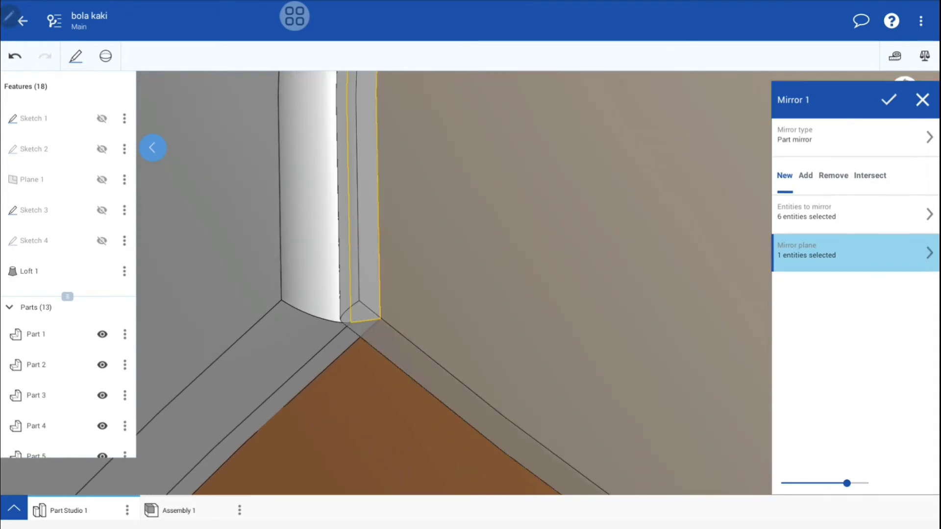
scroll(498, 292, "down", 5)
scroll(397, 299, "down", 3)
scroll(528, 300, "down", 5)
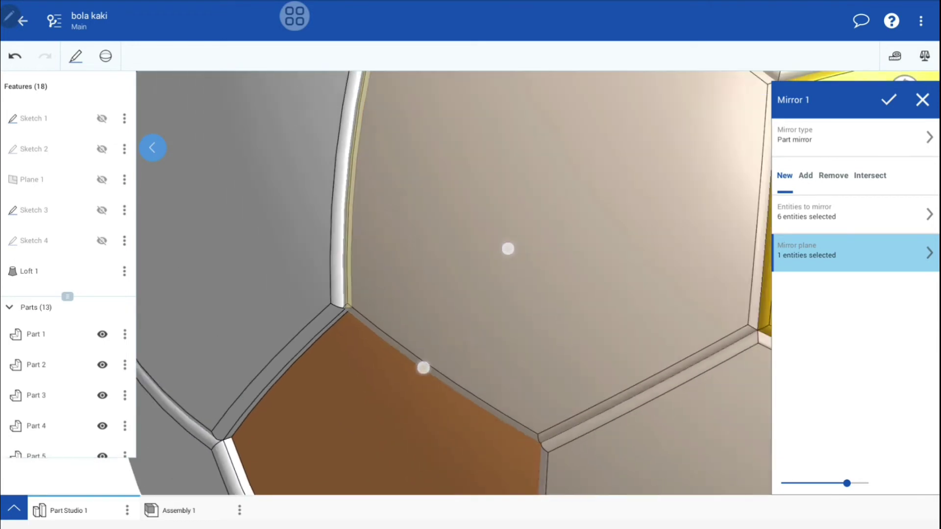
scroll(436, 316, "down", 3)
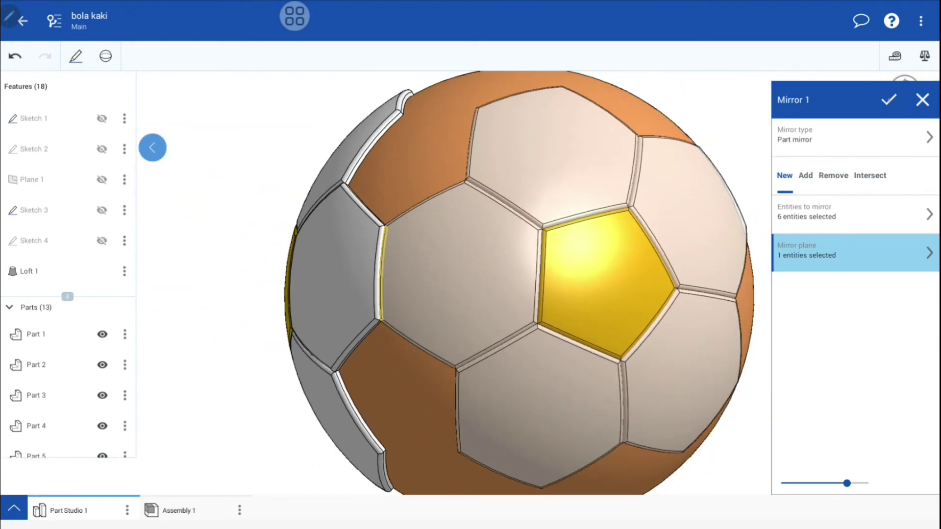
left_click(889, 100)
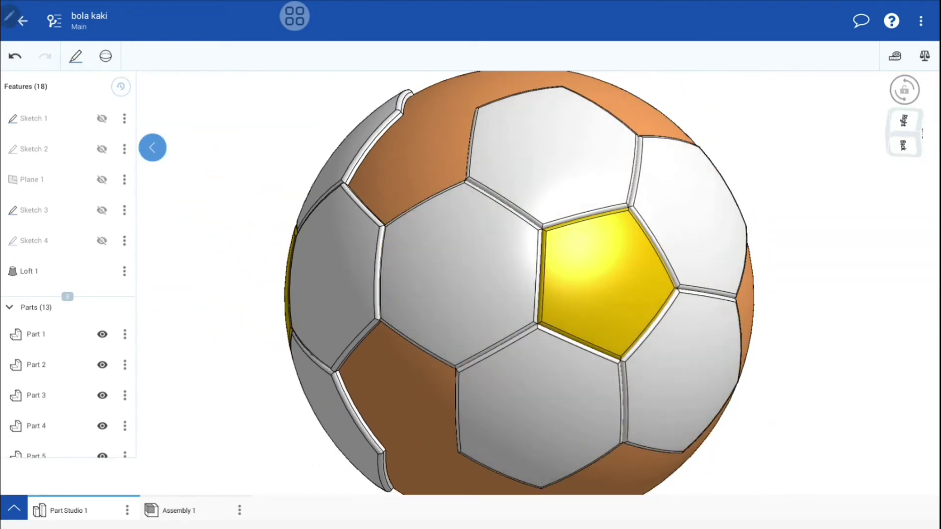
- Orbit and zoom around the thirteen-part ball from several sides, then show the feature tools list
left_click_drag(730, 139, 709, 325)
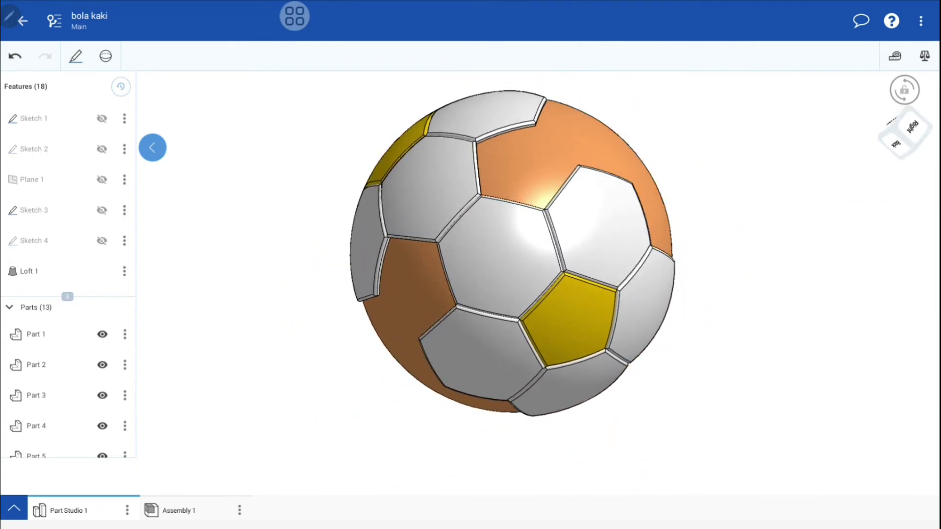
mouse_move(758, 372)
left_mouse_down()
mouse_move(733, 384)
mouse_move(750, 397)
left_mouse_up()
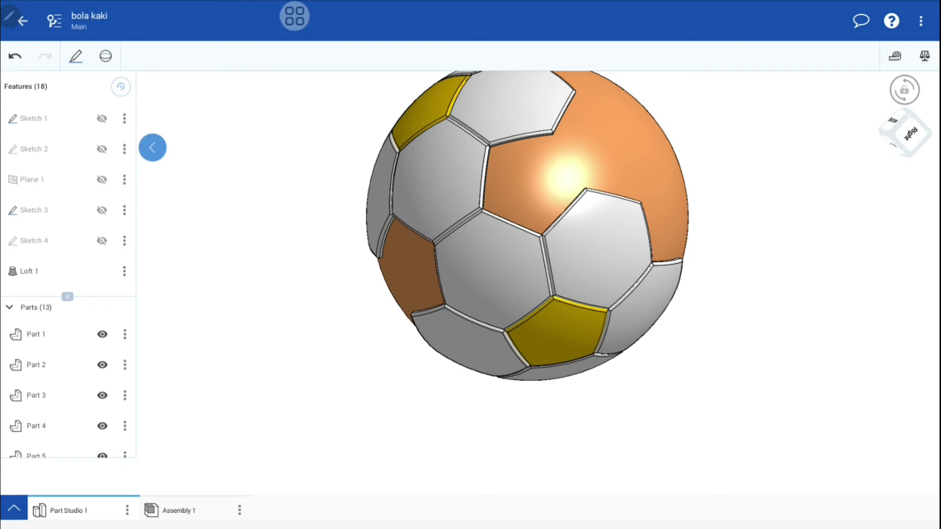
mouse_move(668, 174)
left_mouse_down()
mouse_move(599, 204)
mouse_move(685, 231)
mouse_move(726, 271)
mouse_move(703, 269)
mouse_move(723, 269)
left_mouse_up()
scroll(667, 308, "up", 5)
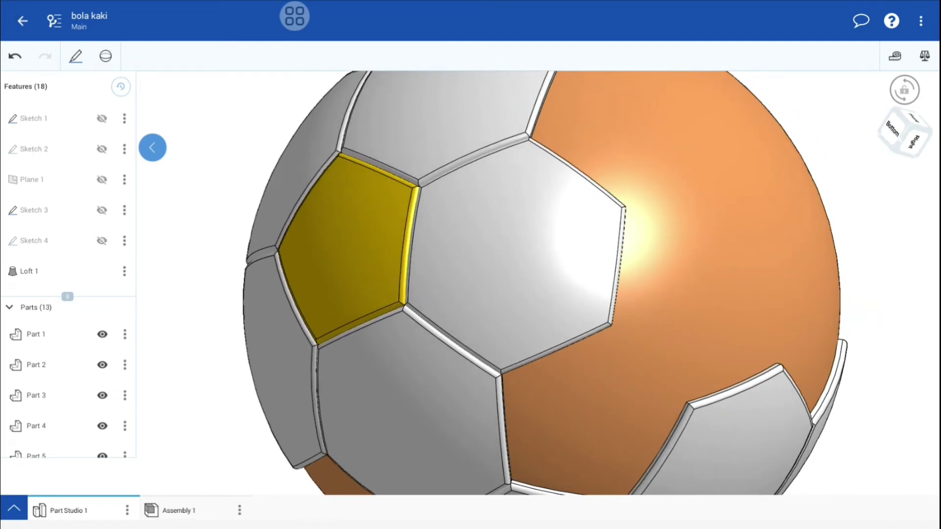
left_click(105, 56)
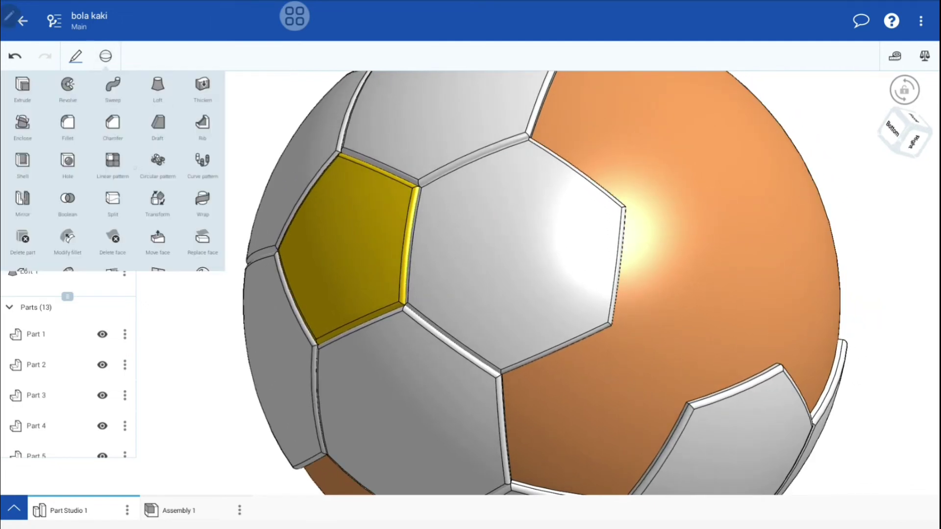
- Start a second mirror with the yellow pentagon selected, turning the ball toward the bare orange area
left_click_drag(113, 205, 113, 167)
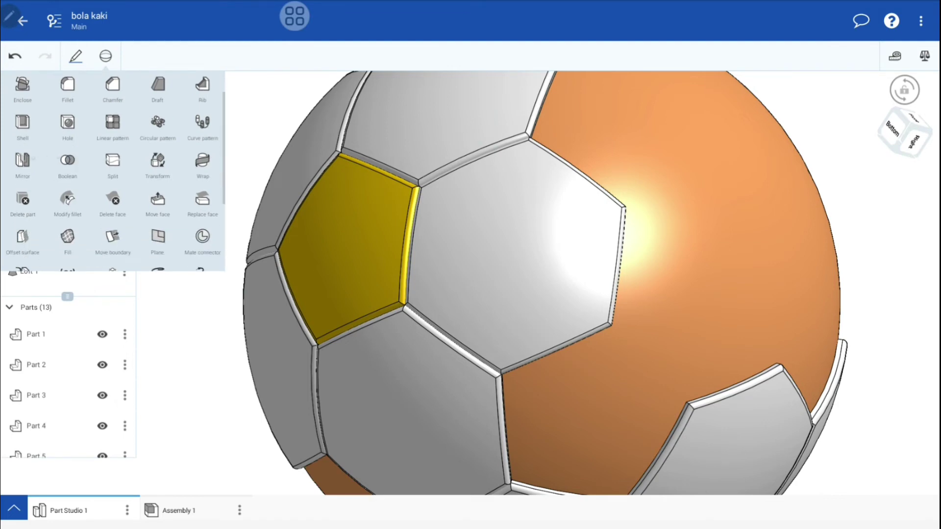
left_click(23, 165)
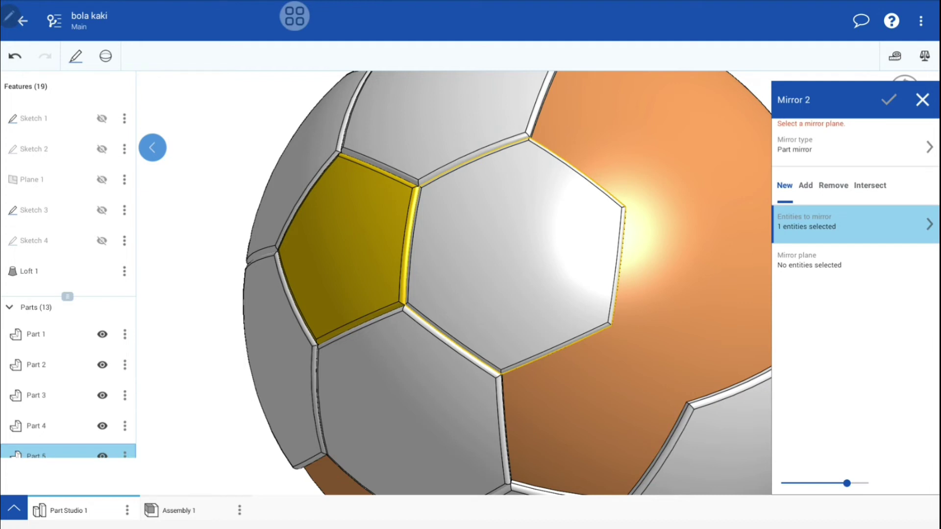
left_click(369, 257)
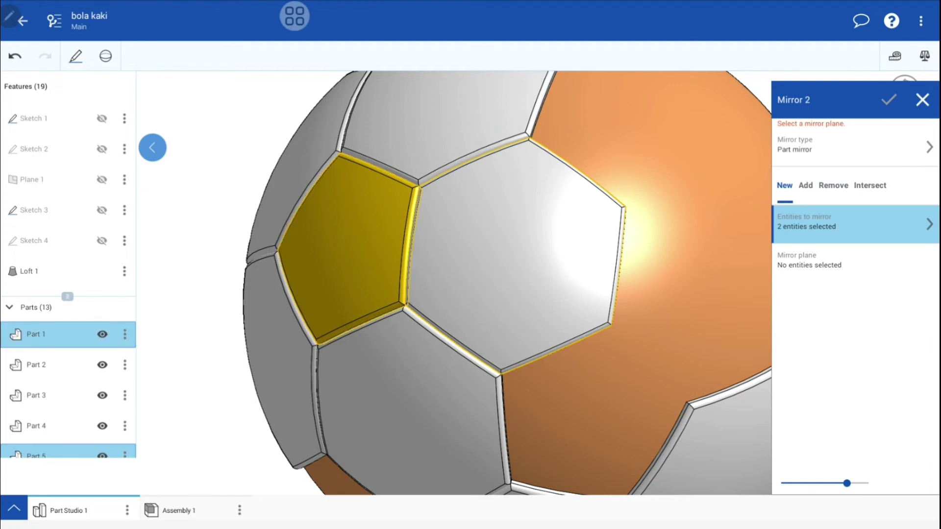
scroll(618, 280, "down", 2)
scroll(564, 299, "down", 2)
scroll(534, 314, "down", 1)
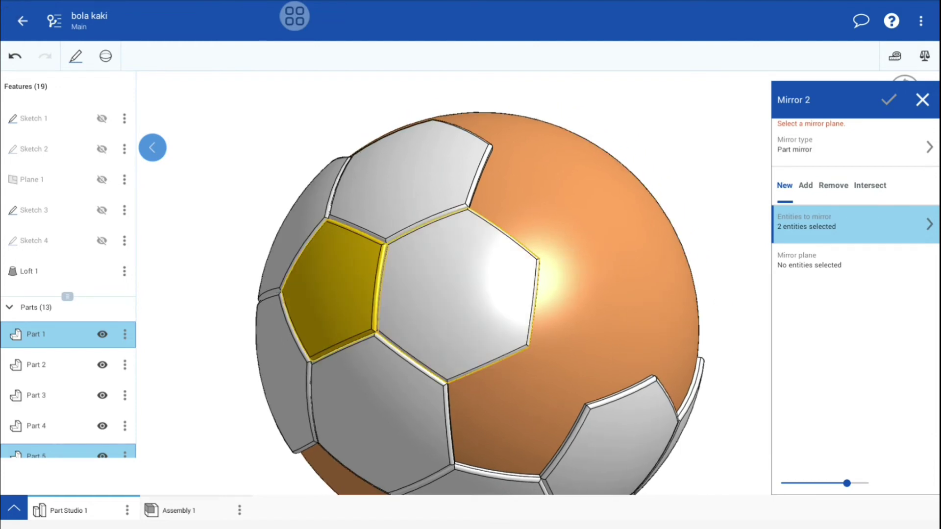
left_click_drag(325, 361, 442, 304)
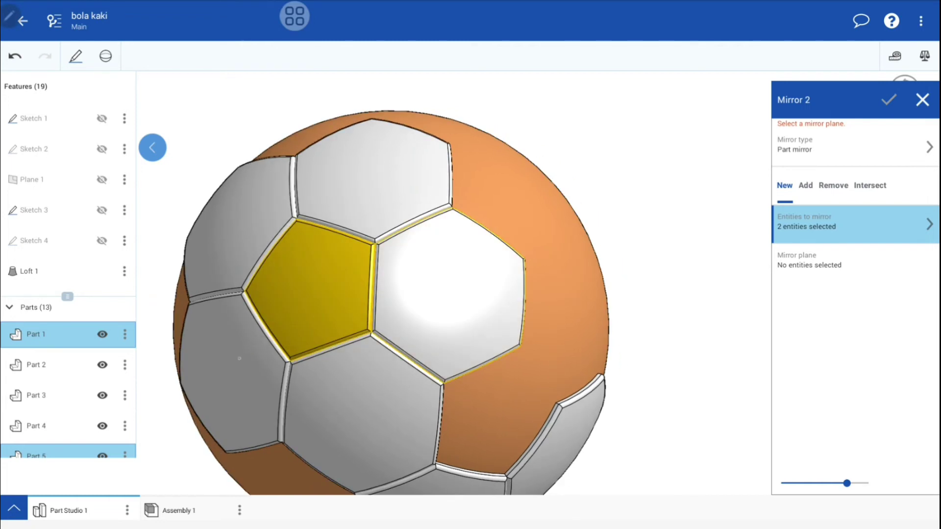
left_click_drag(458, 292, 403, 298)
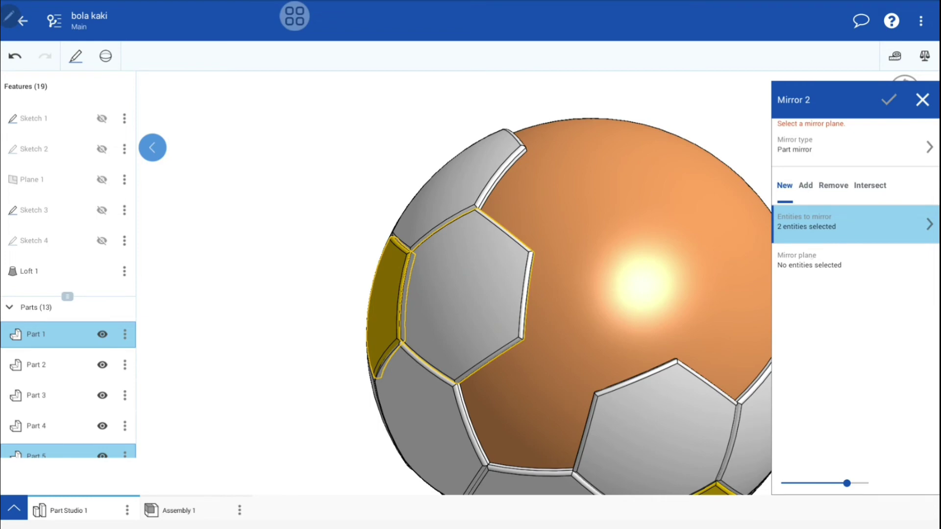
- Set a hexagon panel's side face as mirror plane and confirm Mirror 2, giving 15 parts
left_click(812, 265)
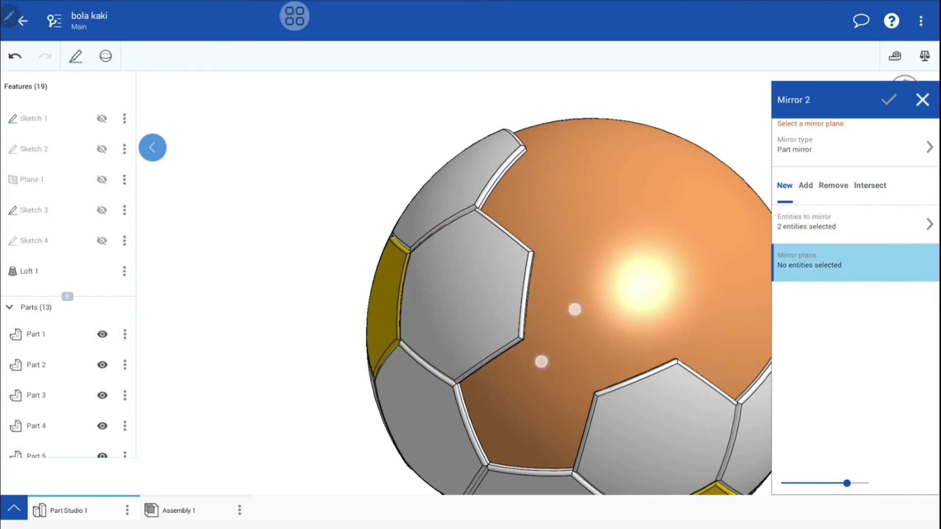
scroll(558, 336, "up", 10)
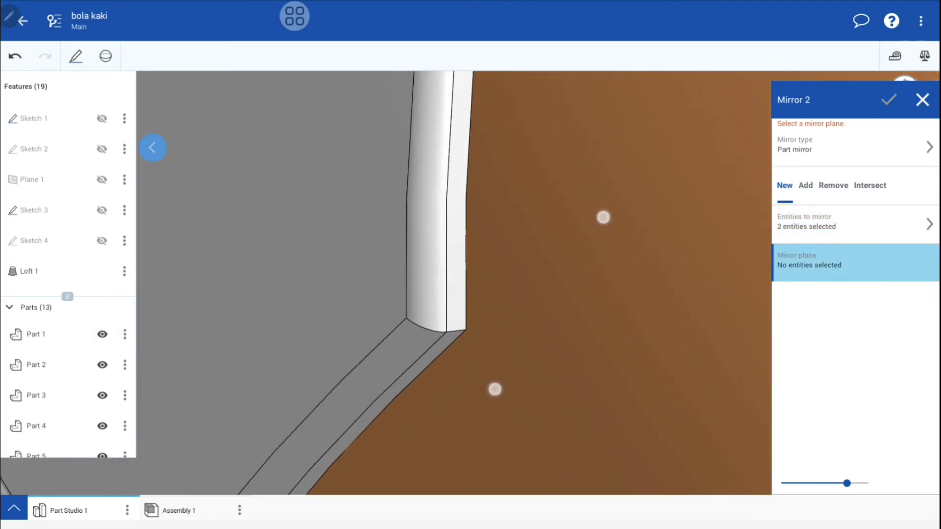
scroll(548, 303, "up", 1)
left_click(457, 250)
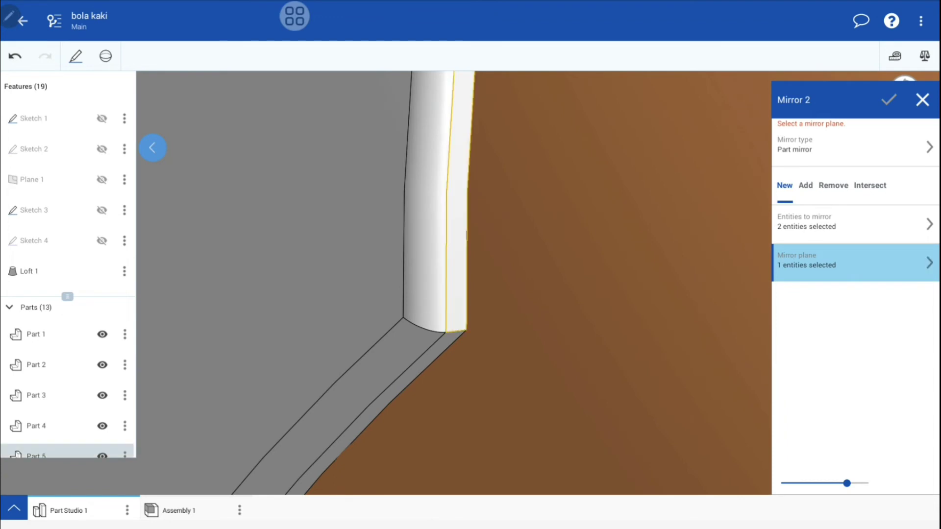
scroll(541, 284, "down", 10)
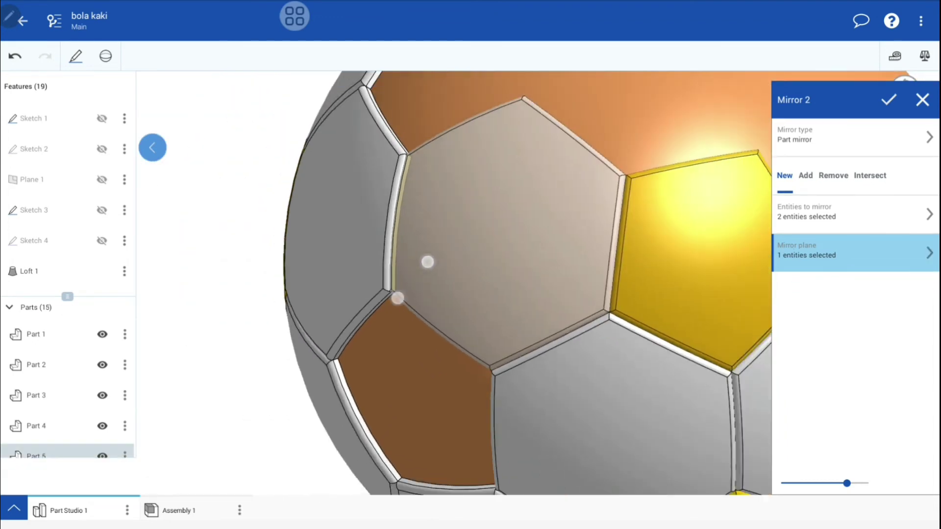
mouse_move(508, 374)
left_mouse_down()
mouse_move(470, 351)
mouse_move(581, 224)
mouse_move(598, 225)
left_mouse_up()
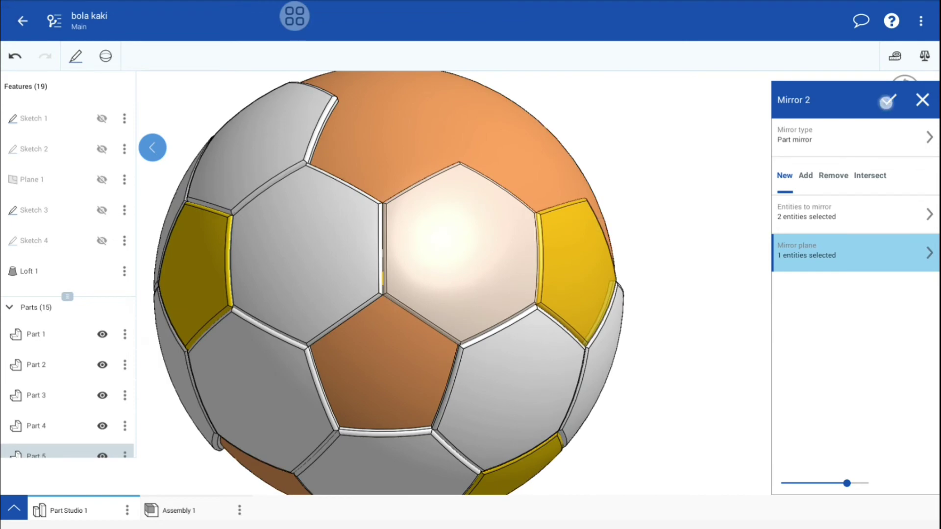
left_click(886, 102)
- Orbit and zoom around the fifteen-part ball, centring on the bare orange area beside a yellow pentagon
left_click_drag(718, 340, 750, 324)
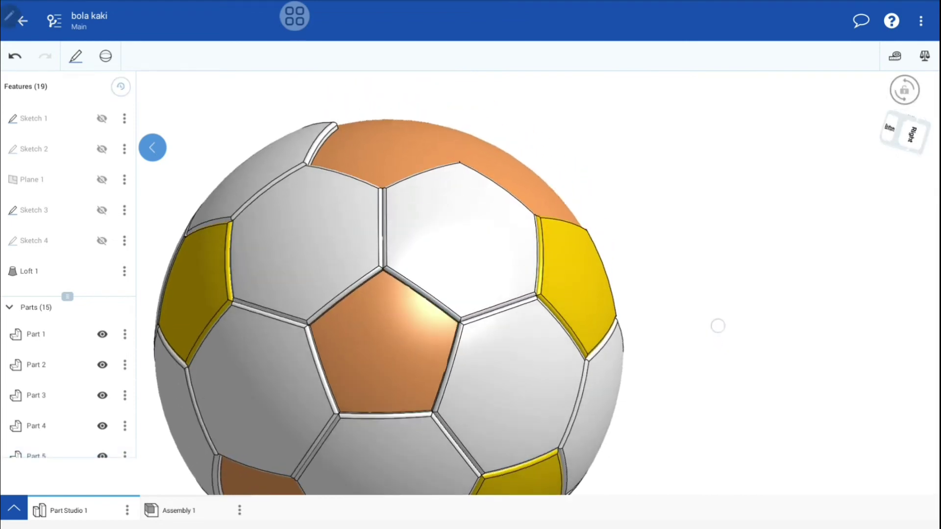
scroll(637, 255, "down", 5)
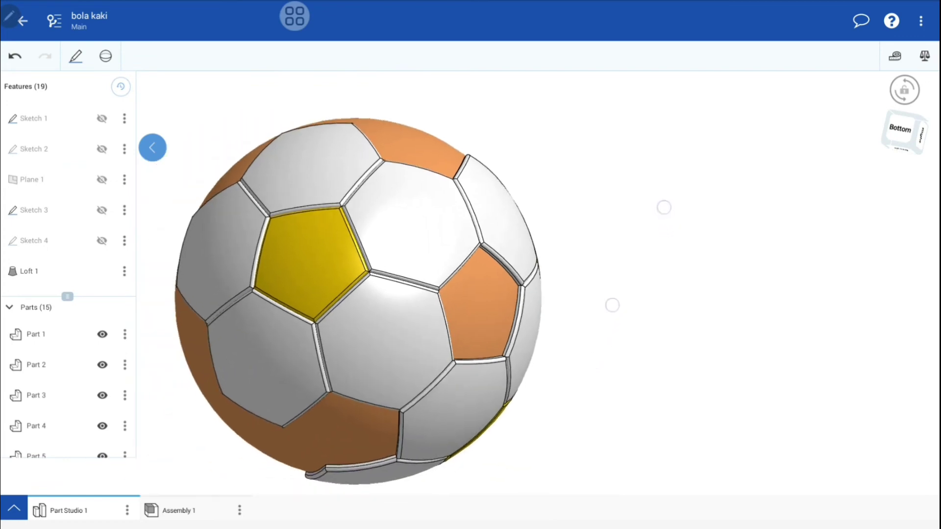
left_click_drag(664, 206, 616, 175)
mouse_move(708, 212)
left_mouse_down()
mouse_move(679, 126)
mouse_move(678, 199)
mouse_move(662, 214)
mouse_move(689, 223)
mouse_move(689, 233)
mouse_move(657, 245)
left_mouse_up()
scroll(669, 288, "up", 2)
left_click_drag(720, 246, 672, 235)
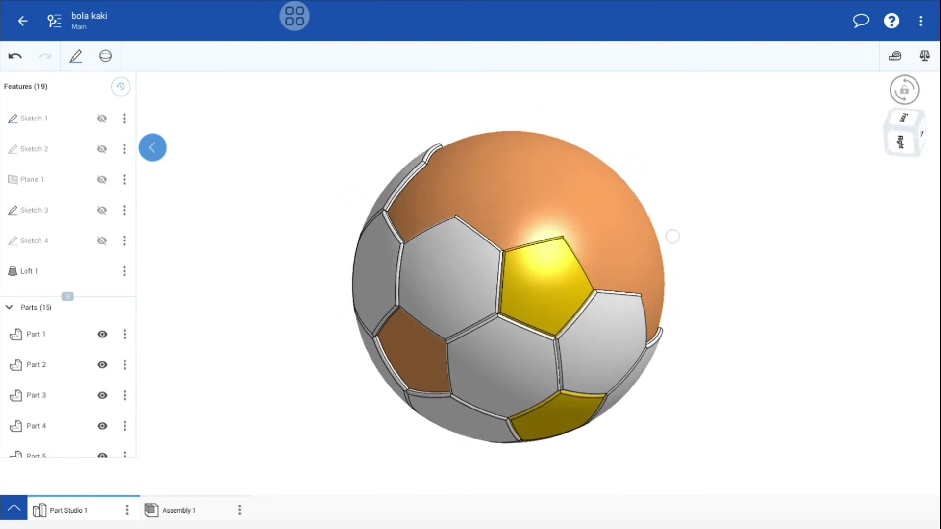
mouse_move(773, 270)
left_mouse_down()
mouse_move(759, 272)
mouse_move(767, 252)
left_mouse_up()
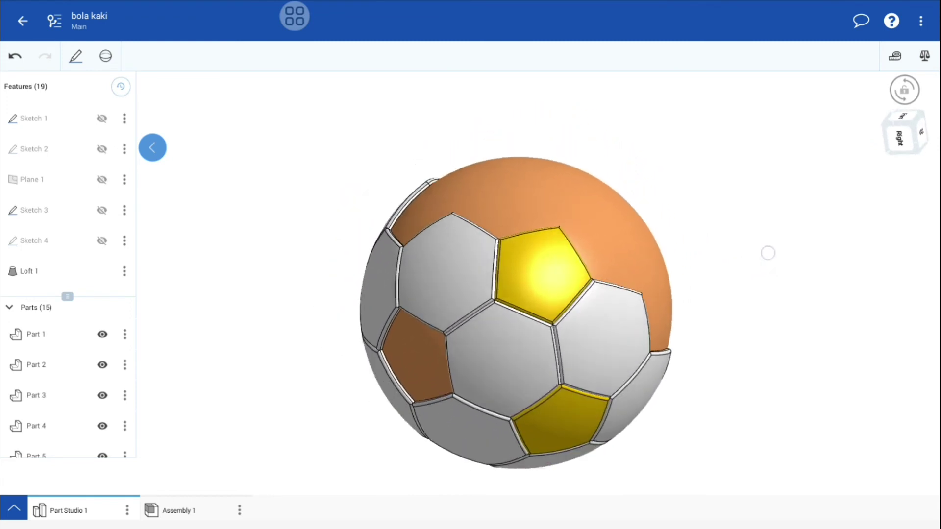
scroll(651, 305, "up", 3)
left_click_drag(709, 272, 664, 289)
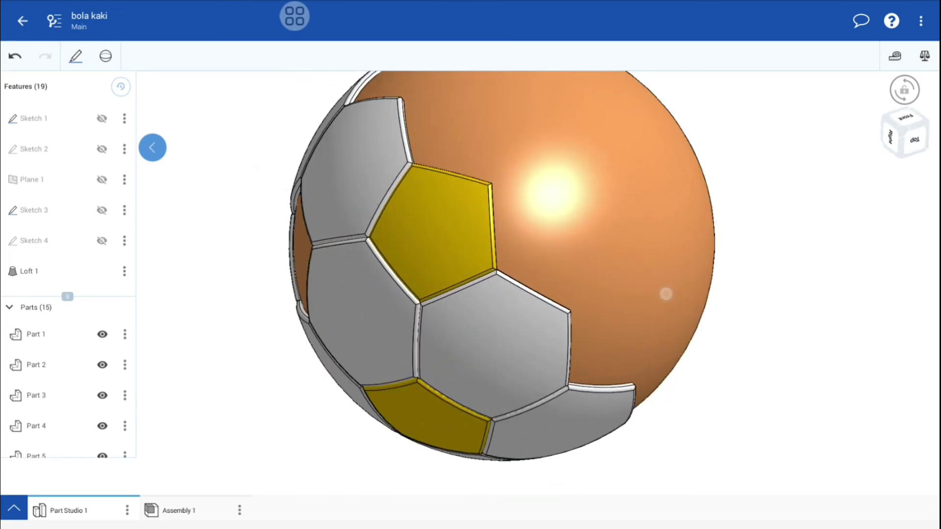
scroll(591, 267, "up", 2)
mouse_move(644, 220)
left_mouse_down()
mouse_move(613, 231)
mouse_move(596, 212)
mouse_move(590, 228)
left_mouse_up()
scroll(591, 228, "up", 2)
scroll(582, 288, "up", 2)
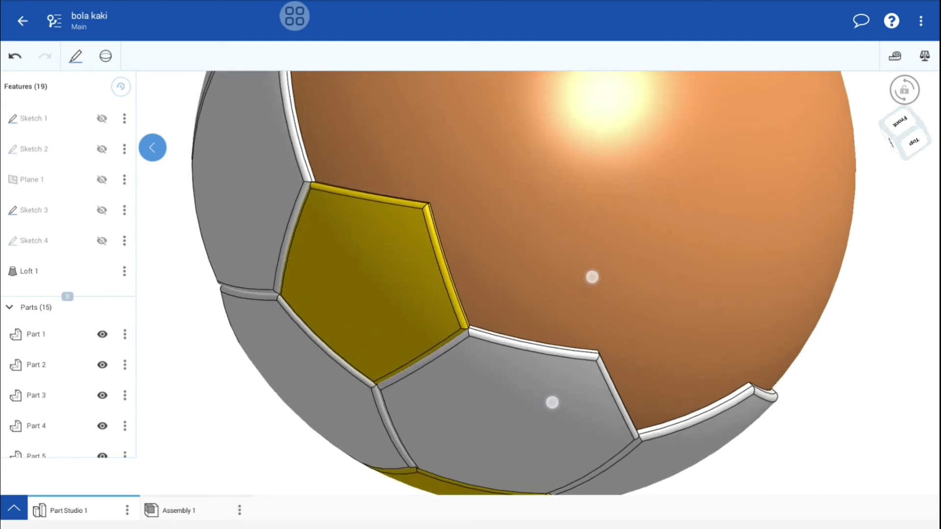
- Mirror the grey hexagon panel across its edge face as Mirror 3
left_click(105, 56)
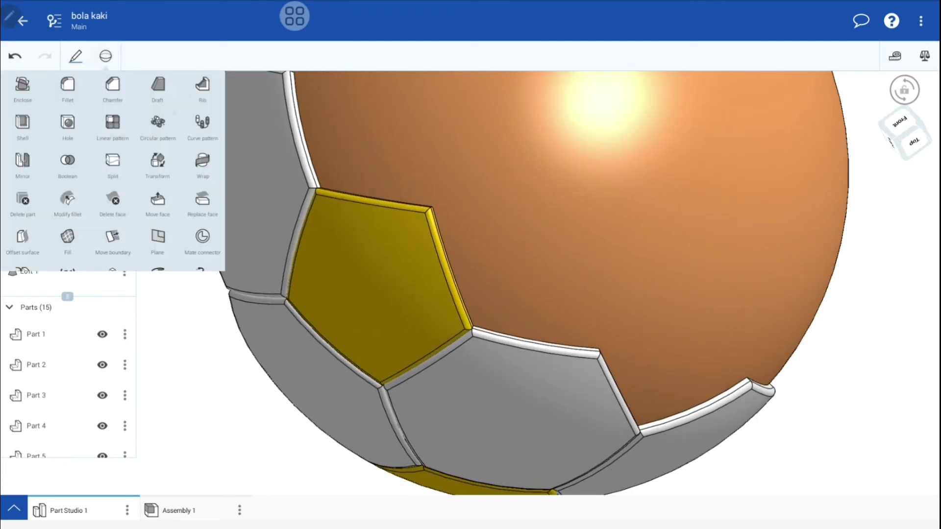
scroll(112, 172, "down", 2)
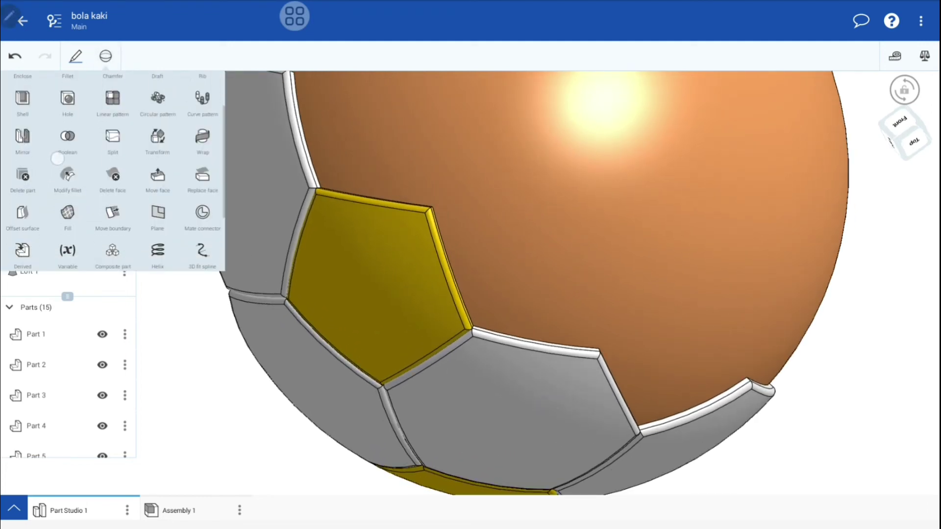
left_click(28, 165)
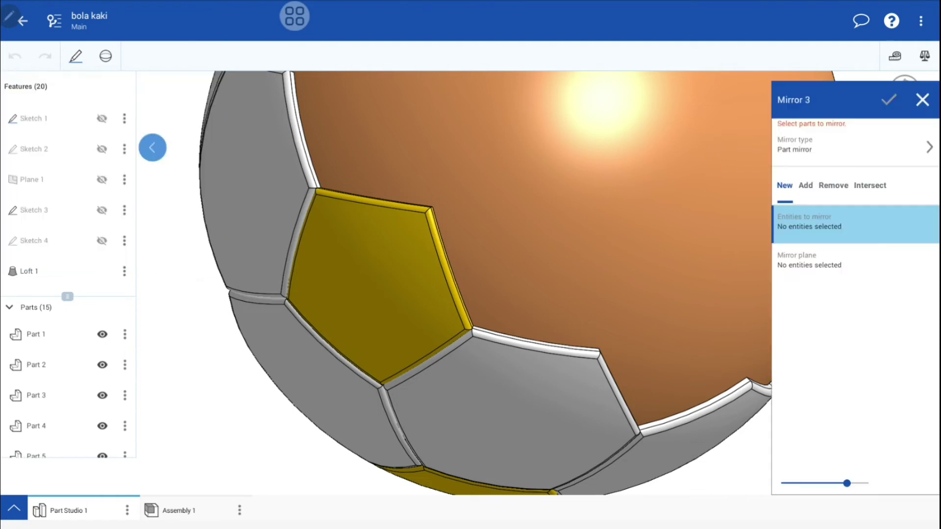
left_click(549, 401)
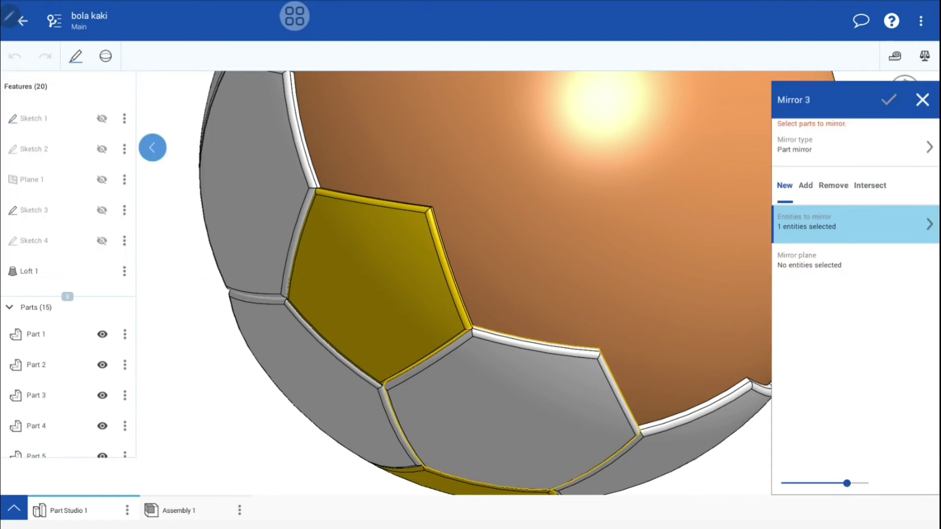
left_click(833, 262)
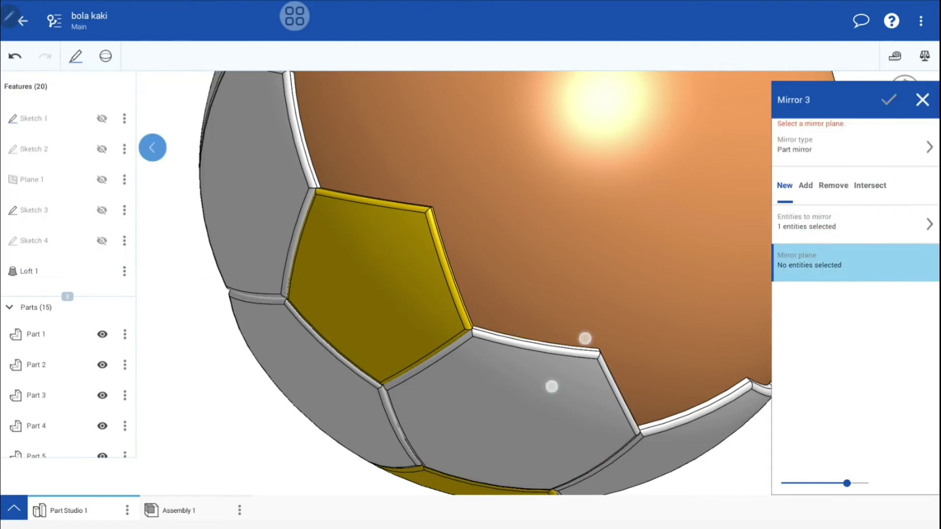
scroll(568, 362, "up", 5)
scroll(589, 319, "up", 3)
scroll(613, 304, "up", 2)
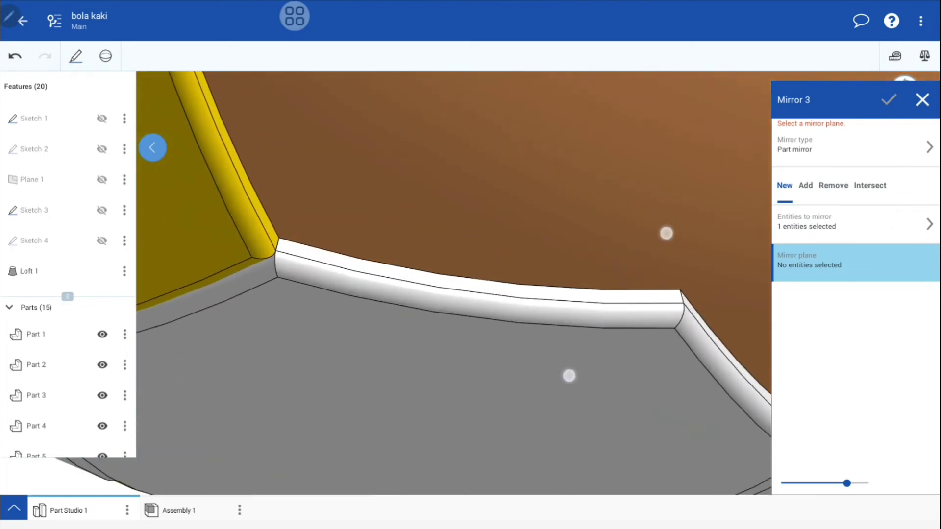
scroll(613, 304, "up", 2)
left_click(680, 316)
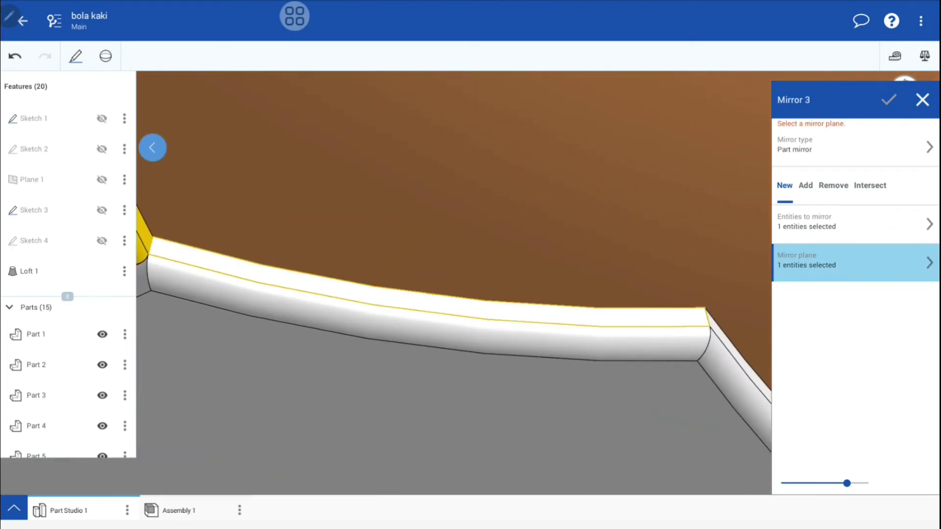
scroll(566, 295, "down", 5)
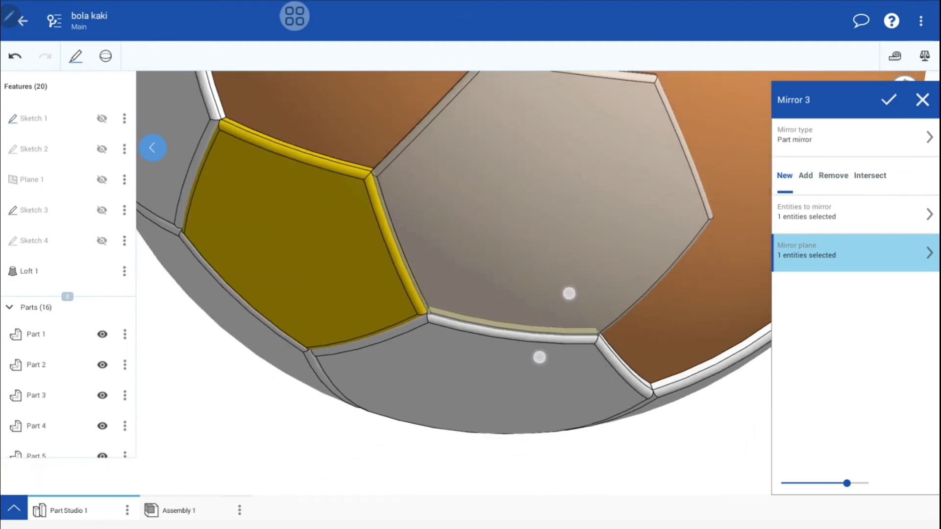
left_click(889, 100)
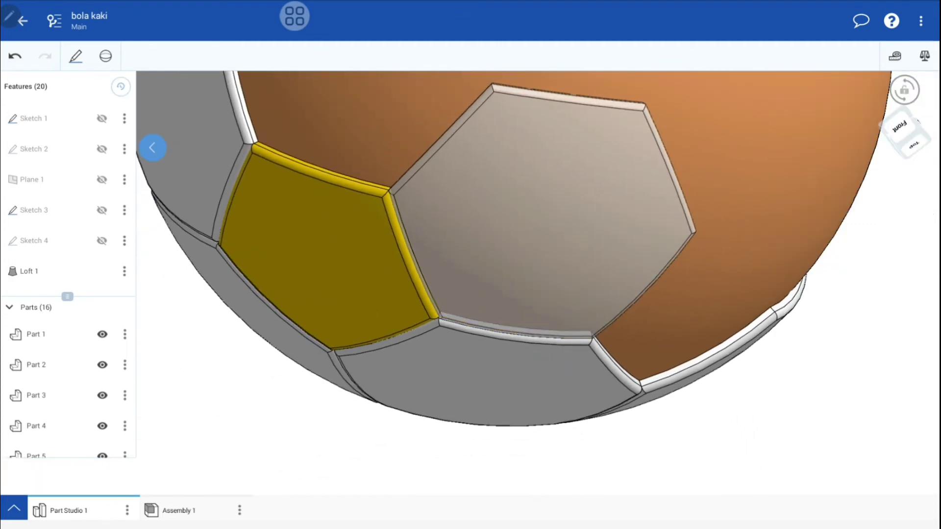
- Orbit and zoom to inspect the new hexagon beside the yellow and grey panels
left_click_drag(569, 134, 635, 296)
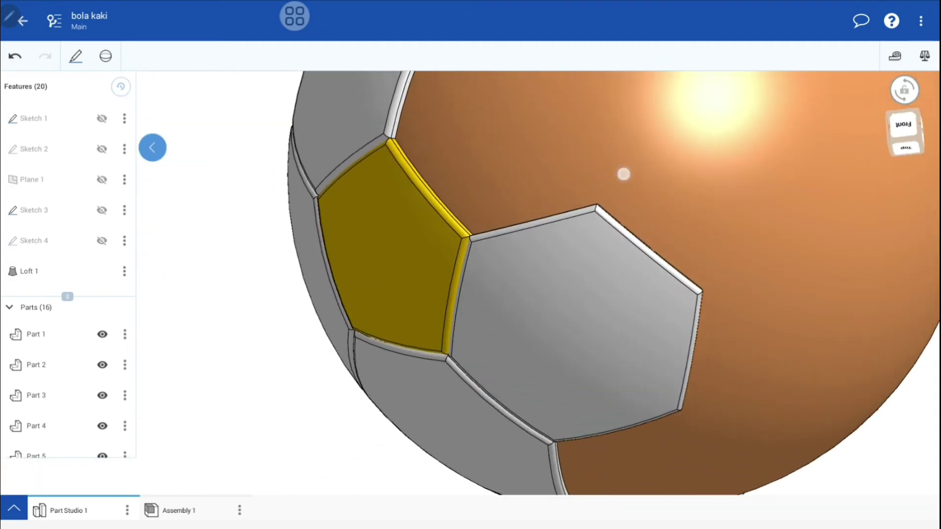
left_click_drag(622, 172, 624, 219)
scroll(613, 269, "up", 5)
mouse_move(627, 372)
left_mouse_down()
mouse_move(654, 405)
mouse_move(645, 384)
mouse_move(676, 409)
left_mouse_up()
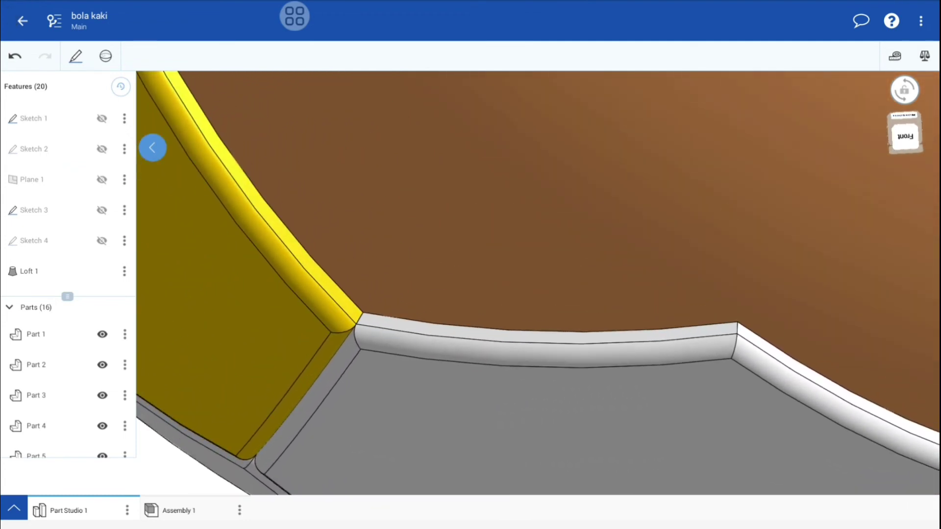
left_click(106, 55)
- Mirror the grey hexagon panel across its edge face as Mirror 4, making 17 parts
left_click(24, 165)
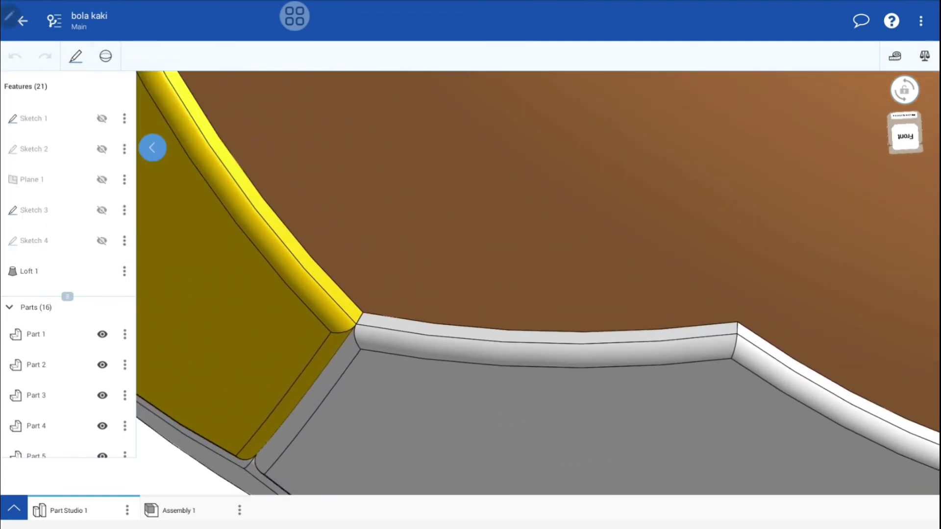
left_click(682, 411)
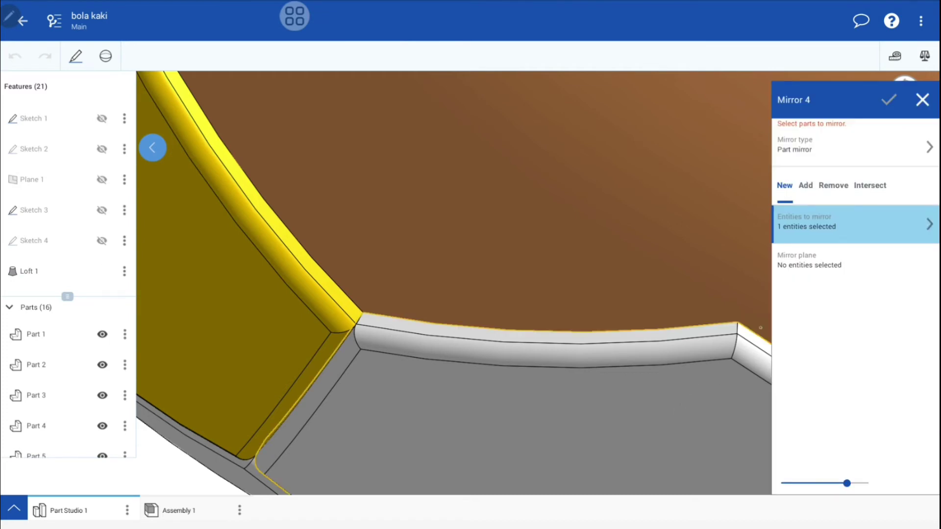
left_click(813, 265)
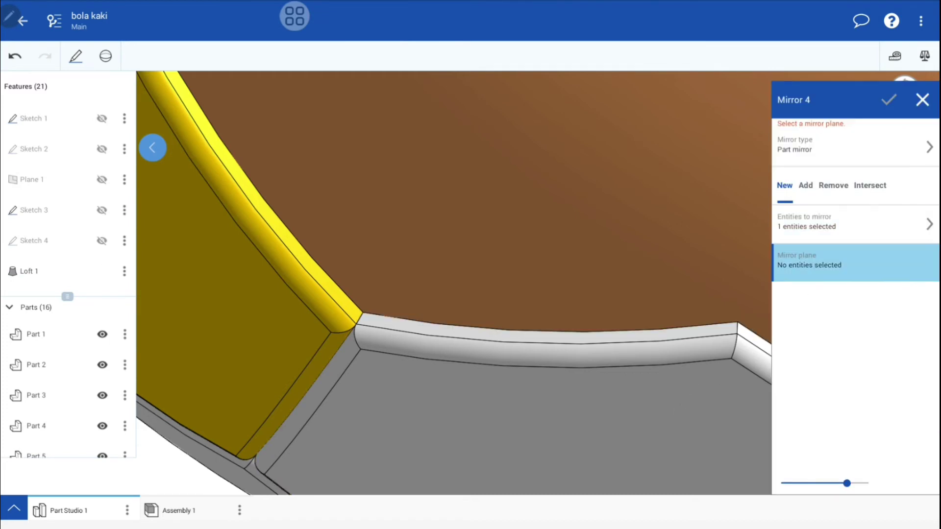
scroll(563, 343, "up", 5)
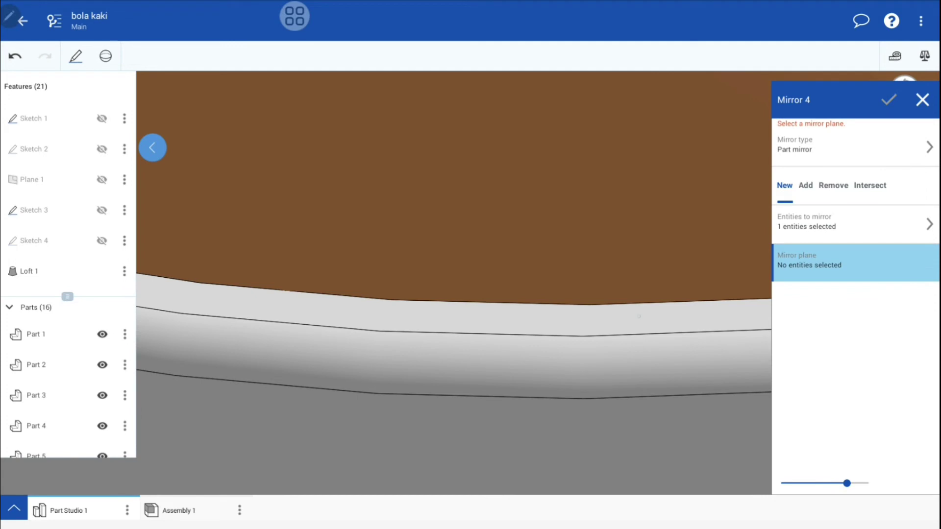
left_click(638, 317)
scroll(527, 351, "down", 5)
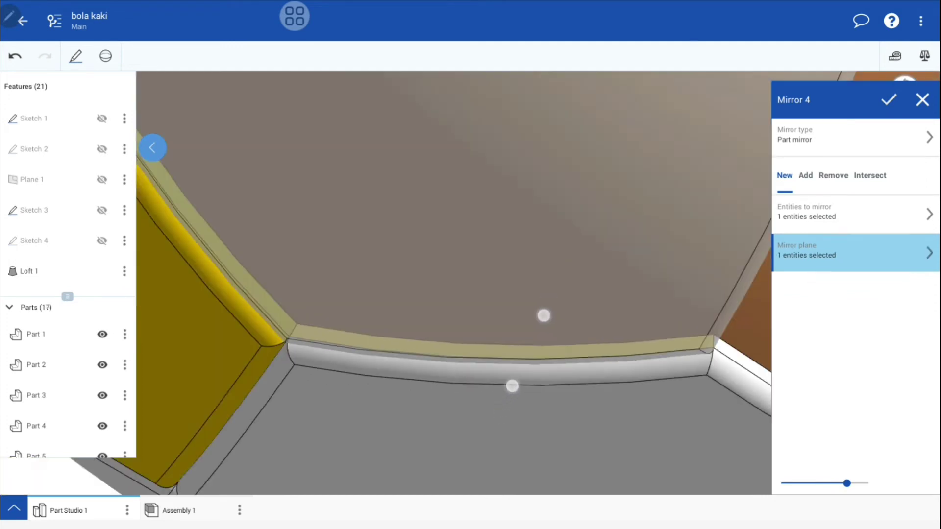
scroll(527, 351, "down", 3)
scroll(505, 323, "down", 3)
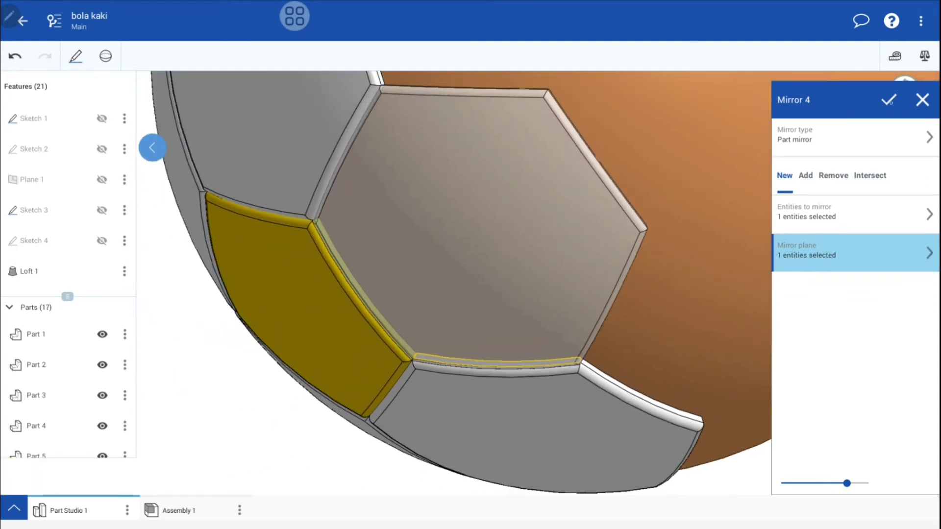
left_click(888, 100)
- Orbit and zoom to check the new panels, then select the central white hexagon panel
scroll(574, 294, "down", 3)
scroll(511, 337, "down", 3)
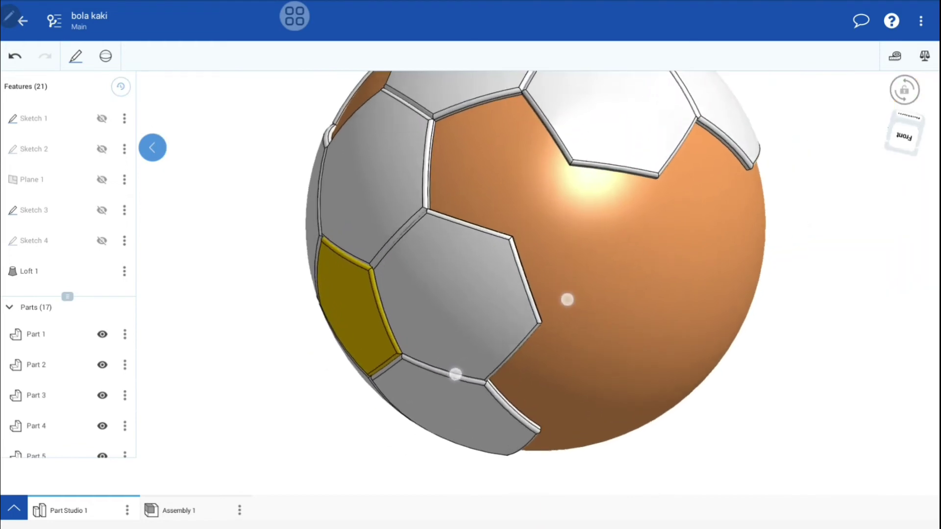
middle_click_drag(567, 300, 616, 307)
mouse_move(536, 204)
middle_mouse_down()
mouse_move(567, 246)
mouse_move(582, 249)
middle_mouse_up()
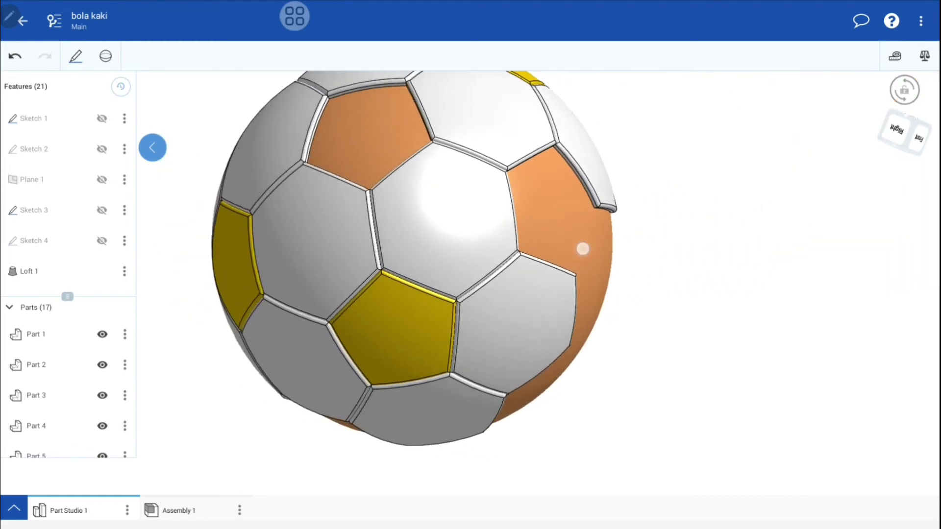
scroll(549, 284, "up", 5)
scroll(577, 268, "up", 2)
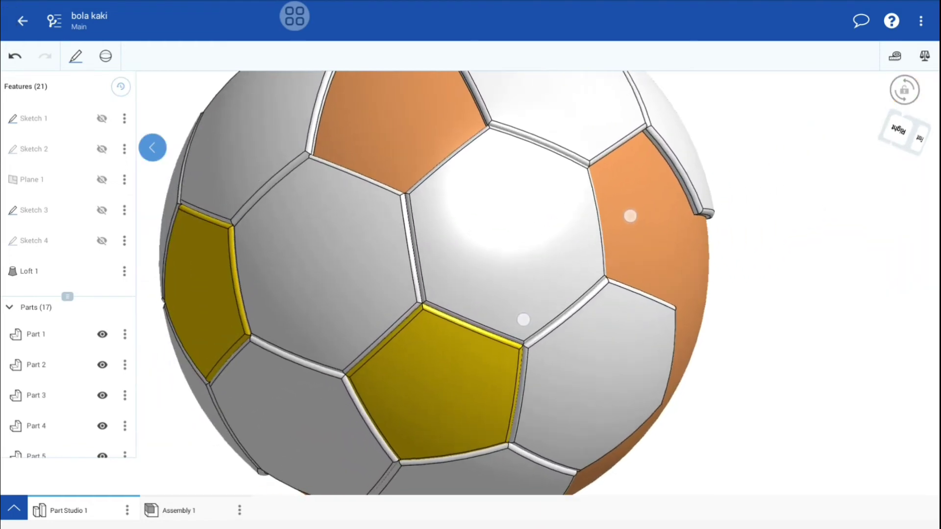
scroll(577, 268, "up", 2)
scroll(665, 291, "up", 1)
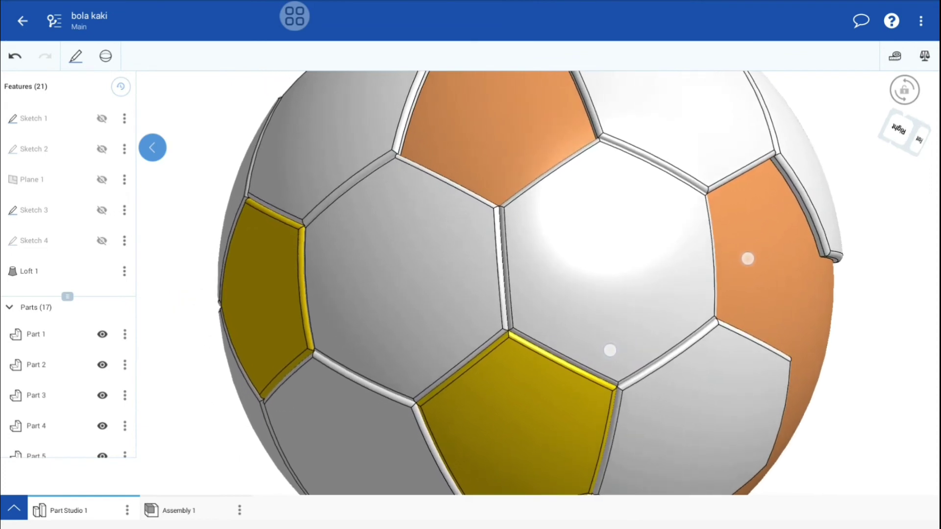
left_click(622, 275)
scroll(69, 373, "down", 5)
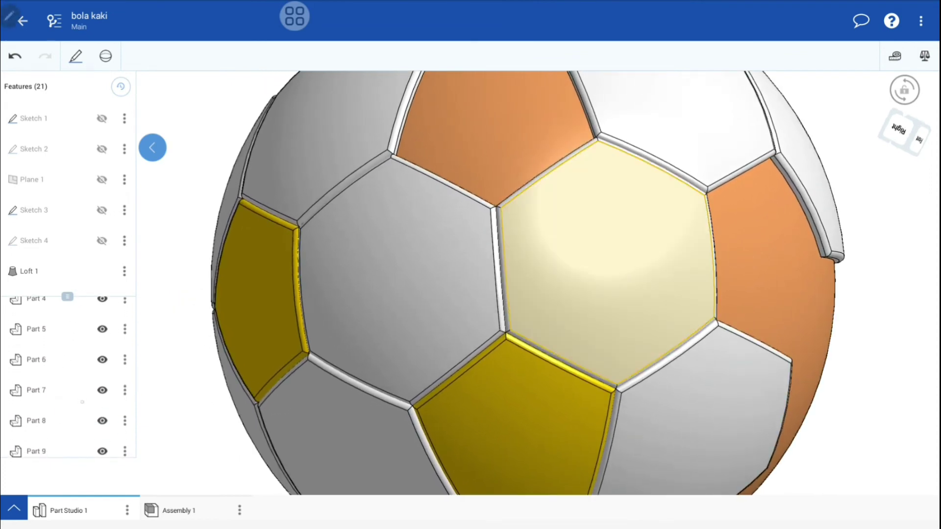
scroll(69, 373, "down", 5)
scroll(68, 372, "down", 1)
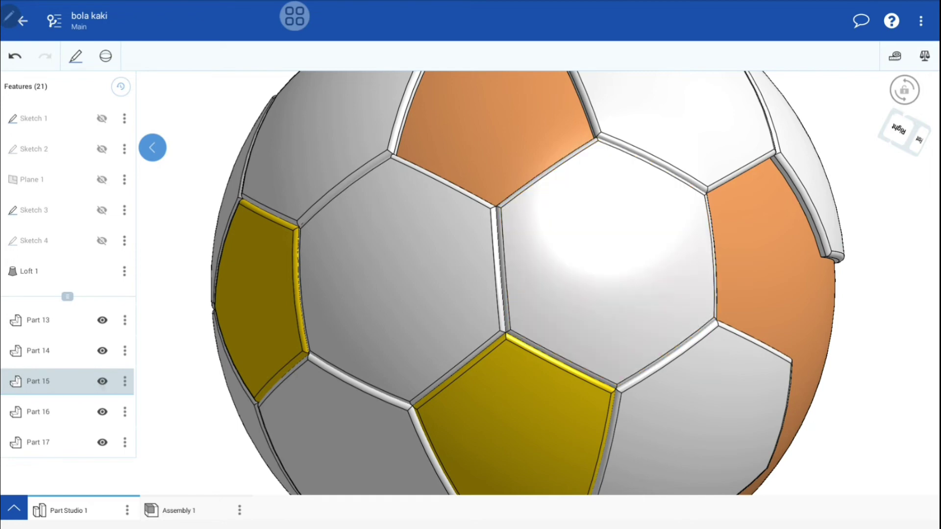
- Hide Part 15 and start Mirror 5 with the left yellow pentagon and a grey hexagon selected
left_click(102, 381)
left_click(105, 56)
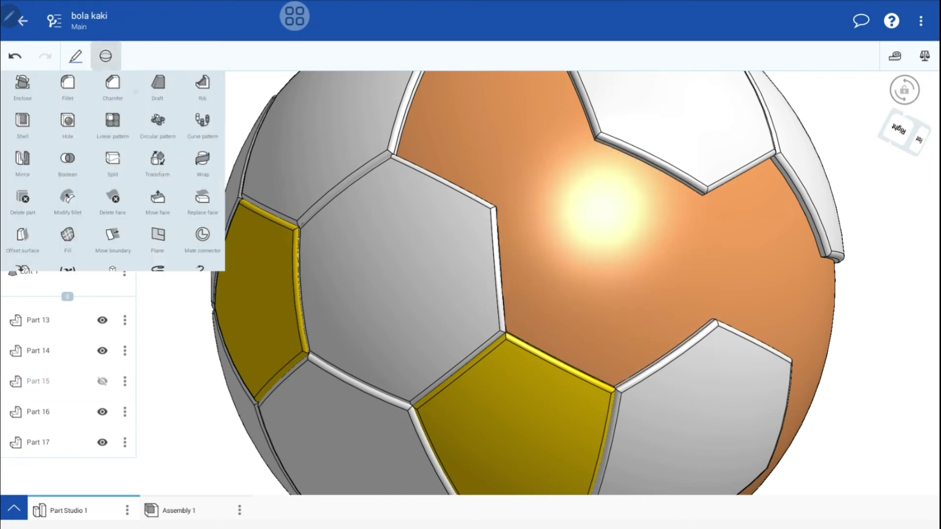
scroll(112, 171, "down", 2)
left_click(23, 172)
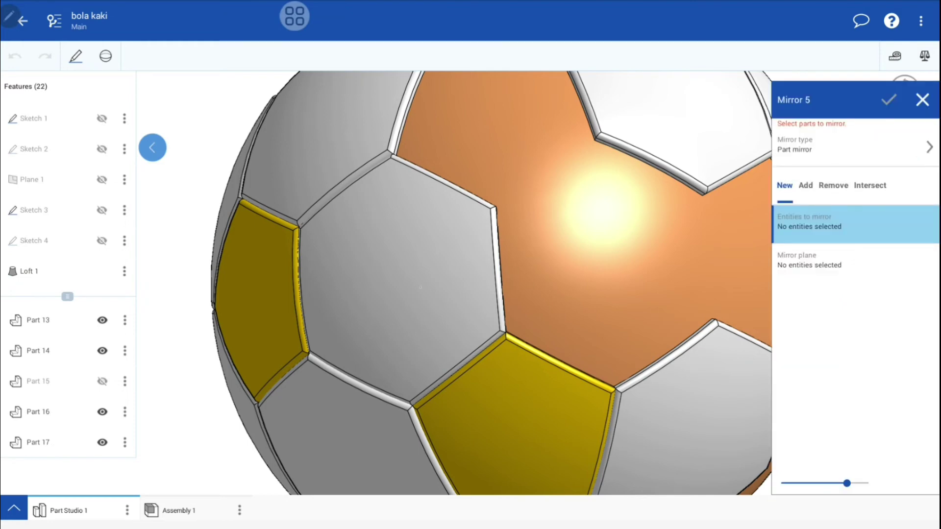
left_click(260, 313)
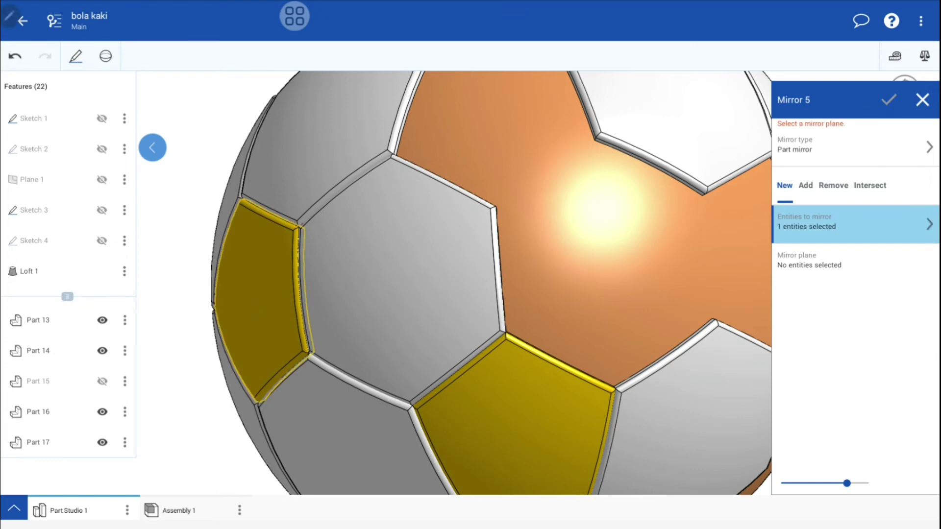
mouse_move(525, 386)
left_mouse_down()
mouse_move(369, 383)
mouse_move(450, 268)
left_mouse_up()
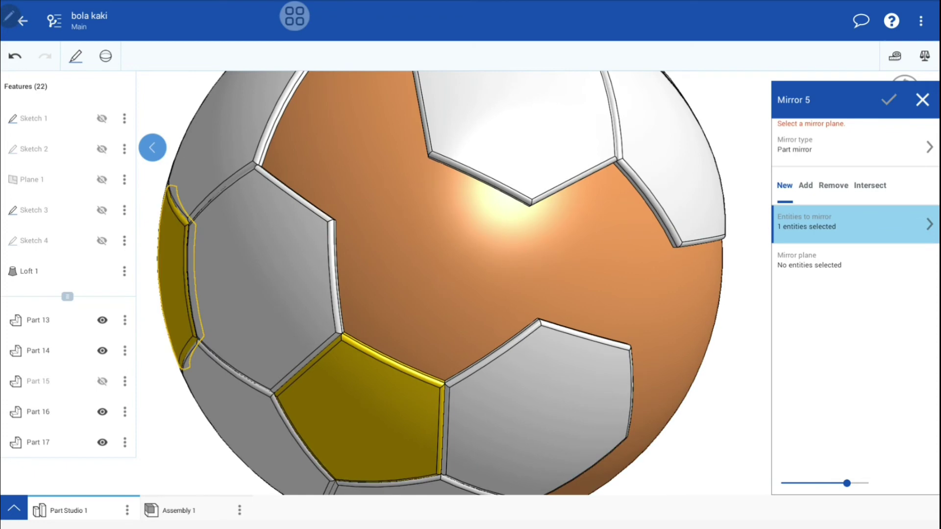
left_click(298, 289)
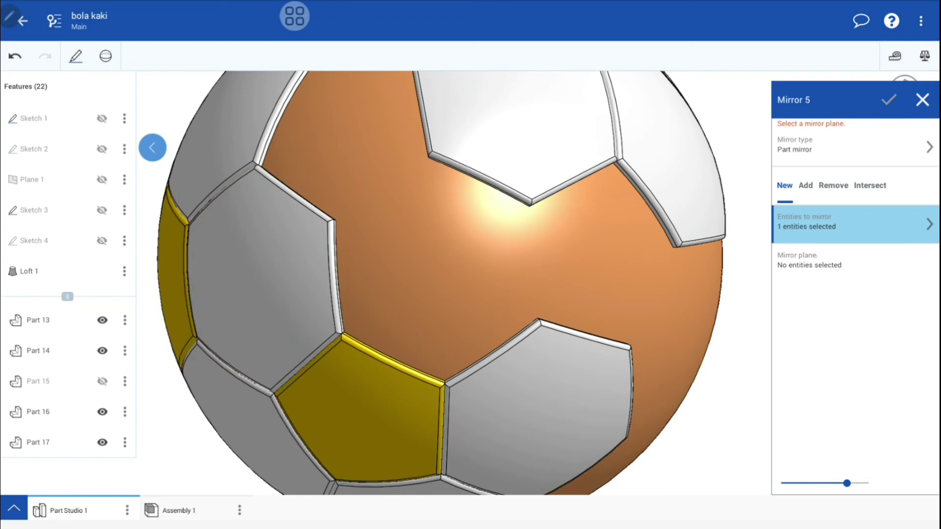
- Mirror them across the white panel's side face, then show Part 15 again
left_click(810, 260)
scroll(427, 323, "up", 5)
scroll(452, 263, "up", 3)
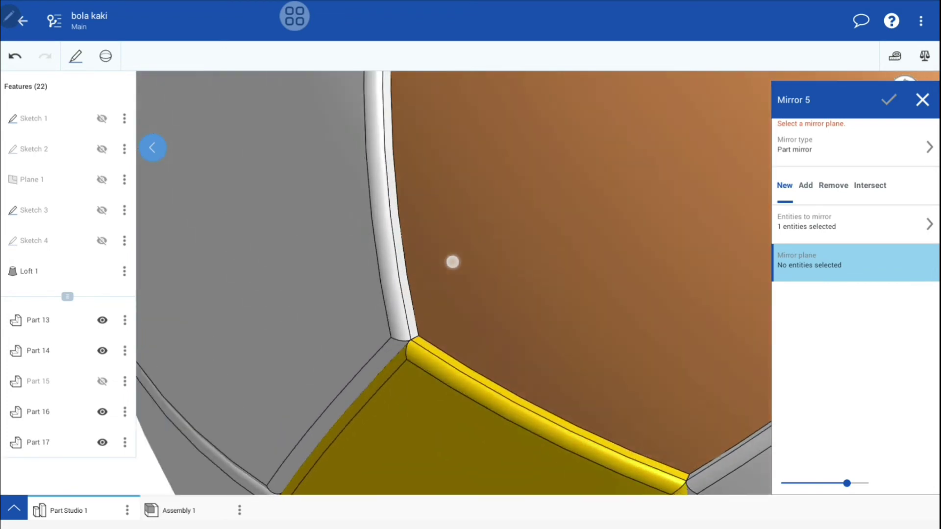
scroll(460, 290, "up", 3)
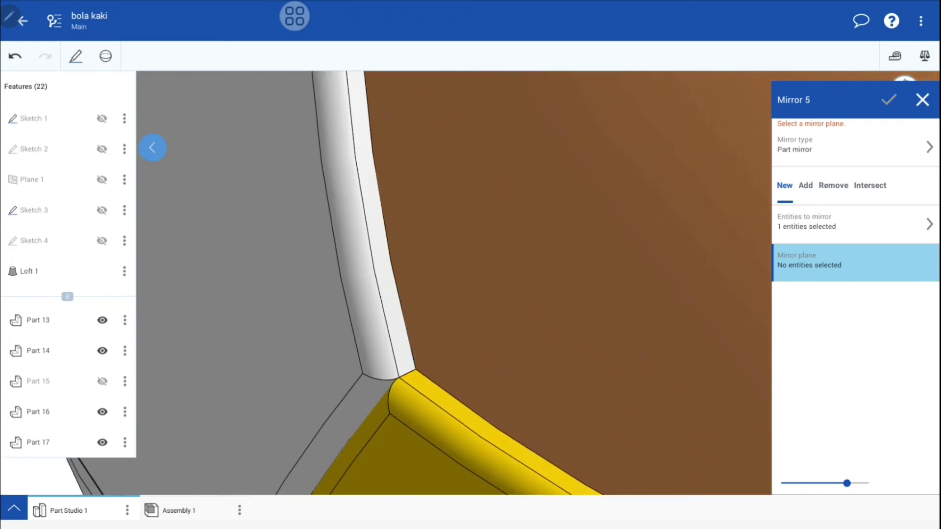
left_click(410, 309)
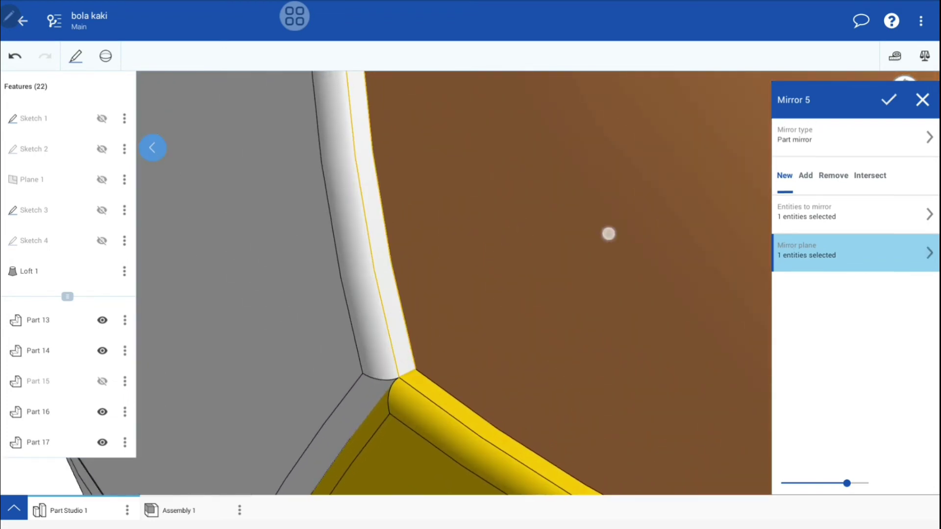
scroll(434, 299, "down", 3)
scroll(403, 309, "down", 3)
scroll(413, 305, "down", 2)
left_click_drag(413, 305, 399, 309)
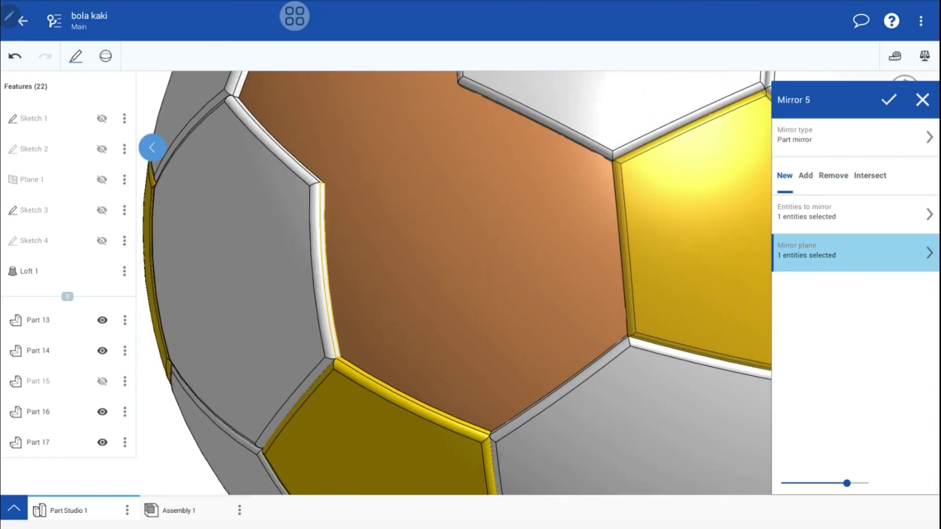
left_click(889, 100)
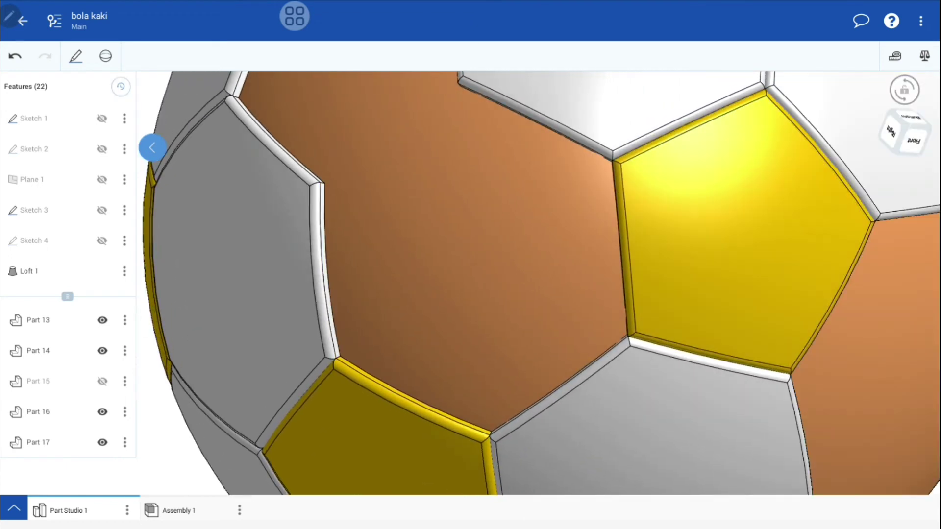
left_click(102, 381)
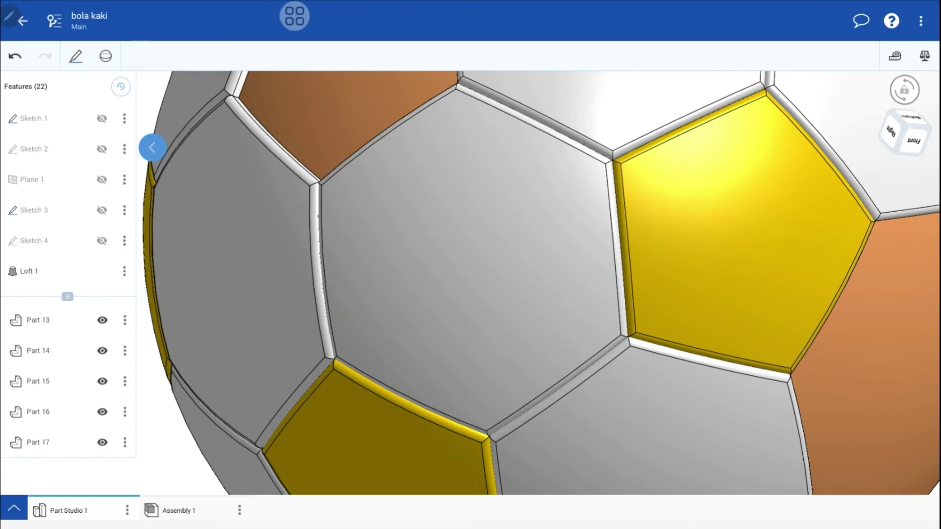
- Mirror the hexagon panel across its grey rim face as Mirror 6, covering orange beside the pentagon
mouse_move(551, 319)
left_mouse_down()
mouse_move(625, 363)
mouse_move(729, 248)
mouse_move(508, 275)
mouse_move(612, 311)
mouse_move(602, 346)
left_mouse_up()
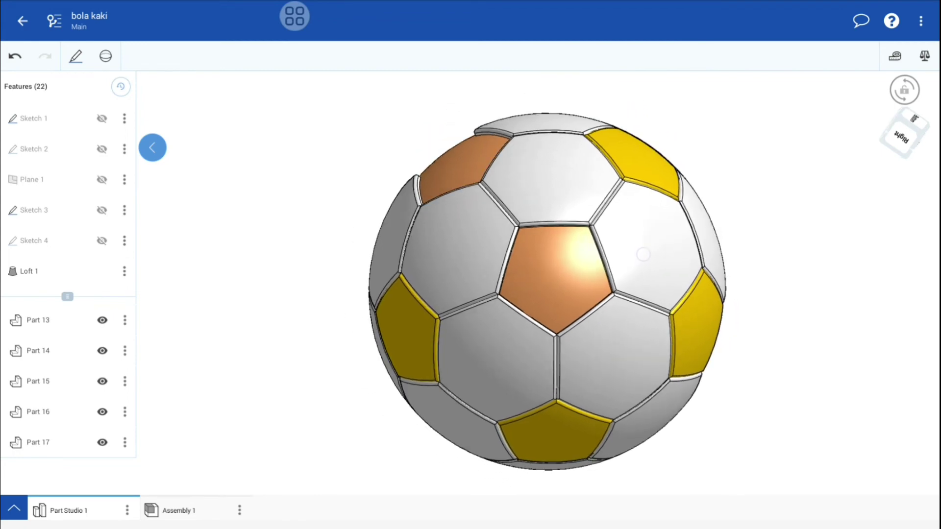
mouse_move(792, 318)
left_mouse_down()
mouse_move(685, 268)
mouse_move(651, 307)
mouse_move(610, 397)
mouse_move(558, 390)
mouse_move(631, 274)
mouse_move(573, 393)
mouse_move(589, 376)
mouse_move(563, 380)
left_mouse_up()
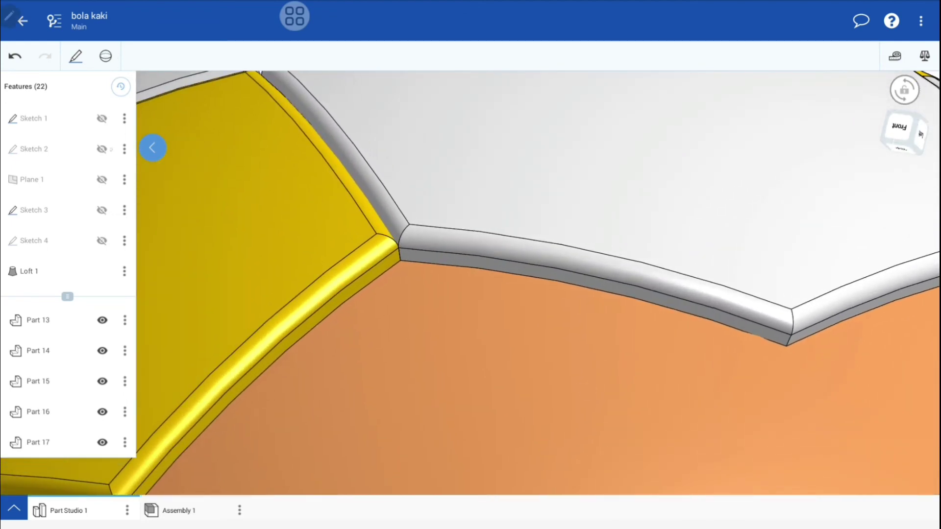
left_click(106, 55)
left_click(23, 171)
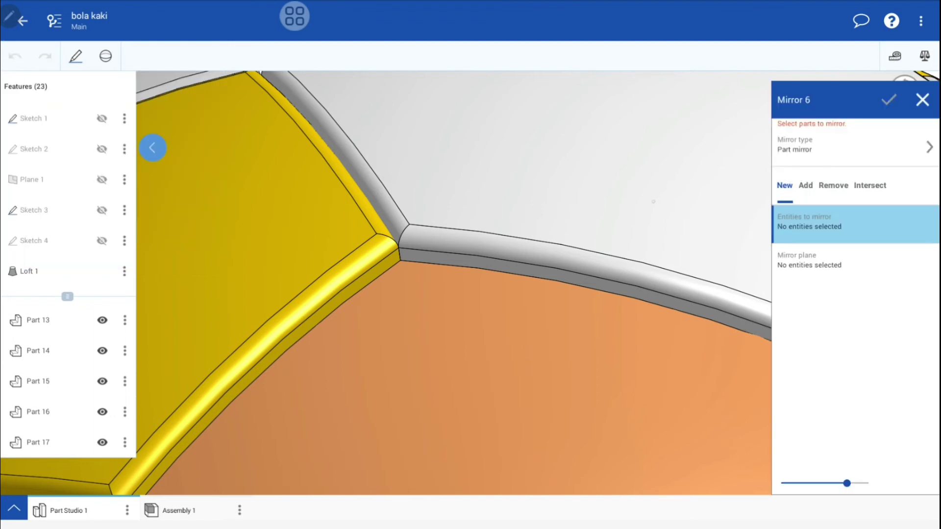
left_click(653, 201)
left_click(837, 267)
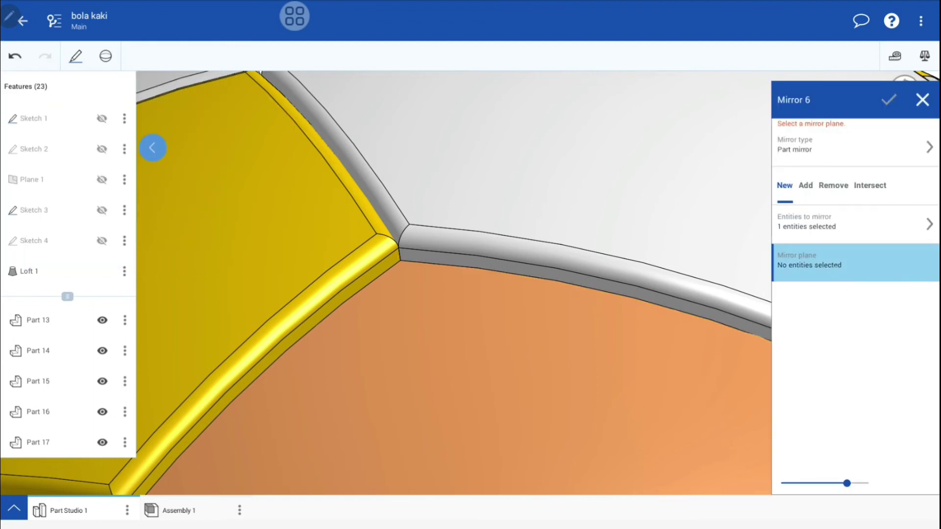
left_click_drag(656, 364, 664, 332)
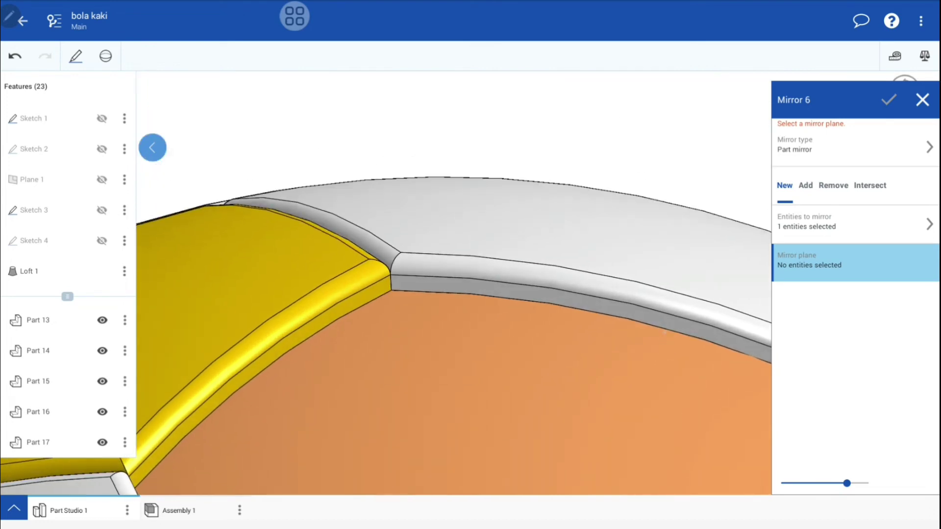
left_click(672, 321)
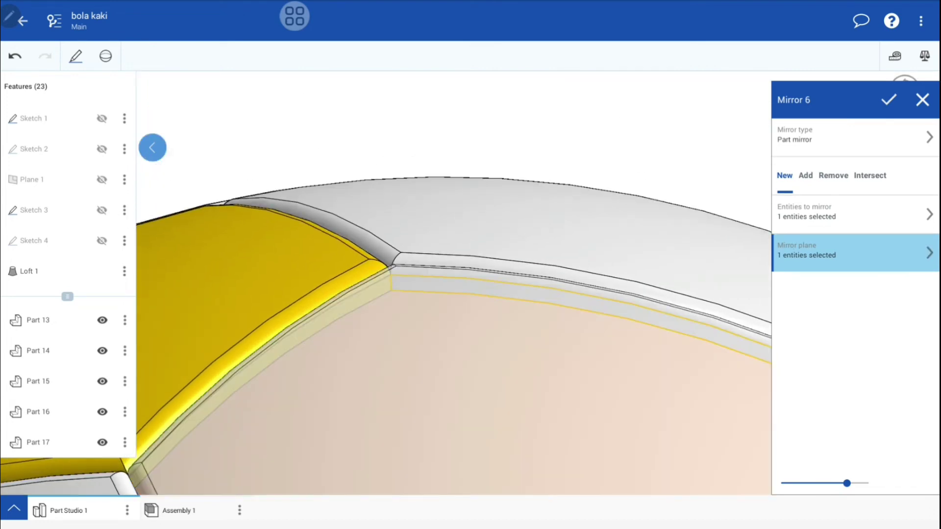
left_click(889, 100)
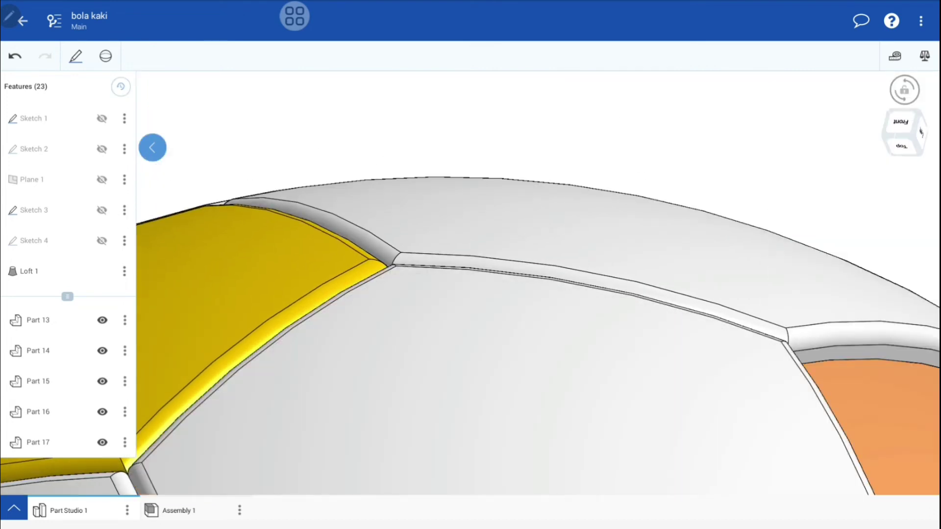
left_click_drag(685, 214, 593, 175)
- Turn the orange area forward and hide the central white hexagon panel, Part 19
mouse_move(553, 255)
left_mouse_down()
mouse_move(750, 357)
mouse_move(729, 353)
mouse_move(762, 356)
mouse_move(653, 307)
mouse_move(657, 357)
mouse_move(764, 262)
mouse_move(789, 273)
mouse_move(792, 292)
mouse_move(819, 290)
left_mouse_up()
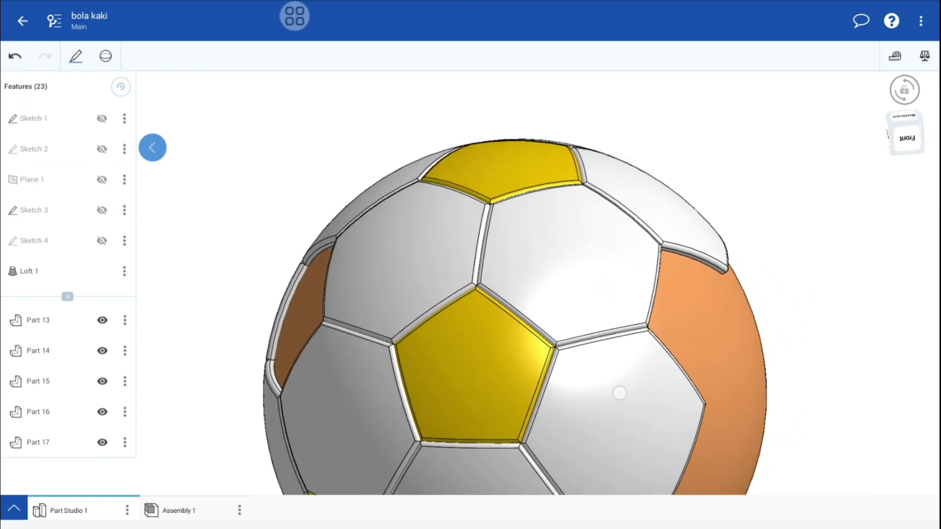
left_click_drag(619, 390, 646, 392)
mouse_move(750, 264)
left_mouse_down()
mouse_move(706, 262)
mouse_move(676, 245)
left_mouse_up()
scroll(689, 337, "up", 3)
scroll(701, 358, "up", 3)
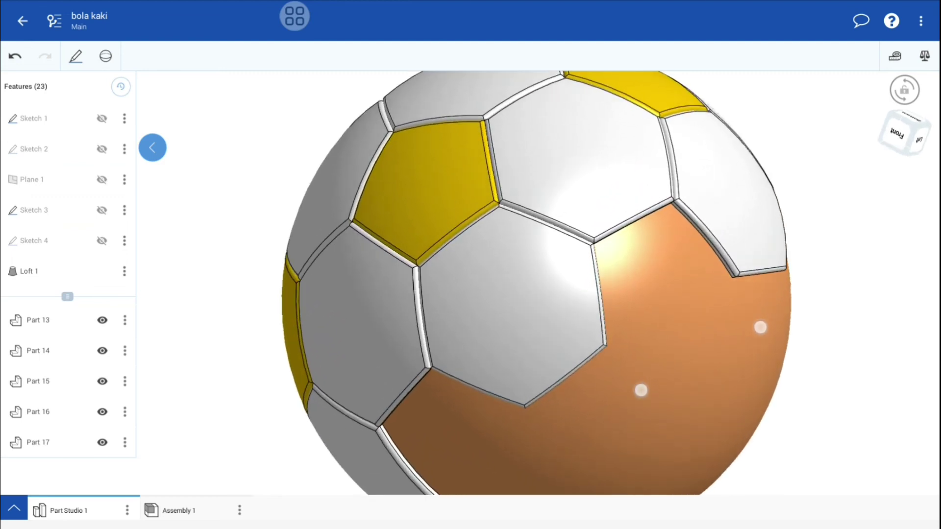
scroll(700, 359, "up", 1)
left_click(459, 363)
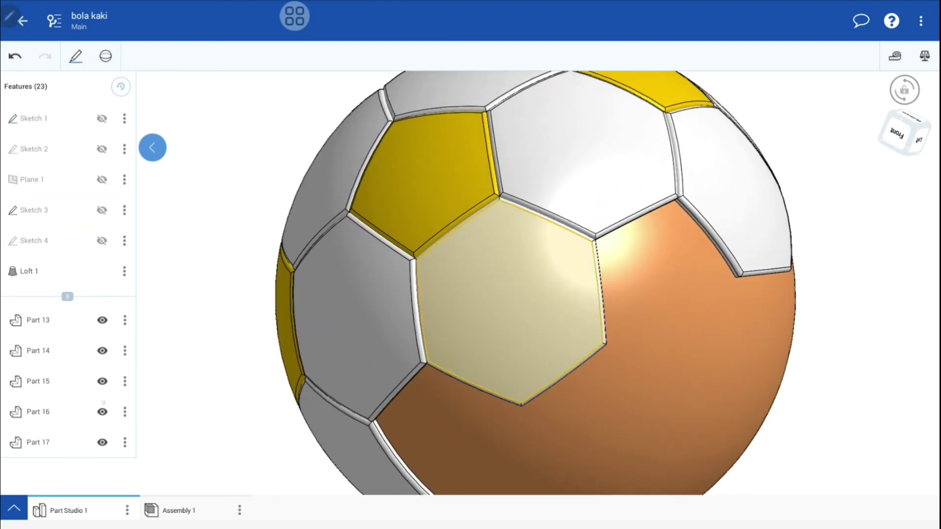
scroll(68, 382, "down", 2)
left_click(102, 443)
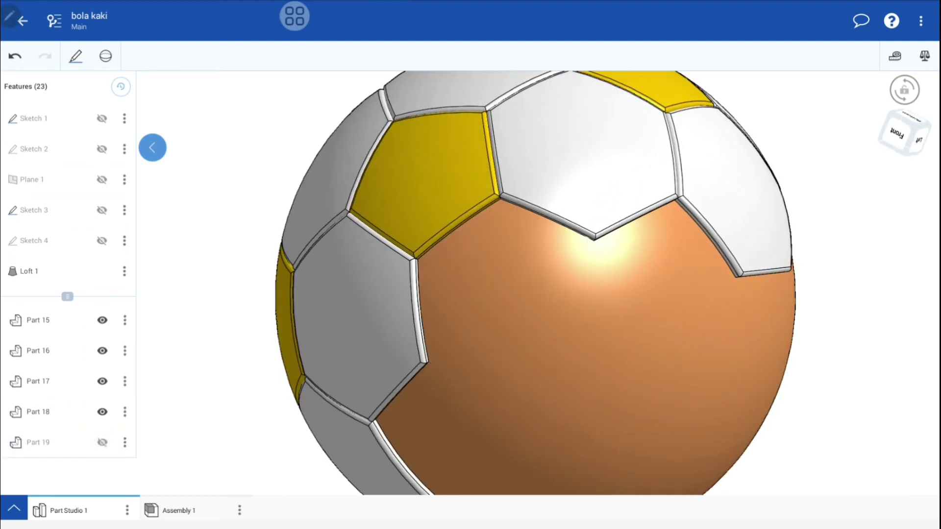
- Start a new Mirror 7 feature from the part tools
left_click_drag(515, 300, 552, 302)
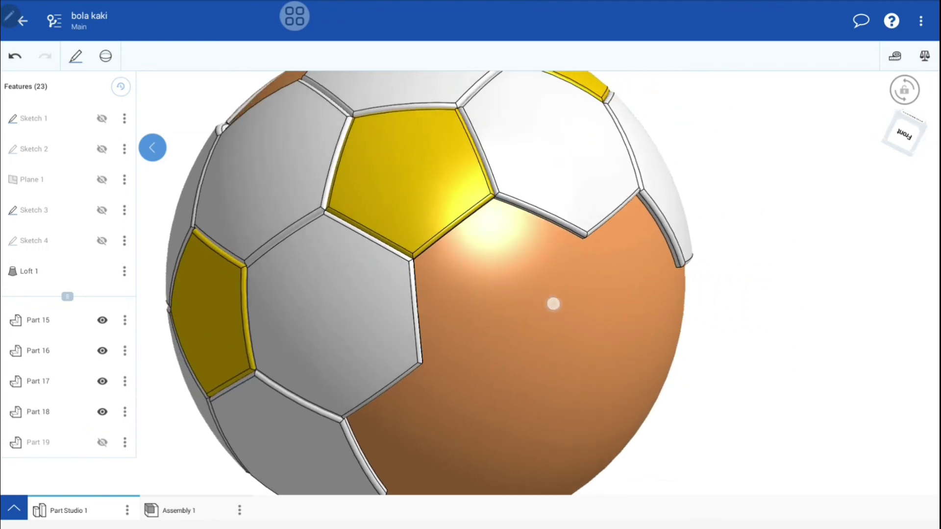
left_click(106, 56)
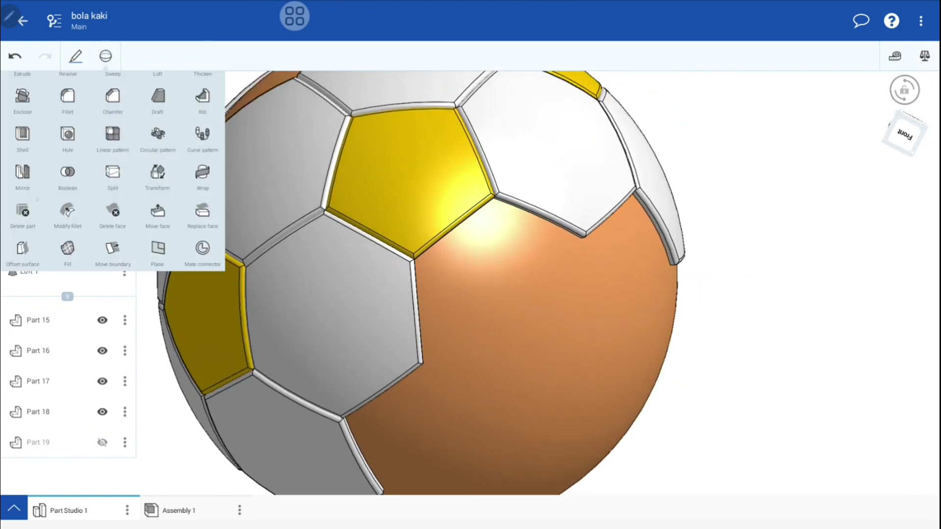
left_click(22, 174)
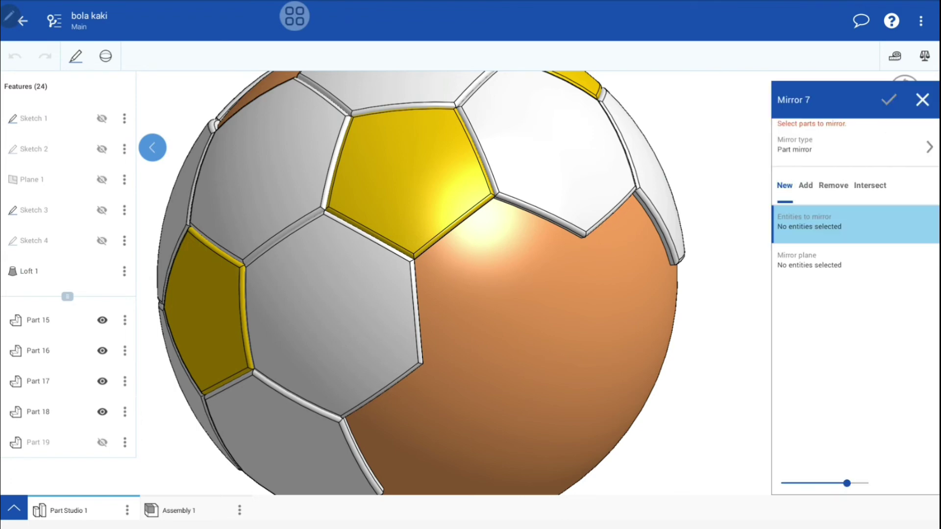
- Mirror the left yellow pentagon across a hexagon side face into the orange gap, creating Part 20
middle_click_drag(435, 373, 546, 363)
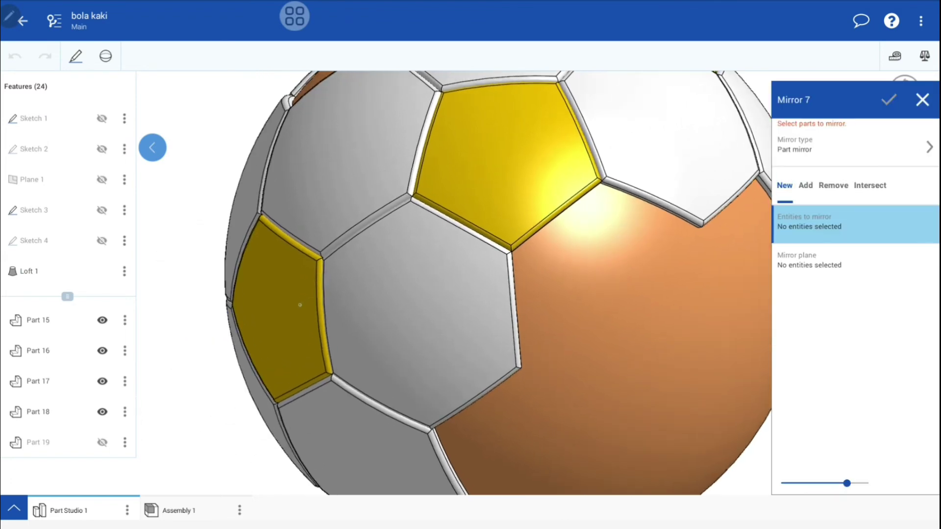
left_click(300, 306)
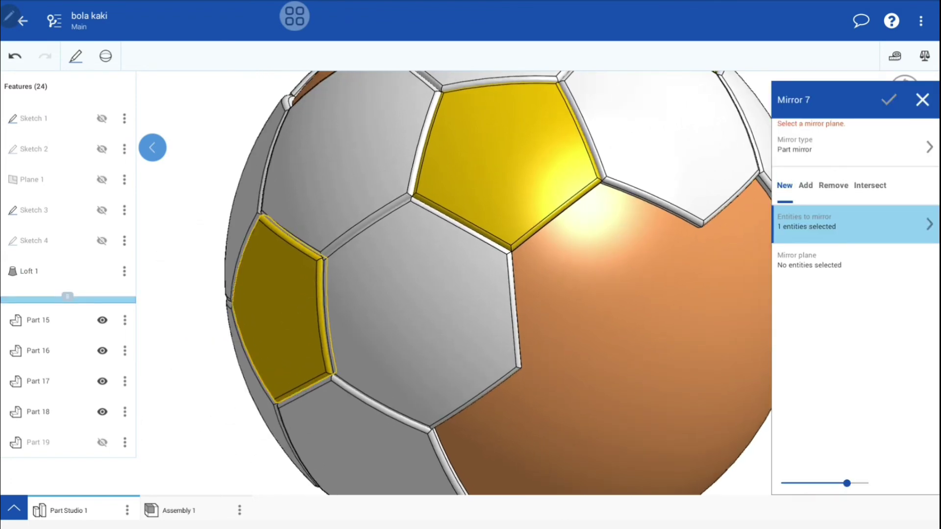
left_click(843, 264)
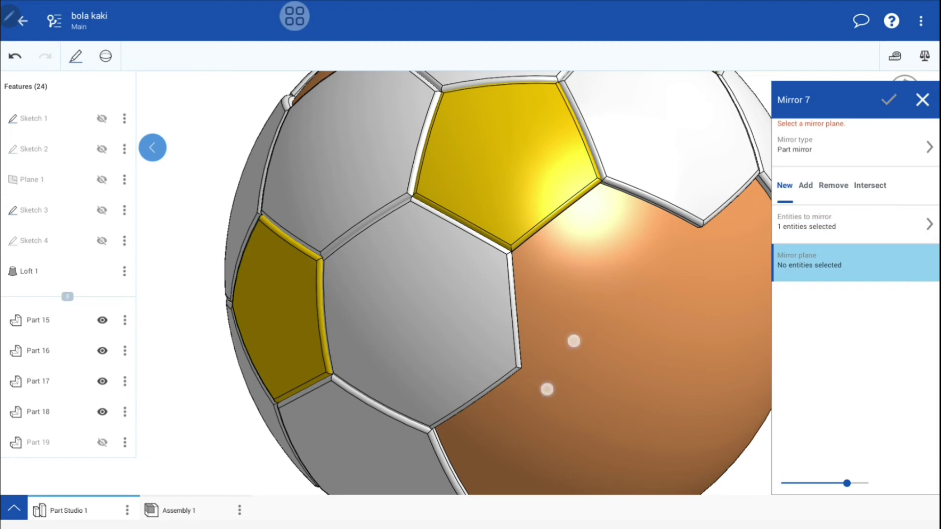
scroll(560, 366, "up", 10)
middle_click_drag(637, 266, 573, 267)
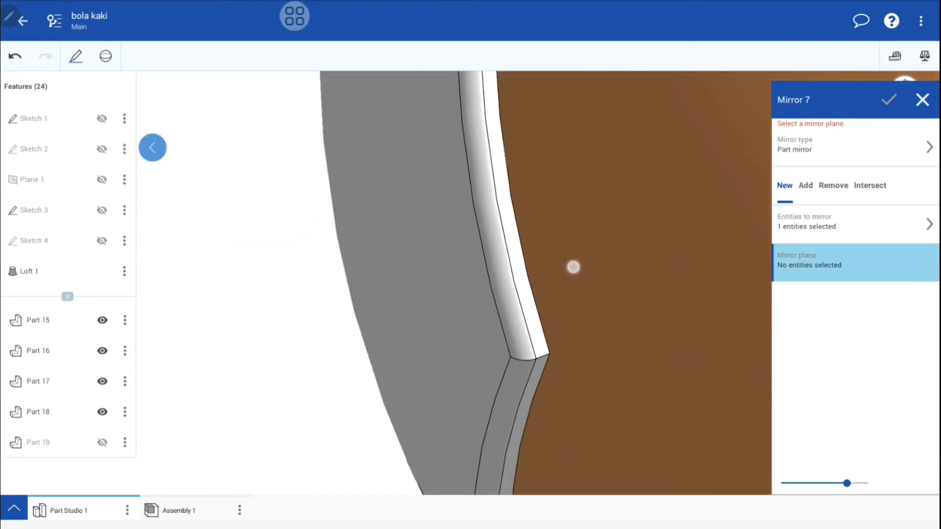
scroll(539, 329, "up", 5)
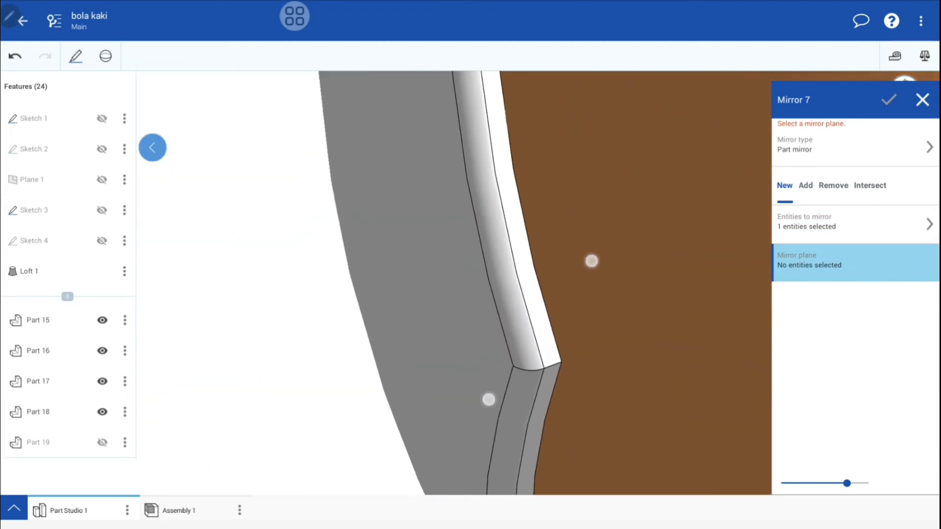
left_click(534, 318)
mouse_move(667, 215)
middle_mouse_down()
mouse_move(531, 267)
mouse_move(554, 268)
middle_mouse_up()
scroll(518, 308, "down", 10)
left_click(887, 102)
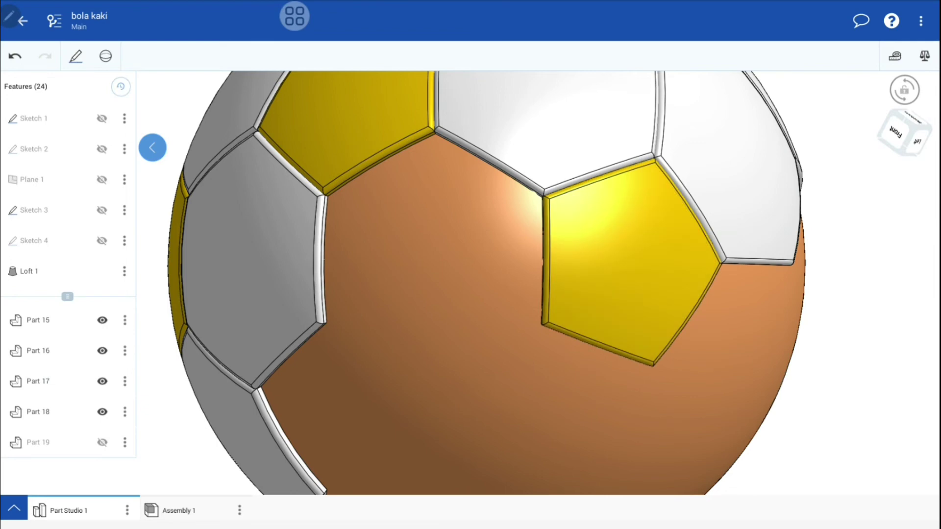
- Show hexagon Part 19 again and hide central hexagon Part 5 to expose the next gap
left_click(102, 443)
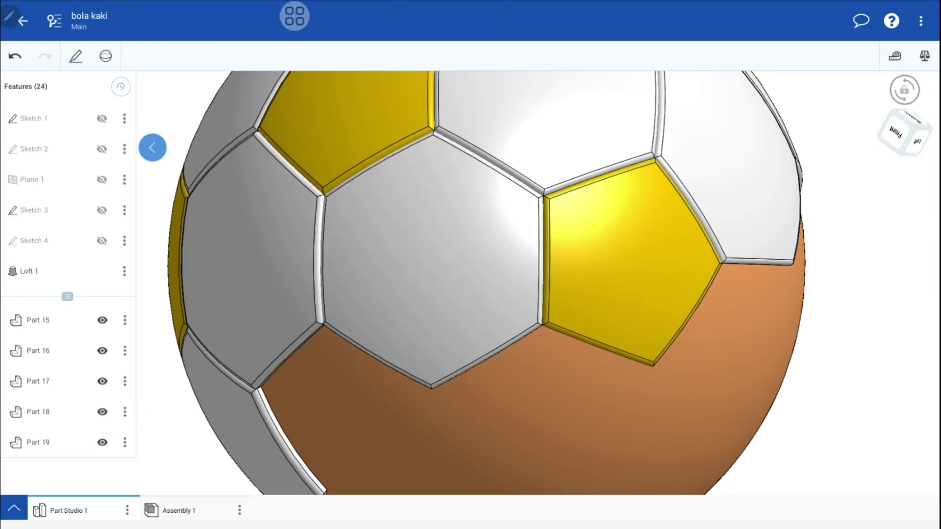
scroll(606, 368, "down", 5)
mouse_move(609, 299)
middle_mouse_down()
mouse_move(617, 330)
mouse_move(581, 382)
mouse_move(633, 285)
middle_mouse_up()
scroll(581, 382, "up", 3)
scroll(613, 333, "up", 3)
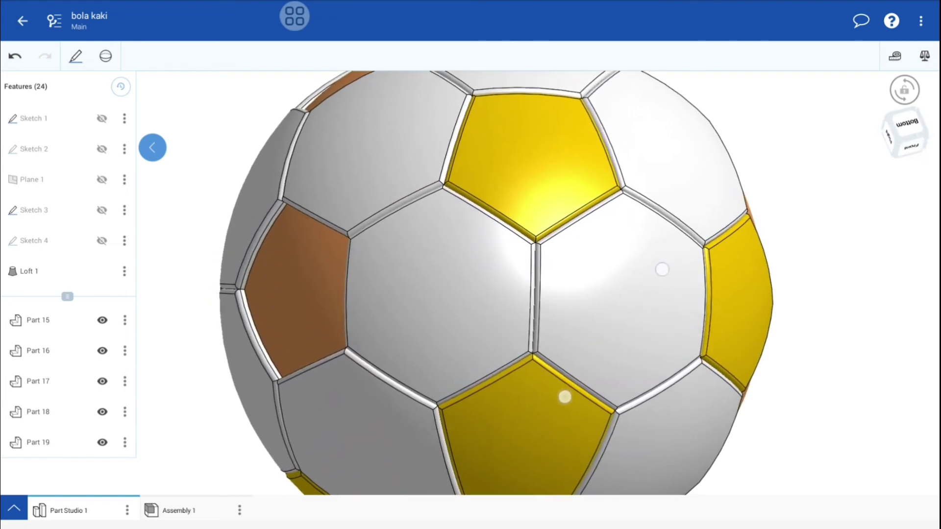
left_click(414, 371)
scroll(110, 425, "up", 2)
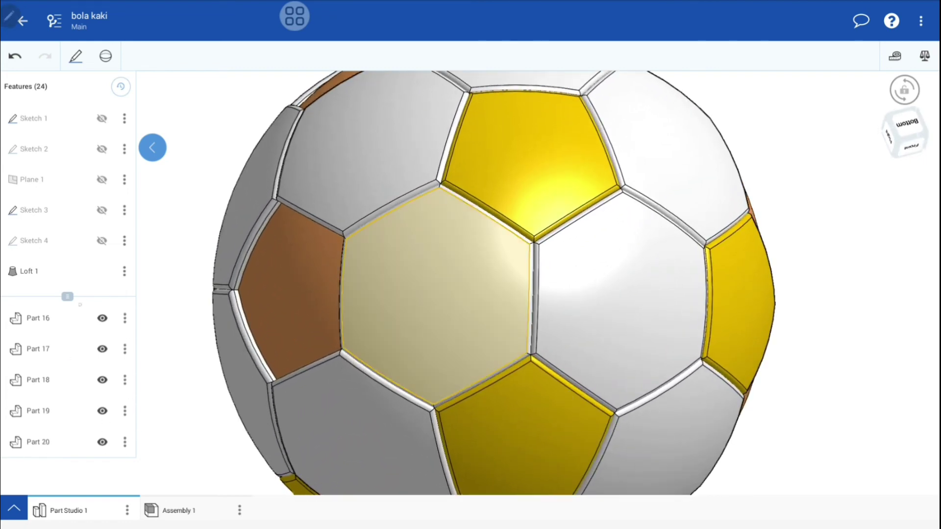
scroll(93, 431, "up", 2)
scroll(79, 372, "up", 2)
scroll(74, 435, "up", 2)
scroll(75, 373, "up", 2)
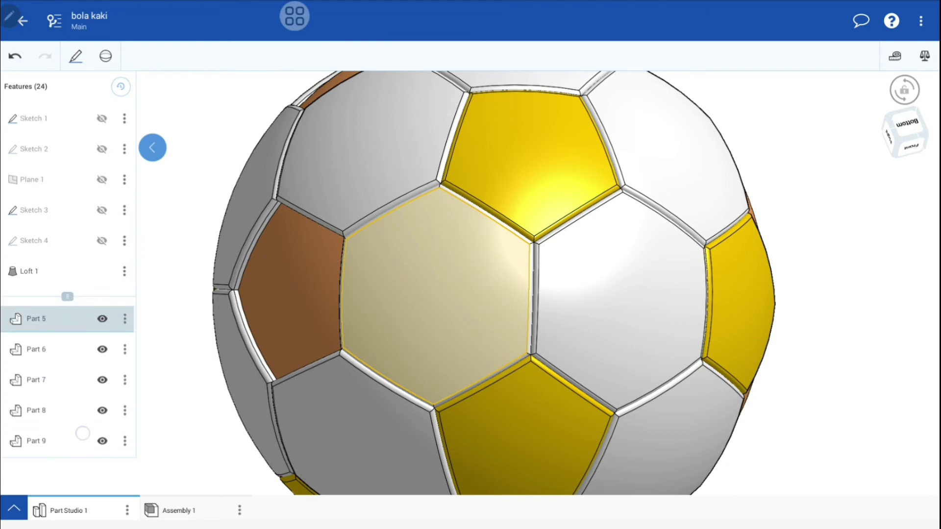
scroll(74, 372, "up", 1)
left_click(102, 338)
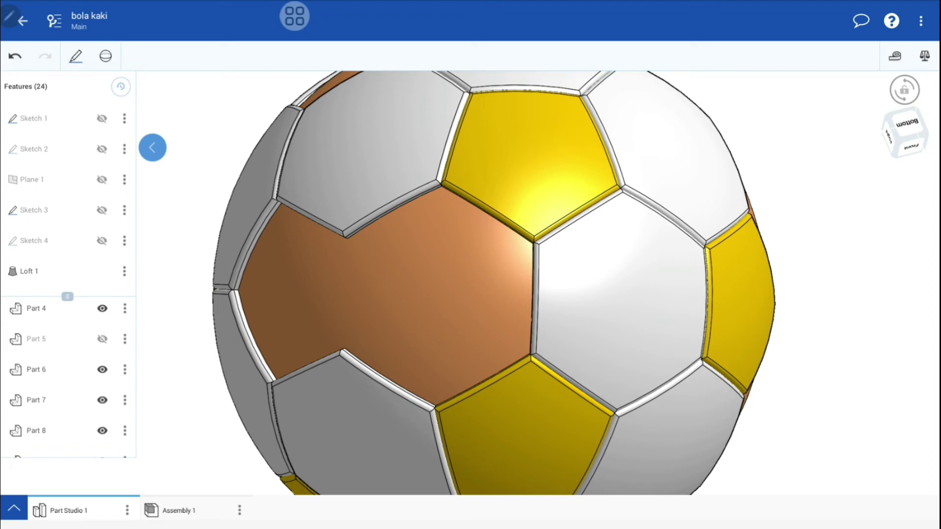
left_click(106, 56)
left_click(24, 174)
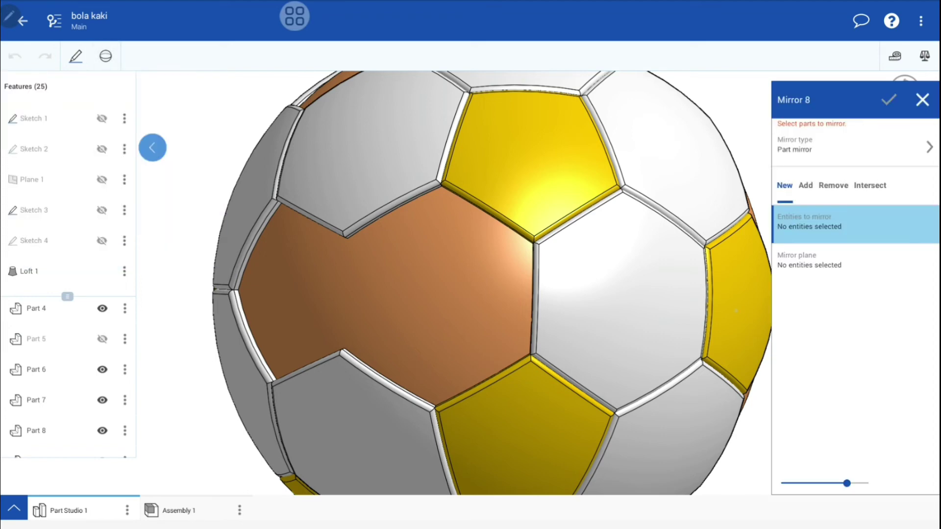
- In Mirror 8, mirror the right yellow pentagon across Part 4's side face
left_click_drag(710, 359, 660, 353)
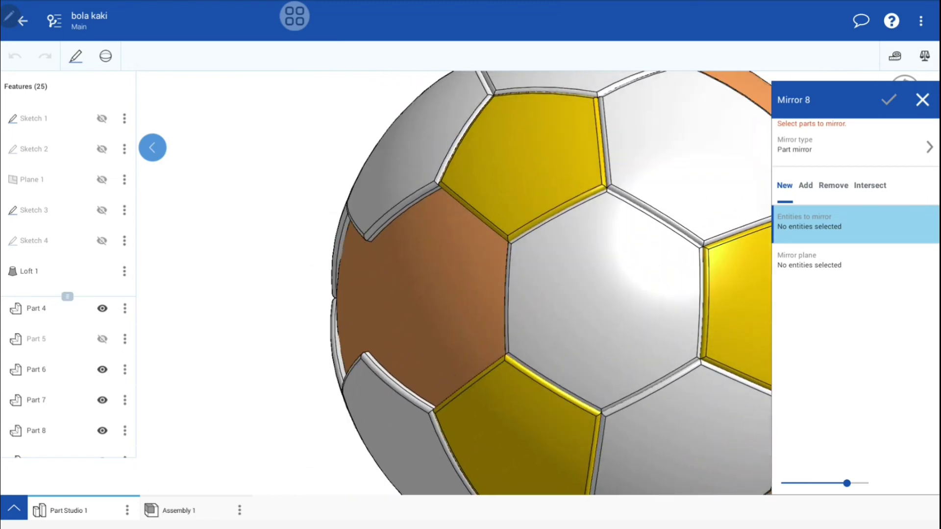
middle_click_drag(624, 323, 482, 316)
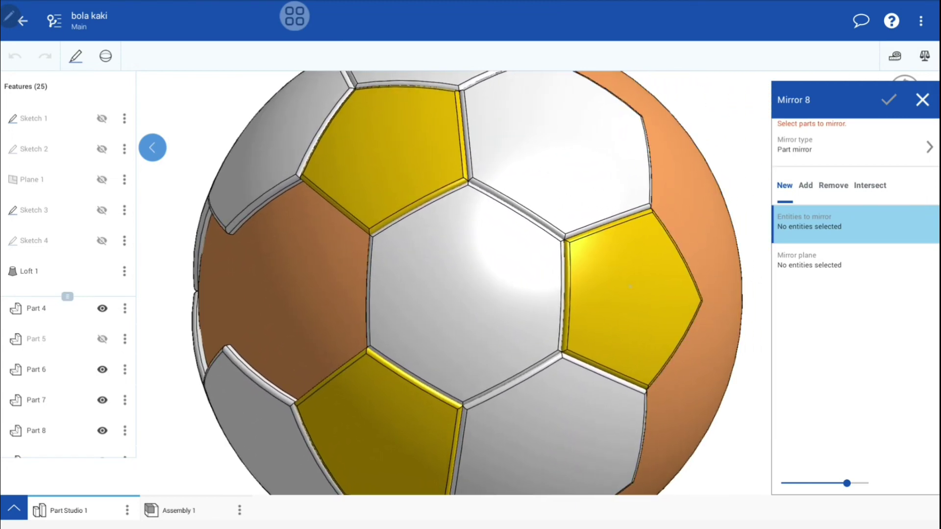
left_click(637, 297)
left_click(830, 262)
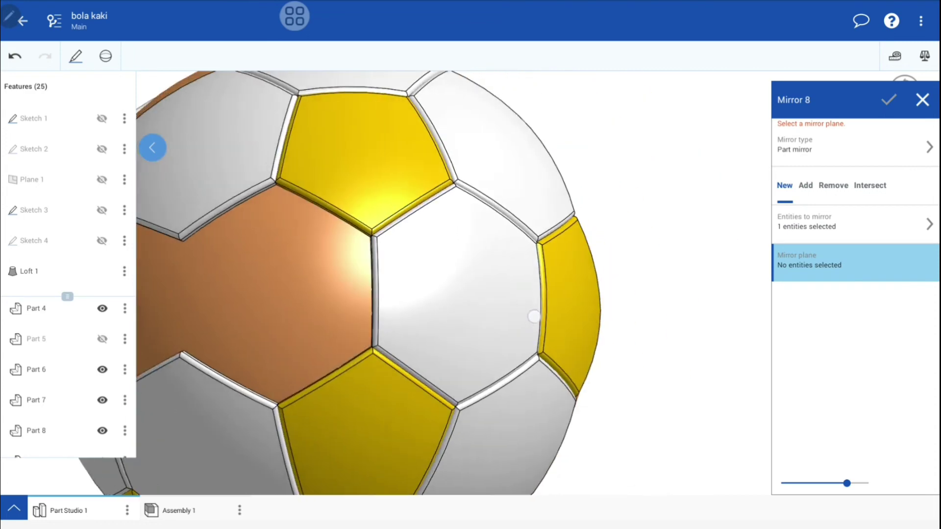
left_click_drag(662, 314, 556, 314)
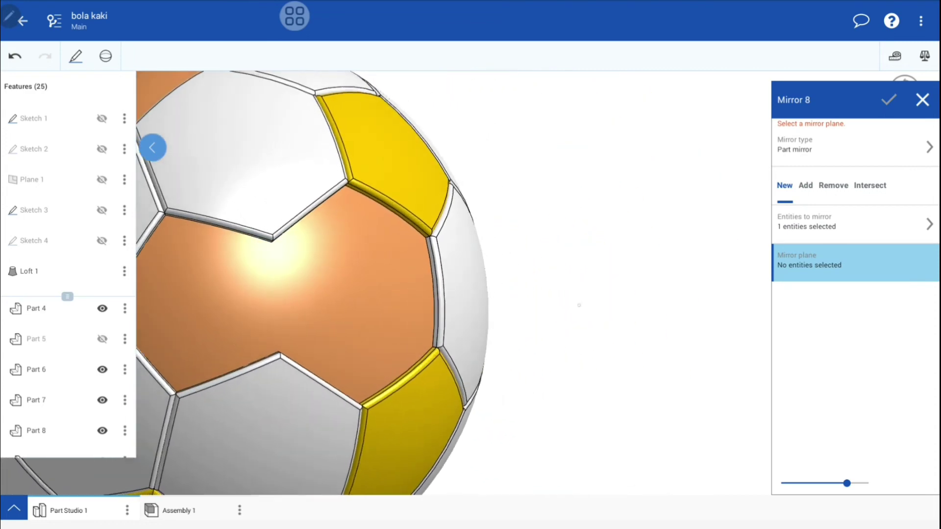
scroll(588, 264, "up", 3)
scroll(672, 233, "up", 3)
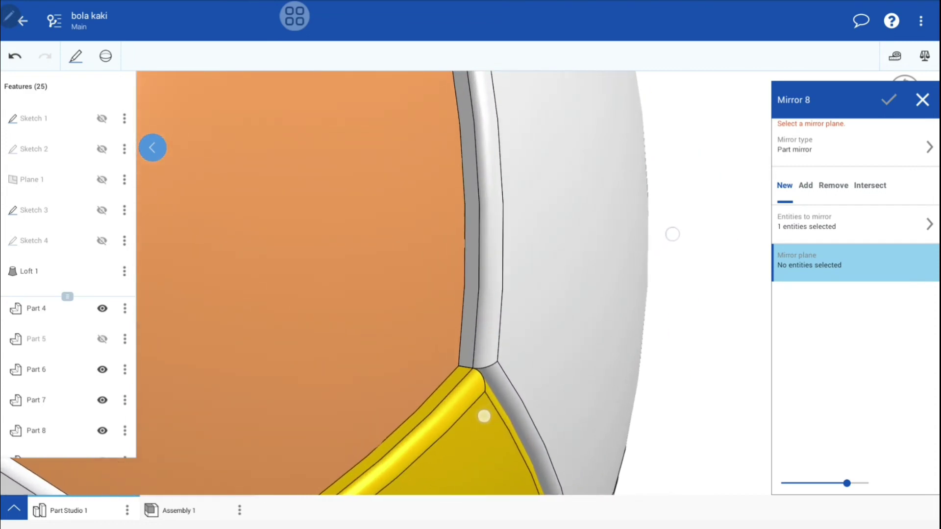
left_click(472, 301)
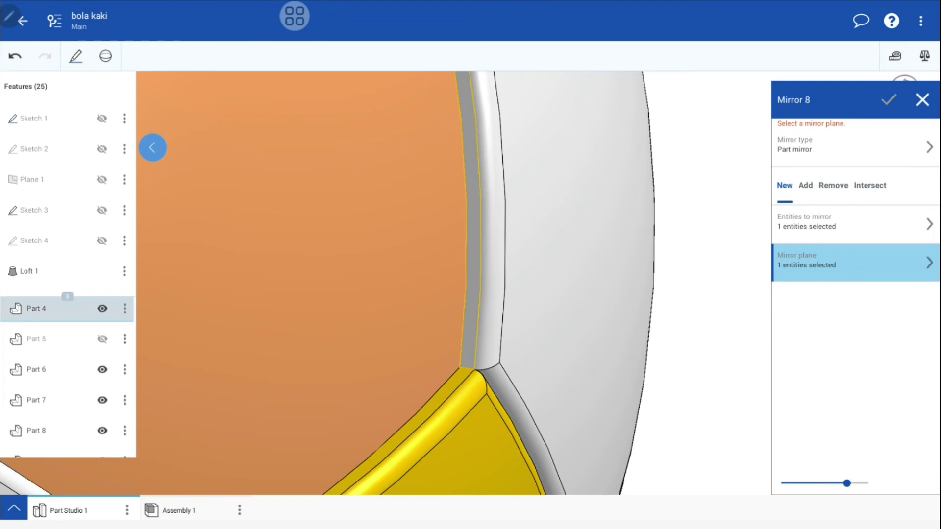
scroll(471, 343, "down", 3)
scroll(471, 343, "down", 1)
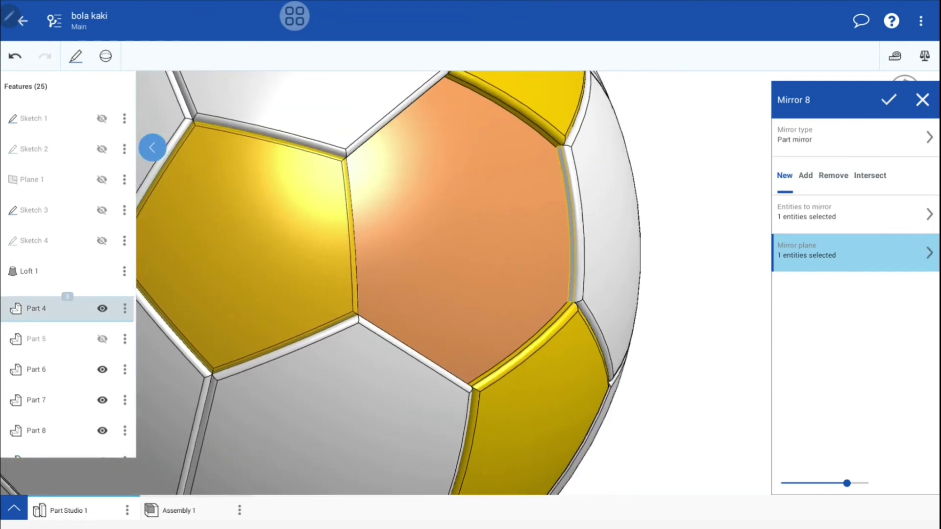
left_click(886, 101)
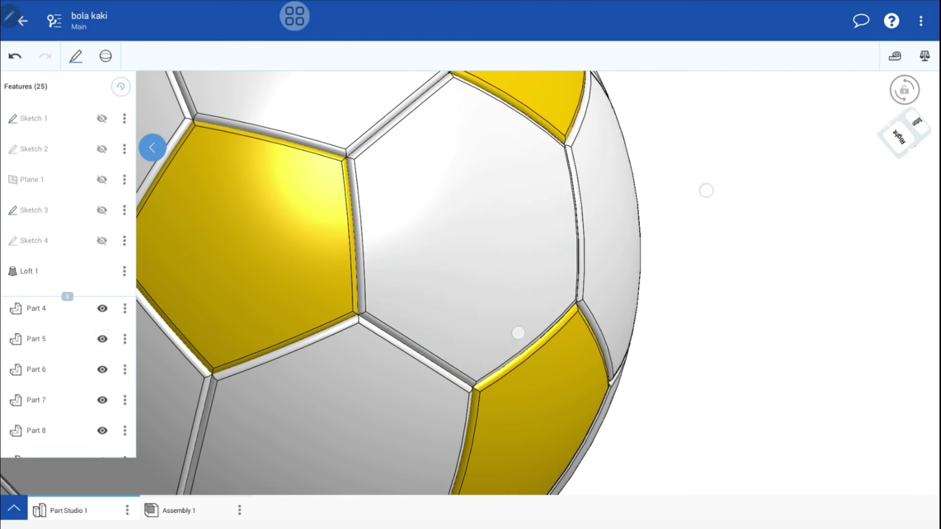
- Orbit to check the result, then hide white hexagon Part 17 to expose another orange gap
scroll(706, 191, "down", 3)
right_click_drag(674, 196, 725, 248)
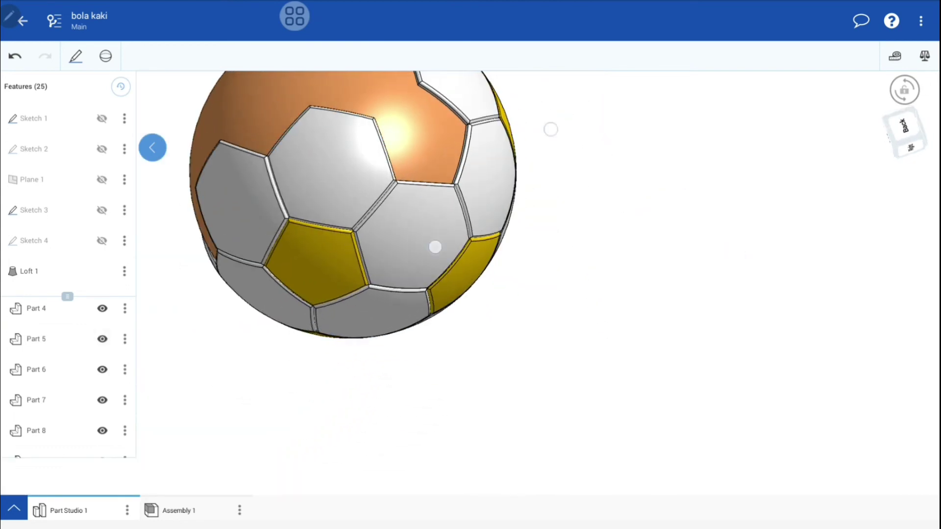
mouse_move(551, 129)
right_mouse_down()
mouse_move(620, 231)
mouse_move(689, 269)
mouse_move(770, 287)
mouse_move(797, 283)
right_mouse_up()
mouse_move(504, 195)
right_mouse_down()
mouse_move(554, 252)
mouse_move(636, 262)
mouse_move(579, 263)
mouse_move(657, 254)
mouse_move(601, 263)
mouse_move(613, 274)
right_mouse_up()
scroll(497, 294, "up", 3)
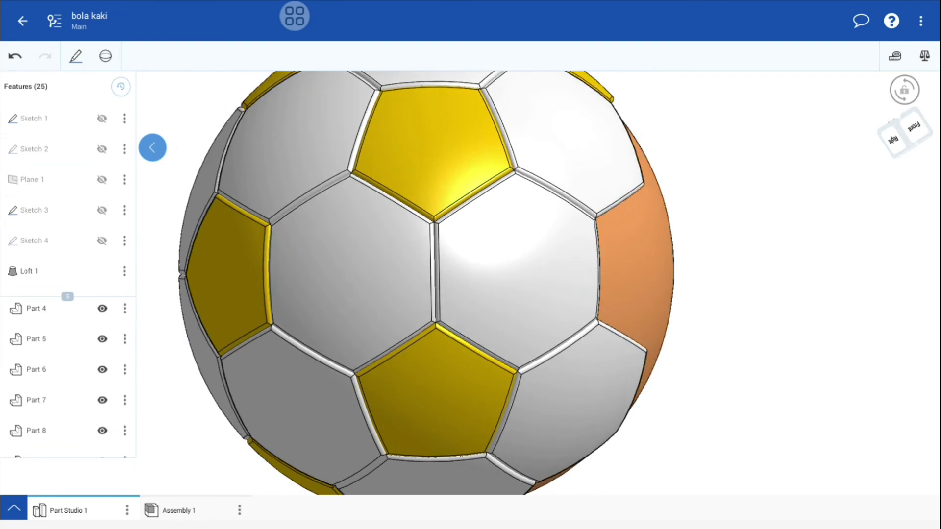
left_click(532, 285)
scroll(81, 382, "down", 5)
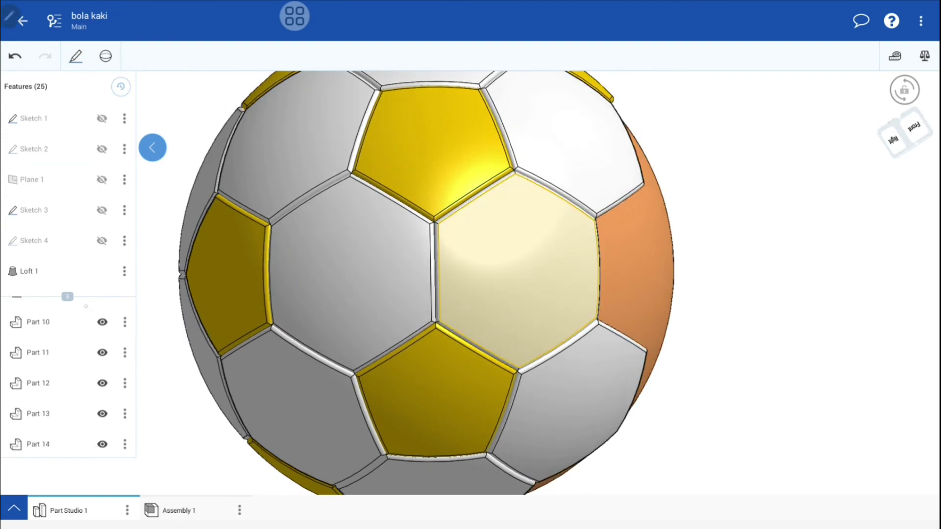
scroll(81, 382, "up", 3)
scroll(81, 382, "up", 5)
scroll(83, 343, "down", 4)
scroll(78, 334, "down", 5)
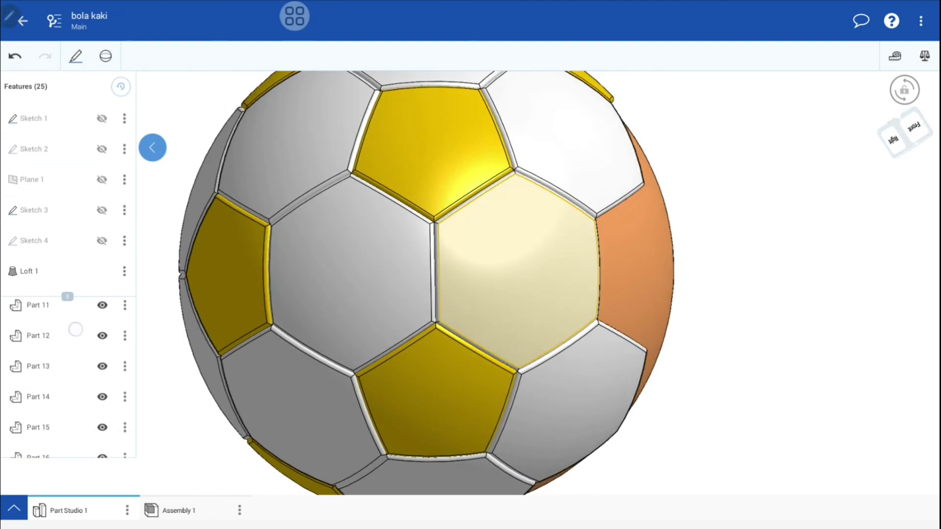
scroll(79, 343, "down", 4)
scroll(79, 343, "down", 1)
left_click(102, 346)
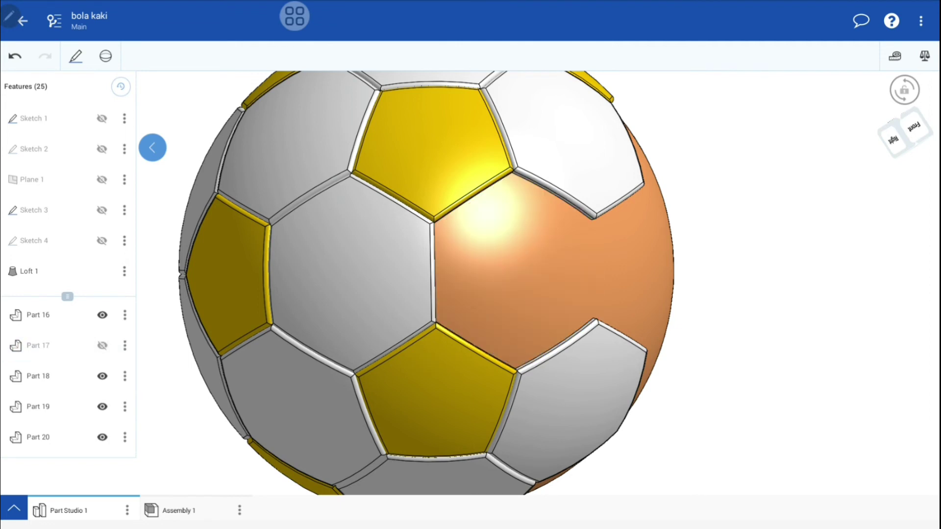
left_click(105, 56)
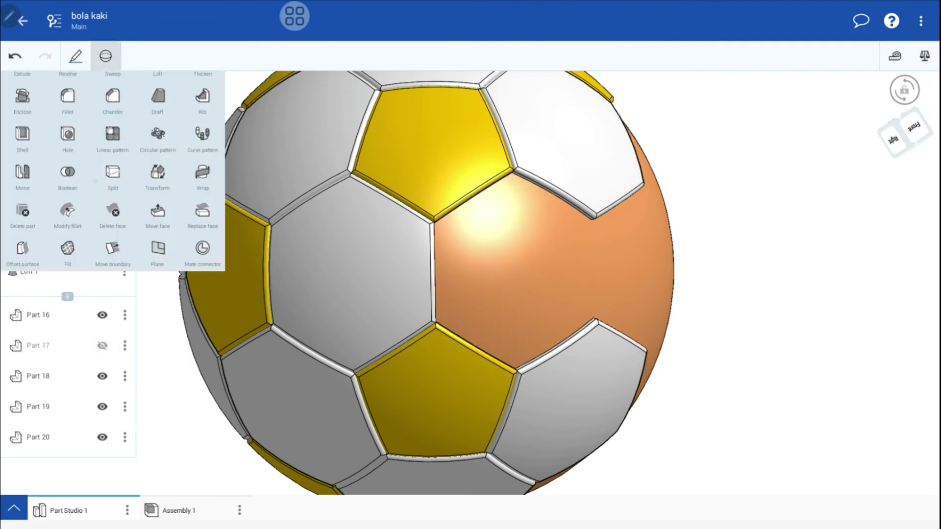
- Start a new Mirror and reflect the left yellow pentagon across the white panel's side face
left_click(23, 172)
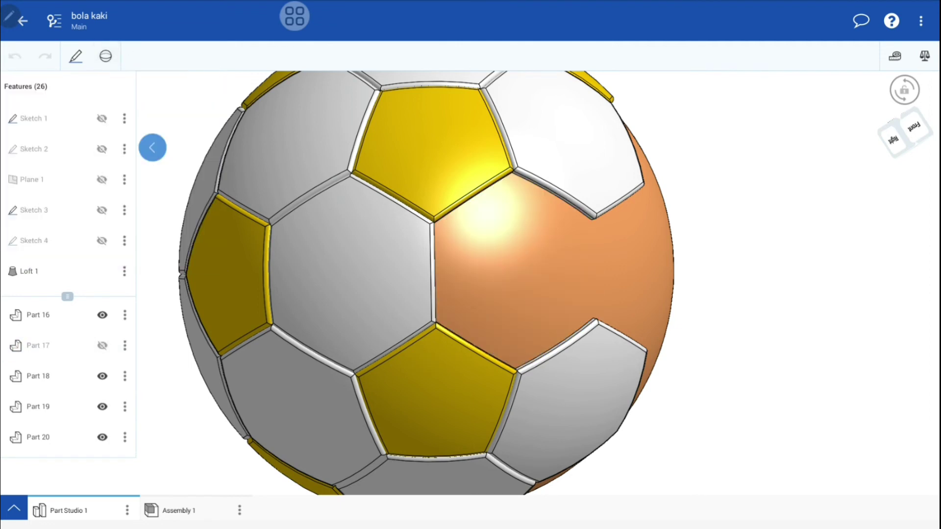
left_click(228, 275)
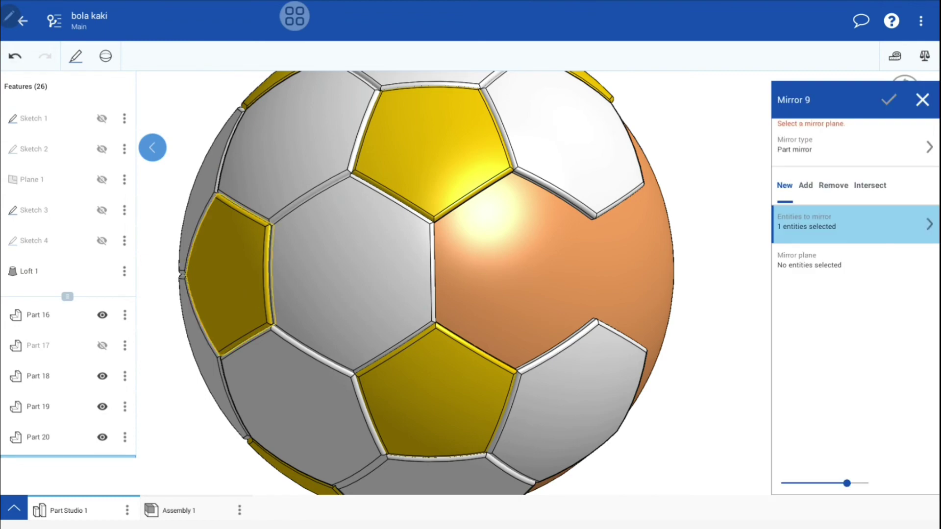
scroll(593, 317, "up", 3)
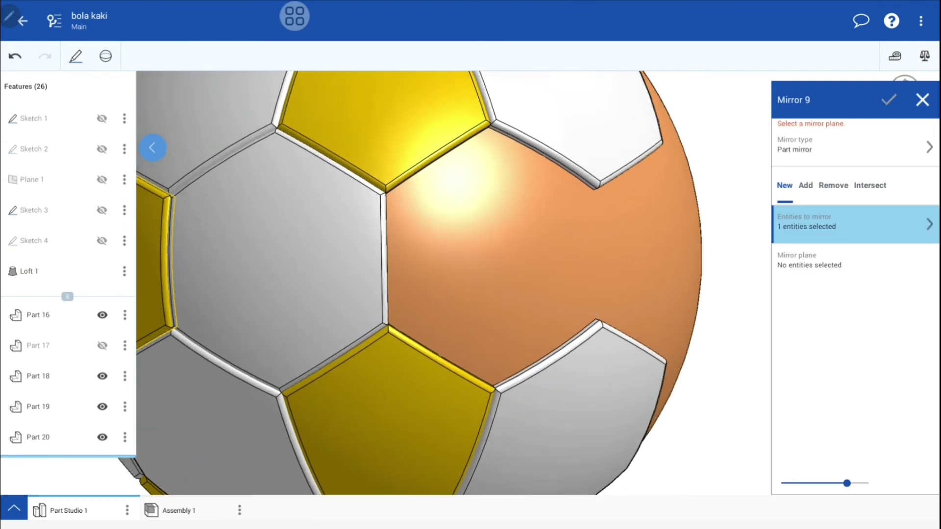
left_click(835, 269)
scroll(431, 319, "up", 2)
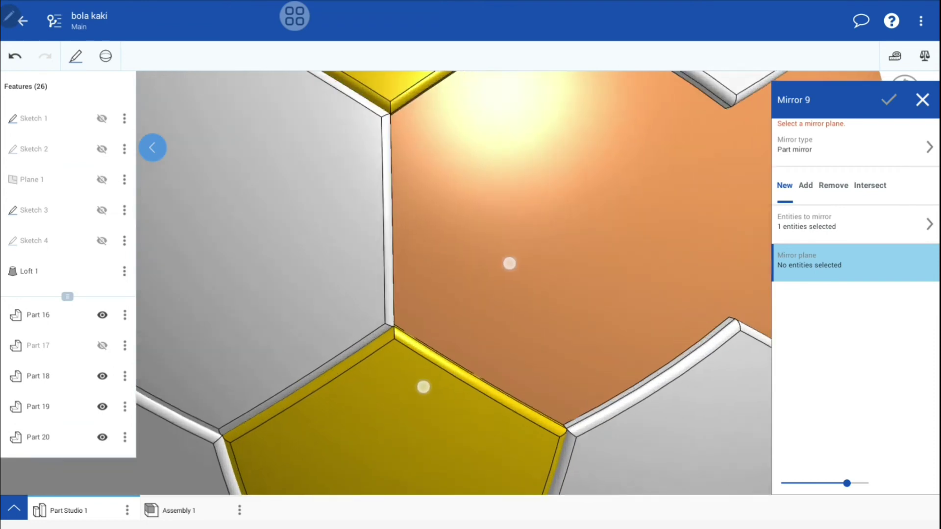
scroll(431, 318, "up", 2)
scroll(431, 319, "up", 2)
scroll(431, 319, "up", 2)
scroll(466, 316, "up", 2)
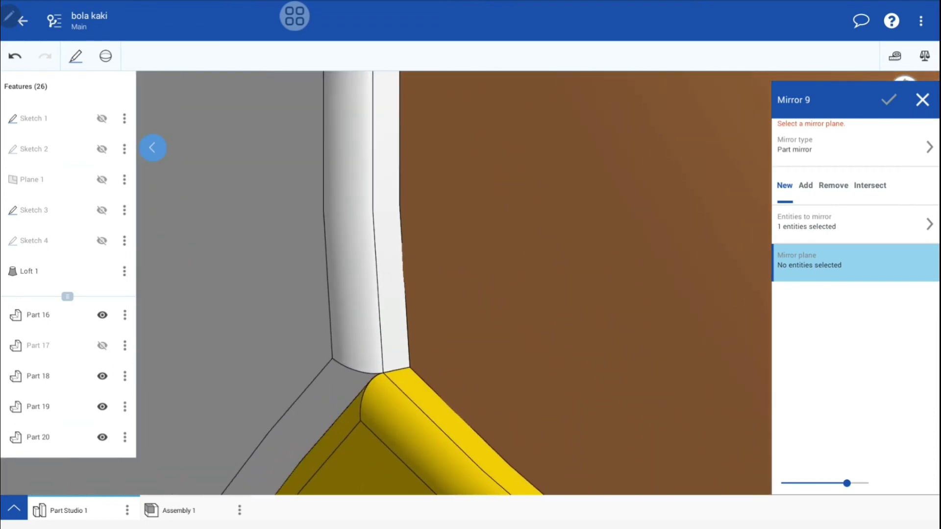
left_click(391, 295)
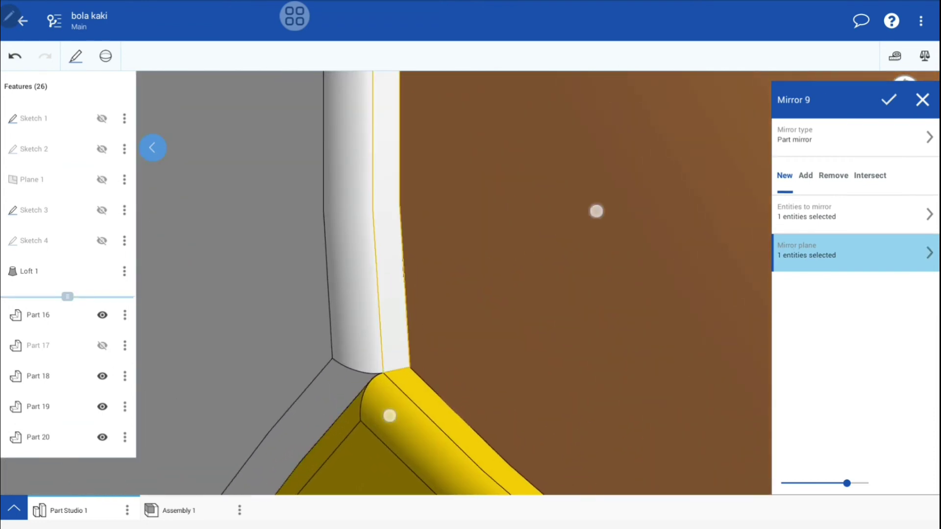
scroll(492, 312, "down", 3)
scroll(369, 321, "down", 3)
scroll(363, 329, "down", 1)
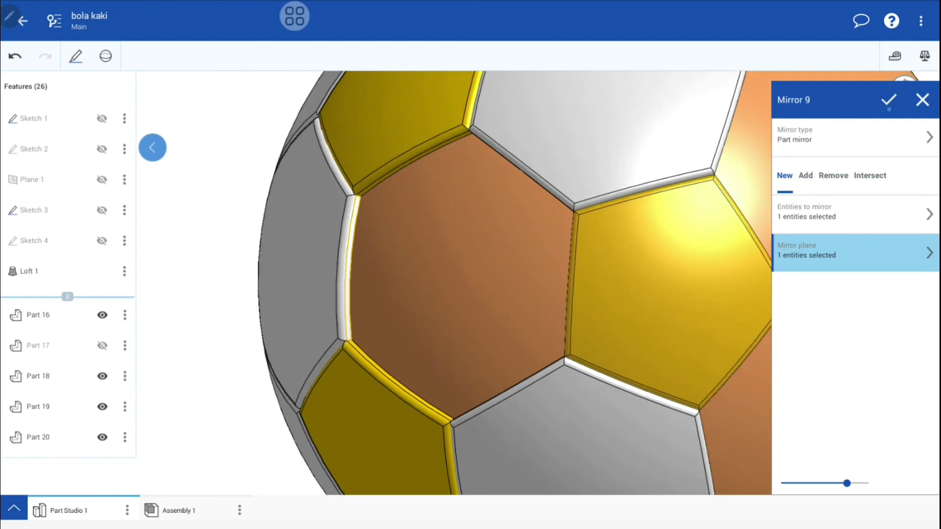
left_click_drag(809, 313, 681, 312)
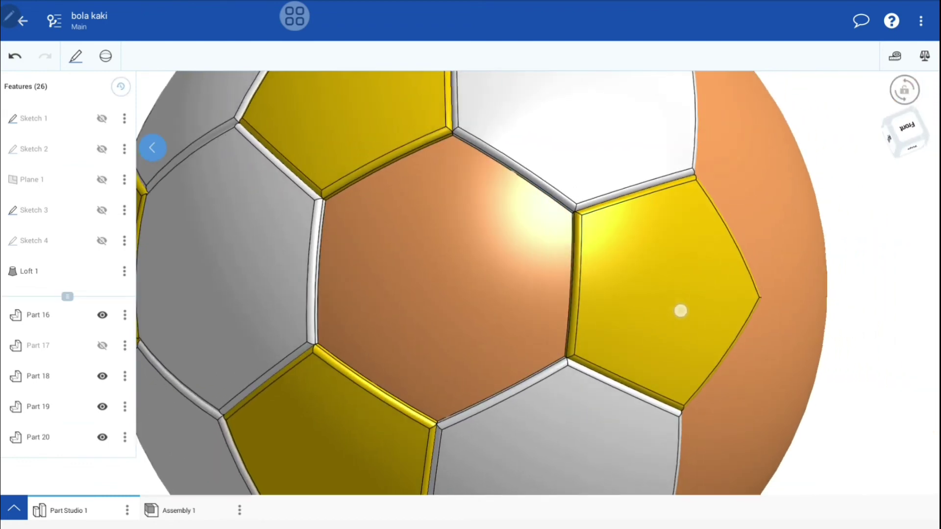
- Make Part 17 visible again and orbit around to inspect the top panels
left_click(102, 346)
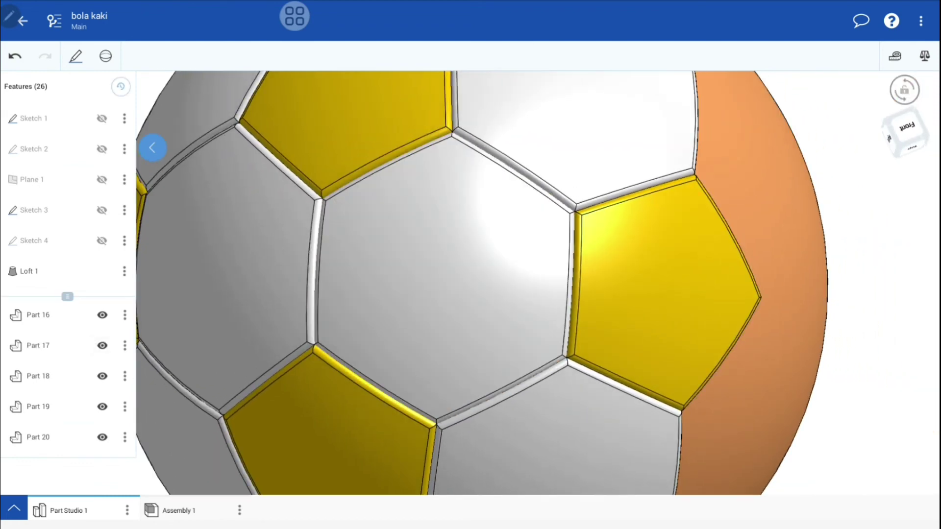
scroll(643, 271, "down", 5)
mouse_move(605, 241)
left_mouse_down()
mouse_move(588, 294)
mouse_move(631, 302)
mouse_move(618, 233)
mouse_move(601, 260)
mouse_move(608, 245)
left_mouse_up()
scroll(619, 247, "up", 5)
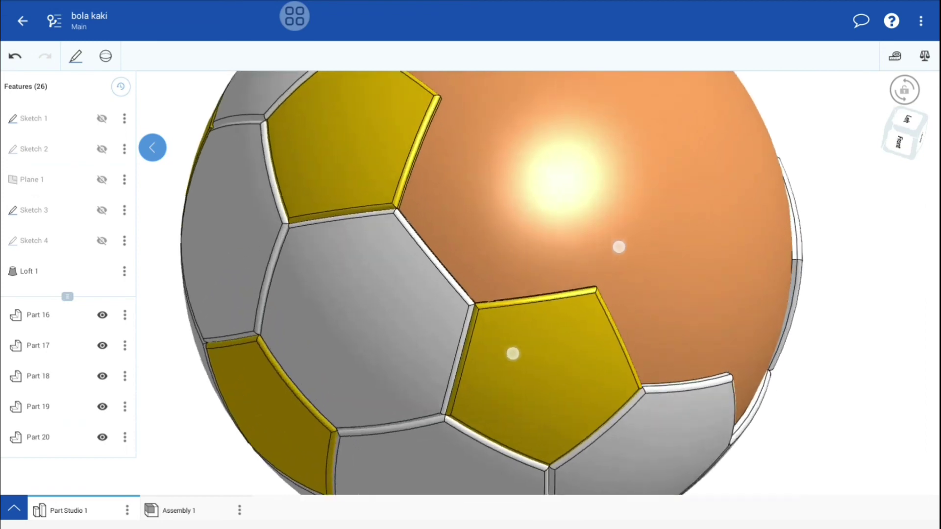
scroll(566, 300, "down", 5)
mouse_move(542, 296)
left_mouse_down()
mouse_move(567, 269)
mouse_move(531, 359)
mouse_move(645, 326)
left_mouse_up()
scroll(568, 269, "up", 5)
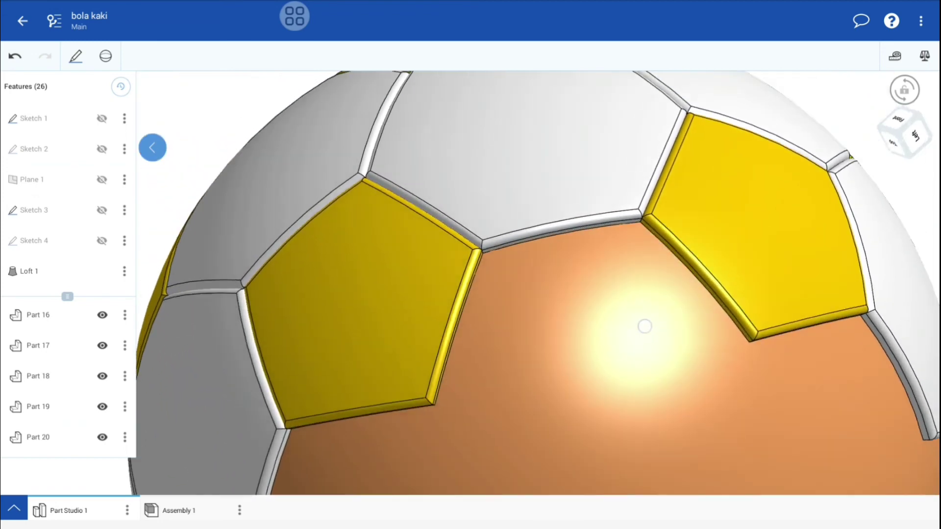
scroll(647, 314, "down", 5)
scroll(651, 300, "up", 3)
scroll(655, 316, "up", 5)
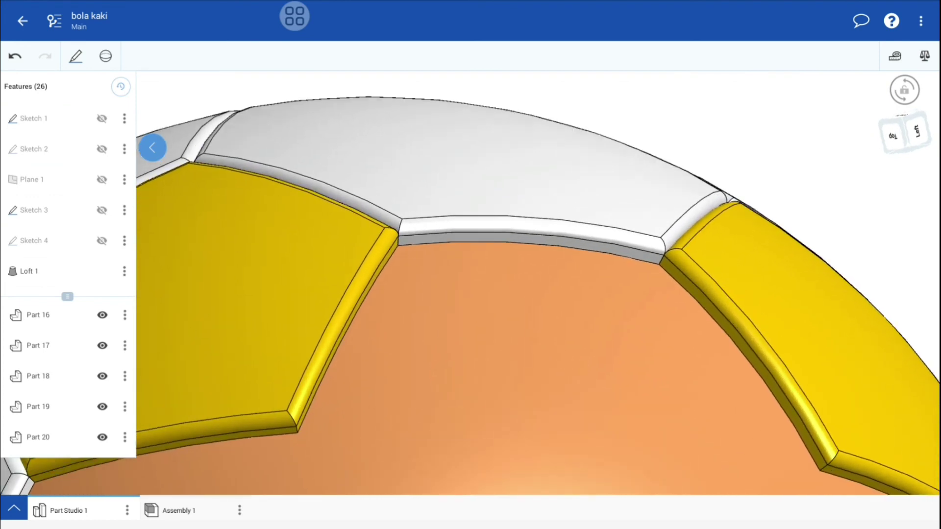
left_click(105, 56)
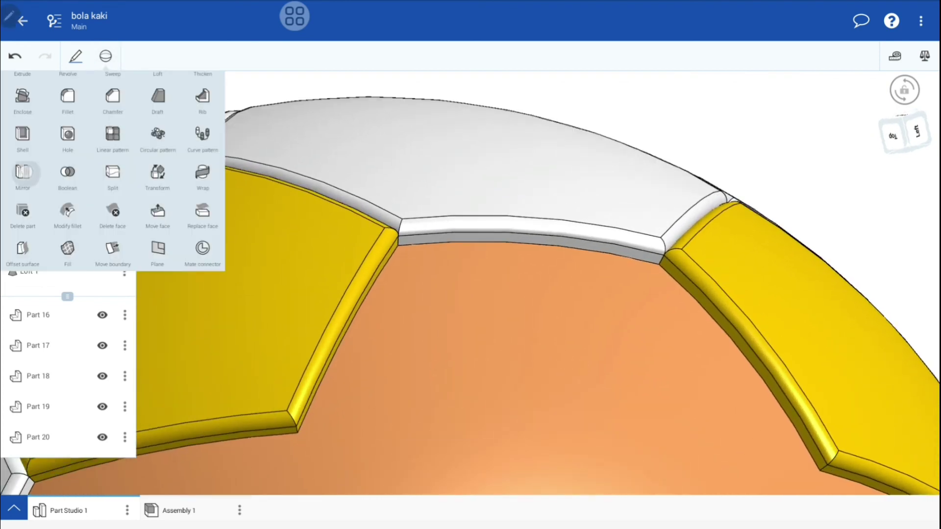
- Start Mirror 10 with Part 19 as the part to mirror, ready for a mirror plane
left_click(23, 173)
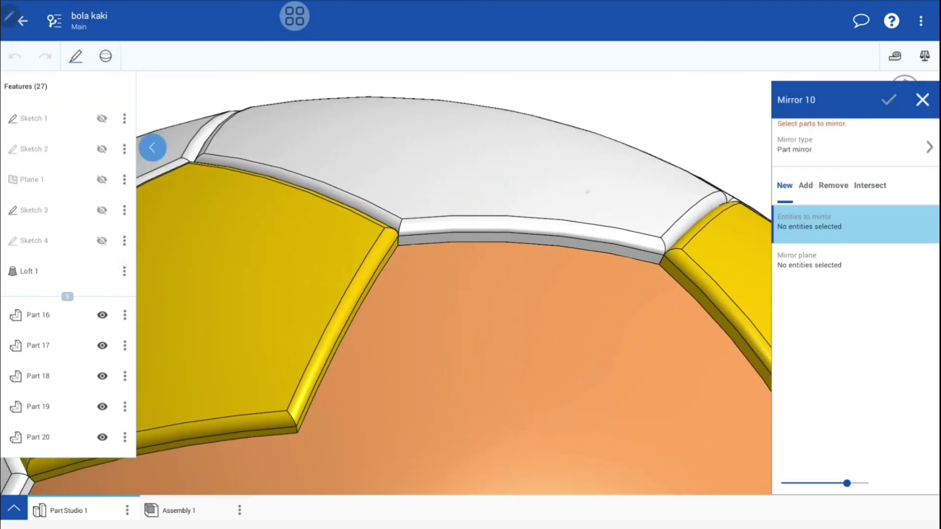
left_click(38, 407)
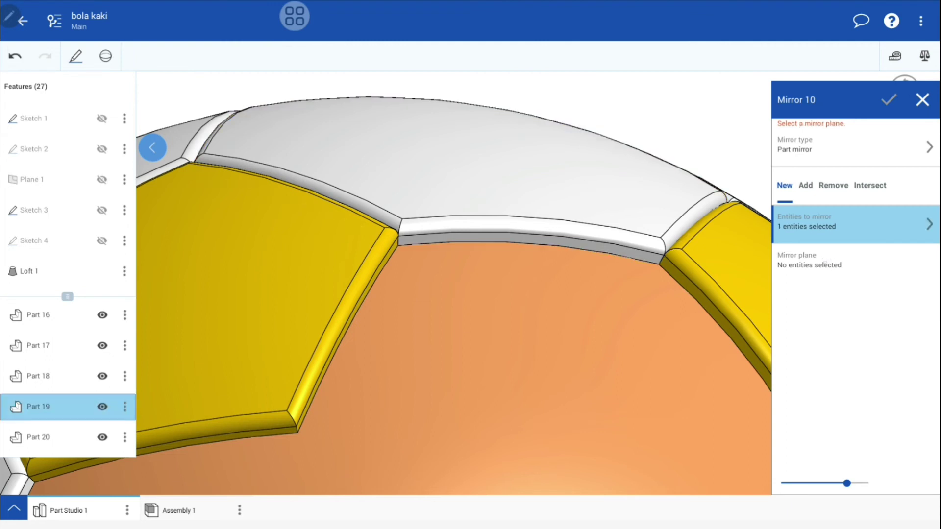
left_click(833, 262)
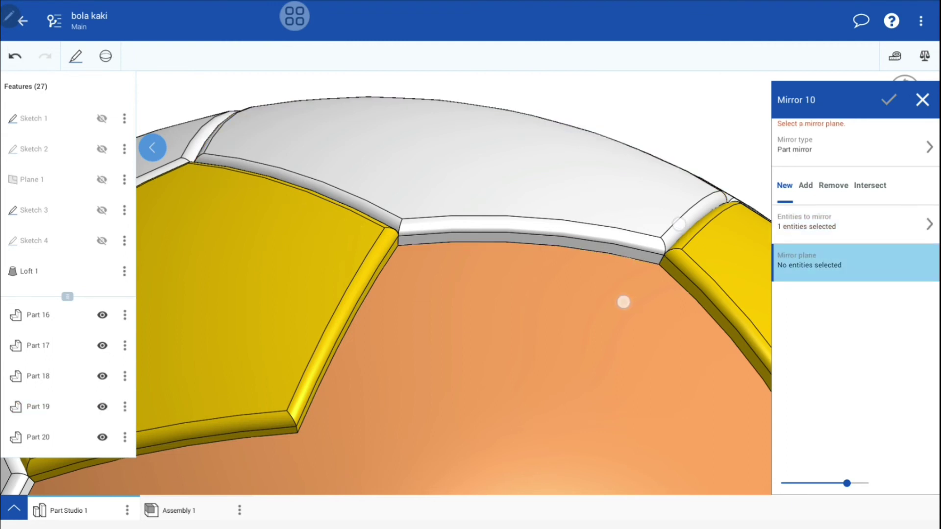
scroll(623, 302, "up", 3)
scroll(583, 353, "up", 2)
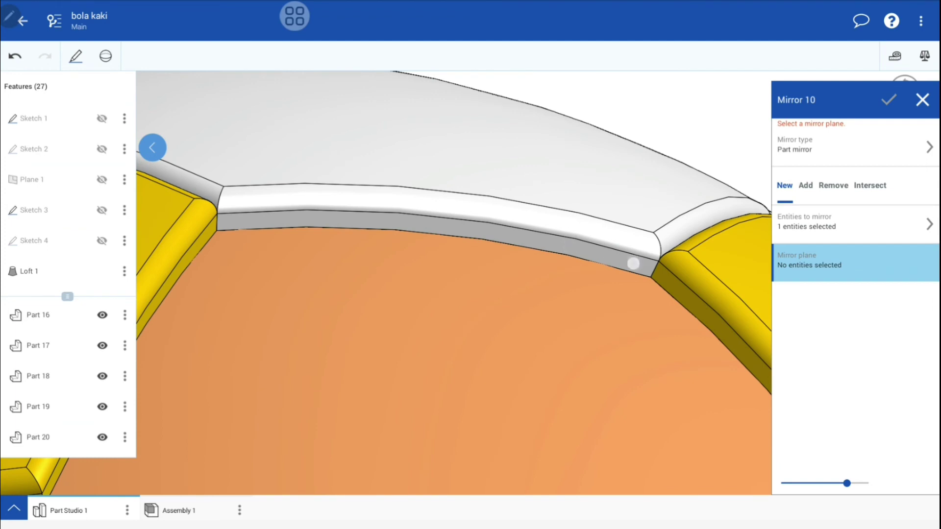
- Finish Mirror 10 using a panel's side face as the mirror plane
left_click(633, 263)
scroll(566, 219, "down", 5)
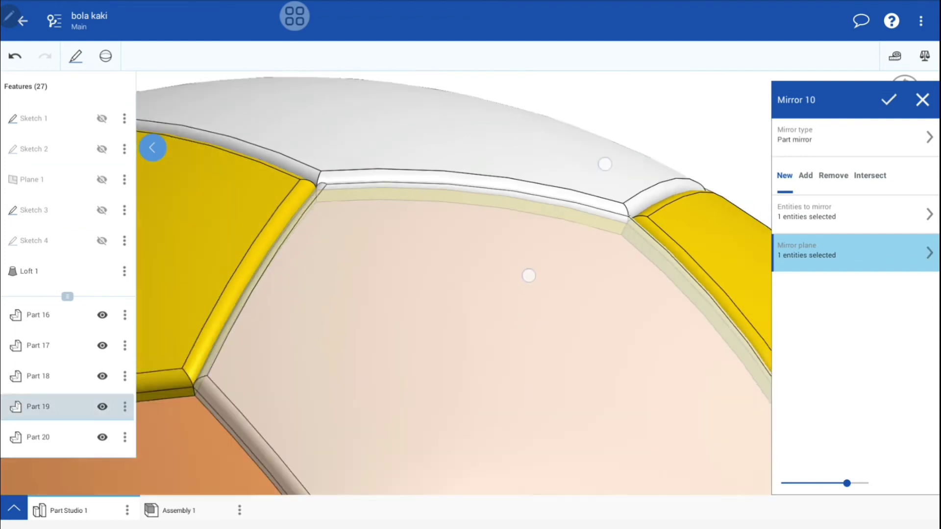
scroll(566, 218, "down", 2)
left_click(888, 100)
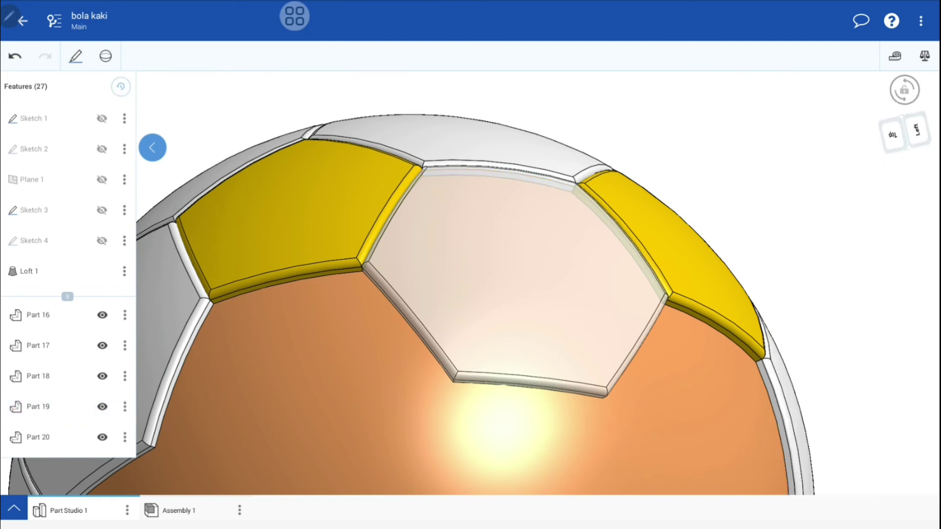
- Mirror a white panel across its side face to create Mirror 11
mouse_move(414, 398)
middle_mouse_down()
mouse_move(487, 390)
mouse_move(484, 374)
mouse_move(489, 389)
middle_mouse_up()
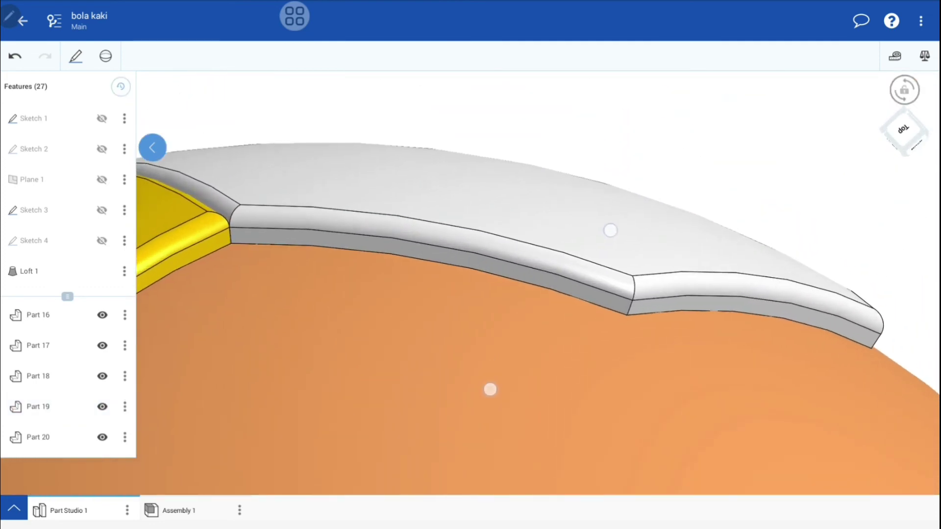
left_click(105, 56)
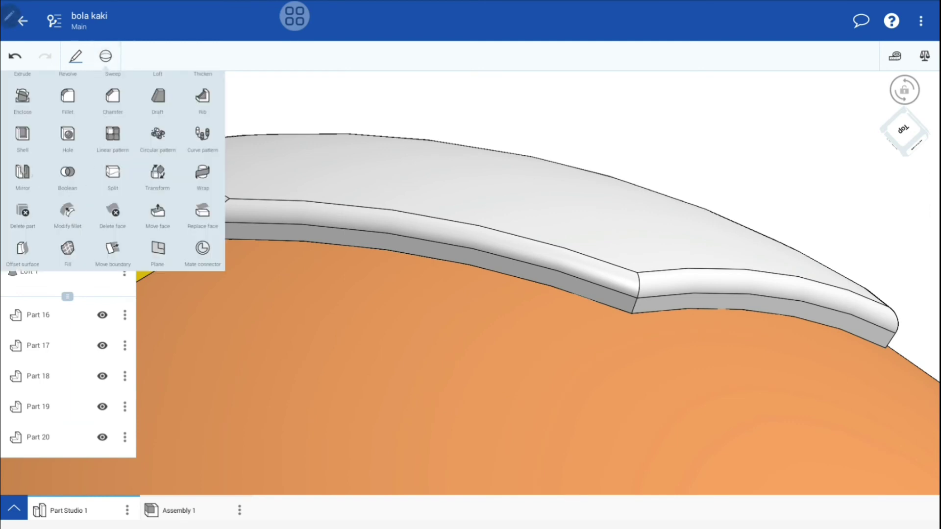
left_click(25, 178)
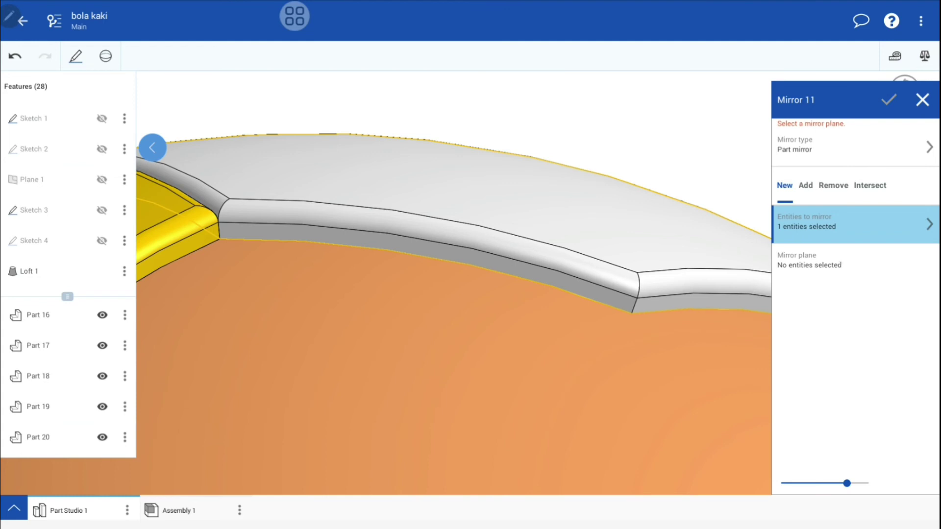
left_click(809, 261)
left_click(599, 294)
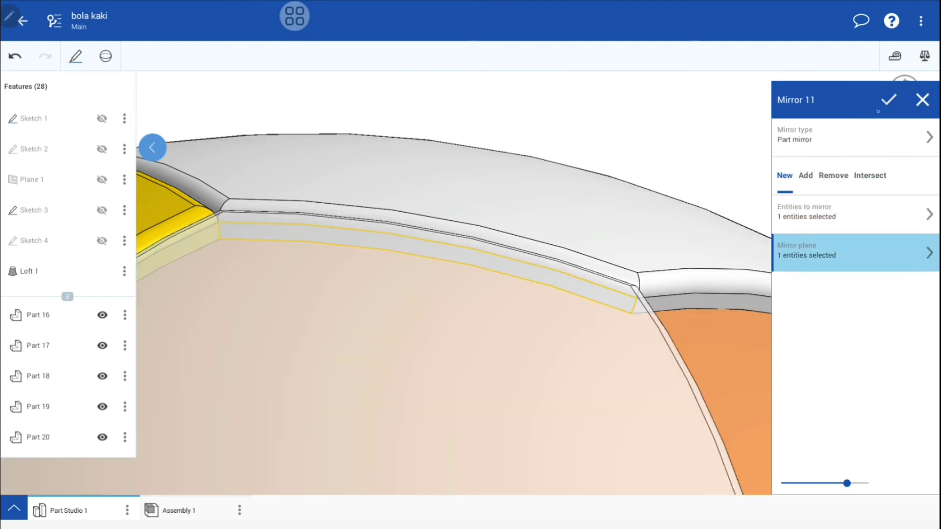
left_click(889, 100)
scroll(578, 210, "down", 3)
scroll(578, 209, "down", 3)
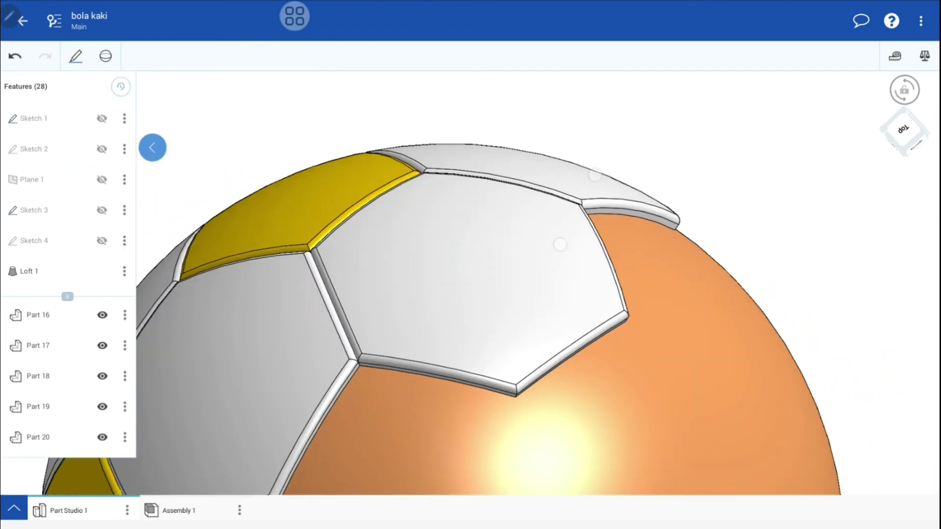
mouse_move(750, 263)
left_mouse_down()
mouse_move(710, 294)
mouse_move(653, 309)
mouse_move(534, 267)
left_mouse_up()
- Create Mirror 12, copying a white panel across a neighbouring panel's side face
scroll(564, 294, "up", 5)
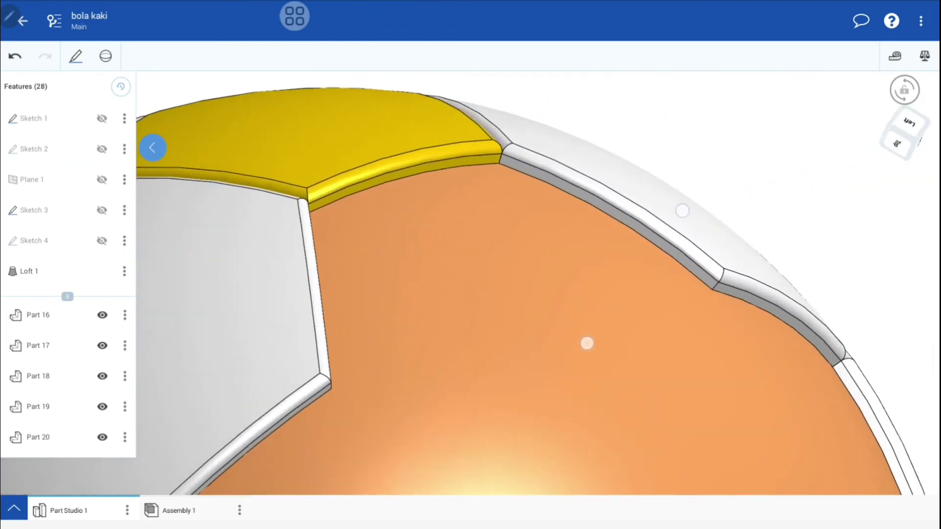
scroll(612, 294, "up", 2)
scroll(598, 301, "up", 2)
scroll(599, 302, "down", 1)
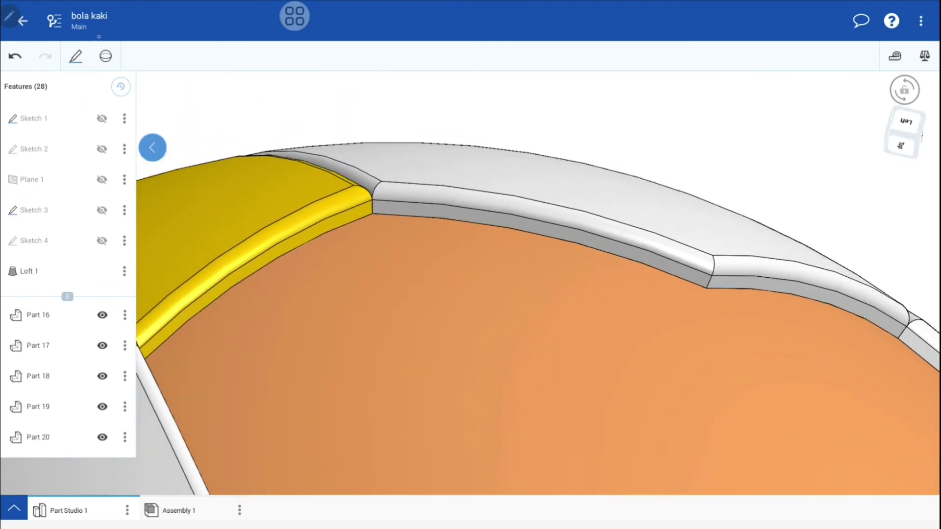
left_click(106, 56)
left_click(23, 173)
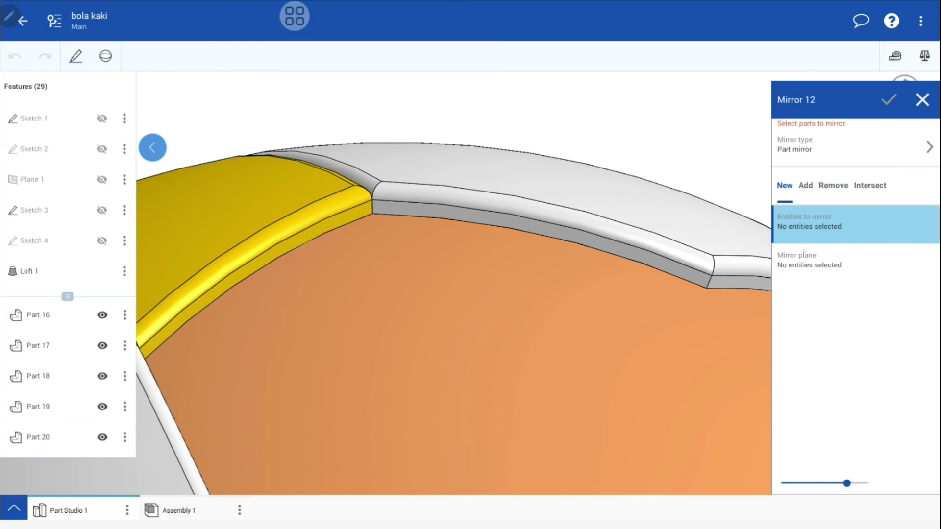
left_click(705, 226)
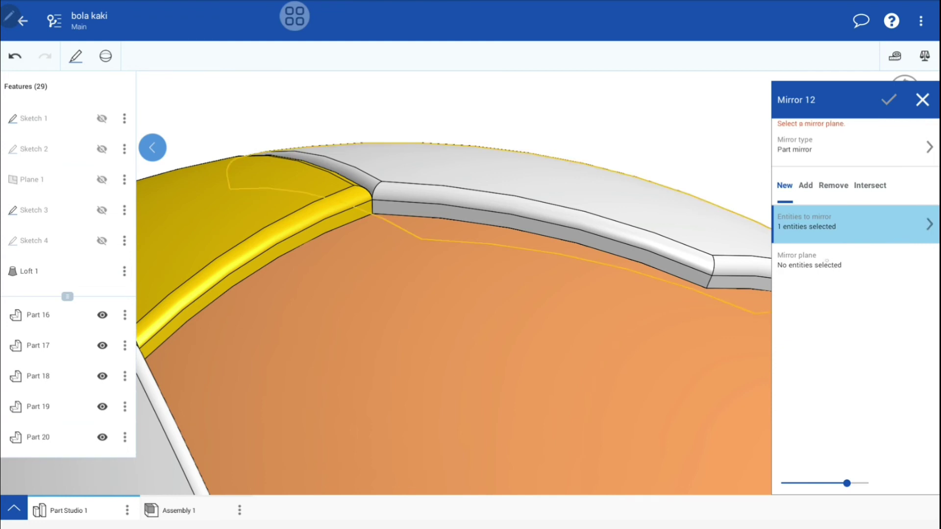
left_click(827, 260)
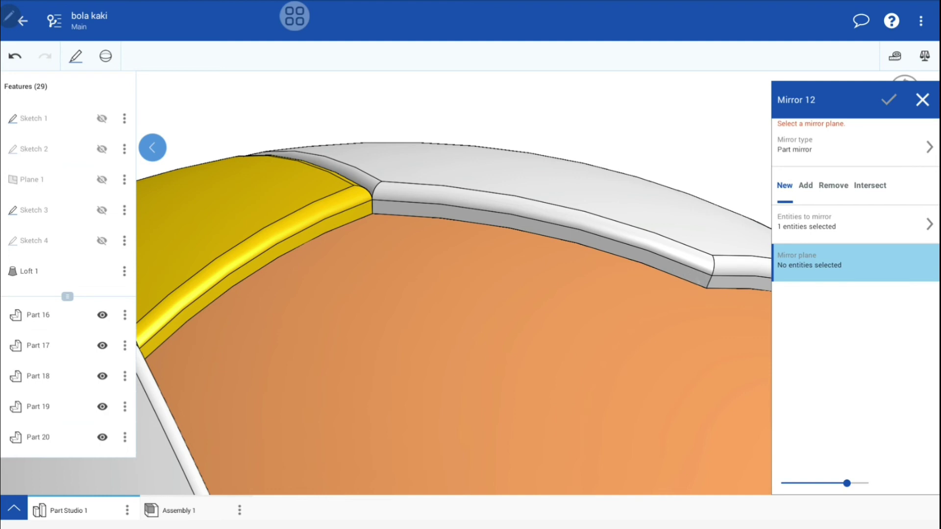
left_click_drag(606, 321, 590, 361)
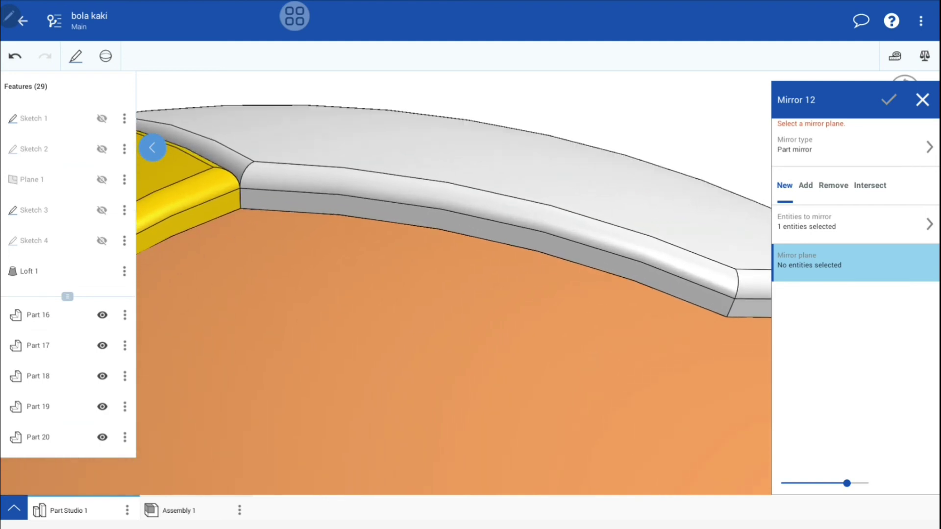
left_click(681, 289)
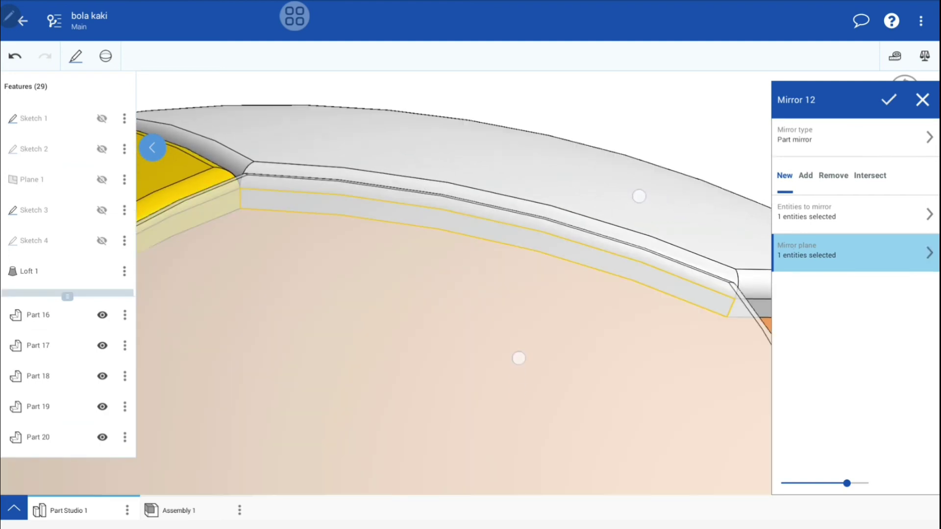
scroll(579, 277, "down", 5)
left_click(889, 100)
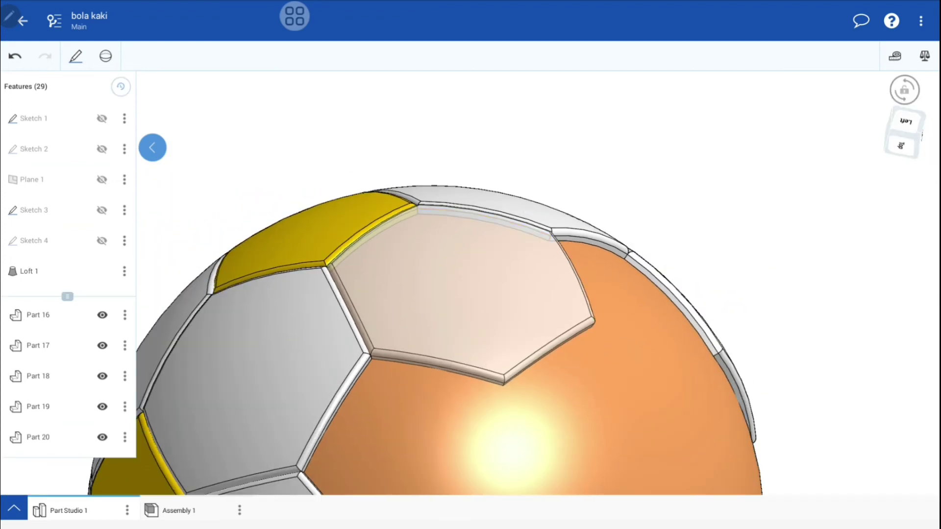
- Orbit the ball to inspect the new panel and face the yellow pentagons
mouse_move(618, 265)
left_mouse_down()
mouse_move(603, 340)
mouse_move(616, 347)
left_mouse_up()
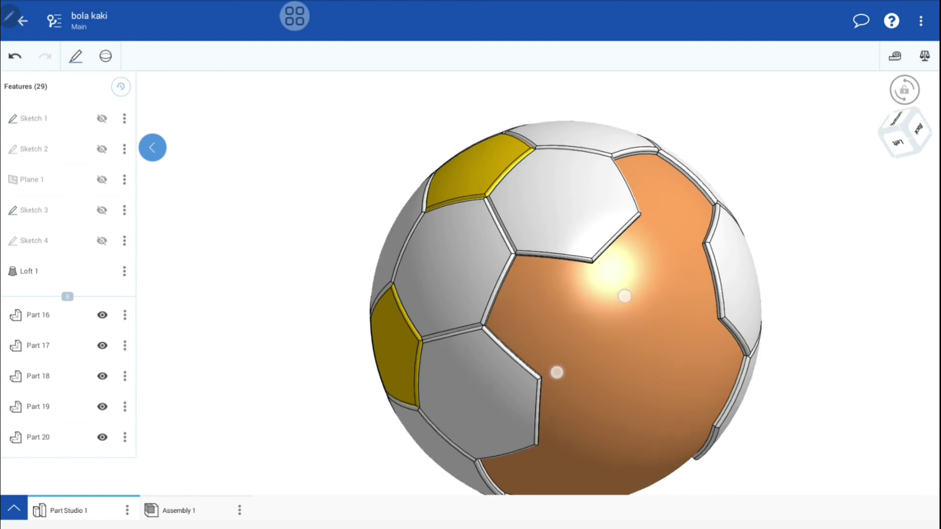
scroll(588, 343, "down", 3)
left_click_drag(567, 390, 628, 309)
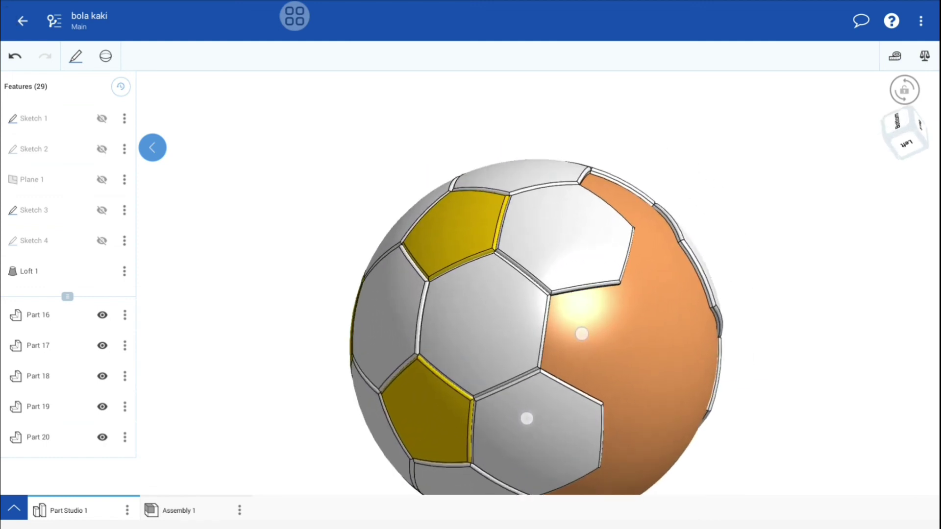
mouse_move(544, 342)
left_mouse_down()
mouse_move(609, 330)
mouse_move(657, 301)
left_mouse_up()
scroll(539, 343, "up", 3)
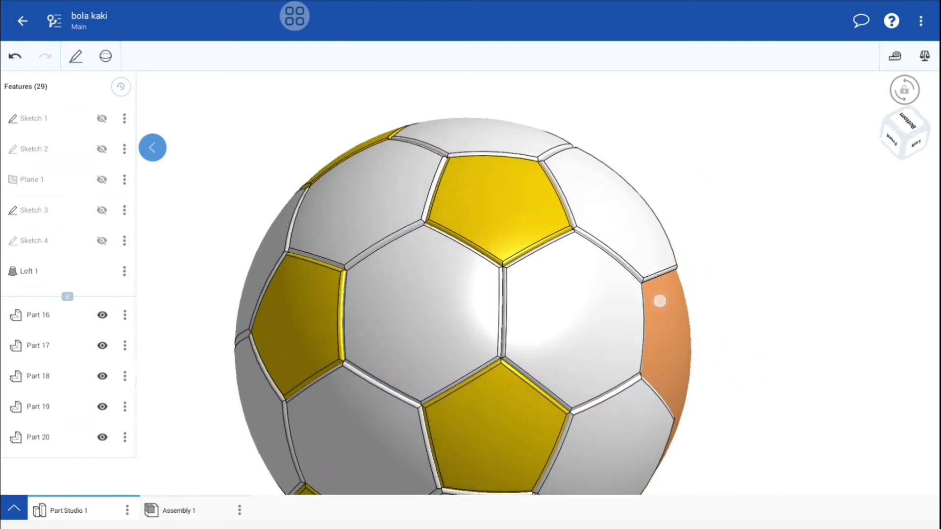
- Select the central hexagon and hide Part 2 to expose the orange sphere
left_click(600, 326)
scroll(74, 343, "down", 3)
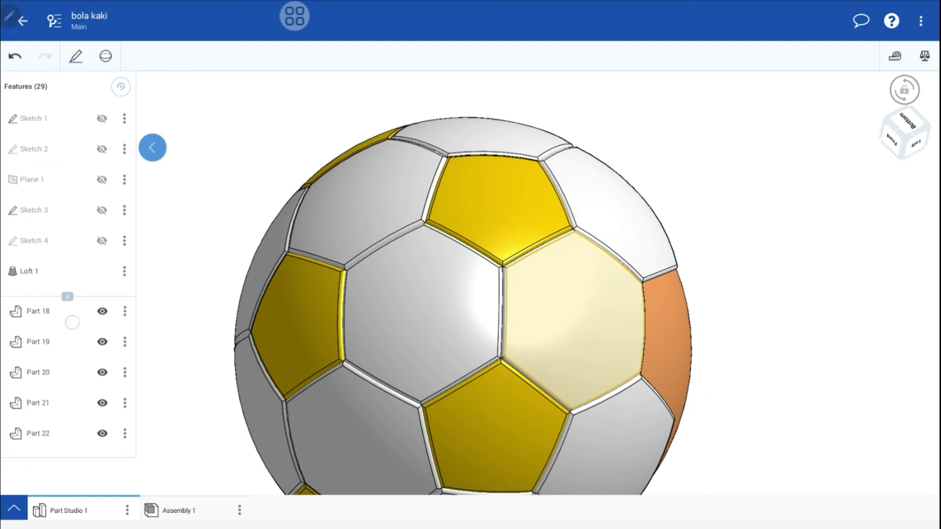
scroll(73, 368, "down", 3)
scroll(89, 416, "up", 5)
scroll(80, 418, "up", 1)
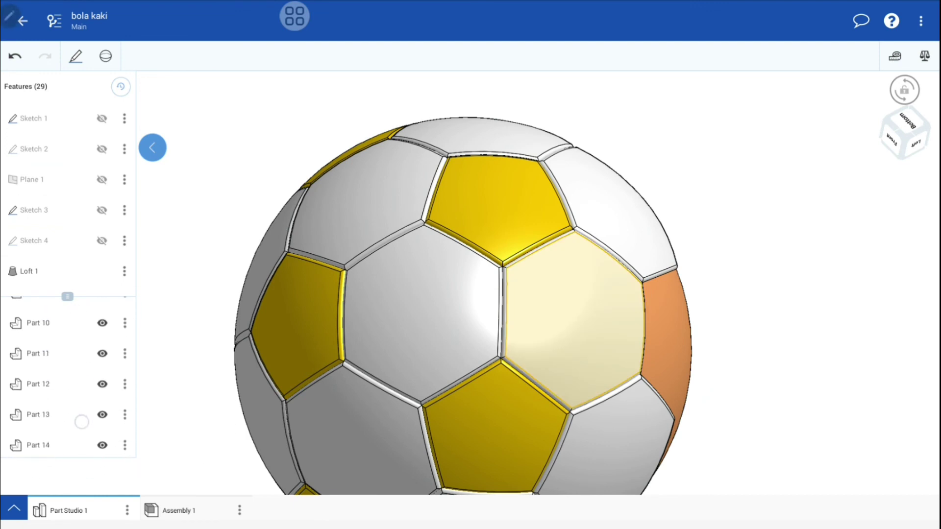
scroll(80, 372, "up", 5)
scroll(74, 367, "up", 5)
scroll(78, 417, "up", 5)
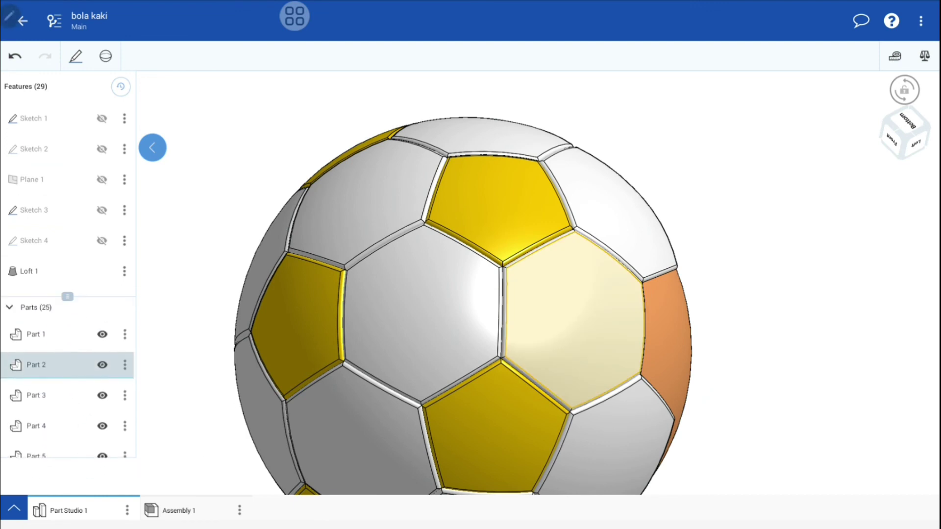
left_click(101, 366)
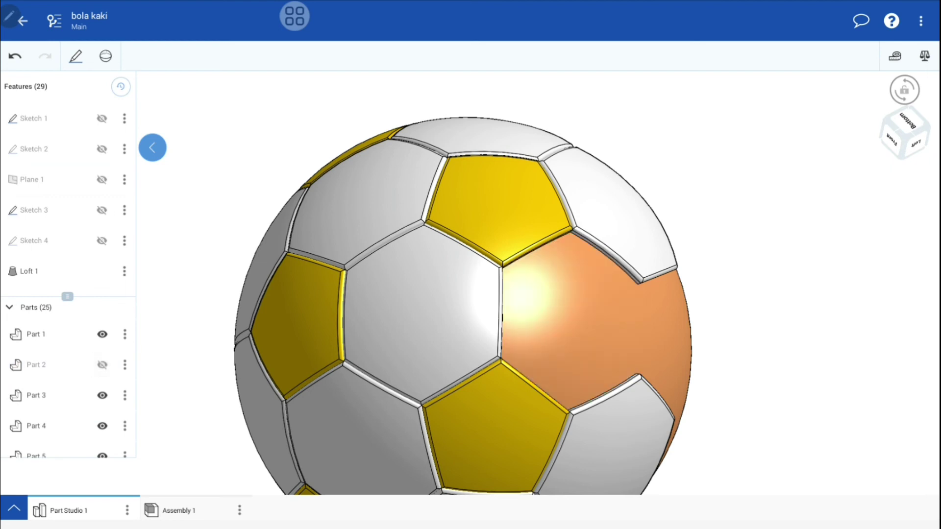
- Create Mirror 13 across a thin side face at the pentagon-hexagon junction, then show Part 2 again
left_click(105, 56)
left_click(22, 175)
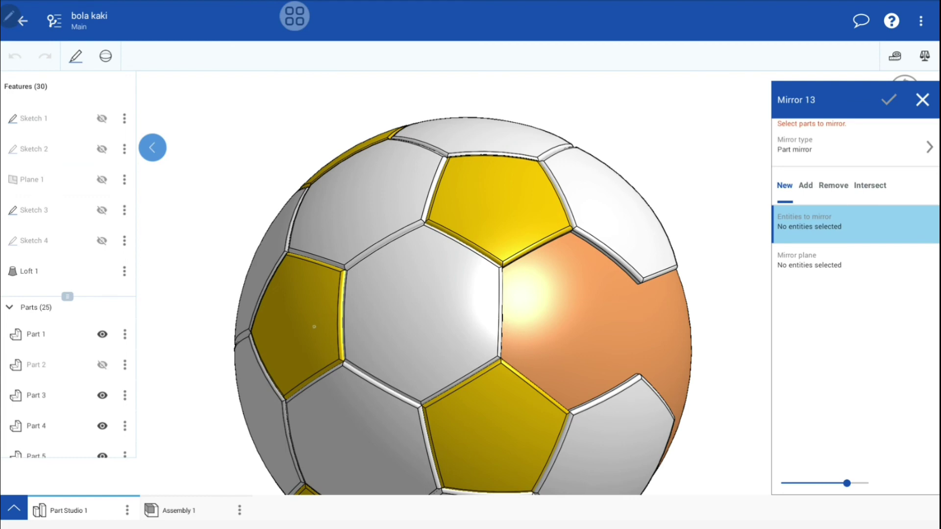
left_click(314, 326)
left_click(823, 262)
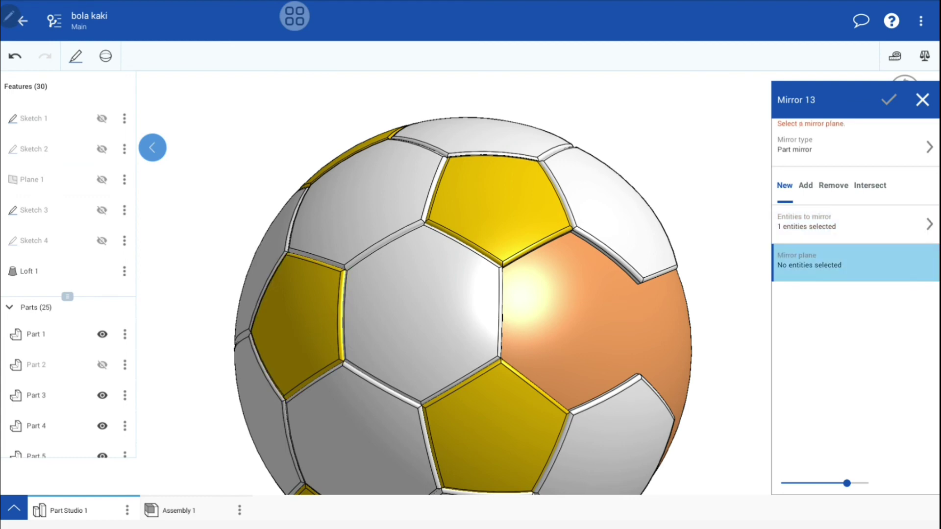
scroll(545, 362, "up", 5)
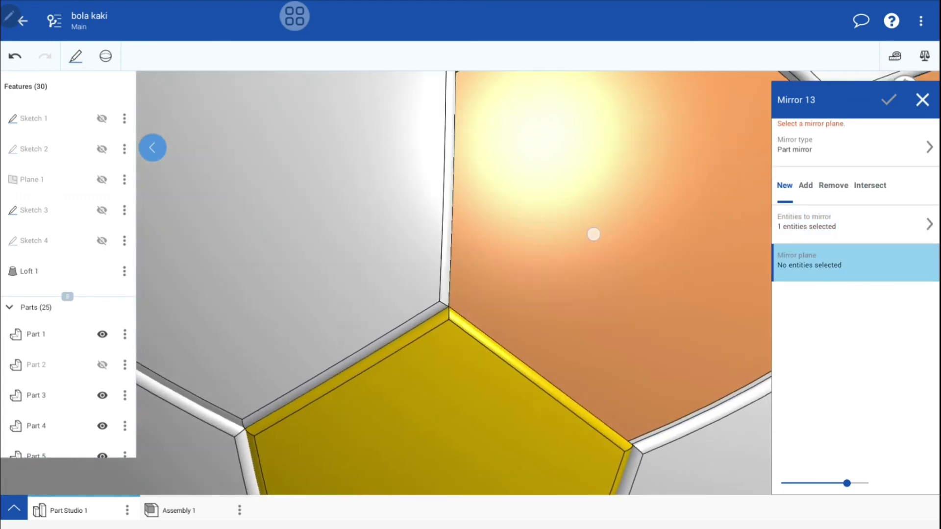
left_click_drag(594, 233, 541, 233)
scroll(541, 233, "up", 3)
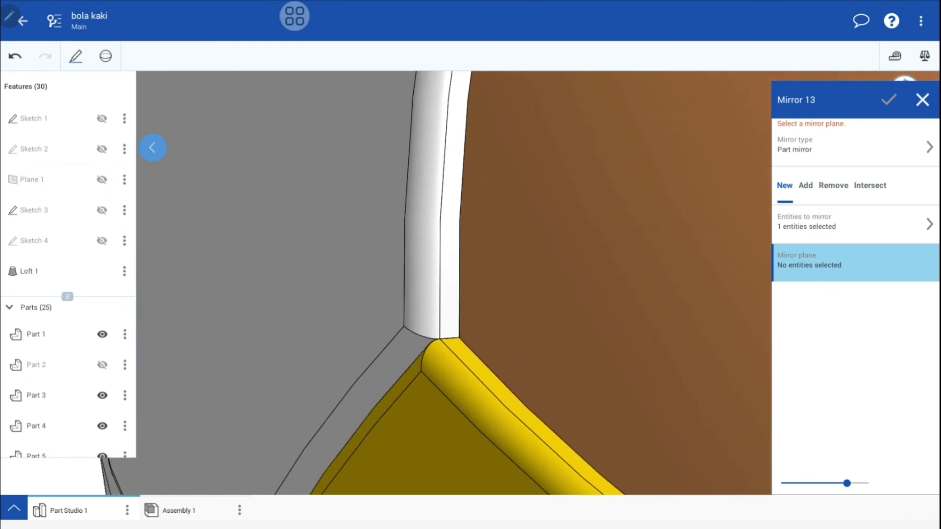
left_click(455, 232)
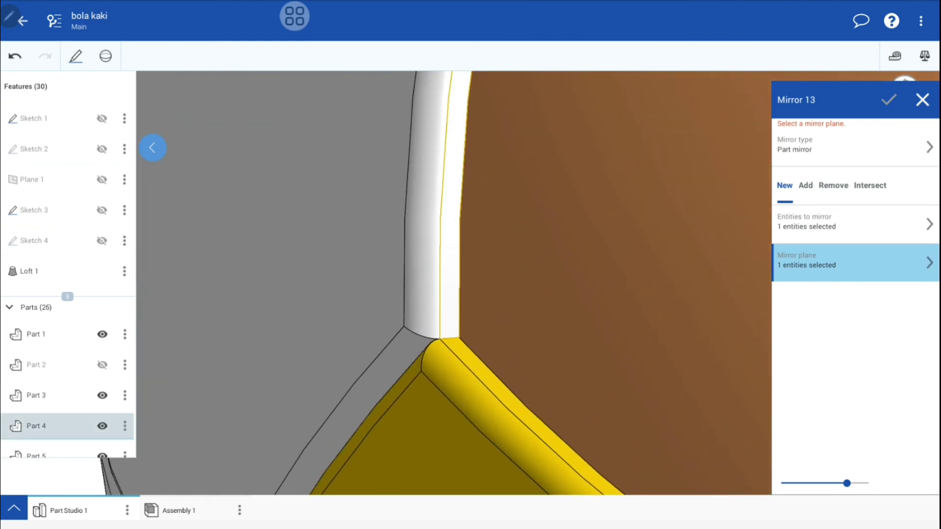
scroll(500, 297, "down", 5)
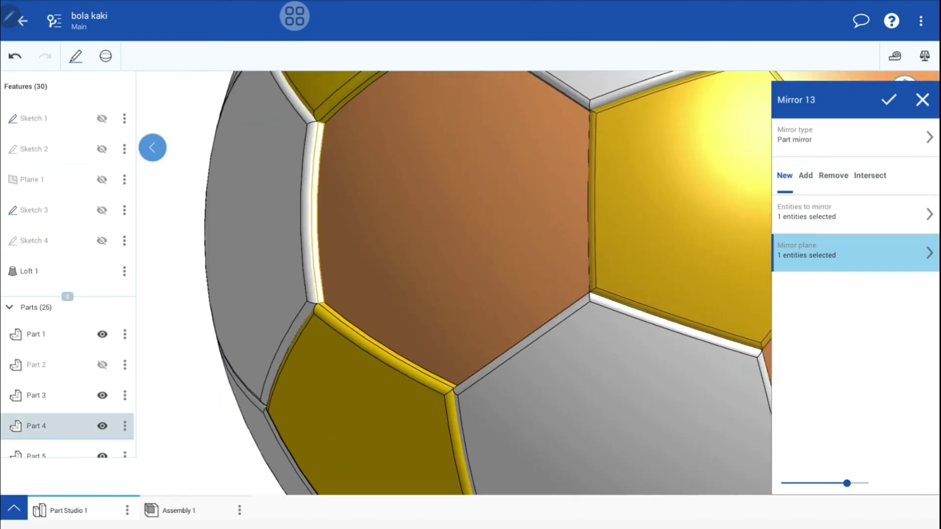
scroll(476, 334, "down", 3)
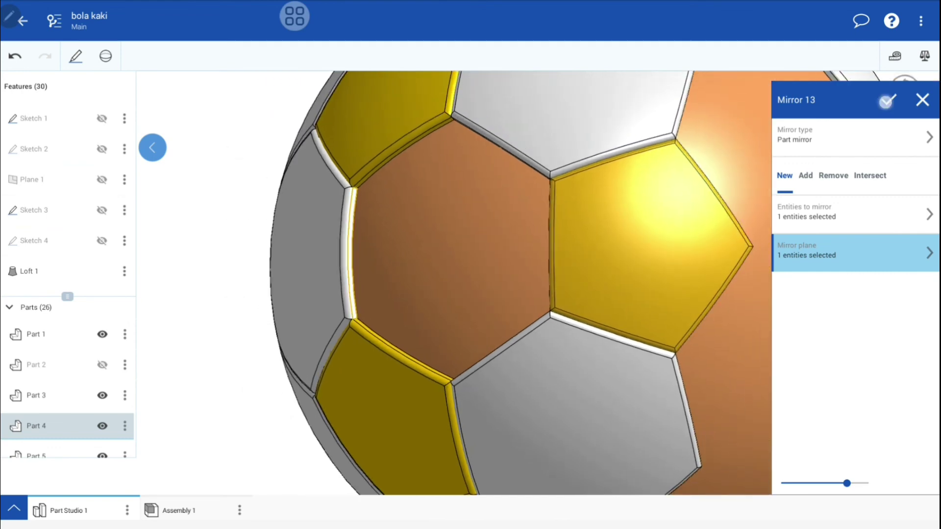
left_click(886, 102)
left_click(103, 365)
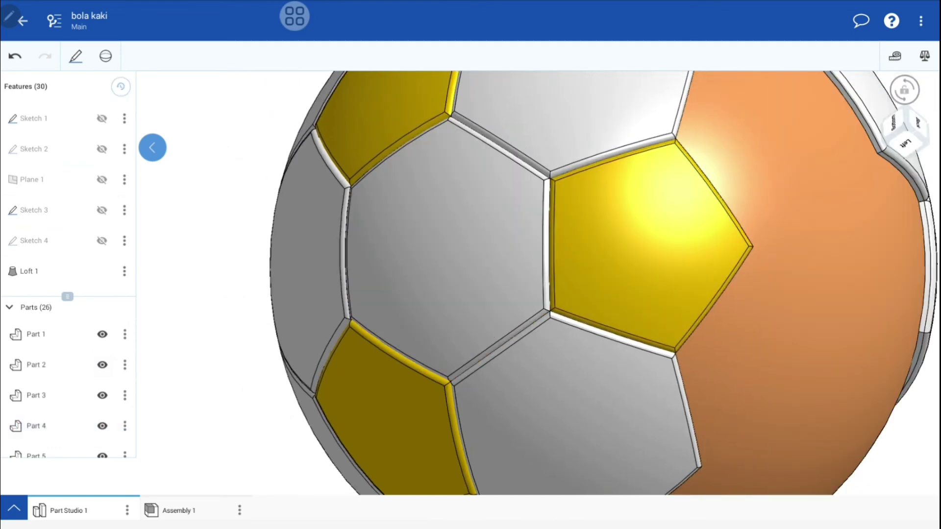
- Orbit to the underside and mirror the grey hexagon across a white edge face as Mirror 14
mouse_move(830, 233)
left_mouse_down()
mouse_move(683, 222)
mouse_move(579, 301)
left_mouse_up()
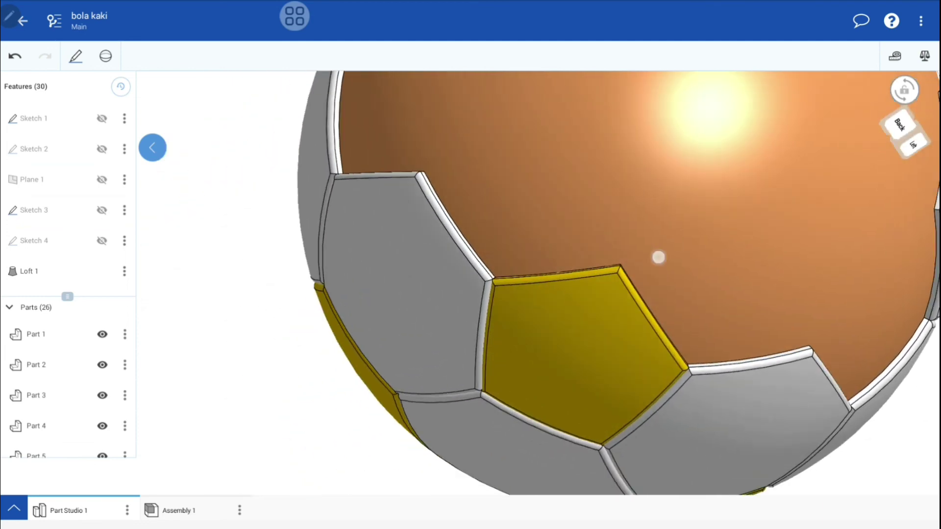
scroll(579, 302, "up", 3)
scroll(612, 278, "up", 3)
scroll(639, 290, "up", 3)
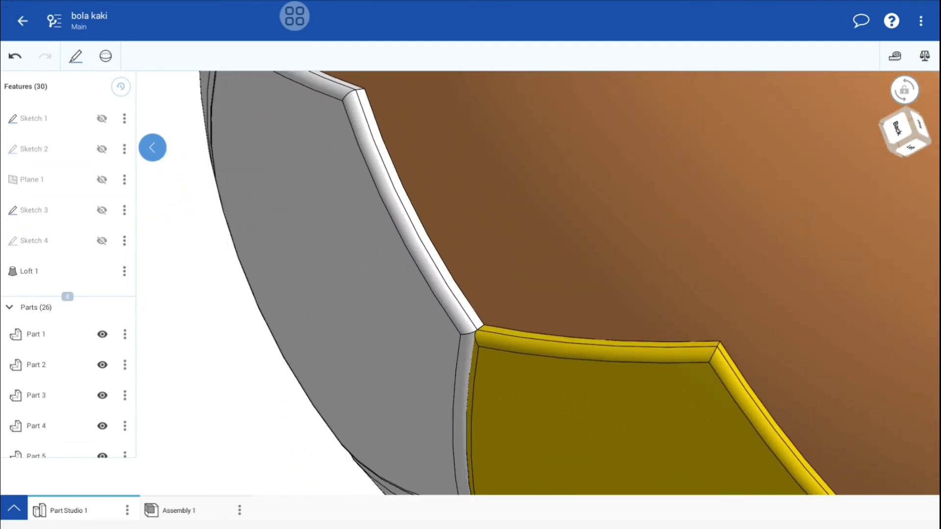
left_click(105, 56)
left_click(22, 174)
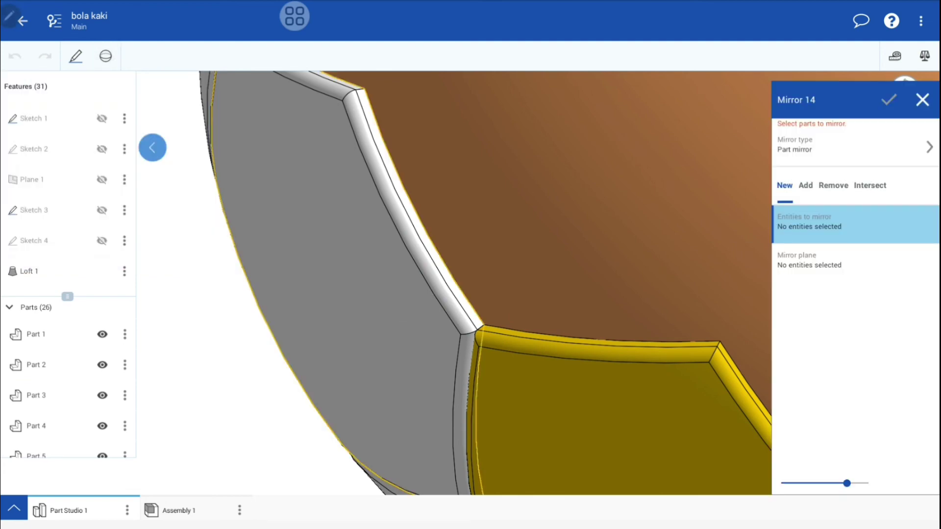
left_click(844, 264)
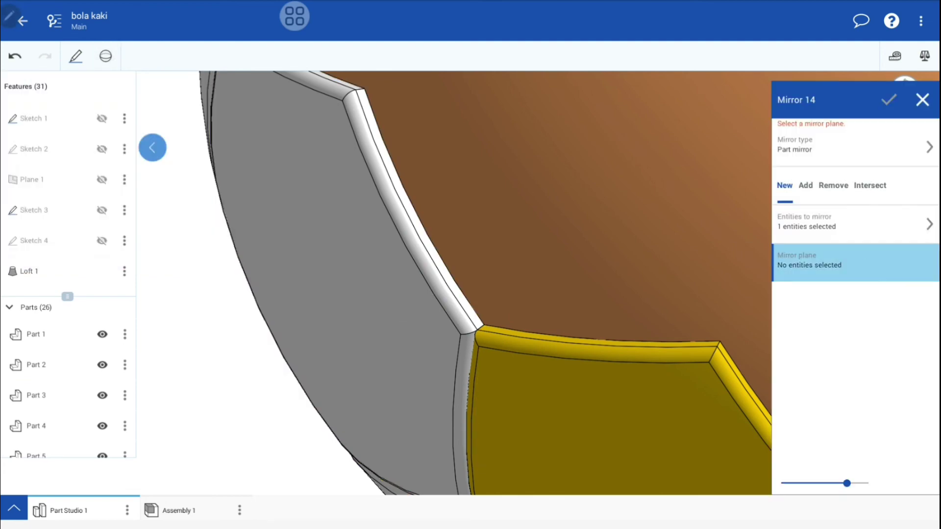
scroll(480, 324, "up", 3)
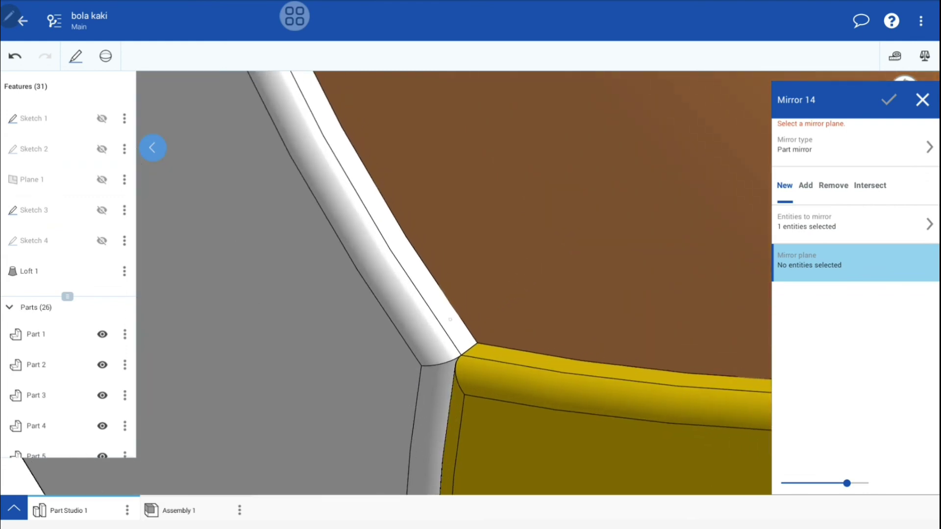
left_click(450, 319)
scroll(378, 306, "down", 3)
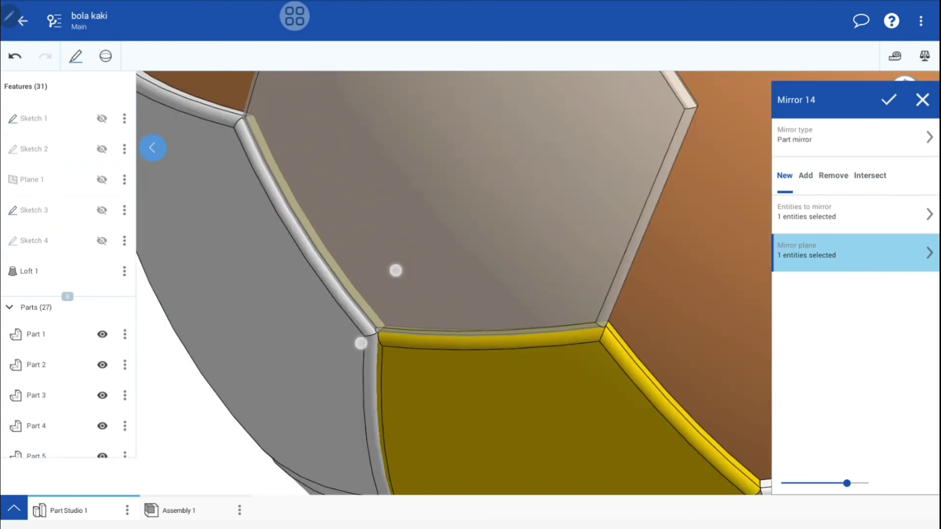
scroll(377, 306, "down", 3)
left_click(888, 99)
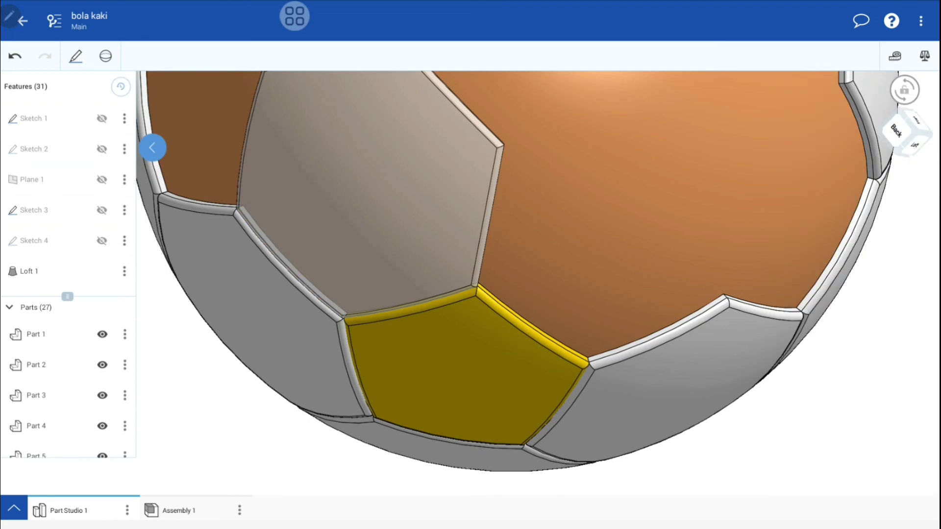
- Orbit the ball to show the next bare orange area
mouse_move(683, 389)
left_mouse_down()
mouse_move(632, 387)
mouse_move(624, 374)
mouse_move(607, 387)
left_mouse_up()
scroll(468, 262, "up", 5)
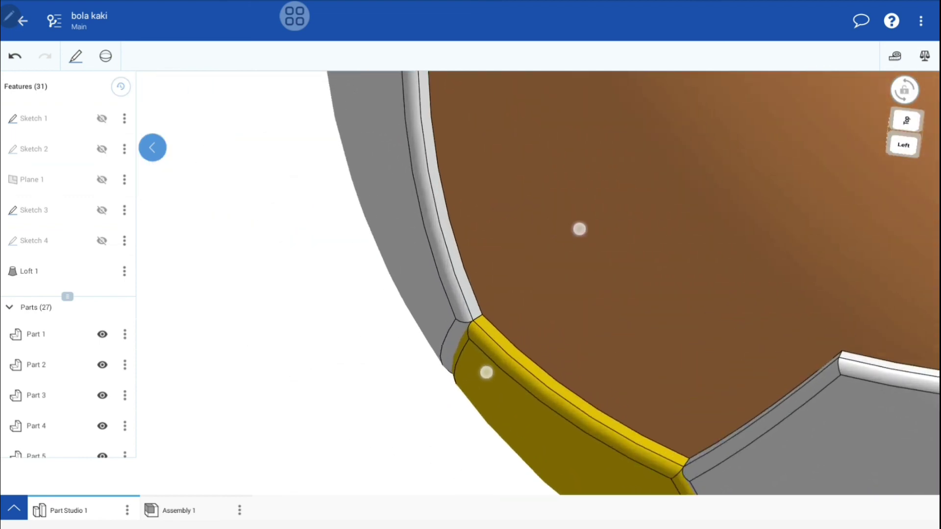
scroll(532, 299, "up", 3)
- Create Mirror 15, copying the grey panel across its edge face beside the yellow pentagon
left_click(105, 56)
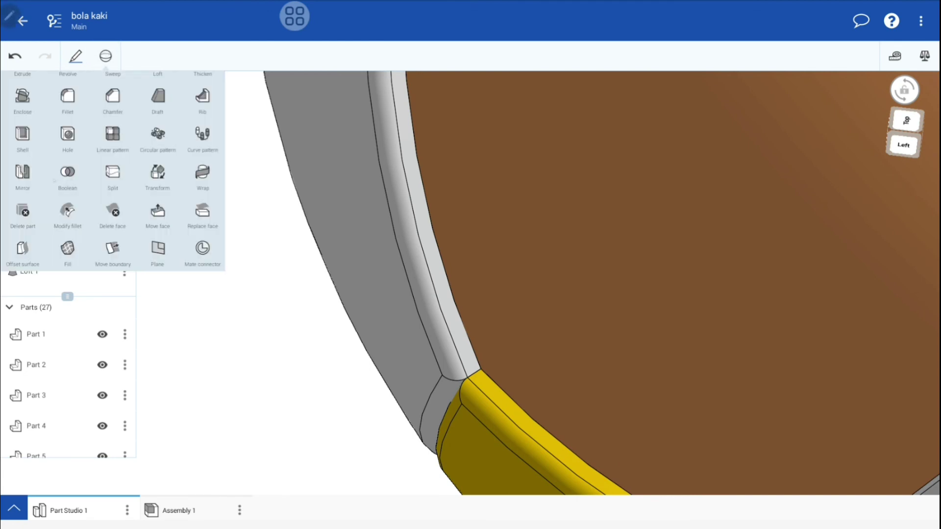
left_click(22, 172)
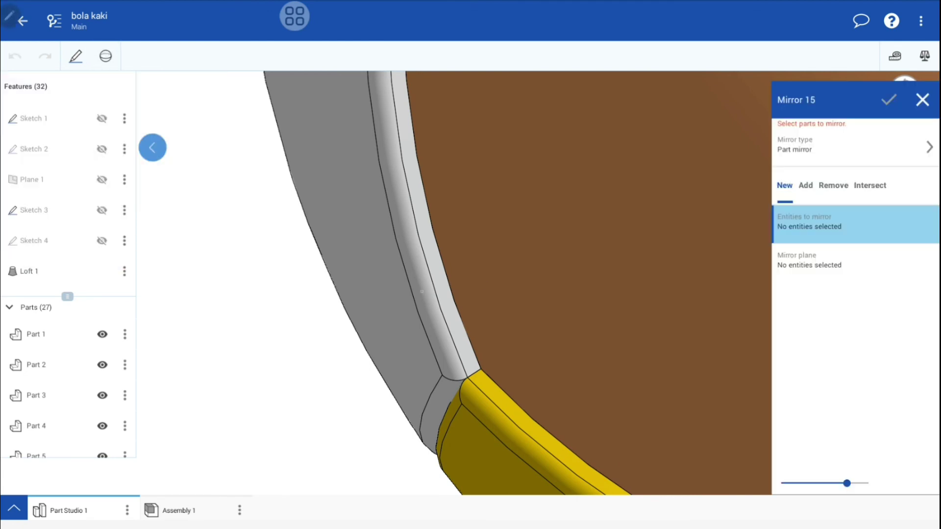
left_click(391, 283)
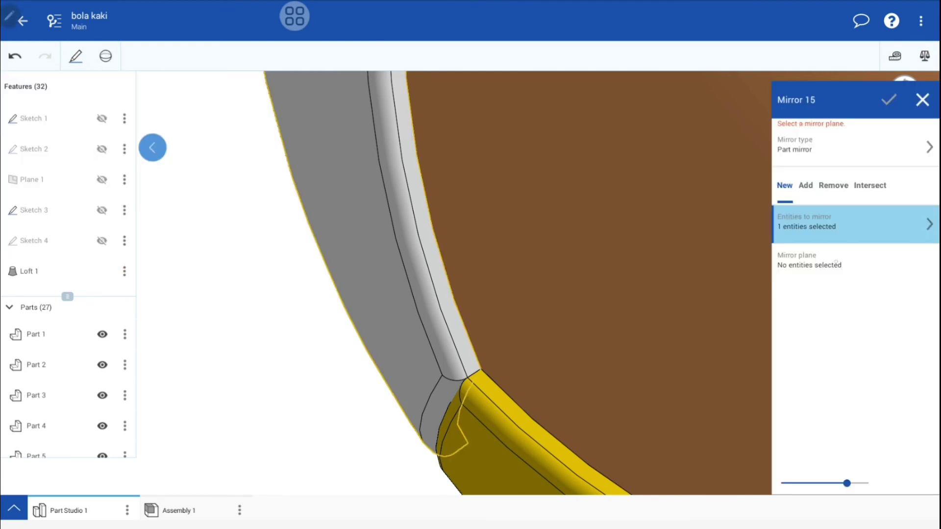
left_click(836, 263)
scroll(544, 289, "up", 3)
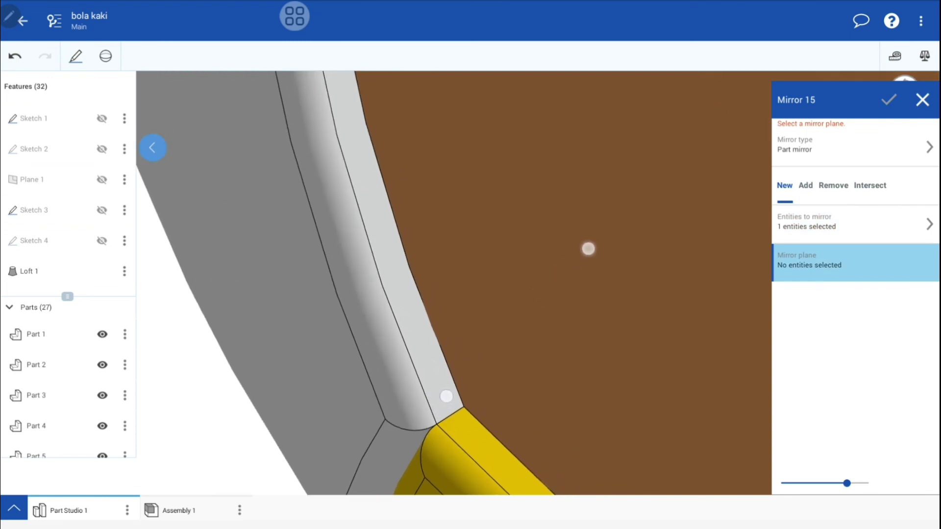
scroll(588, 247, "up", 1)
left_click(372, 245)
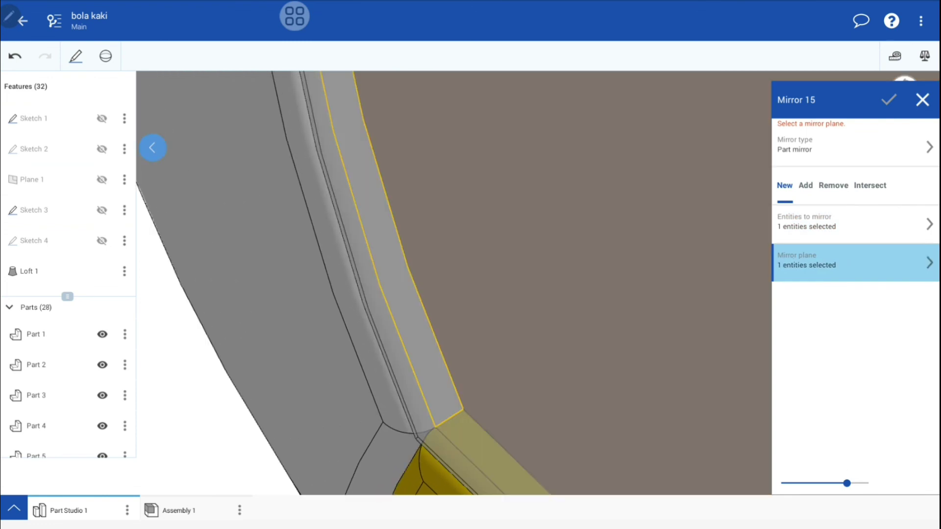
scroll(382, 300, "down", 2)
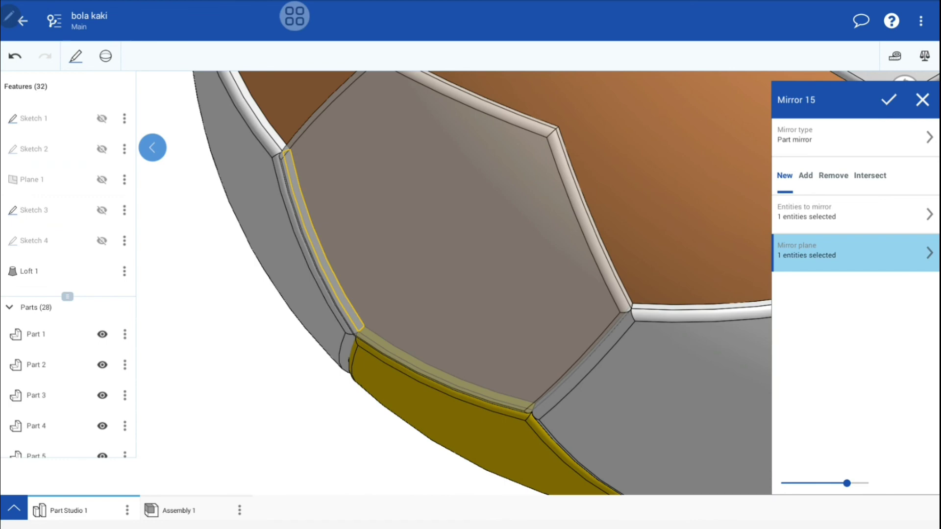
left_click(889, 99)
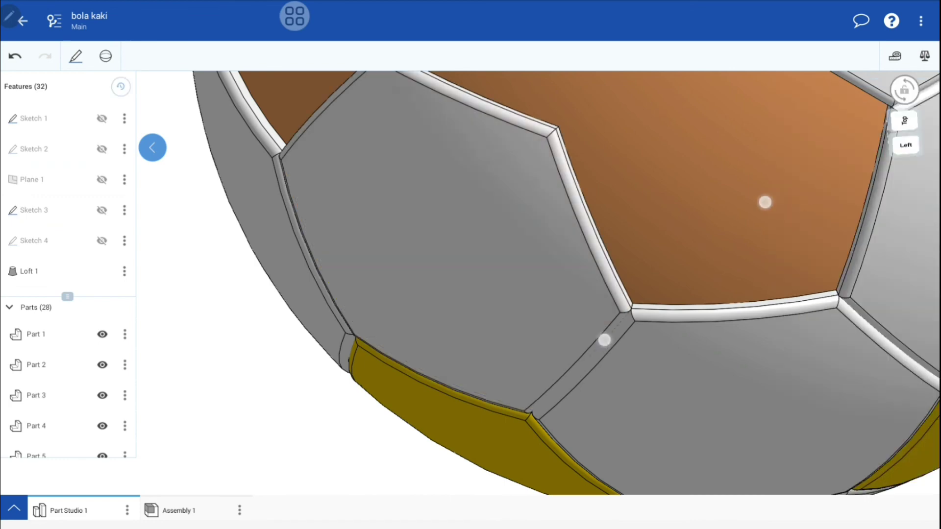
scroll(684, 271, "down", 5)
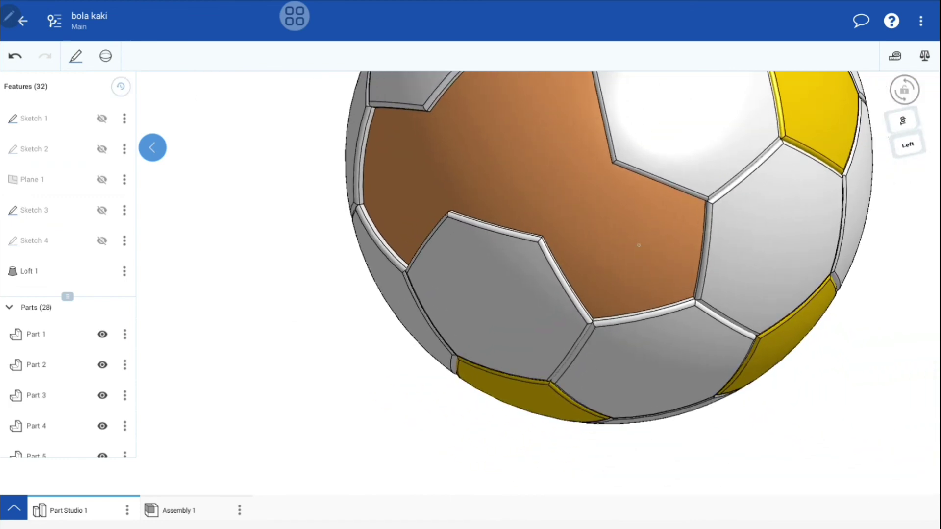
- Orbit to view the whole front of the ball with the orange area on the right
mouse_move(656, 298)
left_mouse_down()
mouse_move(769, 190)
mouse_move(796, 193)
mouse_move(760, 194)
left_mouse_up()
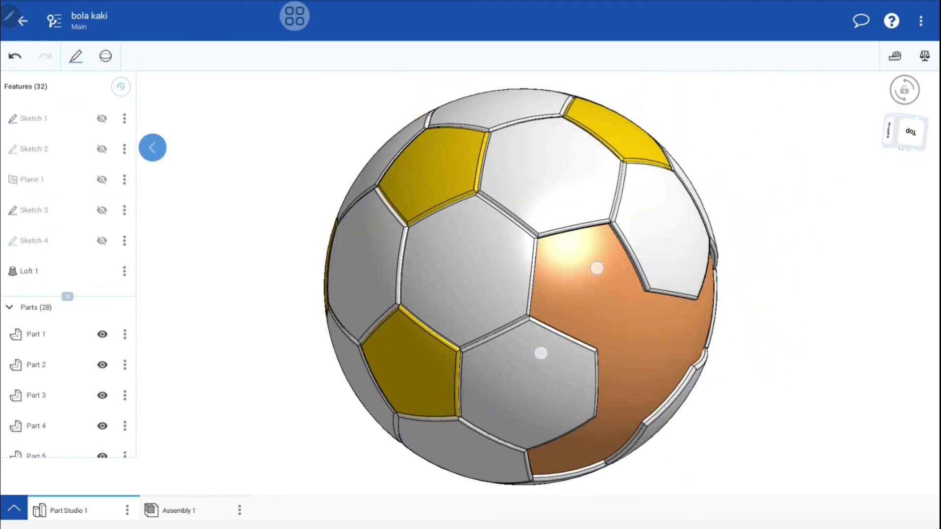
scroll(627, 294, "up", 3)
left_click_drag(722, 277, 765, 274)
scroll(593, 328, "up", 3)
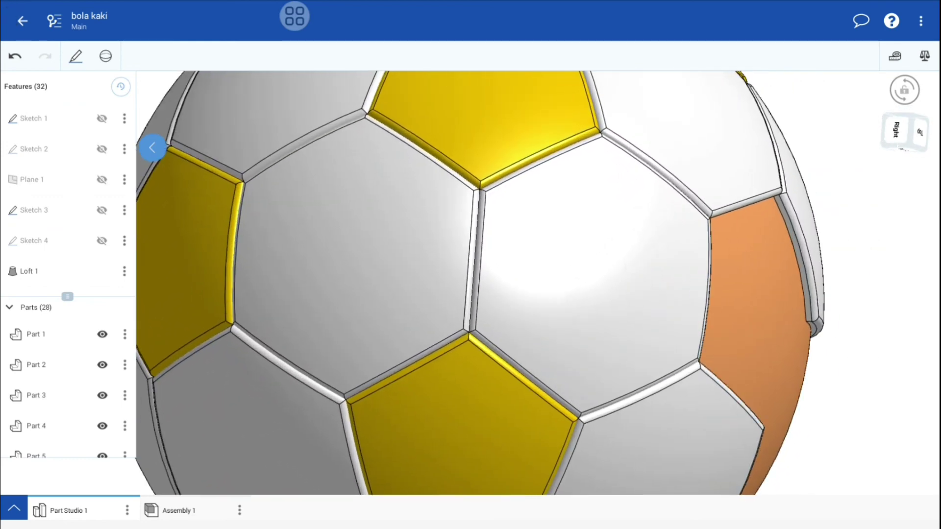
- Select the central hexagon and hide Part 10
left_click(623, 258)
scroll(78, 378, "down", 2)
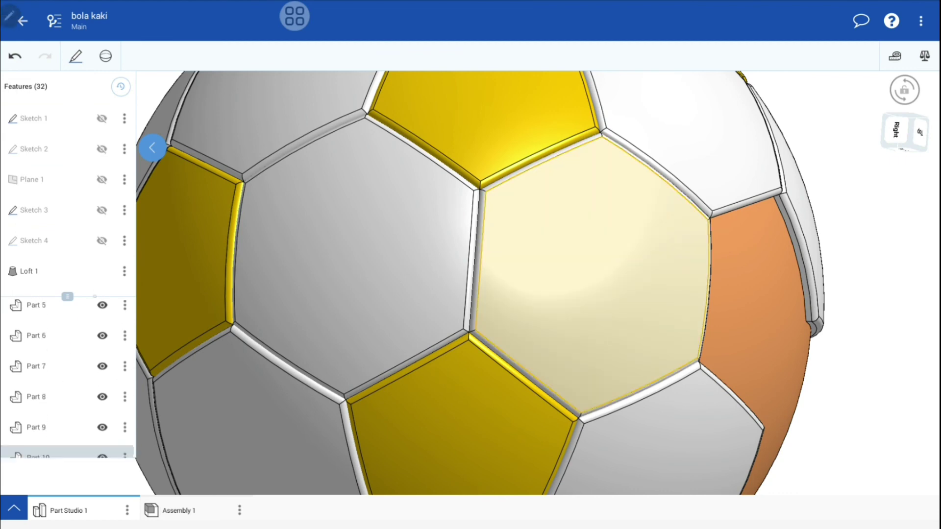
scroll(87, 380, "down", 4)
scroll(77, 361, "up", 2)
left_click(102, 382)
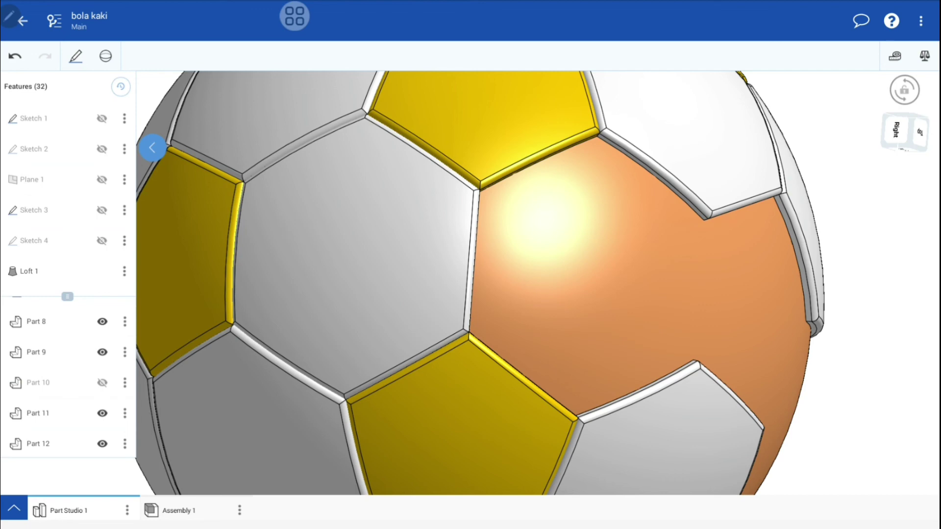
- Create Mirror 16 across the white edge strip, then show Part 10 again
left_click(106, 55)
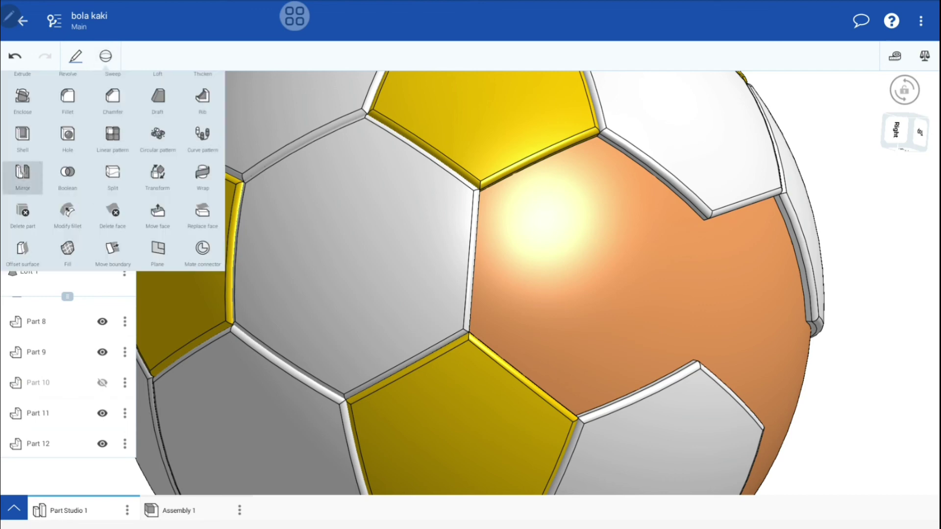
left_click(23, 174)
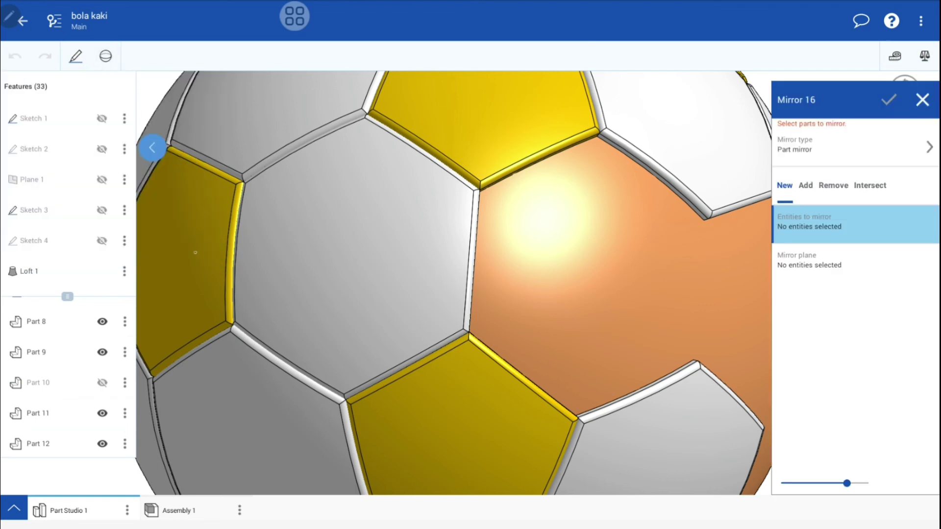
left_click(817, 264)
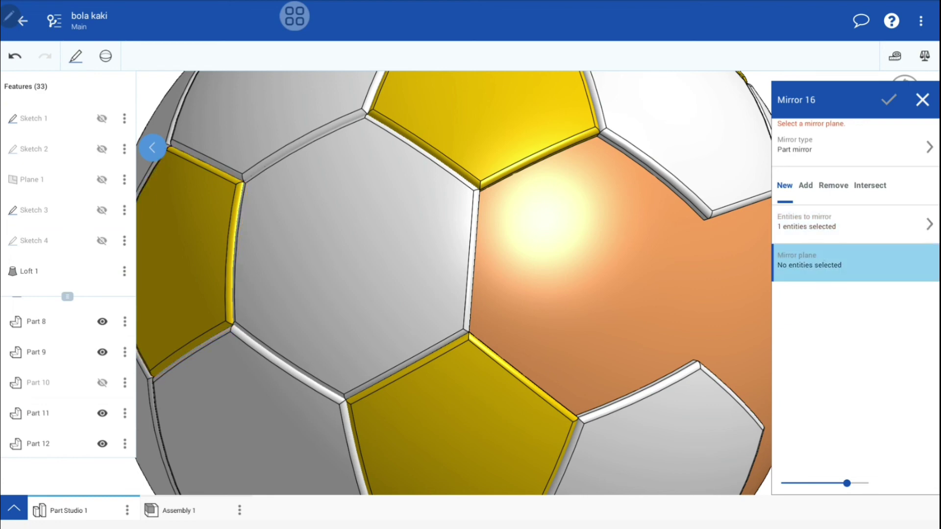
scroll(551, 326, "up", 5)
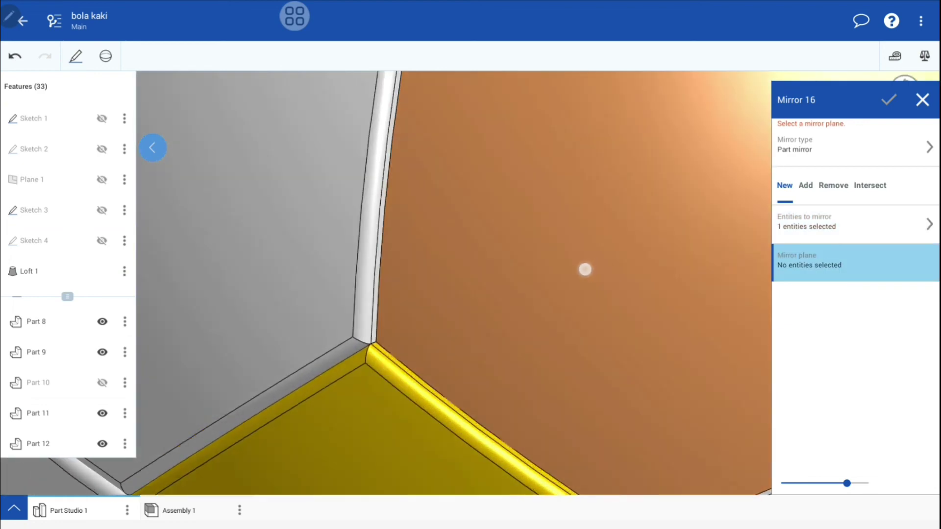
scroll(478, 320, "up", 3)
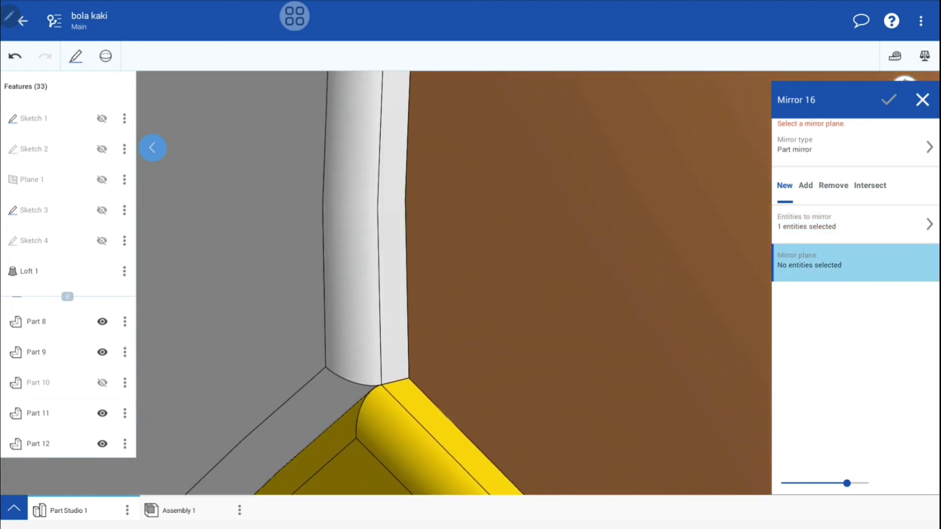
left_click(397, 270)
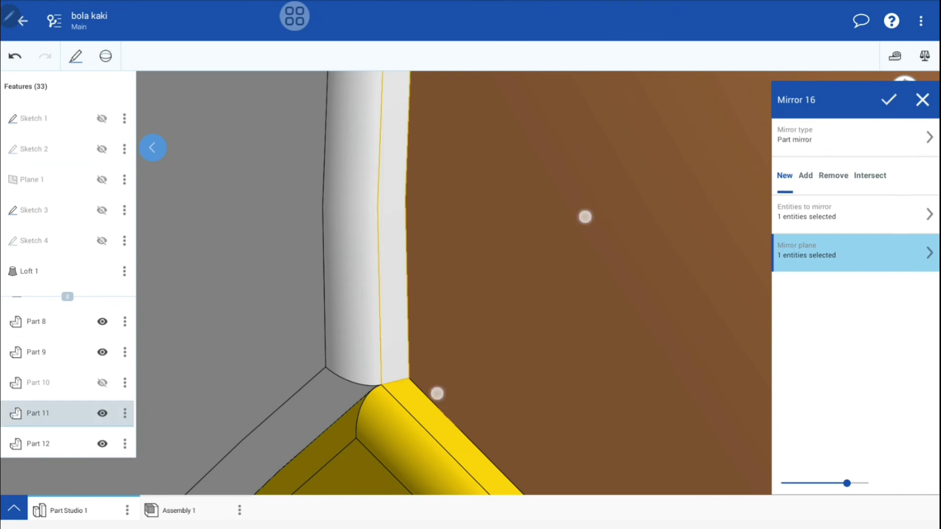
scroll(511, 305, "down", 5)
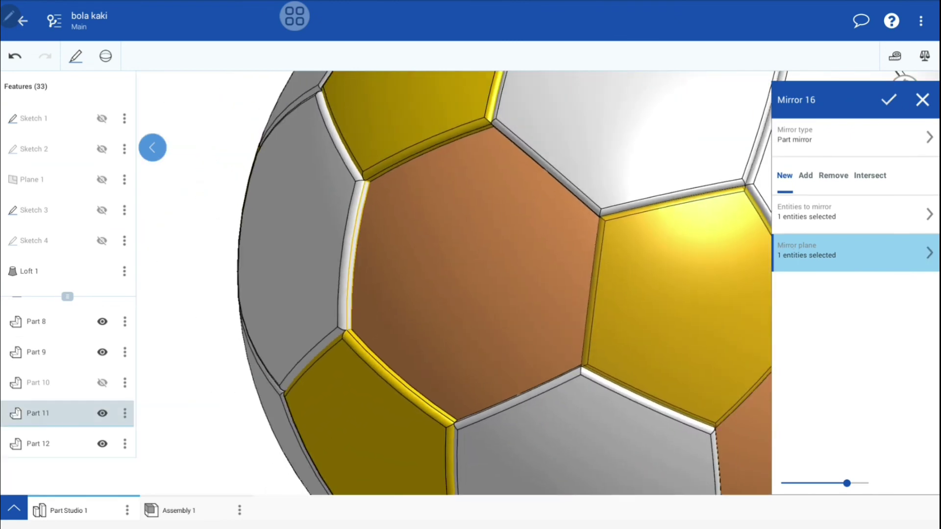
left_click(888, 101)
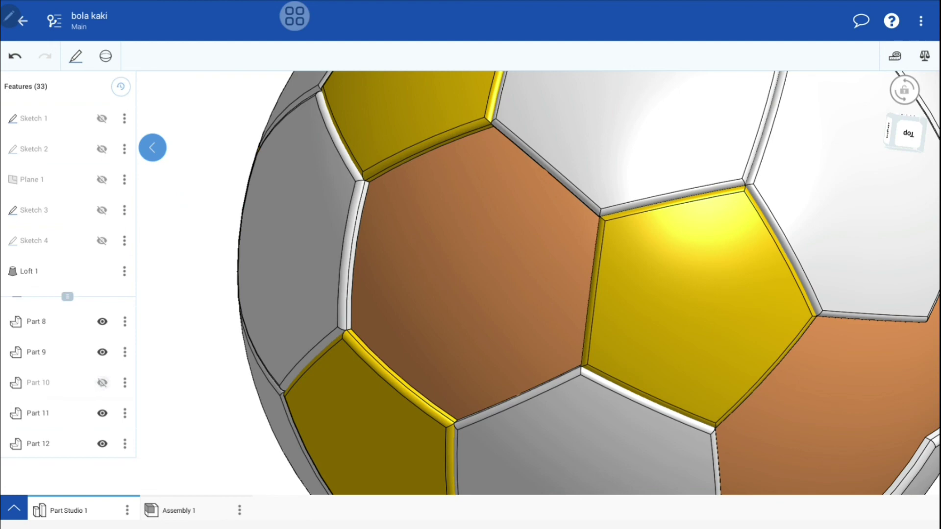
left_click(102, 383)
- Zoom out and orbit the ball to inspect the remaining orange gaps
scroll(635, 309, "down", 5)
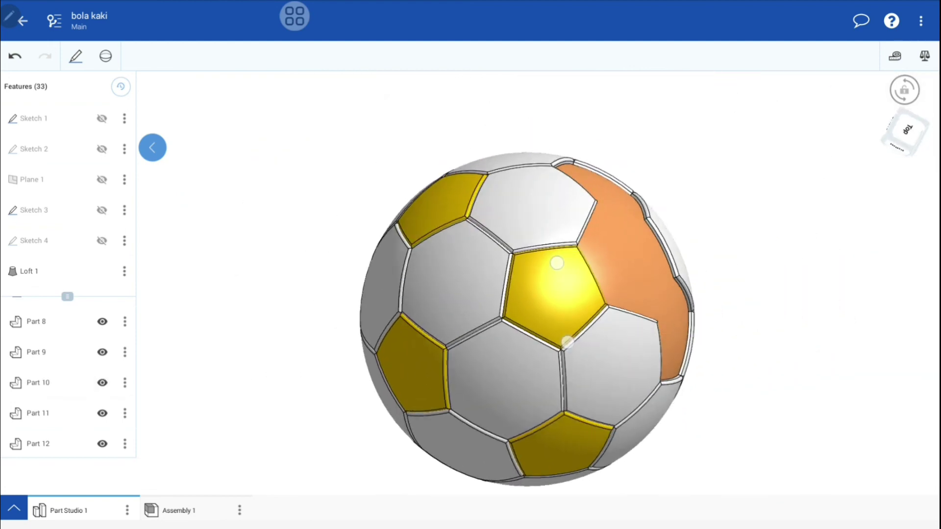
left_click_drag(557, 263, 536, 269)
mouse_move(706, 235)
left_mouse_down()
mouse_move(735, 294)
mouse_move(784, 292)
left_mouse_up()
mouse_move(498, 385)
left_mouse_down()
mouse_move(556, 280)
mouse_move(792, 334)
left_mouse_up()
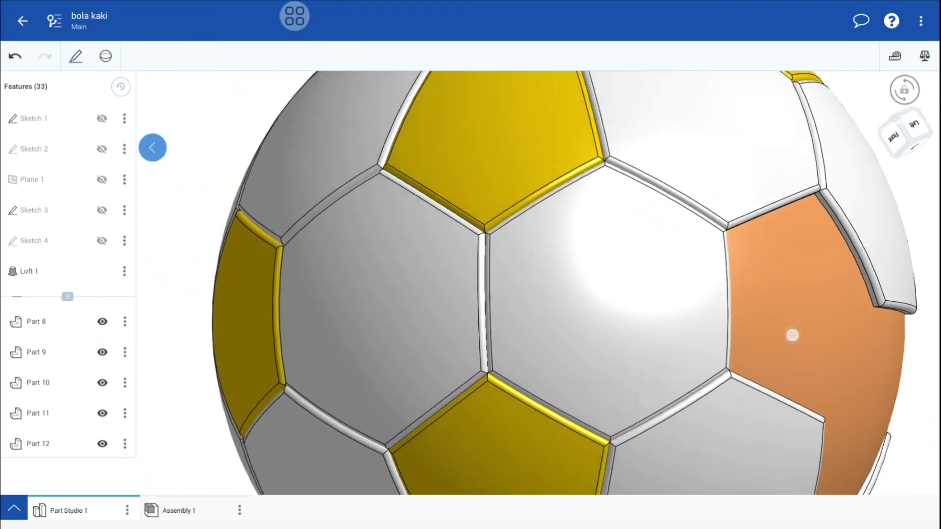
- Select the central hexagon and hide its entry, Part 23
left_click(644, 322)
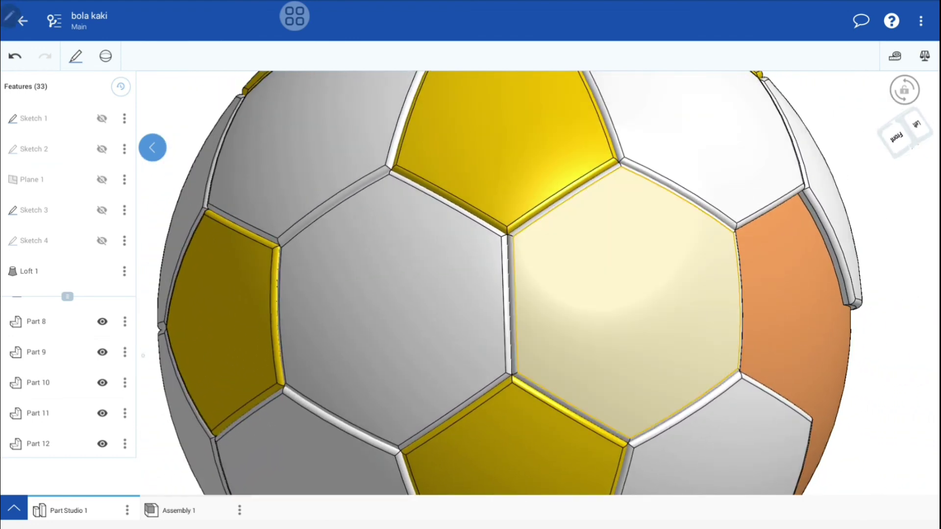
scroll(74, 393, "down", 5)
scroll(77, 410, "down", 3)
left_click(49, 380)
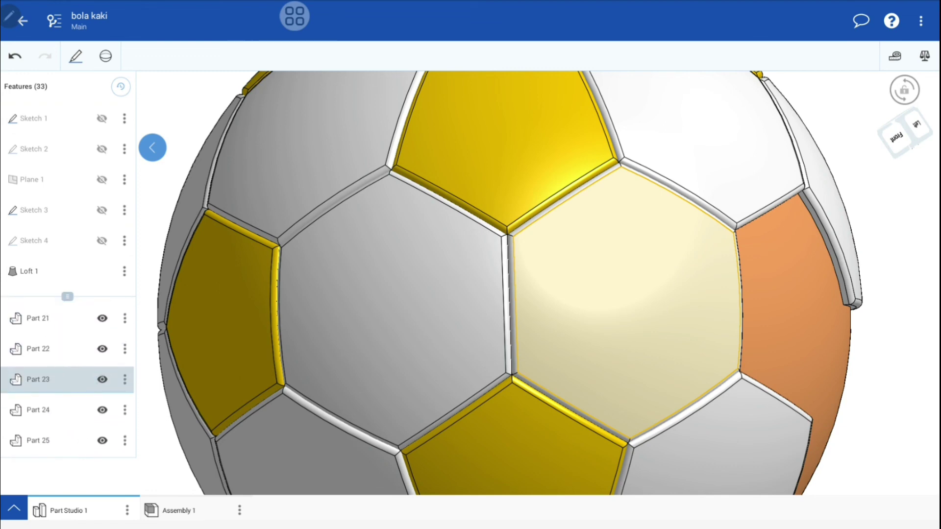
left_click(102, 380)
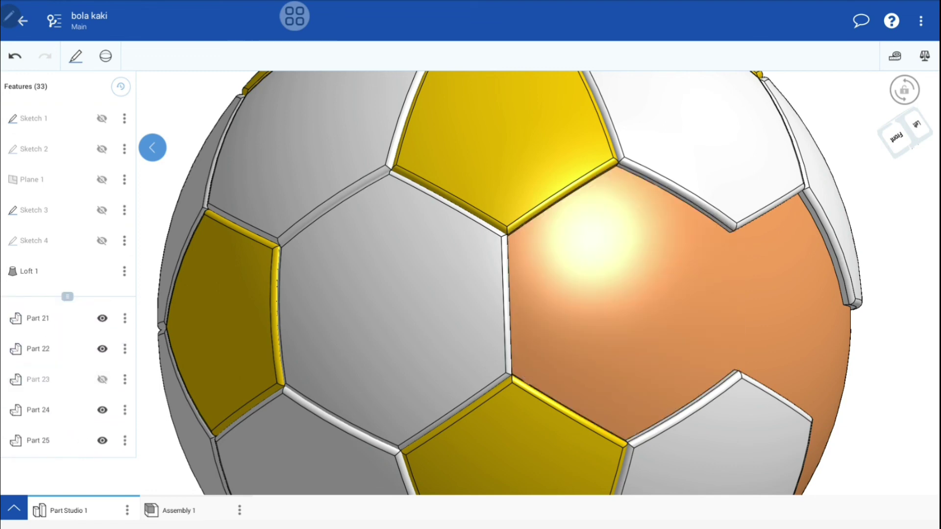
- Create Mirror 17 across a seam face to fill the hexagon gap
left_click(106, 56)
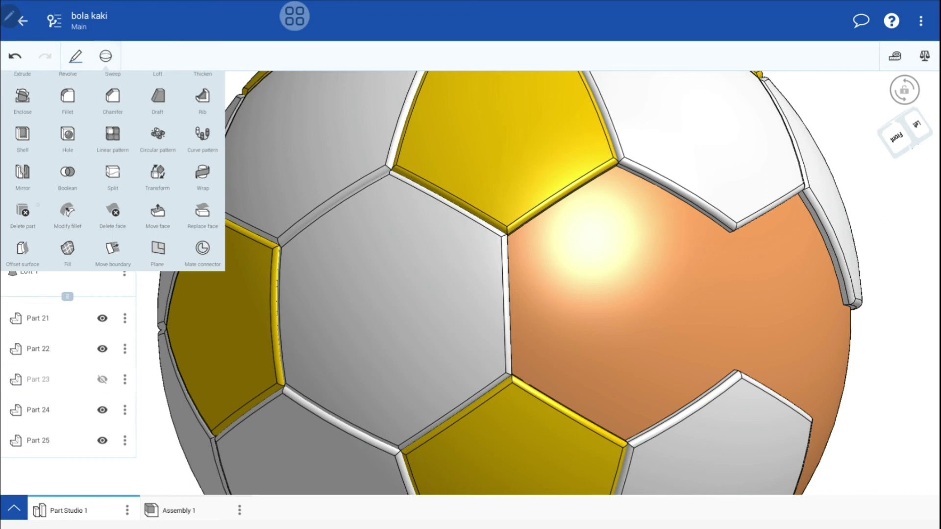
left_click(23, 173)
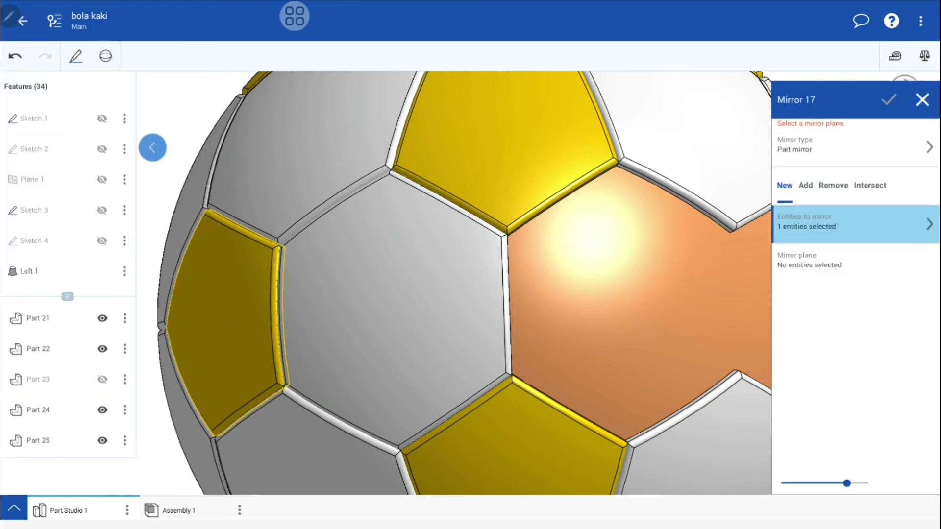
left_click(855, 263)
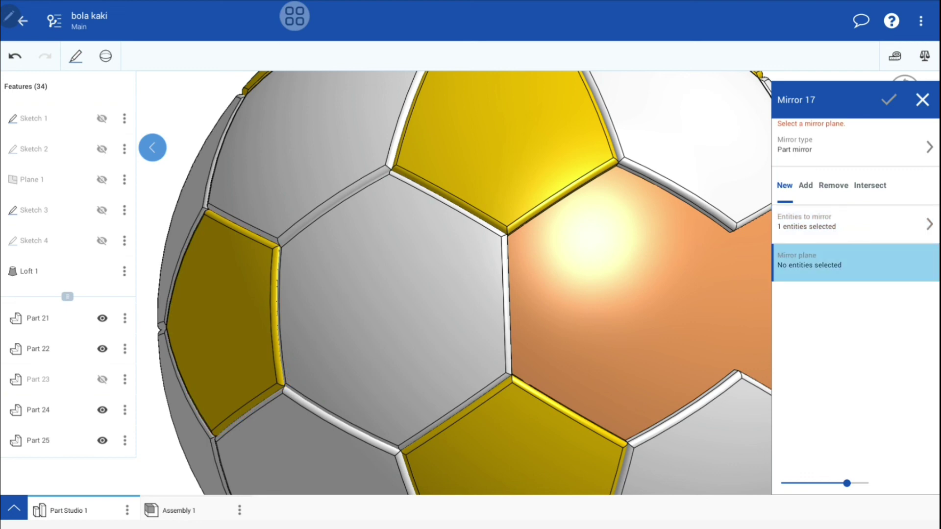
scroll(583, 358, "up", 5)
scroll(663, 227, "up", 1)
scroll(625, 233, "up", 2)
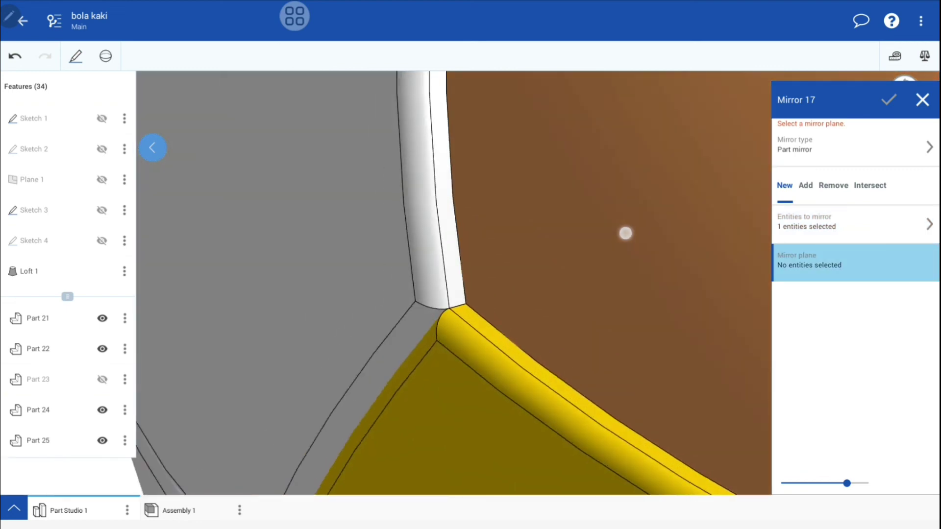
scroll(547, 324, "up", 2)
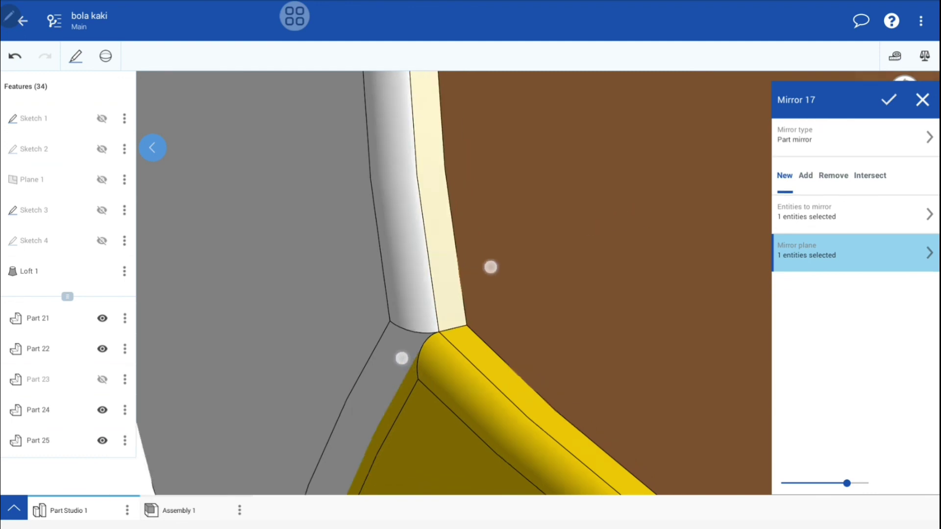
scroll(446, 311, "down", 5)
scroll(485, 321, "down", 1)
scroll(487, 321, "down", 2)
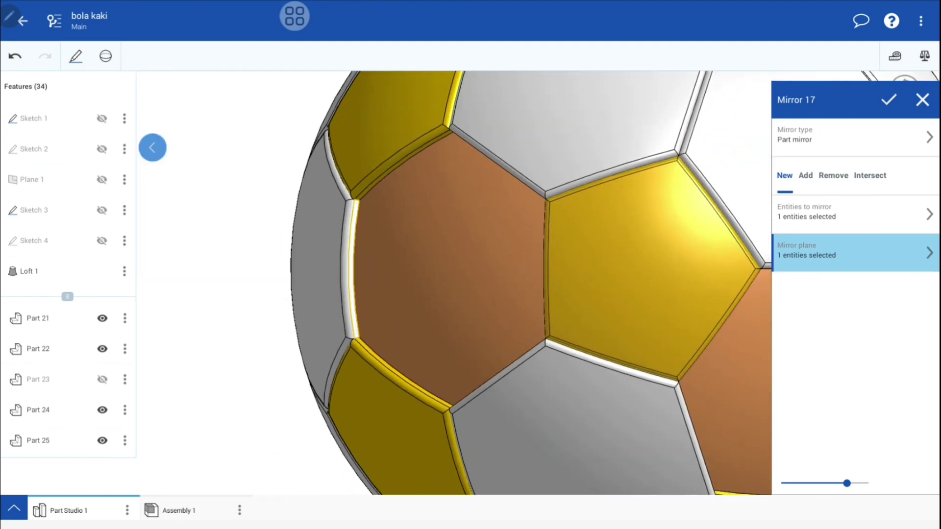
left_click(887, 101)
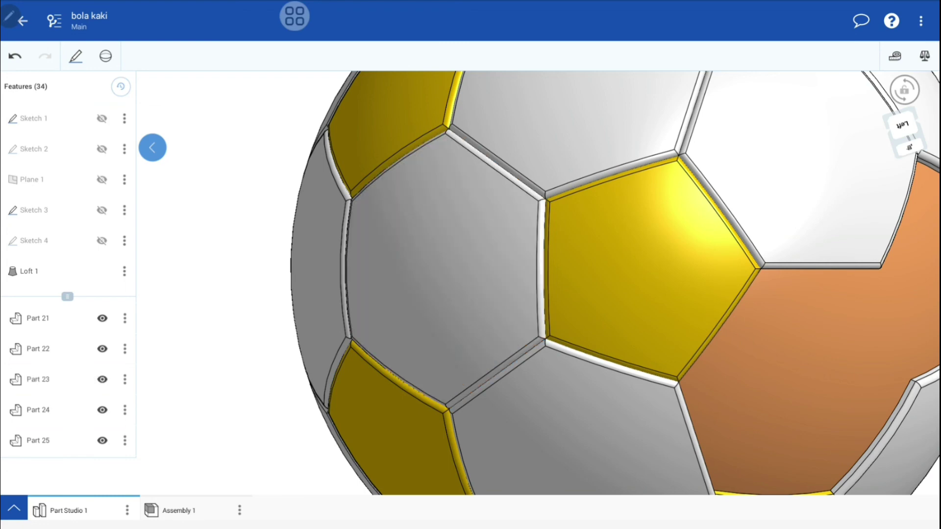
- Orbit to the orange gap and mirror Part 24 across its grey seam face as Mirror 18
scroll(549, 275, "down", 3)
left_click_drag(557, 226, 516, 250)
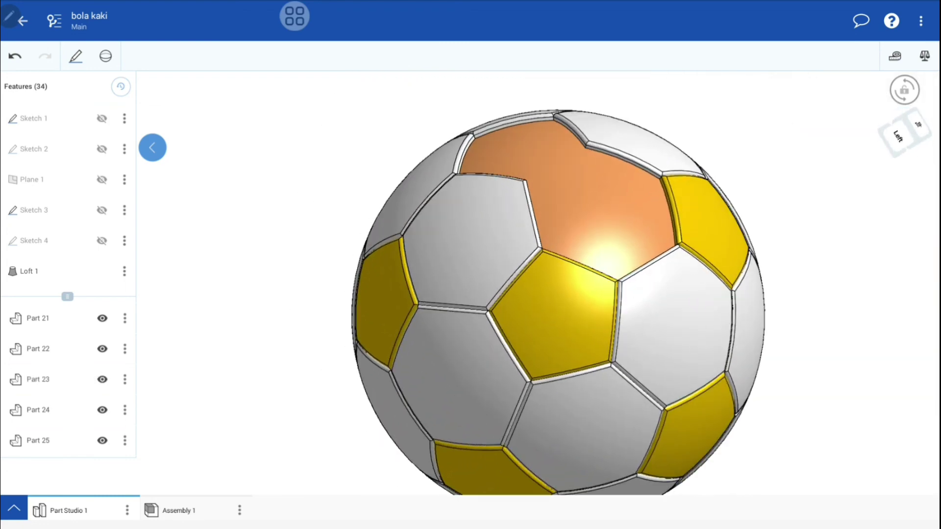
mouse_move(698, 236)
left_mouse_down()
mouse_move(755, 254)
mouse_move(690, 237)
mouse_move(647, 189)
left_mouse_up()
scroll(669, 339, "up", 5)
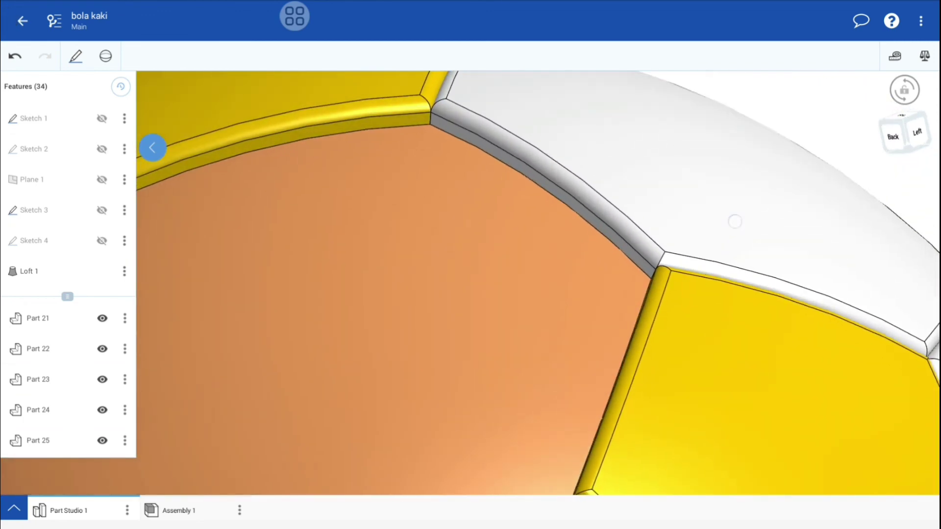
left_click_drag(732, 216, 741, 200)
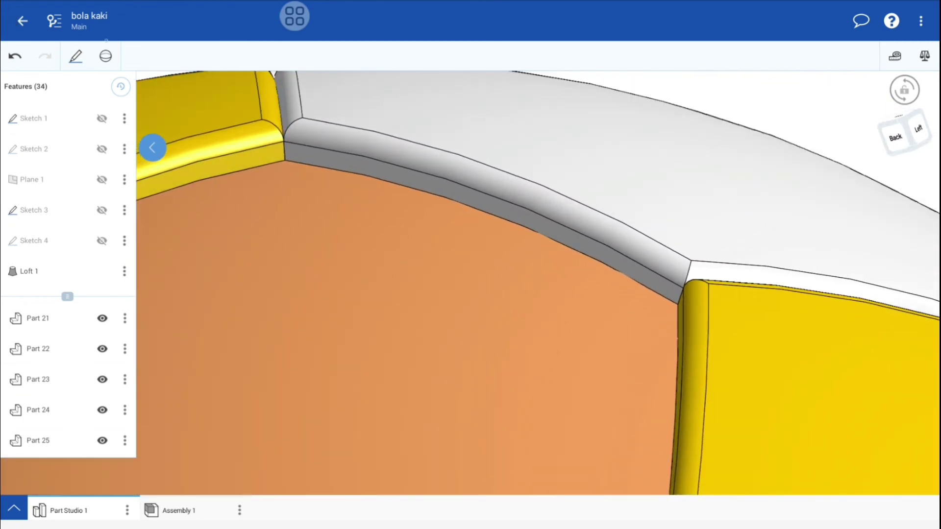
left_click(105, 56)
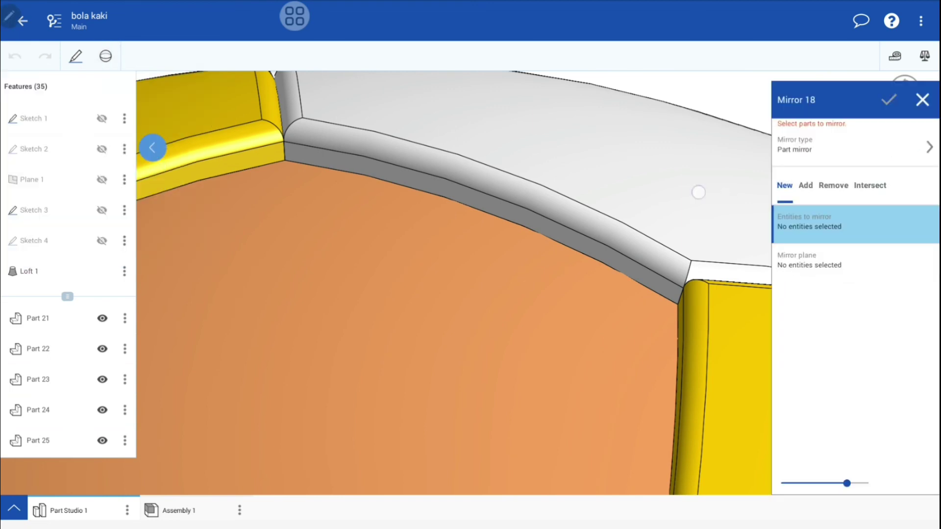
left_click(698, 193)
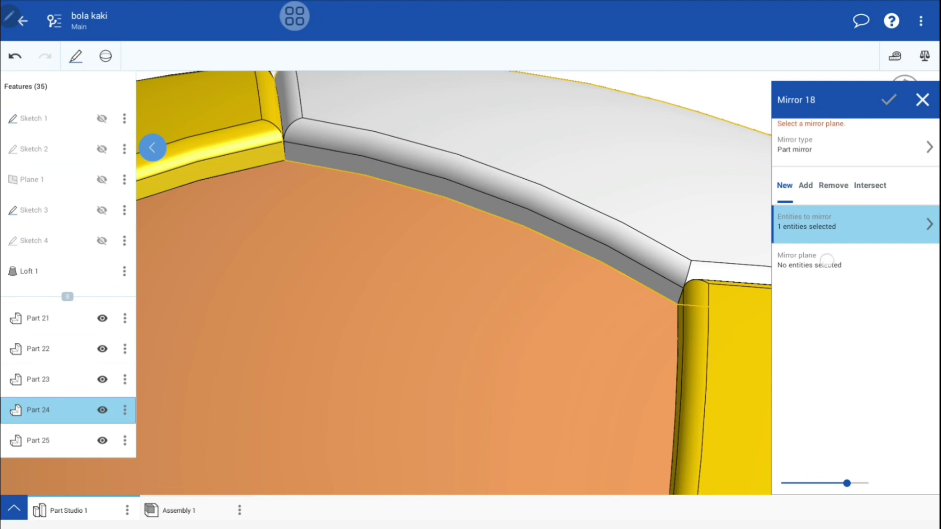
left_click(827, 259)
left_click(635, 271)
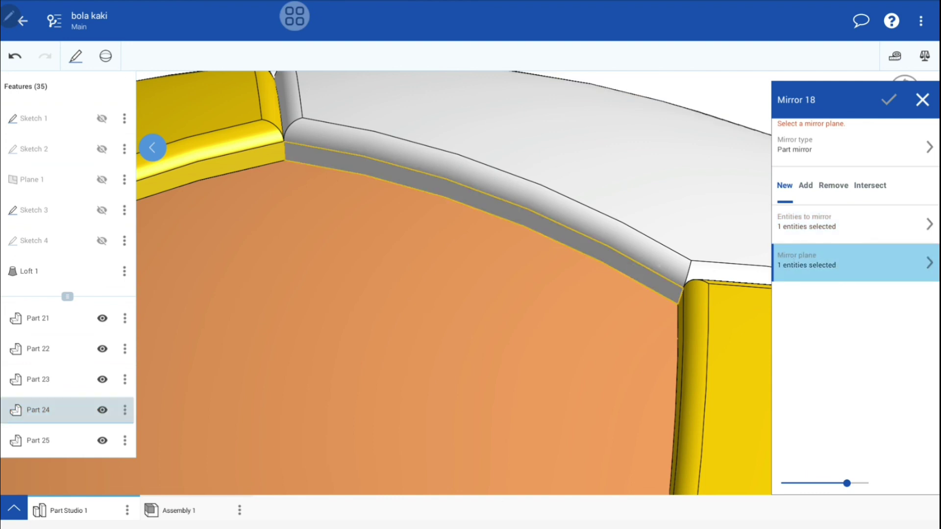
left_click(888, 100)
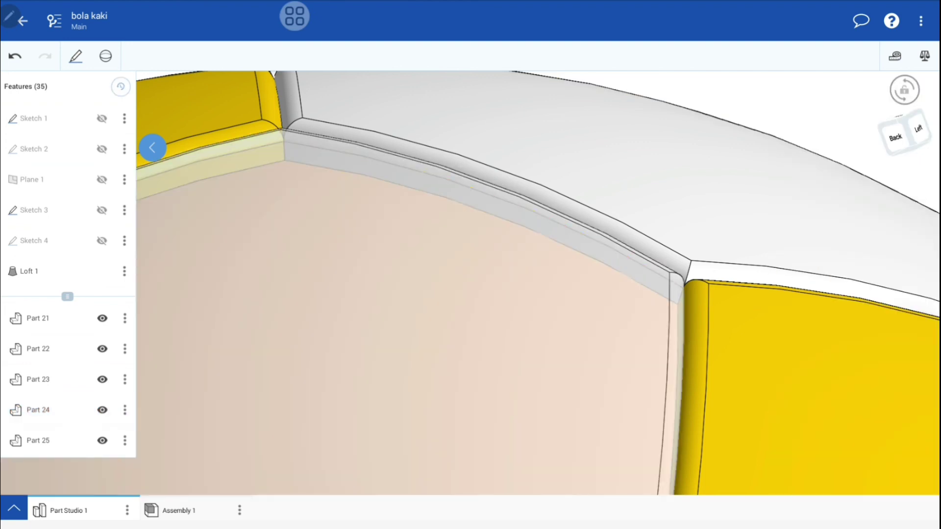
scroll(632, 245, "down", 5)
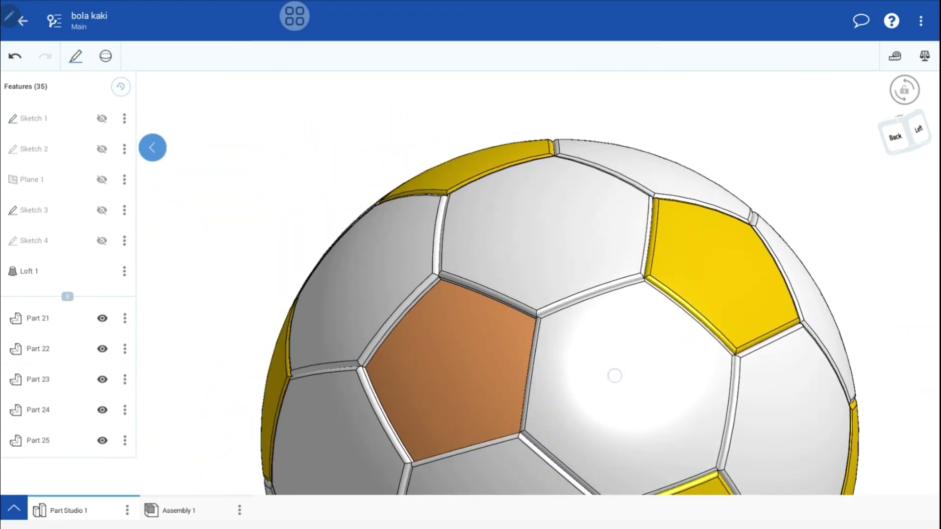
- Orbit the ball around to view another side
left_click_drag(614, 376, 522, 289)
scroll(497, 323, "down", 3)
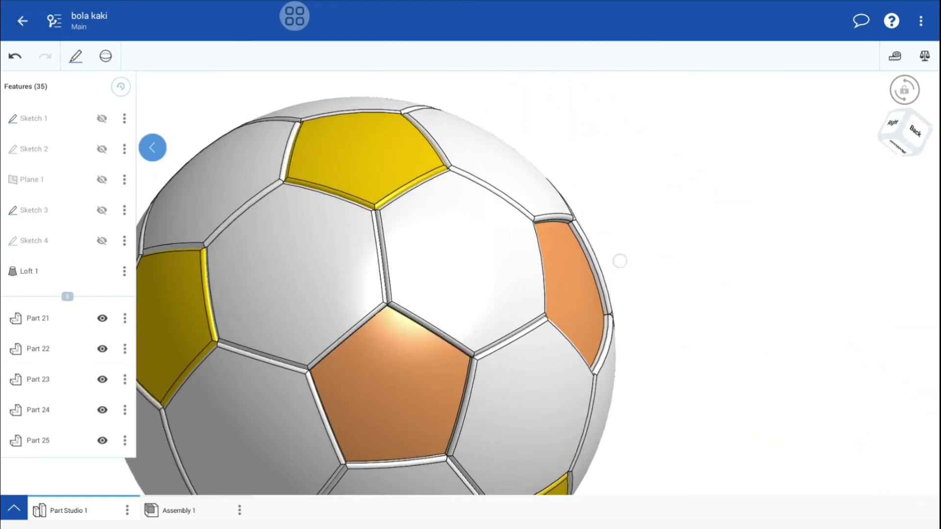
left_click_drag(522, 289, 669, 256)
scroll(623, 343, "up", 3)
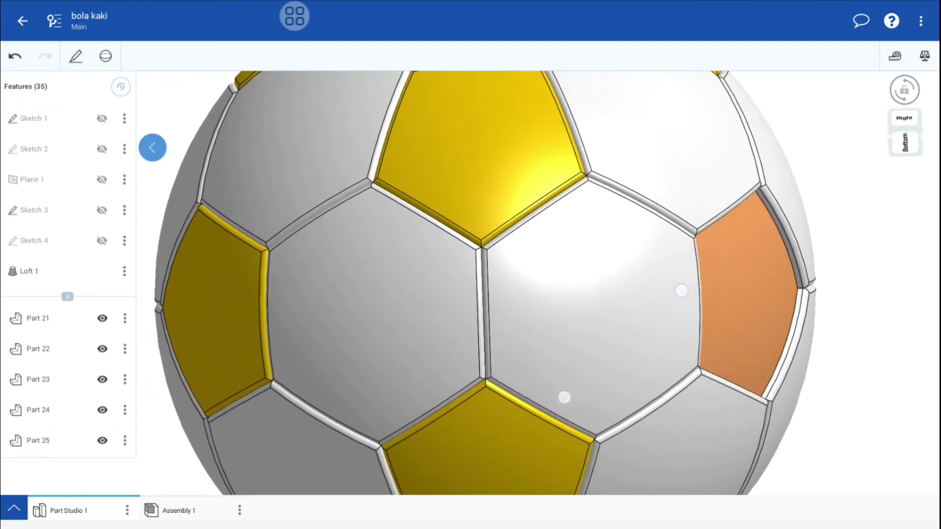
- Select the central hexagon and hide Part 6, exposing a wider orange area
left_click(616, 286)
scroll(73, 383, "down", 5)
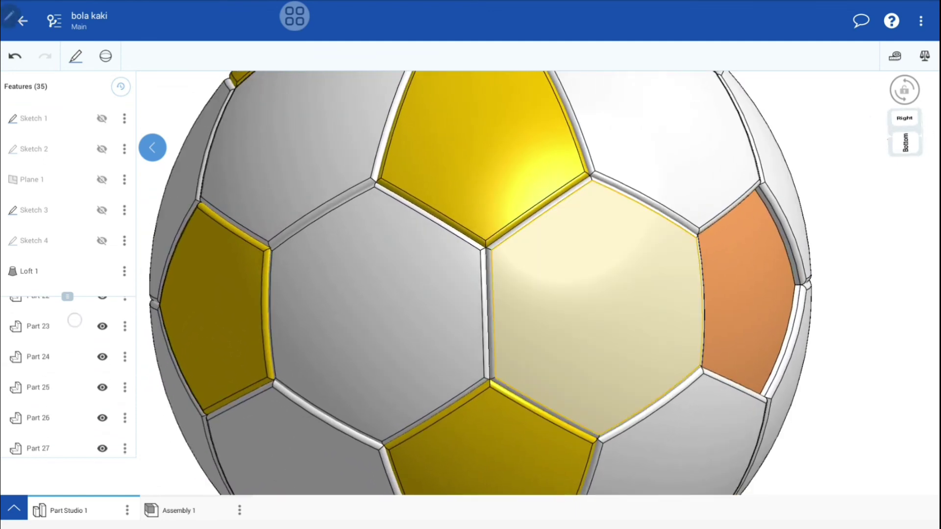
scroll(74, 382, "up", 2)
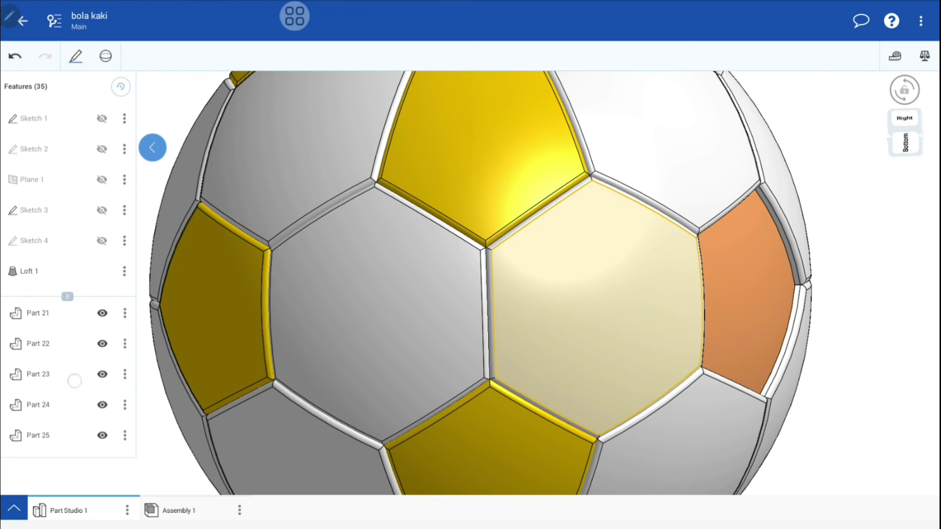
scroll(74, 382, "up", 5)
scroll(80, 422, "up", 3)
scroll(77, 377, "up", 2)
scroll(77, 378, "down", 2)
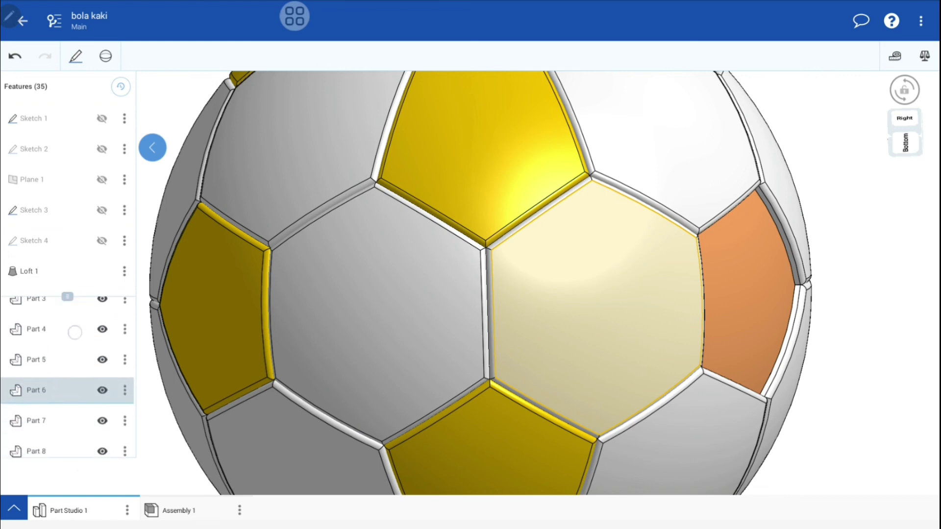
left_click(102, 387)
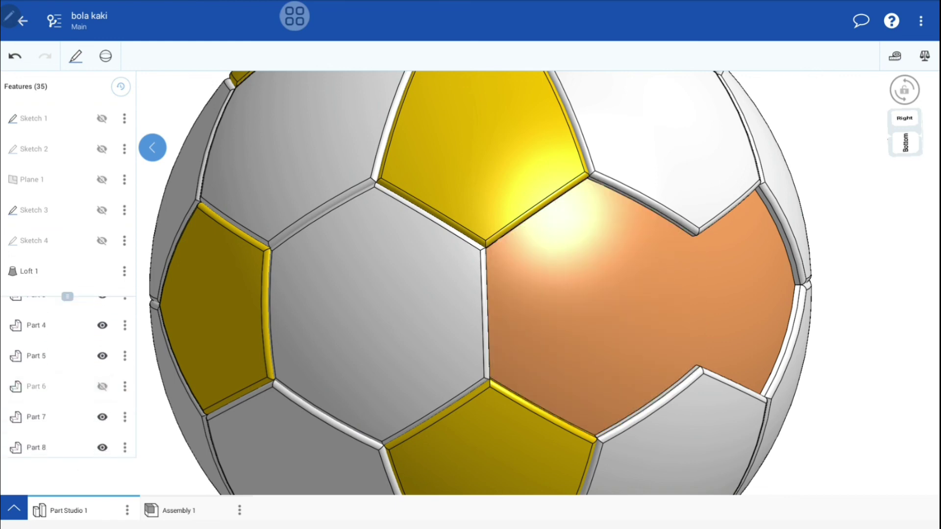
left_click(105, 56)
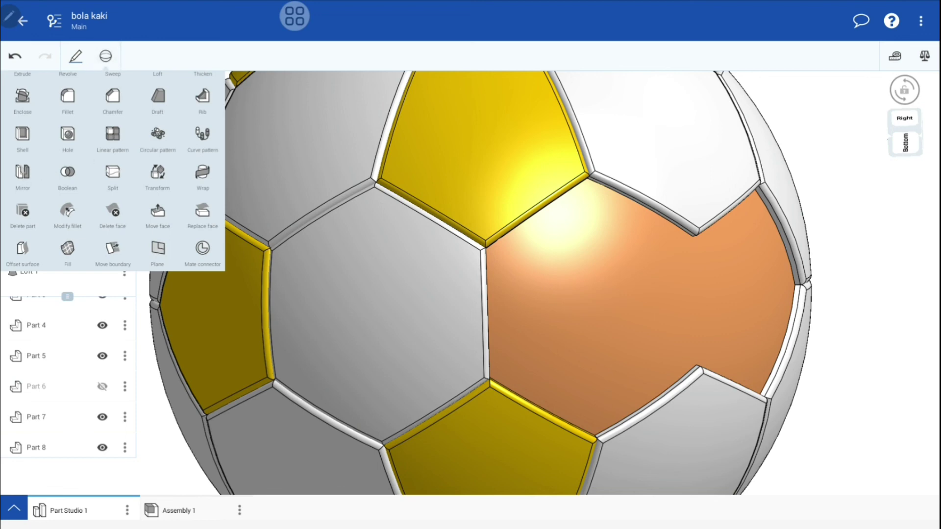
- Create Mirror 19, mirroring a yellow pentagon across Part 5's narrow side face
left_click(23, 172)
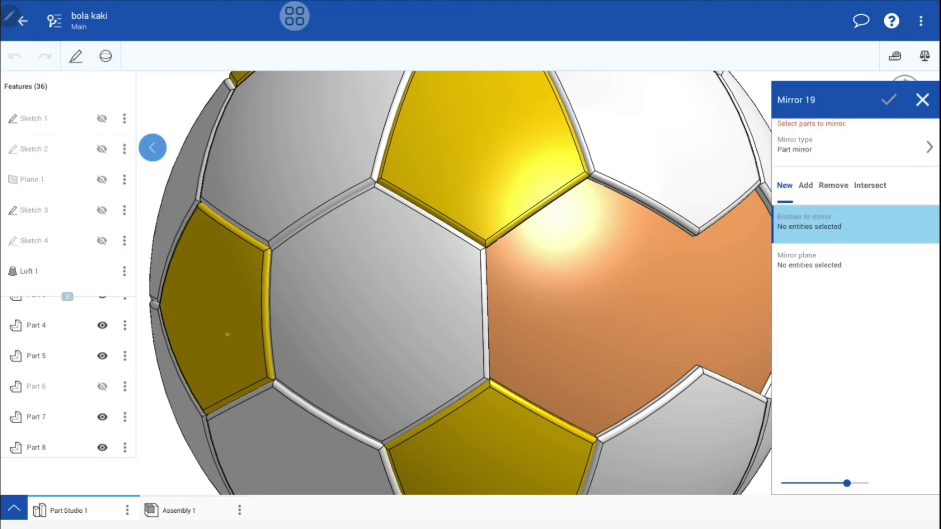
left_click(831, 261)
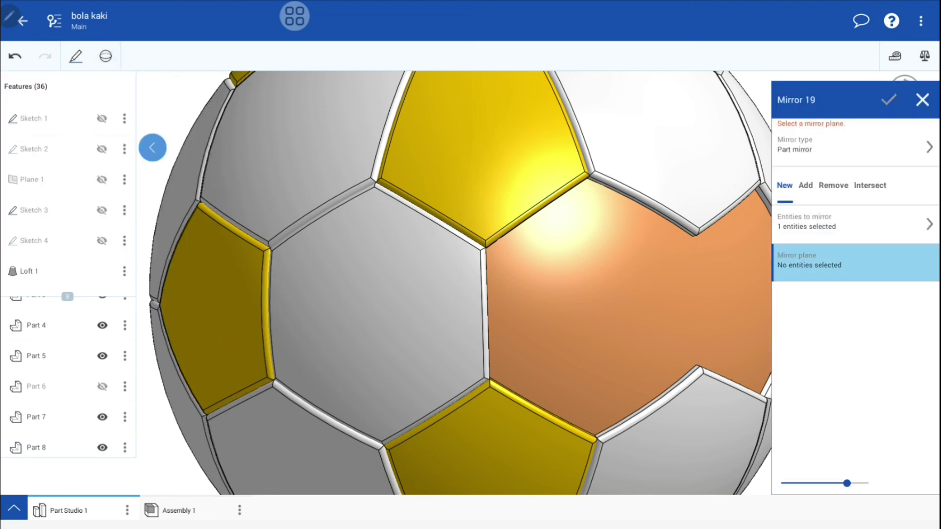
scroll(539, 314, "up", 10)
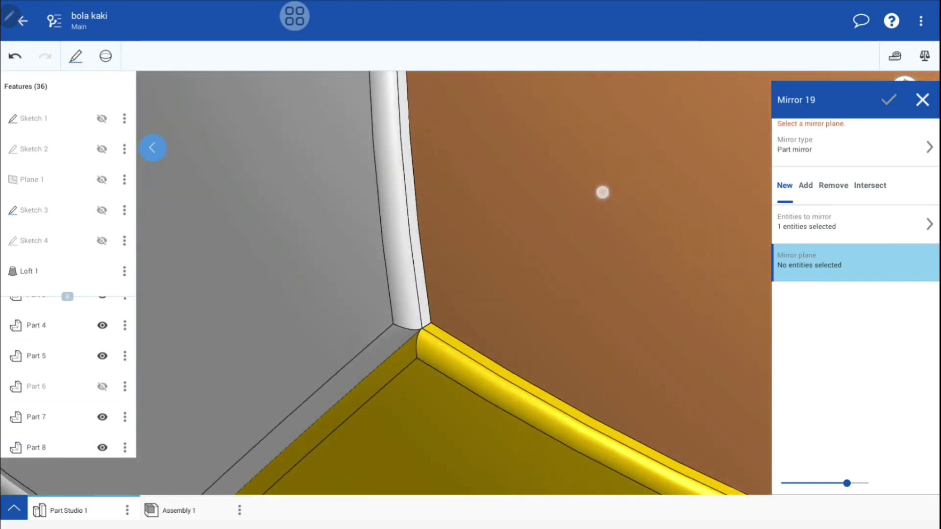
left_click_drag(603, 192, 574, 188)
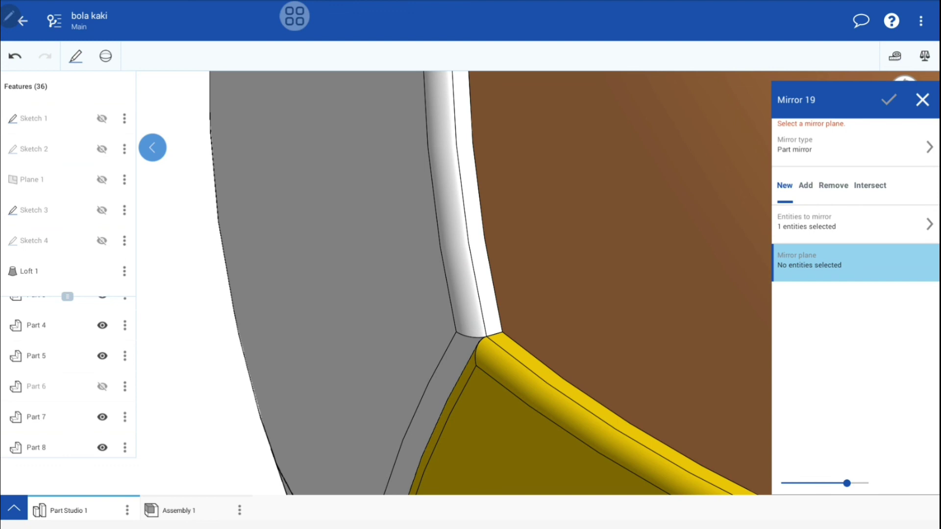
scroll(313, 314, "down", 5)
scroll(417, 309, "up", 5)
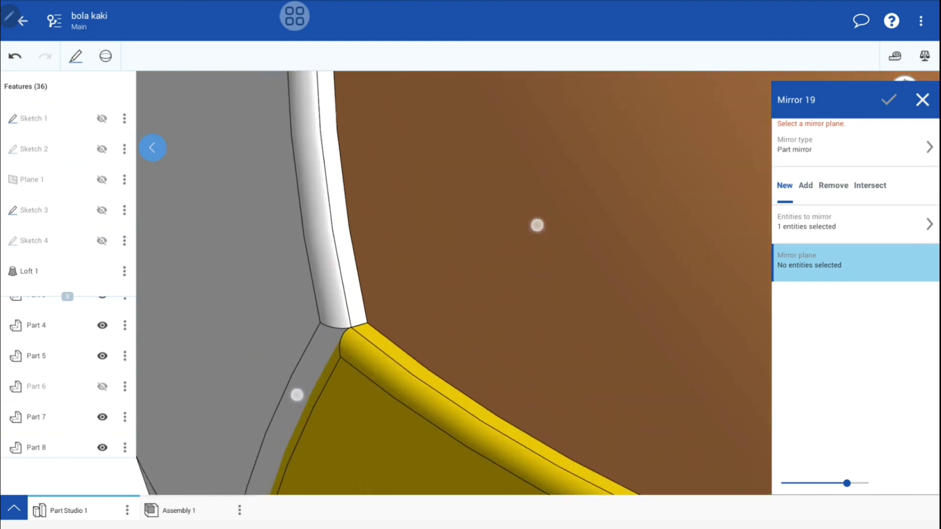
scroll(416, 309, "up", 2)
scroll(441, 255, "up", 2)
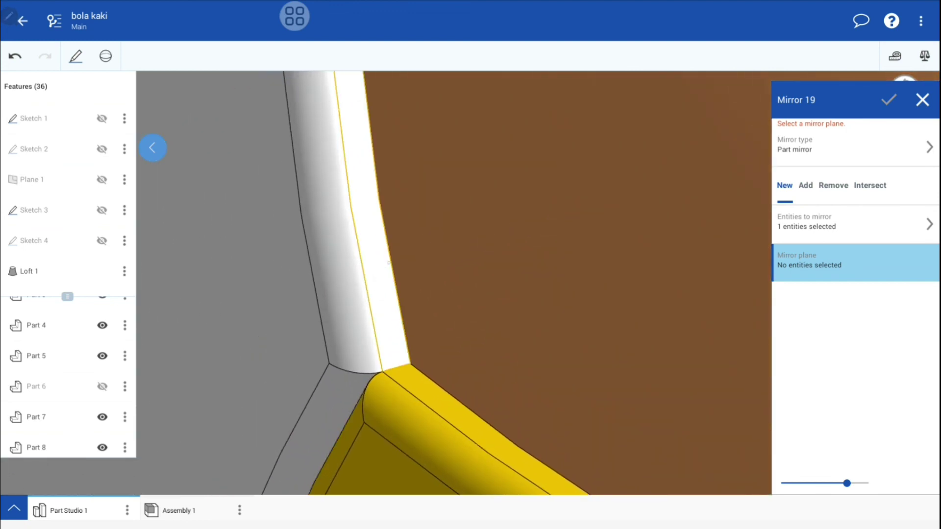
left_click(540, 220)
scroll(466, 294, "down", 1)
scroll(466, 294, "down", 3)
scroll(465, 309, "down", 2)
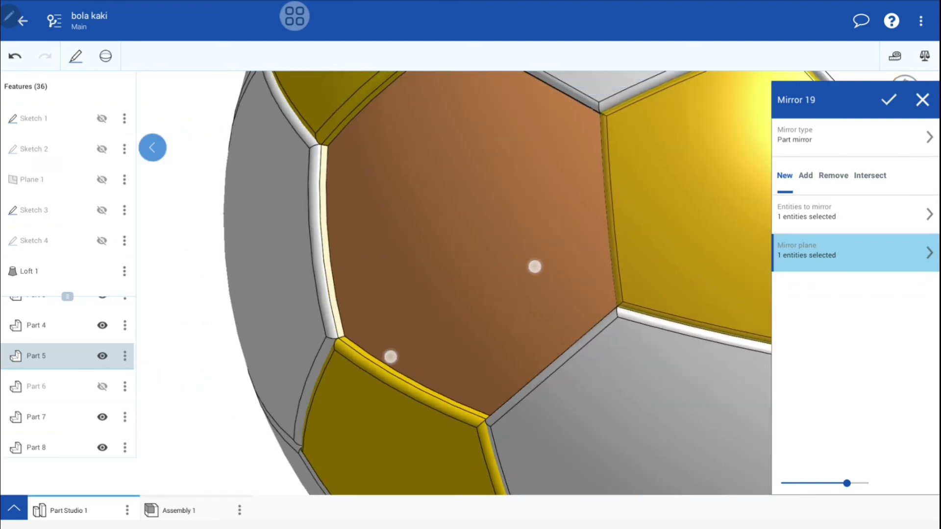
scroll(463, 311, "down", 2)
left_click(888, 100)
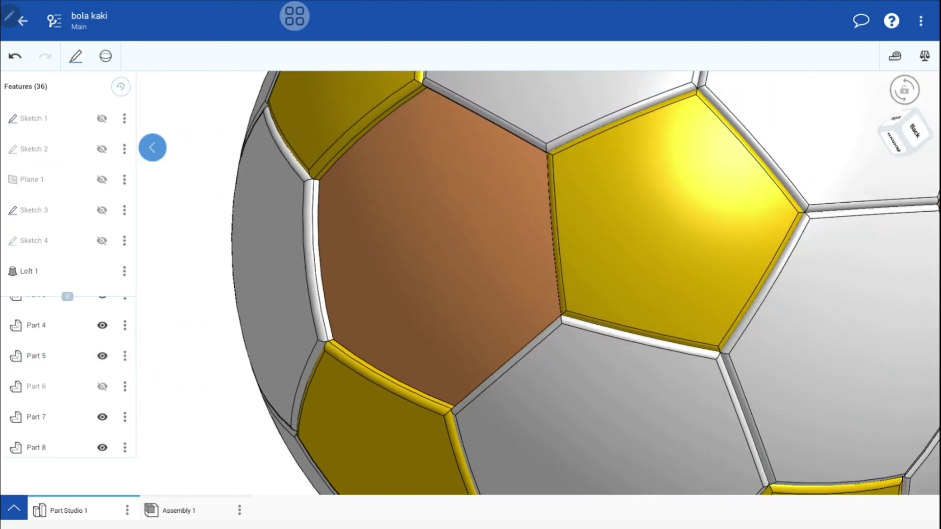
- Show Part 6 again and orbit the ball to reach another hexagon
left_click(102, 386)
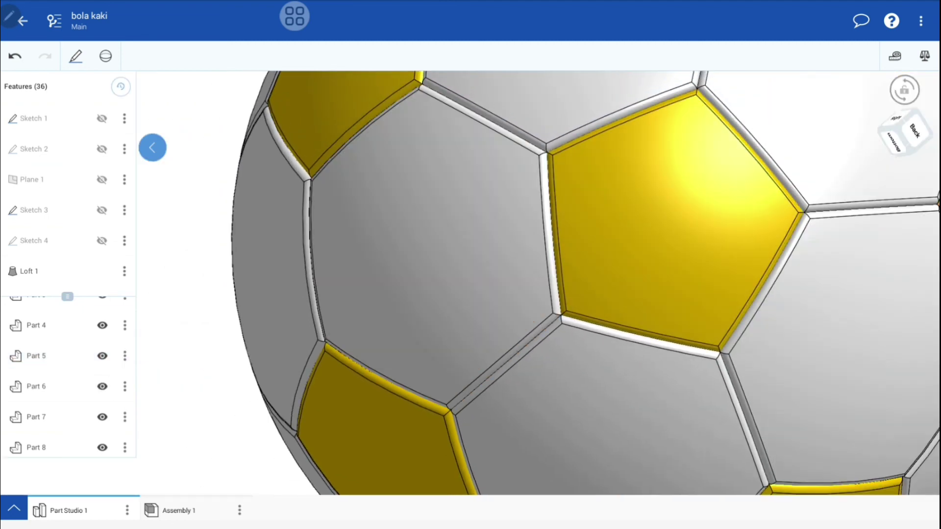
scroll(554, 295, "down", 3)
left_click_drag(563, 269, 501, 261)
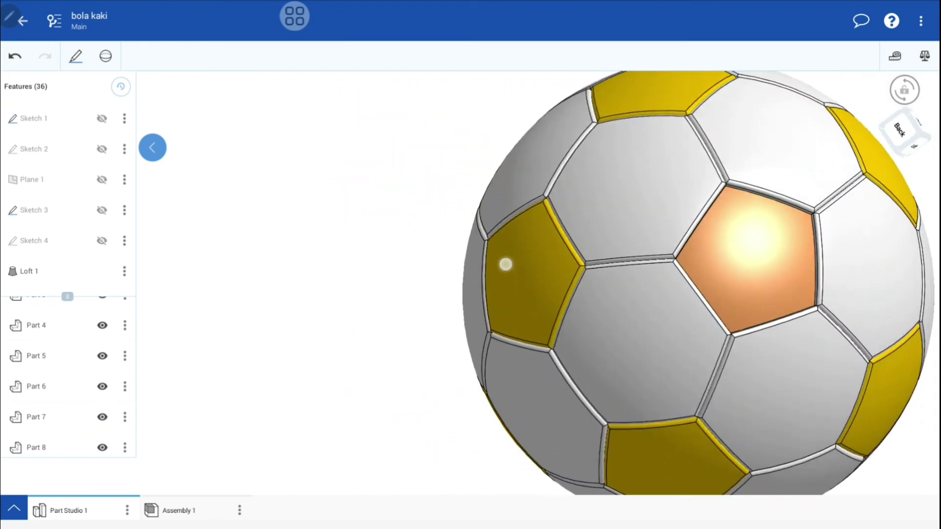
mouse_move(769, 345)
left_mouse_down()
mouse_move(714, 361)
mouse_move(716, 369)
mouse_move(829, 319)
mouse_move(727, 310)
mouse_move(816, 316)
left_mouse_up()
scroll(722, 351, "up", 2)
- Select the central white hexagon panel and hide Part 13
left_click(707, 275)
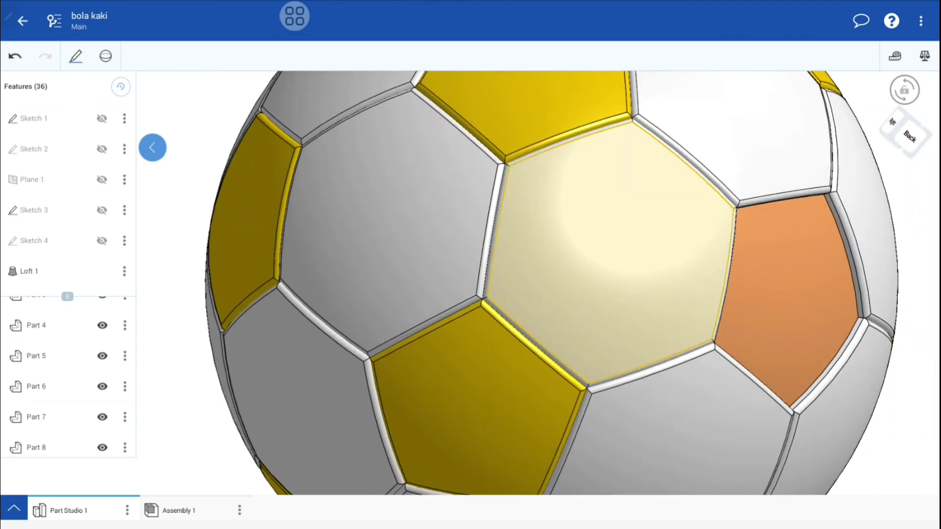
left_click_drag(86, 378, 95, 473)
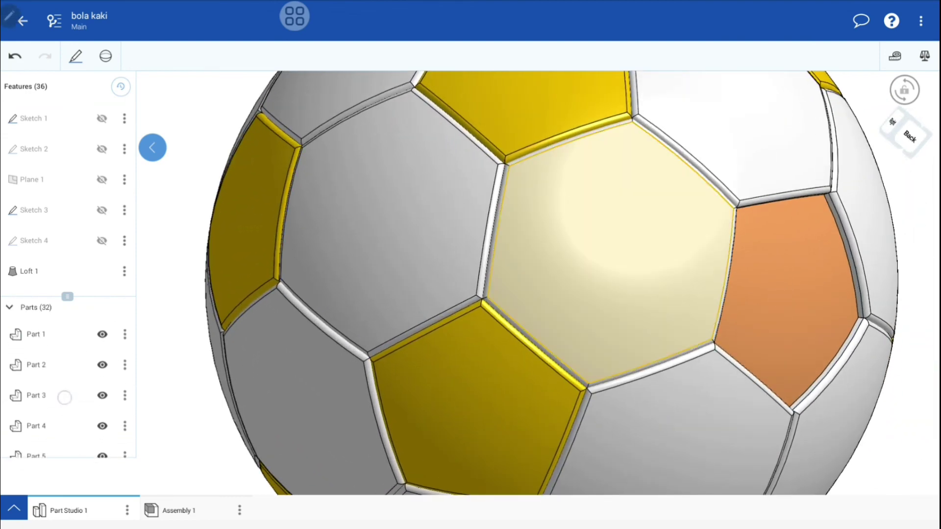
left_click_drag(64, 398, 68, 304)
left_click(102, 356)
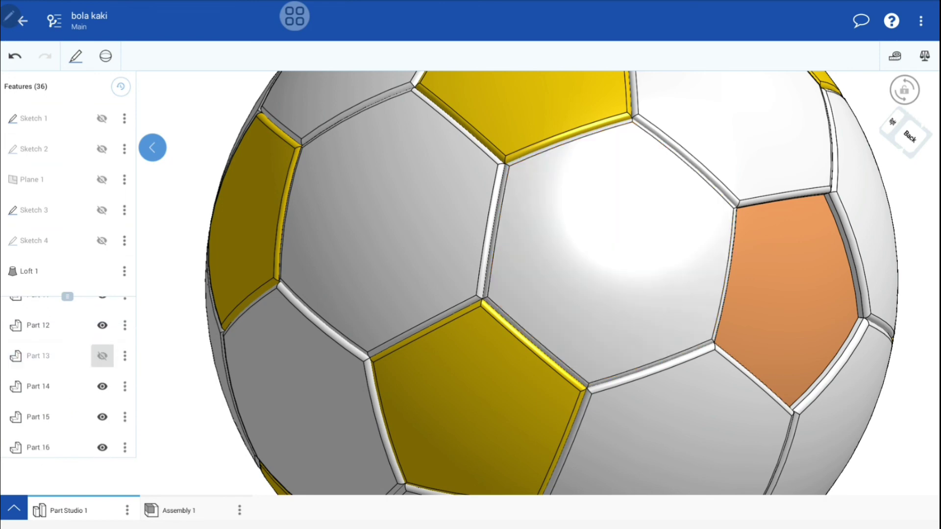
left_click(105, 56)
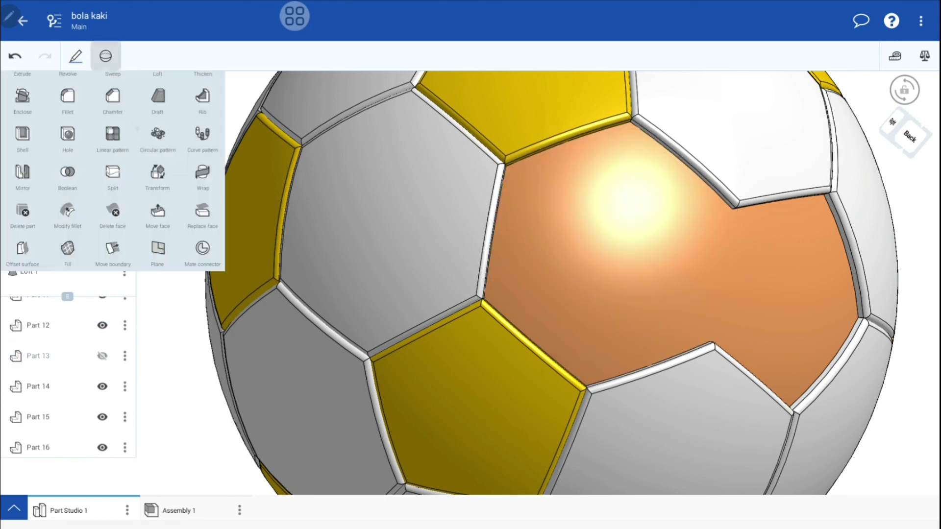
- Start a new mirror using Part 12's narrow side face as the mirror plane
left_click(23, 172)
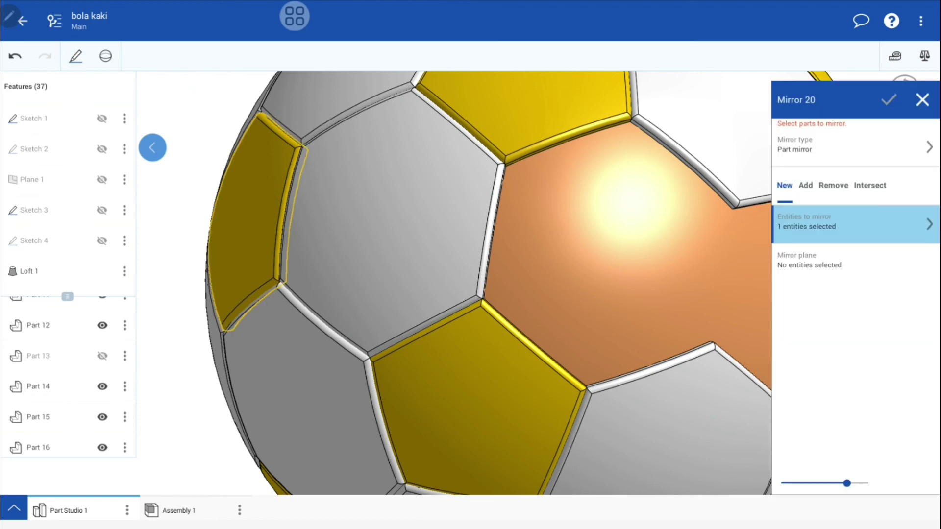
left_click(828, 264)
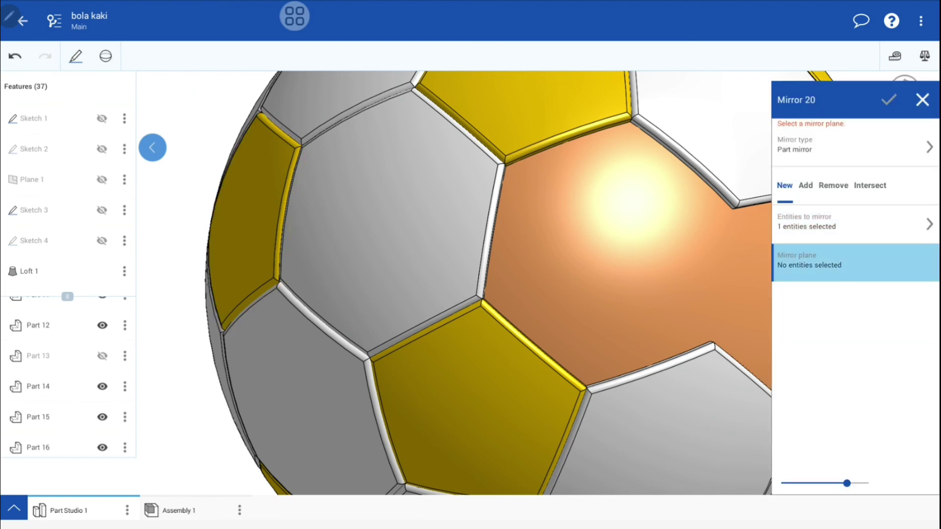
scroll(534, 308, "up", 2)
scroll(544, 314, "up", 5)
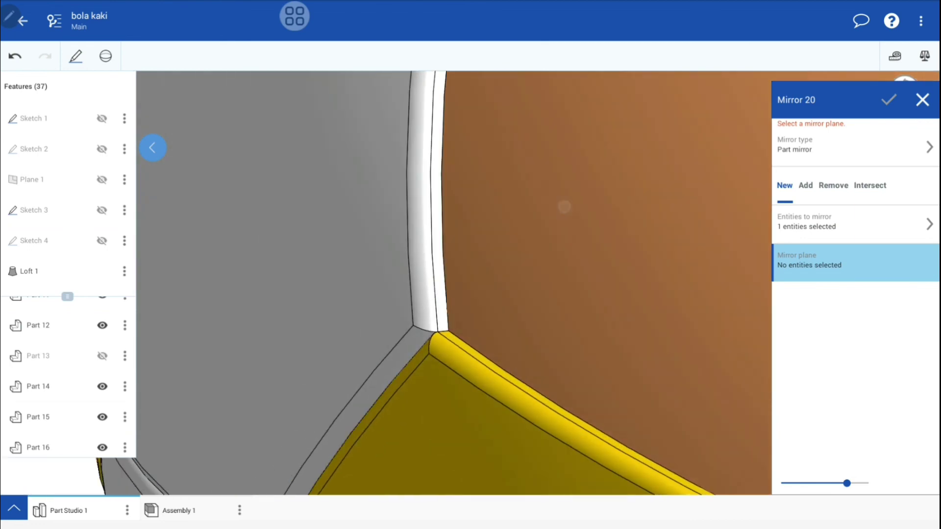
scroll(495, 316, "up", 2)
scroll(512, 316, "up", 2)
scroll(513, 316, "up", 2)
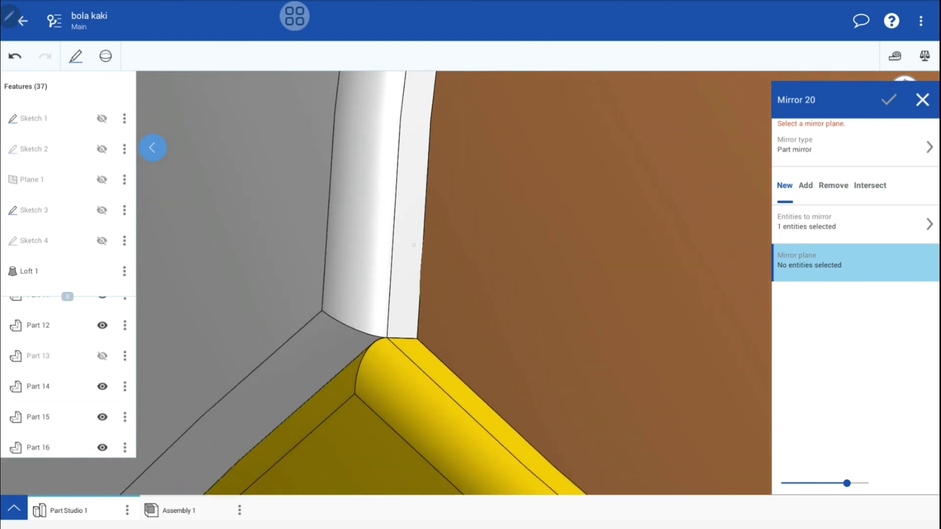
left_click(414, 244)
- Confirm Mirror 20 to add the pentagon, then show Part 13 again
scroll(439, 312, "down", 2)
scroll(351, 320, "down", 2)
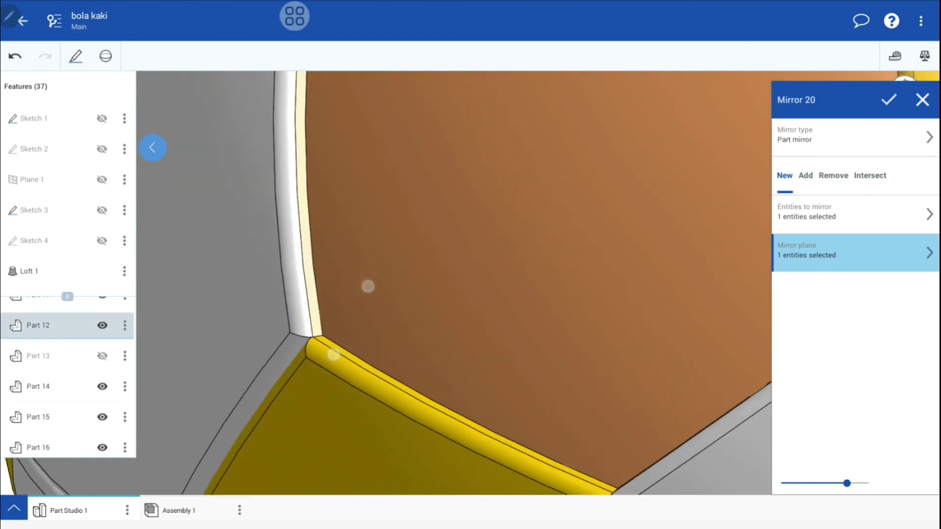
scroll(512, 323, "down", 3)
scroll(430, 338, "down", 2)
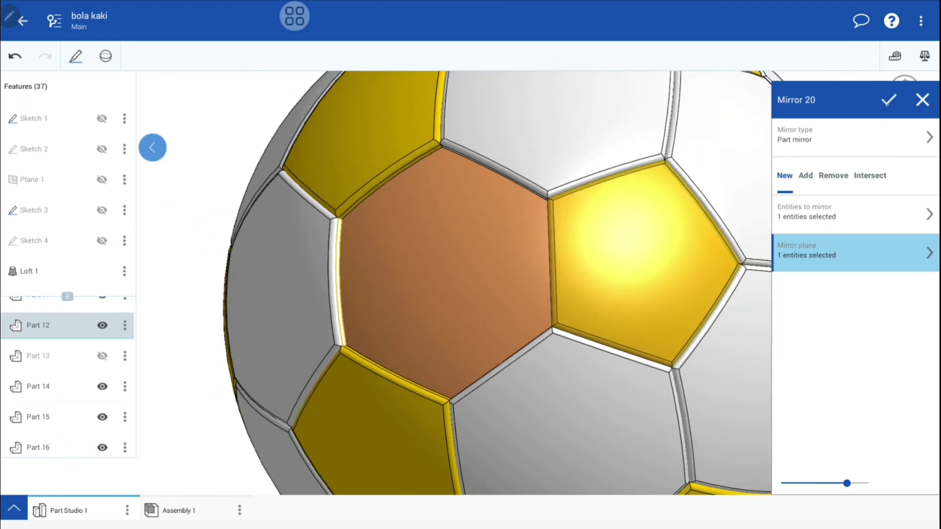
left_click(889, 100)
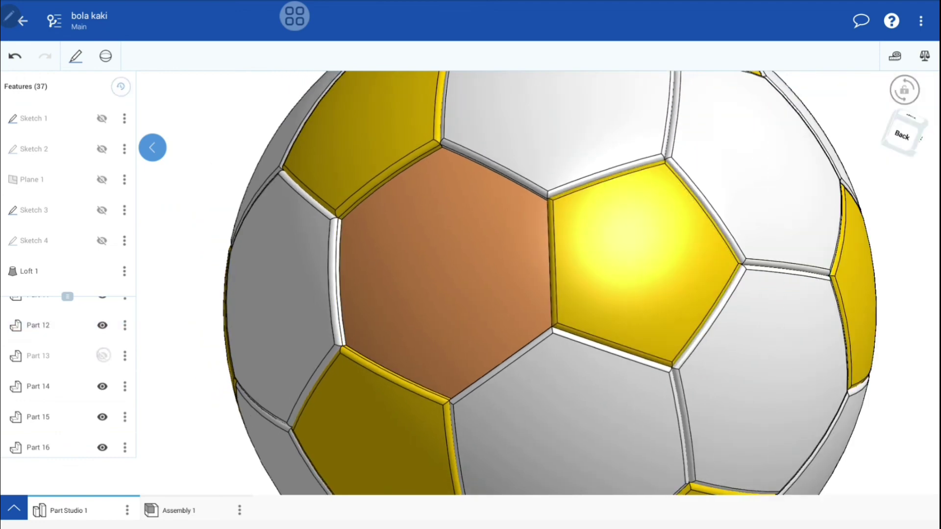
left_click(103, 356)
- Switch the model display to Shaded without edges
scroll(588, 387, "down", 5)
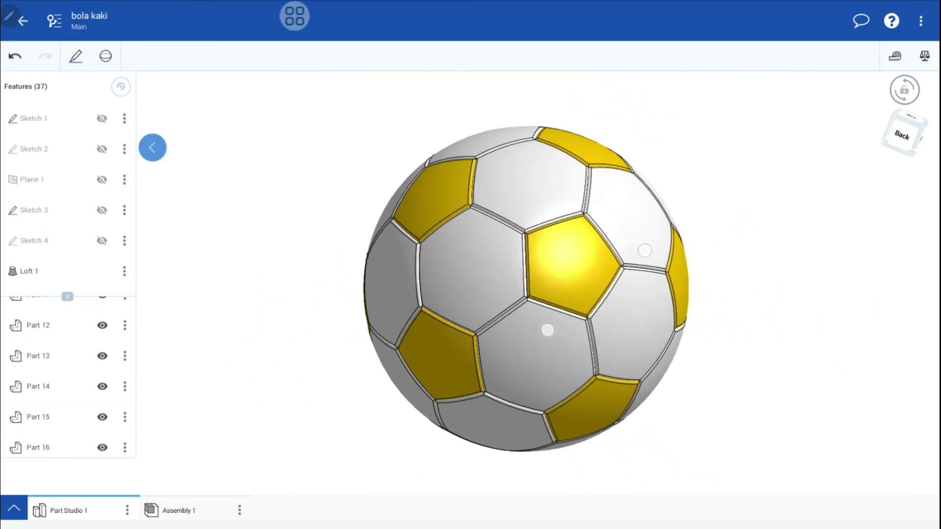
mouse_move(718, 232)
left_mouse_down()
mouse_move(716, 281)
mouse_move(613, 260)
mouse_move(500, 263)
mouse_move(448, 275)
mouse_move(454, 178)
mouse_move(378, 288)
mouse_move(384, 336)
mouse_move(456, 354)
mouse_move(692, 344)
left_mouse_up()
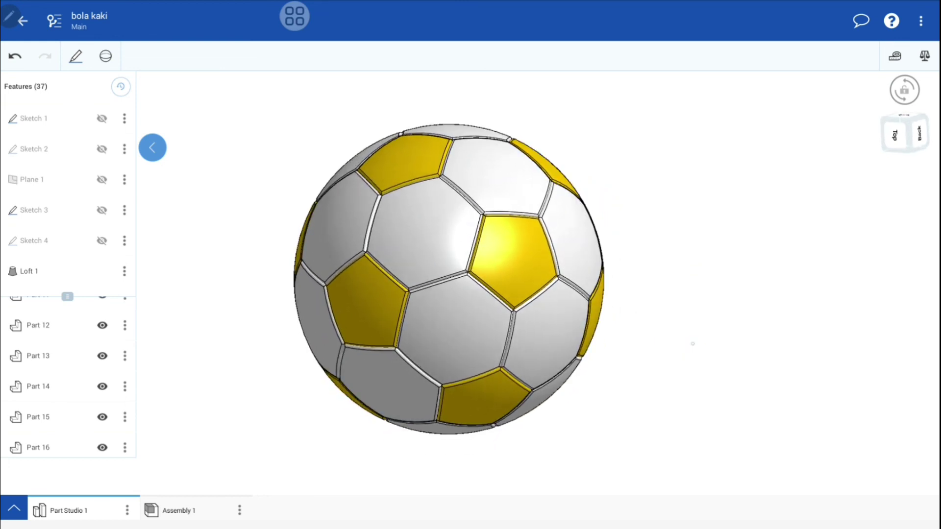
left_click(905, 133)
left_click_drag(897, 391, 905, 263)
left_click(912, 355)
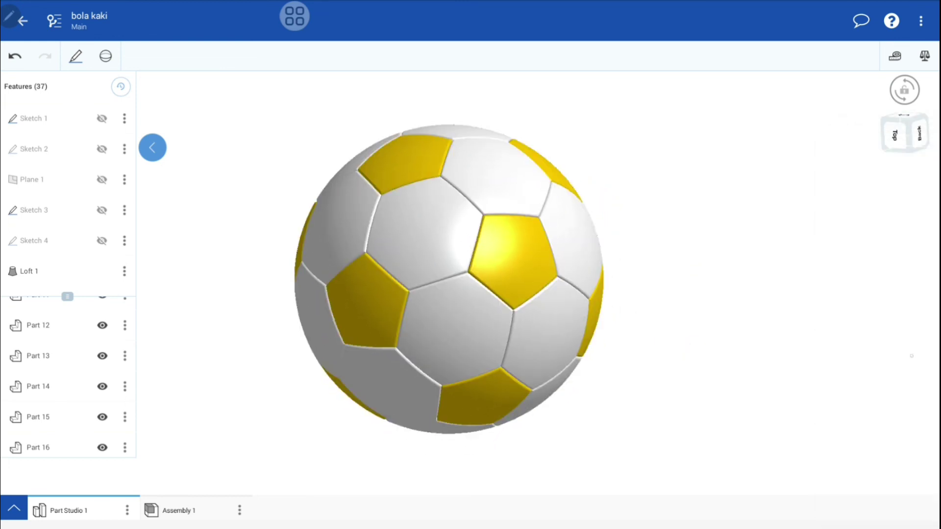
- Orbit and zoom the ball to check that no orange interior shows
left_click_drag(633, 387, 614, 342)
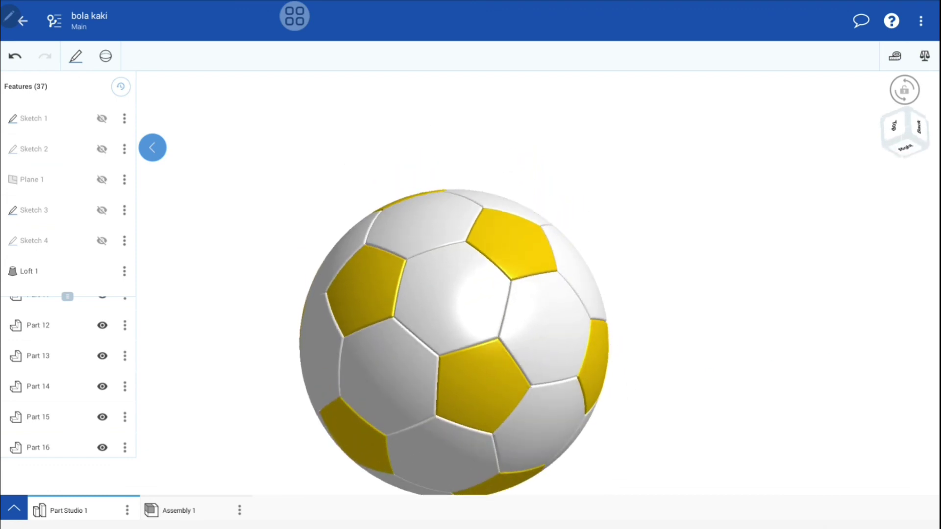
scroll(551, 343, "up", 1)
scroll(622, 348, "up", 3)
scroll(637, 348, "up", 2)
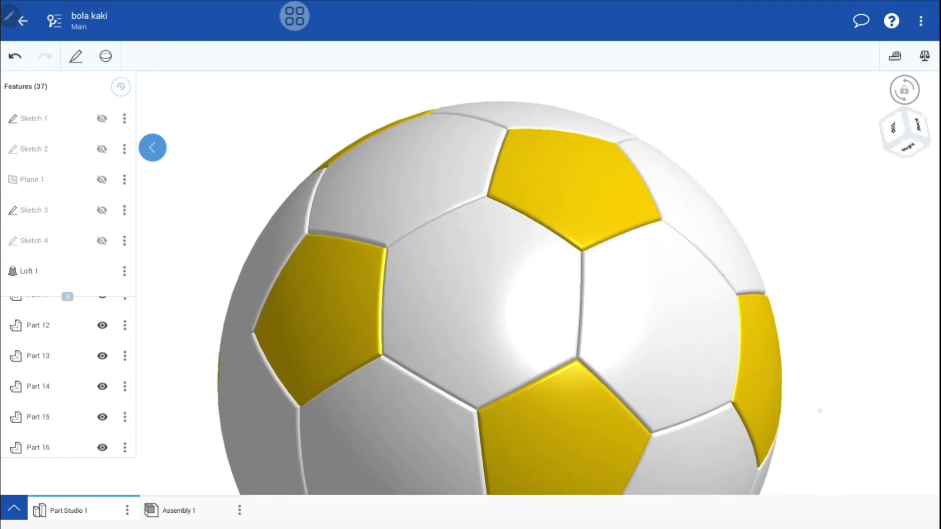
mouse_move(820, 411)
left_mouse_down()
mouse_move(819, 384)
mouse_move(802, 378)
mouse_move(664, 384)
mouse_move(559, 407)
mouse_move(449, 455)
mouse_move(229, 485)
left_mouse_up()
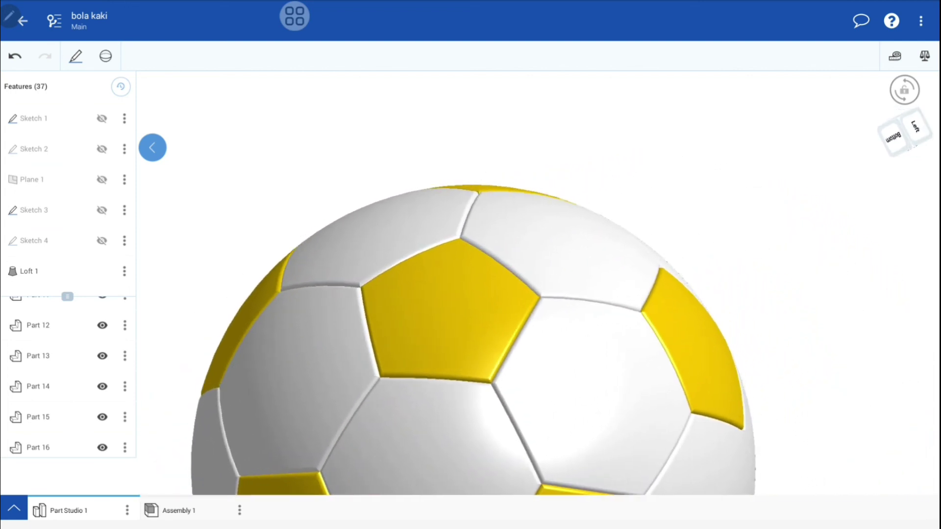
scroll(738, 326, "down", 2)
scroll(732, 267, "down", 2)
scroll(728, 231, "down", 2)
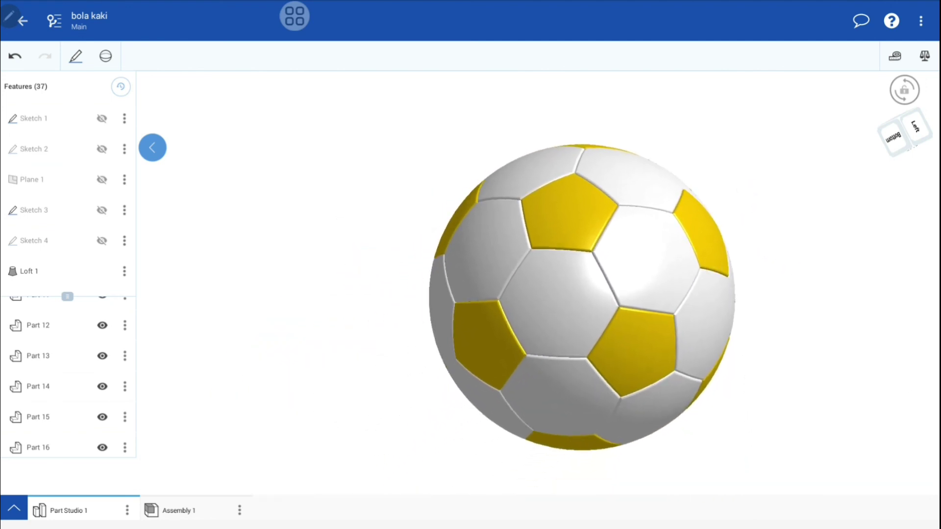